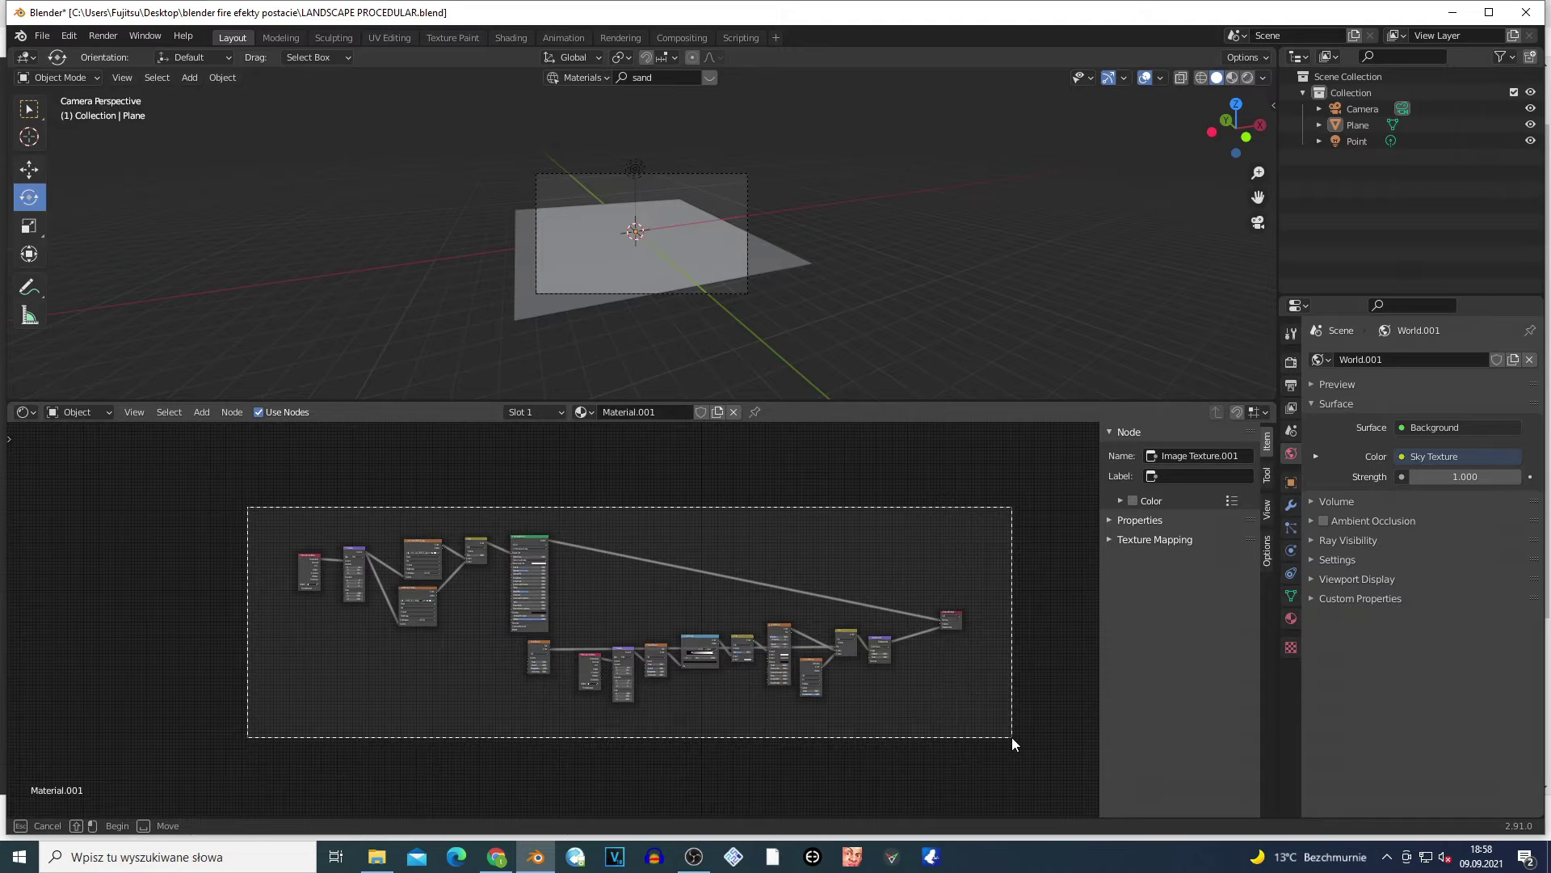
{"action": "left_click", "coordinate": [698, 857]}
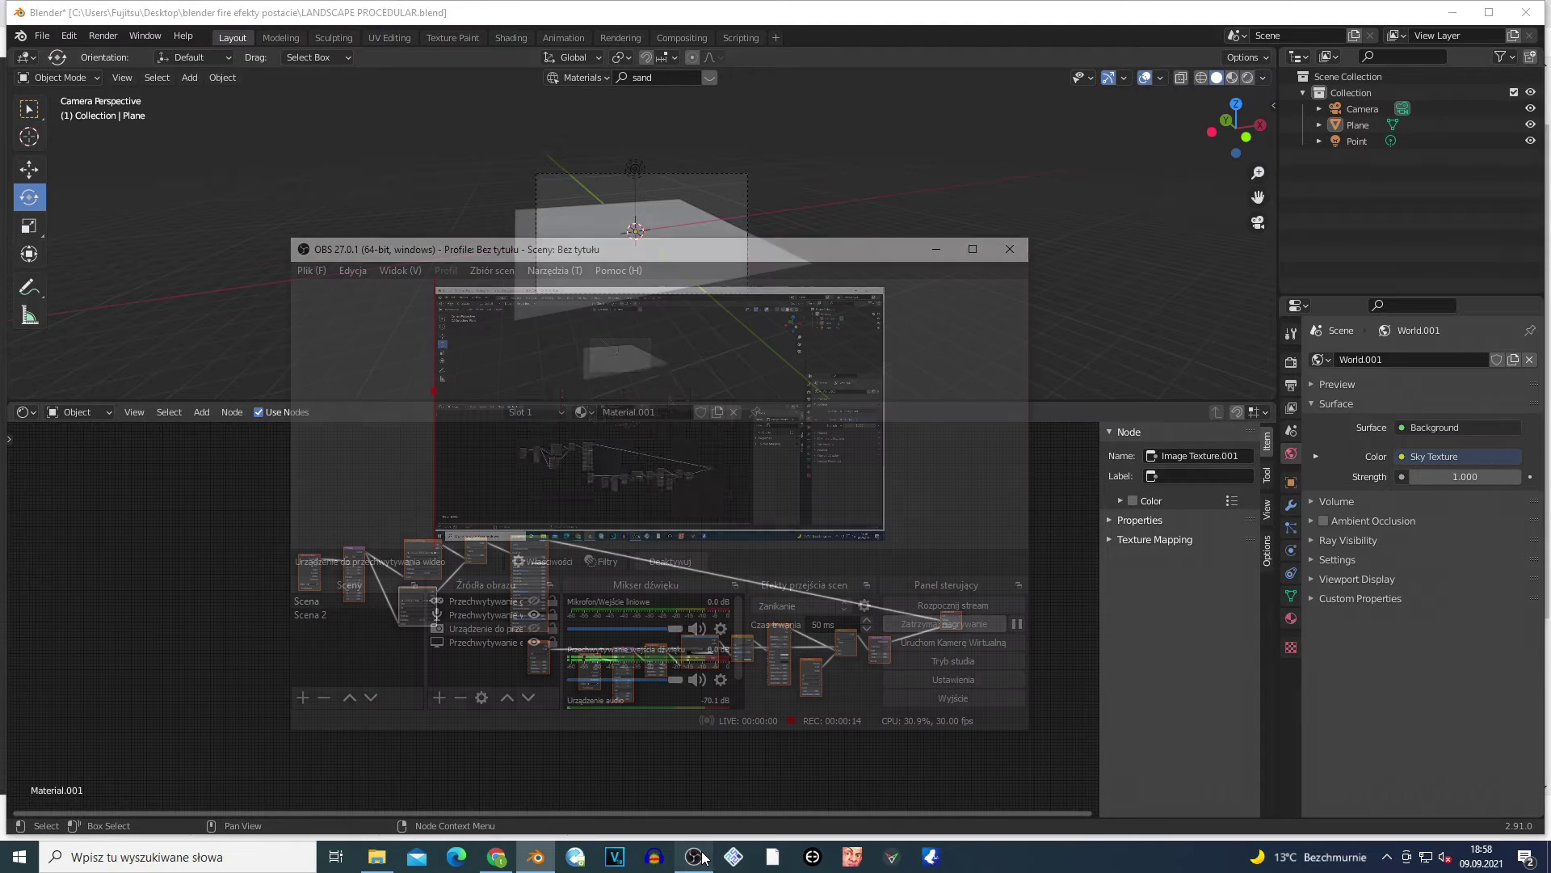
{"action": "left_click", "coordinate": [698, 857]}
- Examine the Material.001 node network, closing in on the Mix and Principled BSDF nodes of the colour branch
{"action": "scroll", "coordinate": [656, 673], "scroll_direction": "up", "scroll_amount": 3}
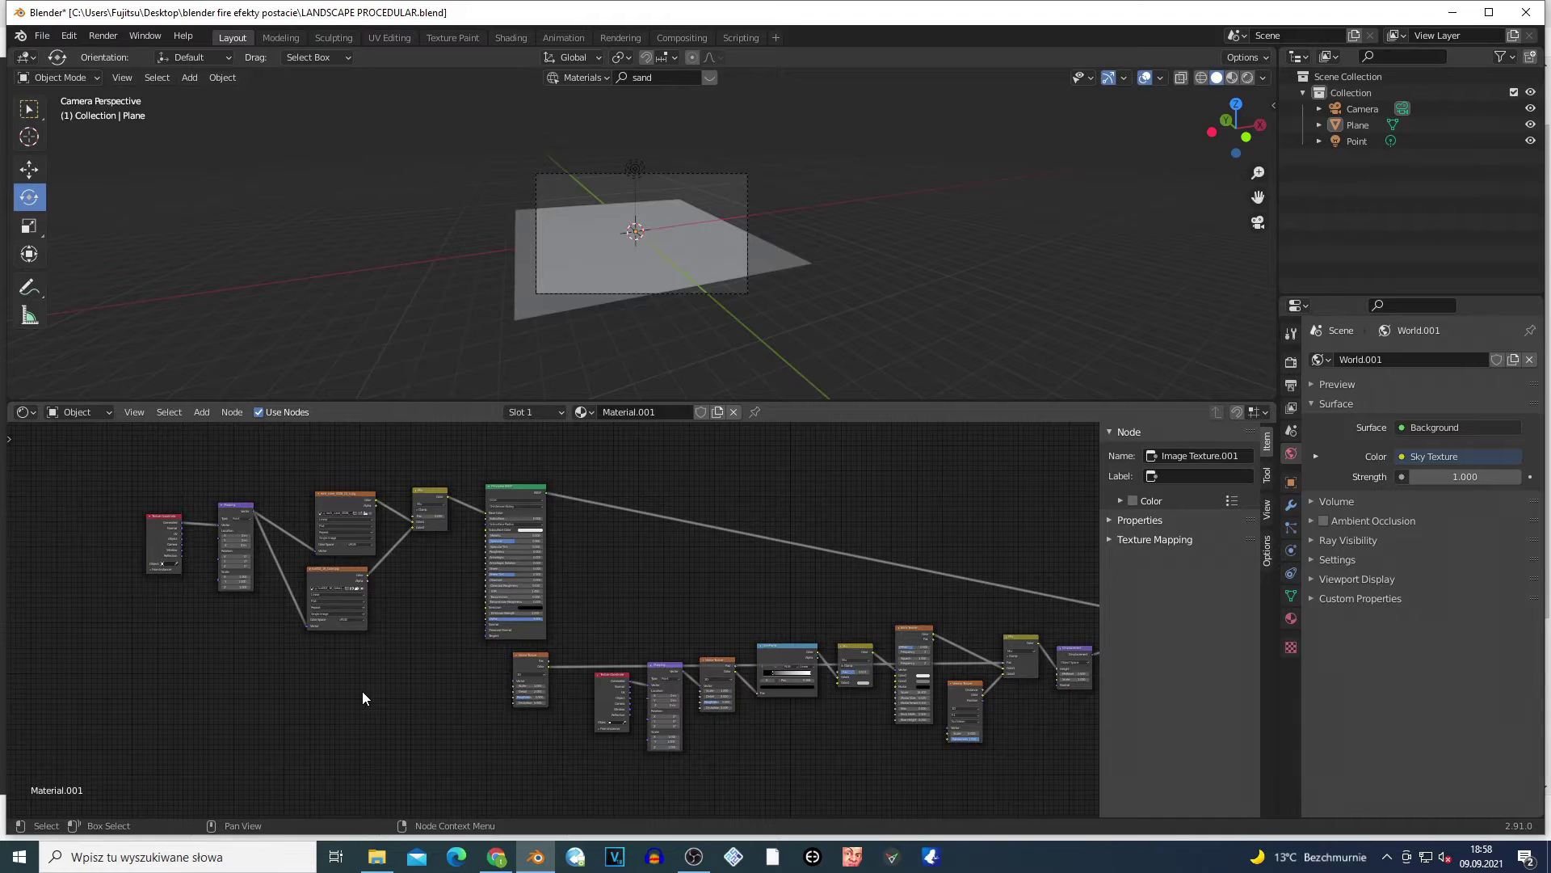
{"action": "middle_click_drag", "start_coordinate": [362, 690], "coordinate": [448, 719]}
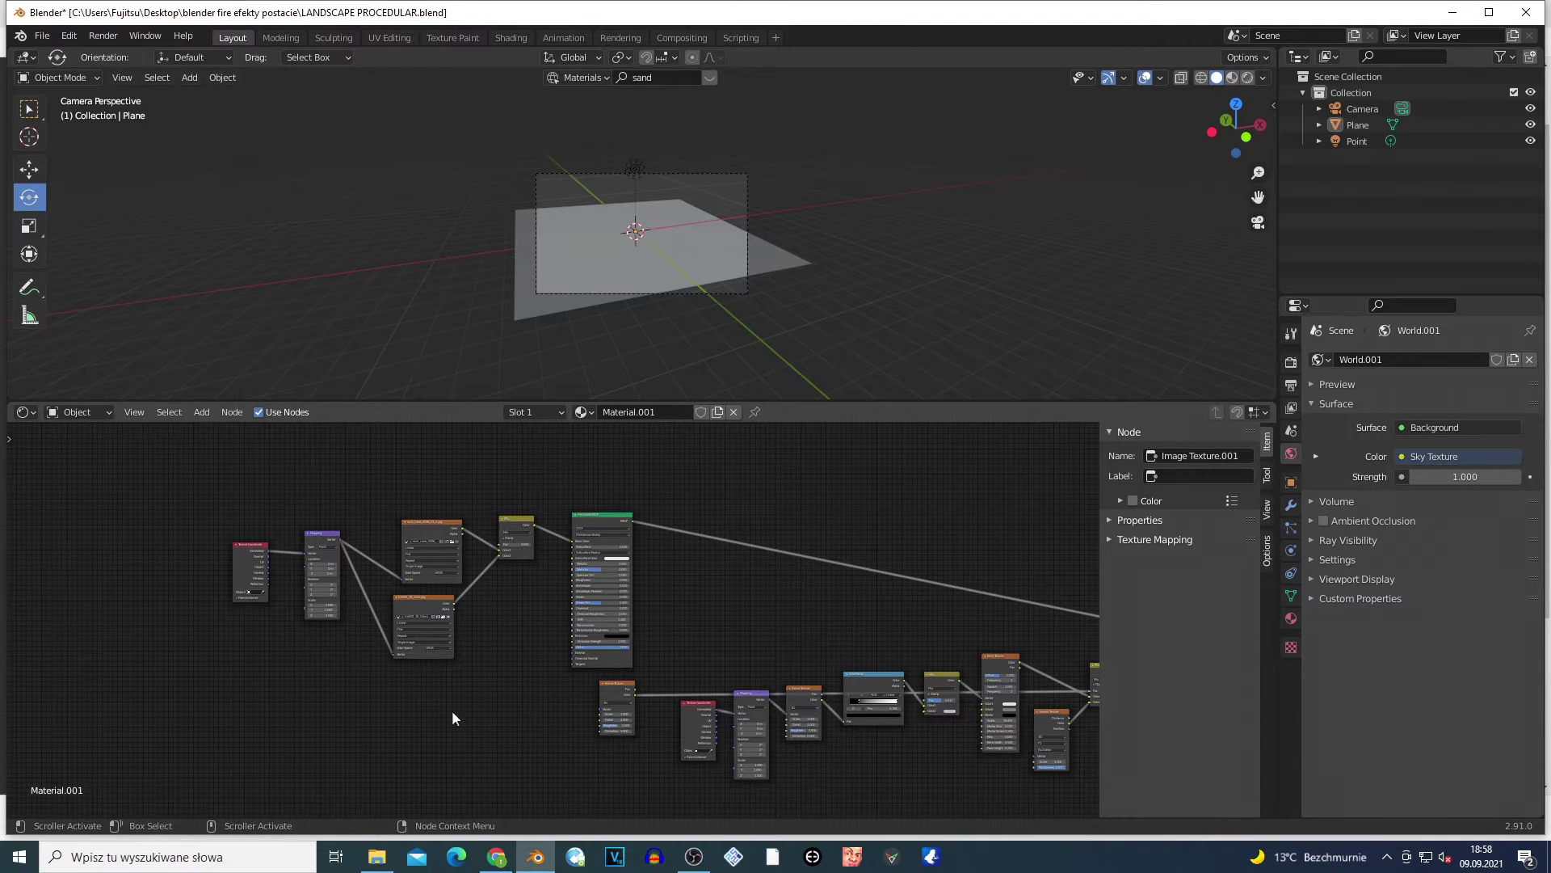
{"action": "middle_click_drag", "start_coordinate": [459, 714], "coordinate": [481, 710]}
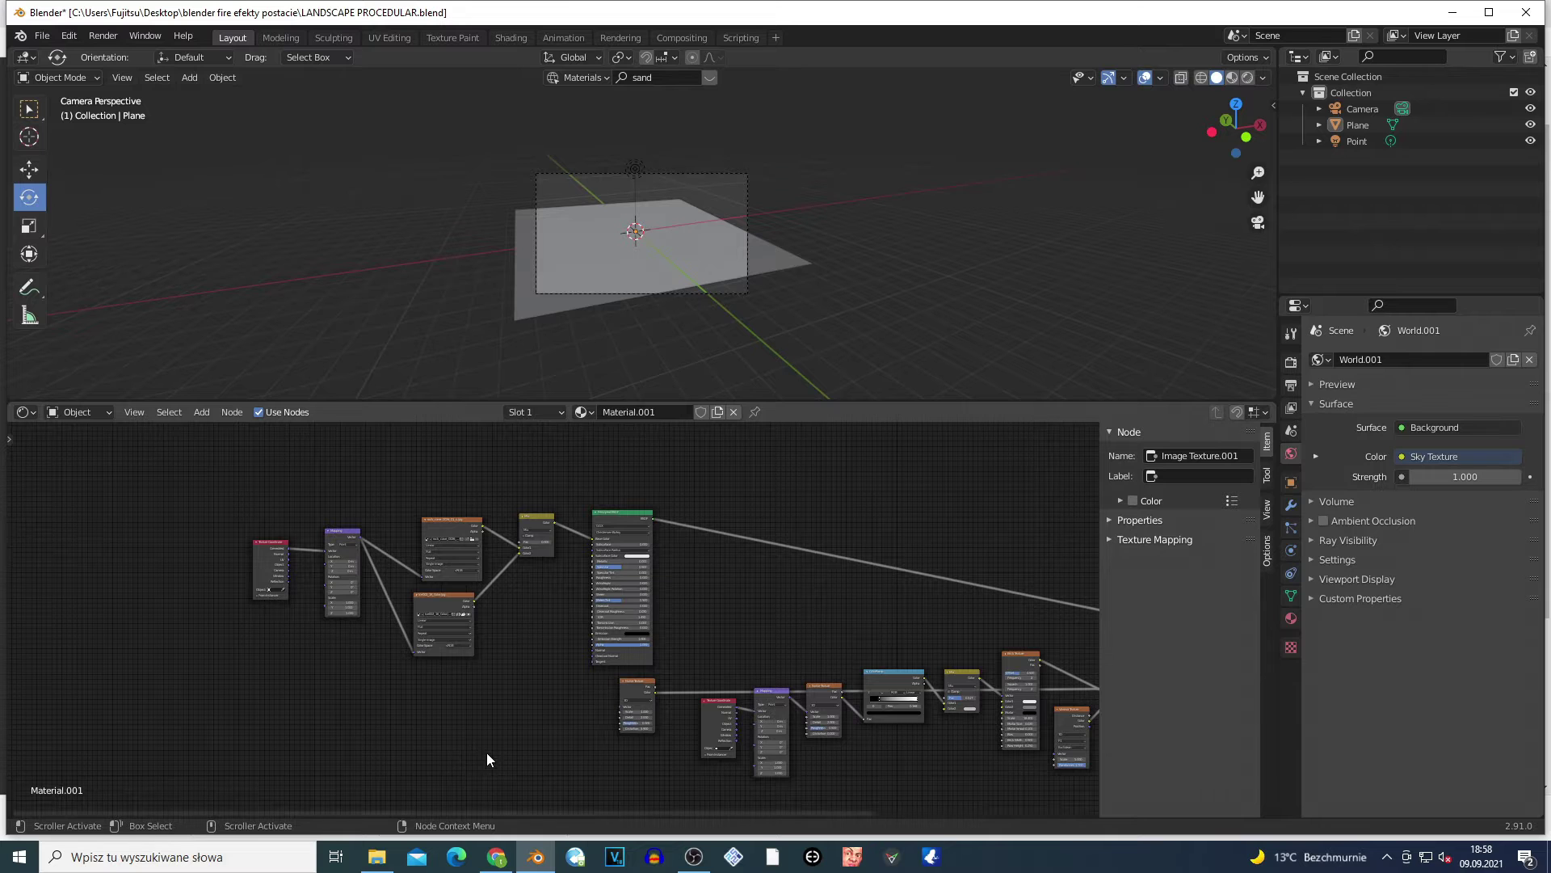
{"action": "scroll", "coordinate": [460, 729], "scroll_direction": "up", "scroll_amount": 3}
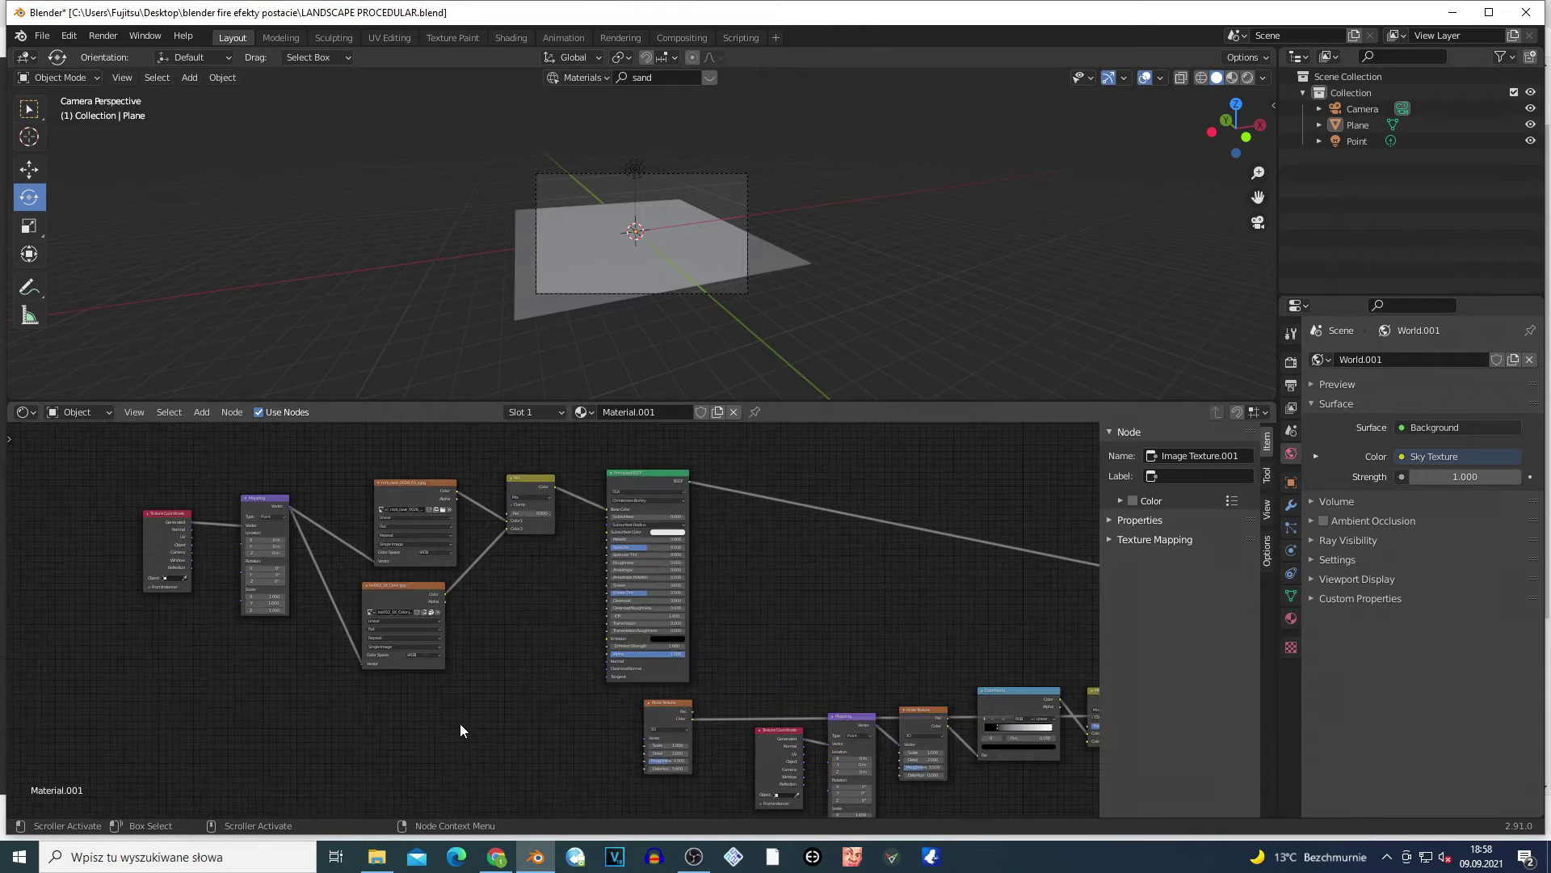
{"action": "left_click_drag", "start_coordinate": [185, 621], "coordinate": [453, 708]}
{"action": "left_click", "coordinate": [532, 679]}
{"action": "scroll", "coordinate": [485, 703], "scroll_direction": "down", "scroll_amount": 5}
{"action": "scroll", "coordinate": [485, 700], "scroll_direction": "up", "scroll_amount": 2}
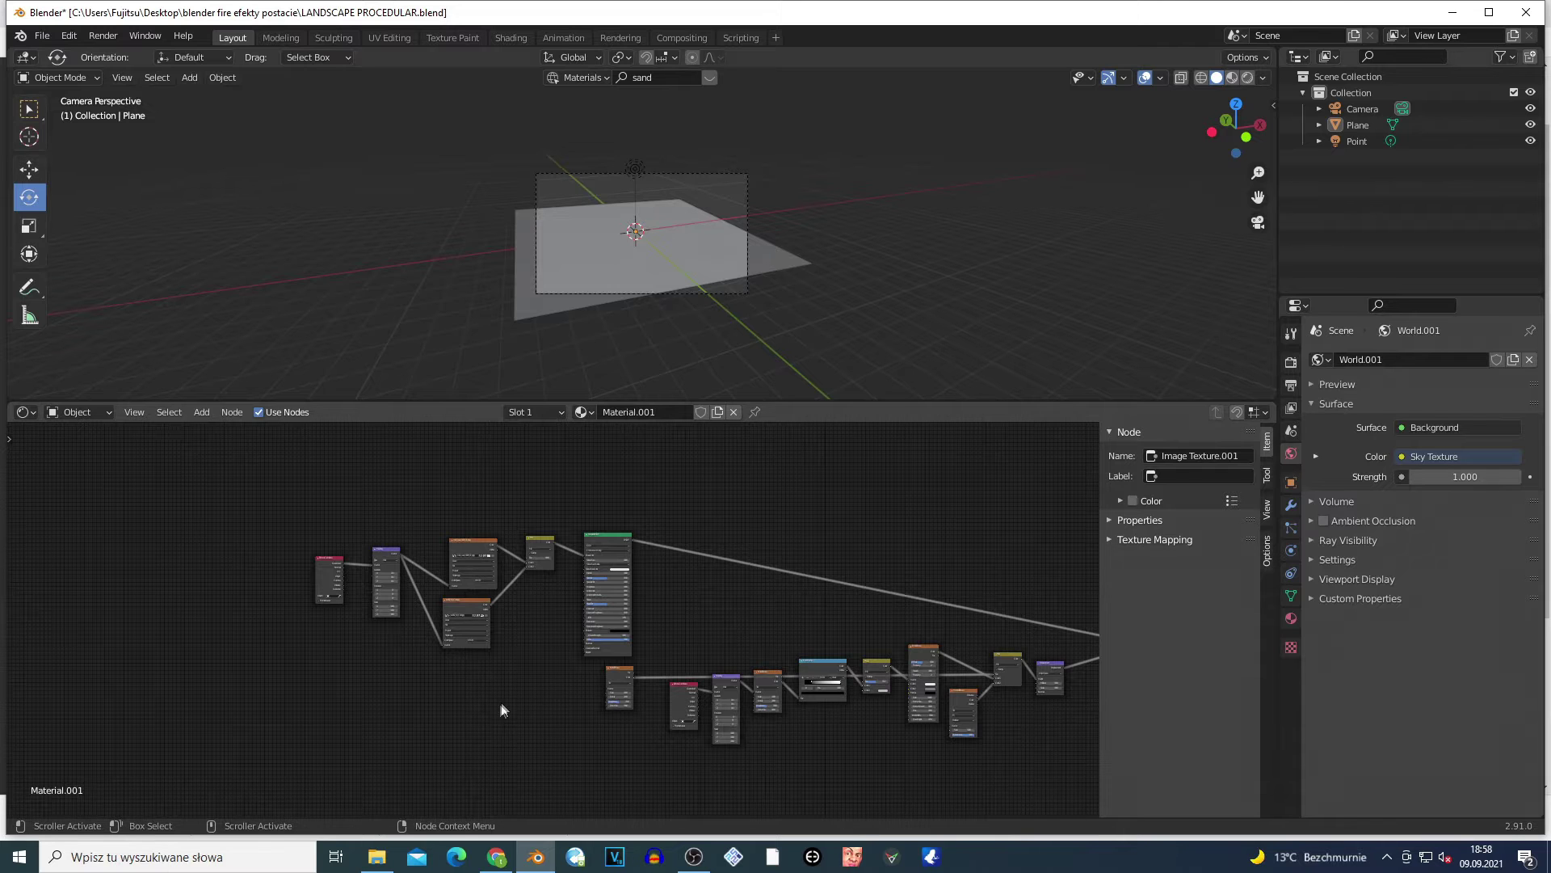
{"action": "scroll", "coordinate": [502, 701], "scroll_direction": "up", "scroll_amount": 2}
{"action": "scroll", "coordinate": [501, 709], "scroll_direction": "up", "scroll_amount": 3}
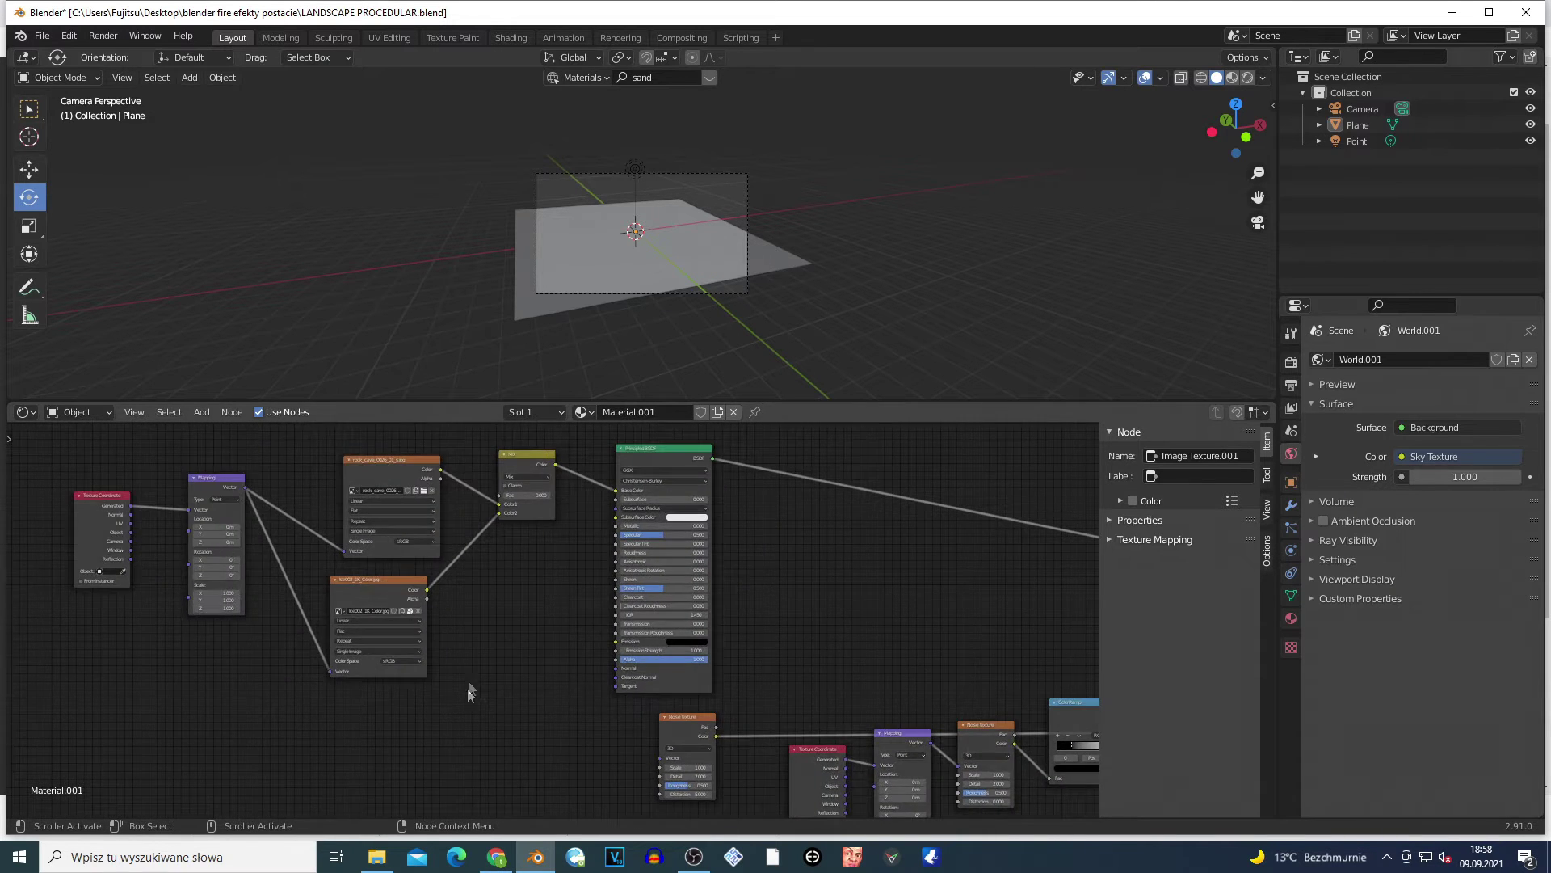
{"action": "scroll", "coordinate": [522, 740], "scroll_direction": "up", "scroll_amount": 2}
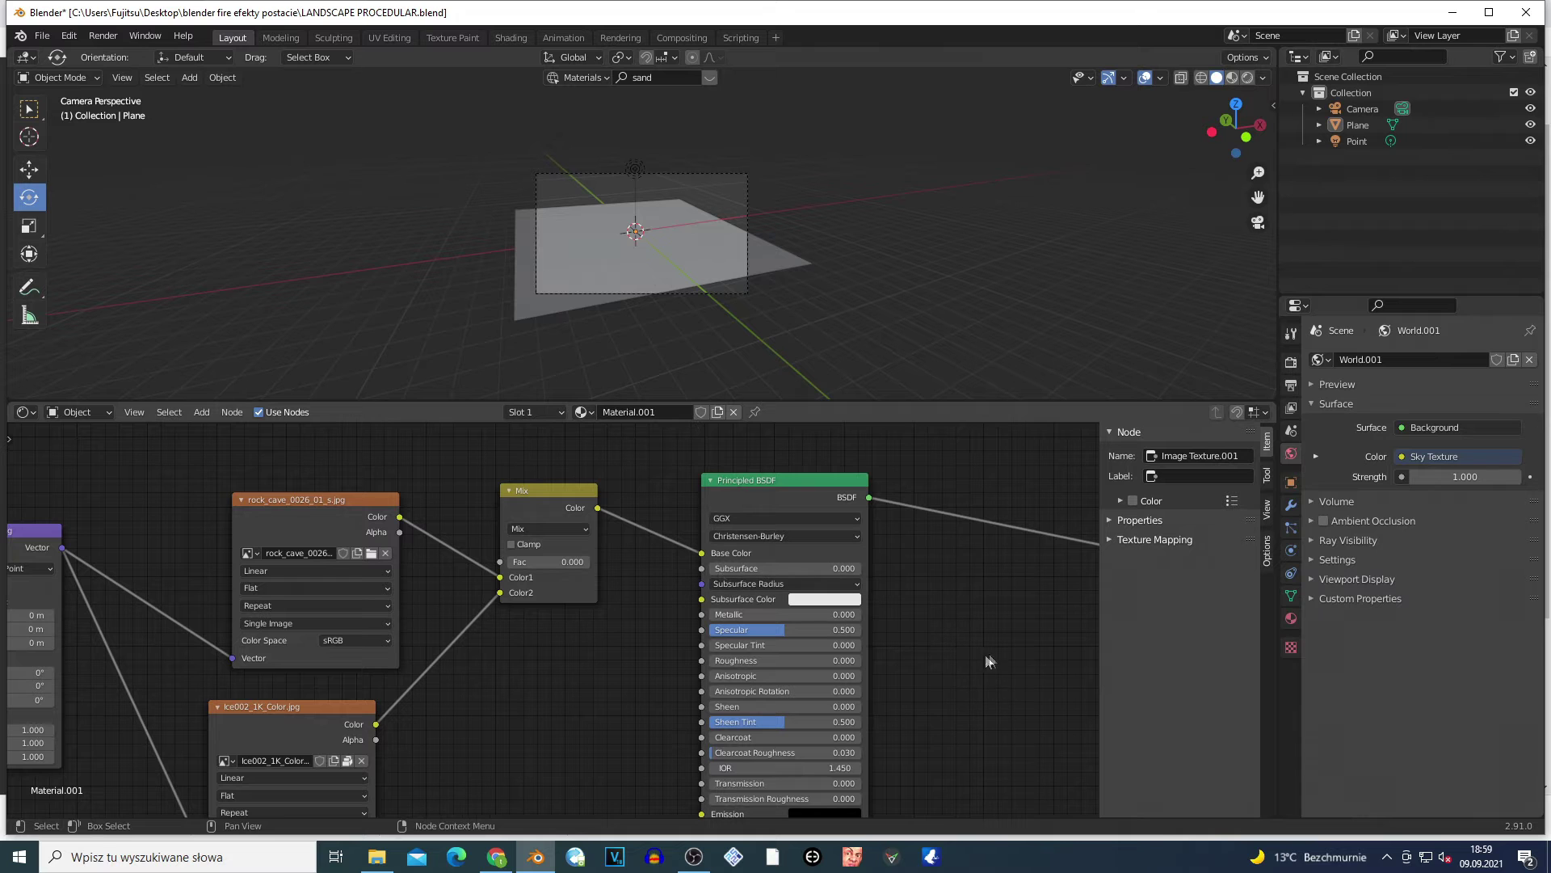
{"action": "scroll", "coordinate": [497, 635], "scroll_direction": "down", "scroll_amount": 3}
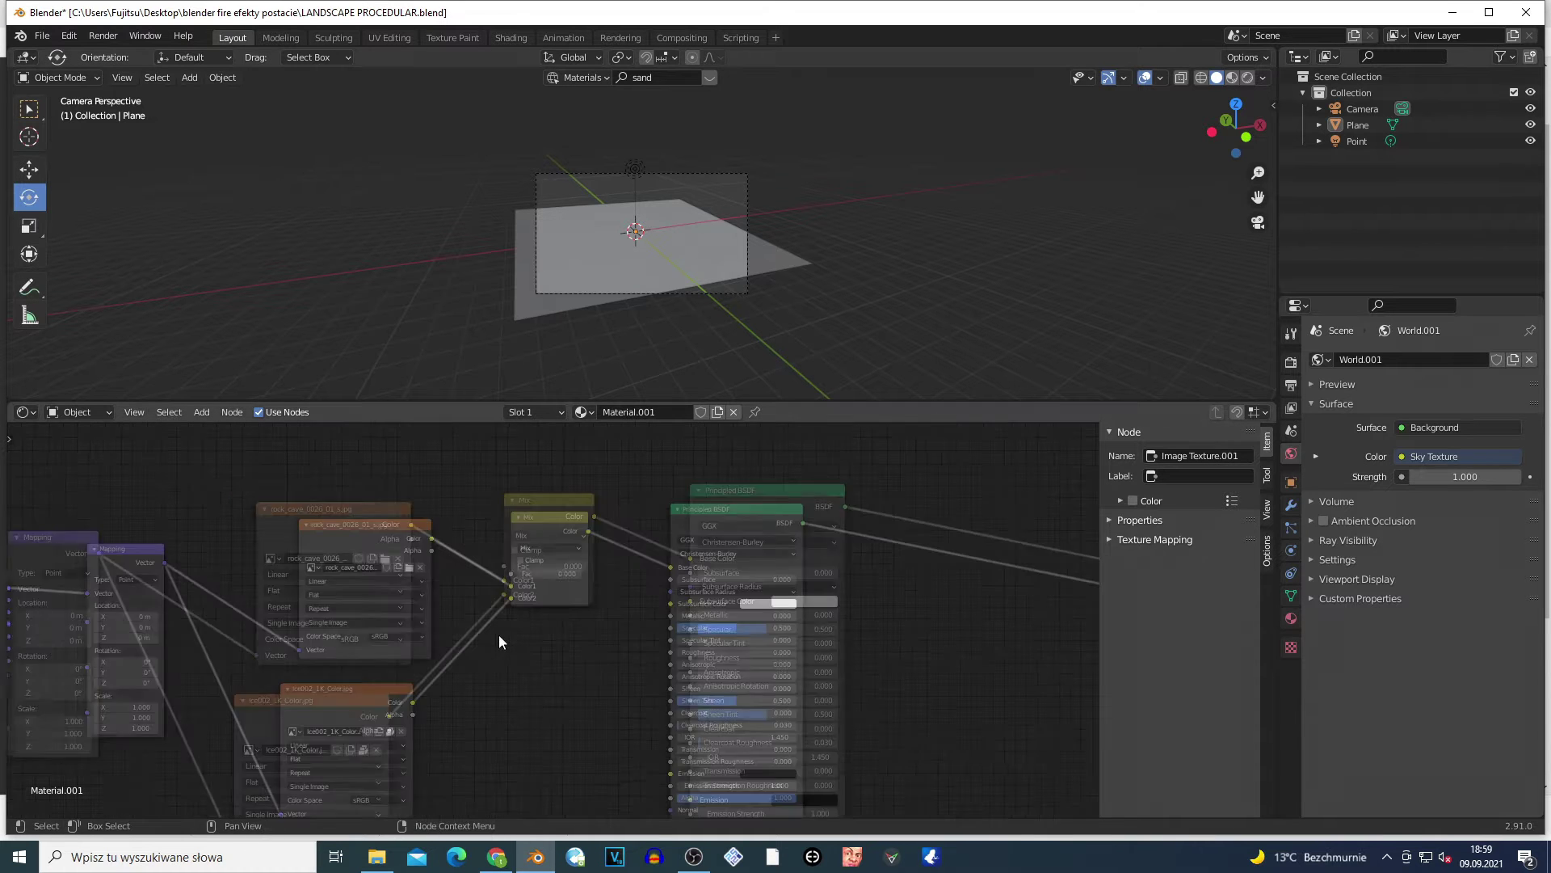
- Examine the Texture Coordinate and Mapping nodes and the settings of the rock_cave_0026_01_s.jpg and Ice002_1K_Color.jpg image textures
{"action": "left_click", "coordinate": [105, 642]}
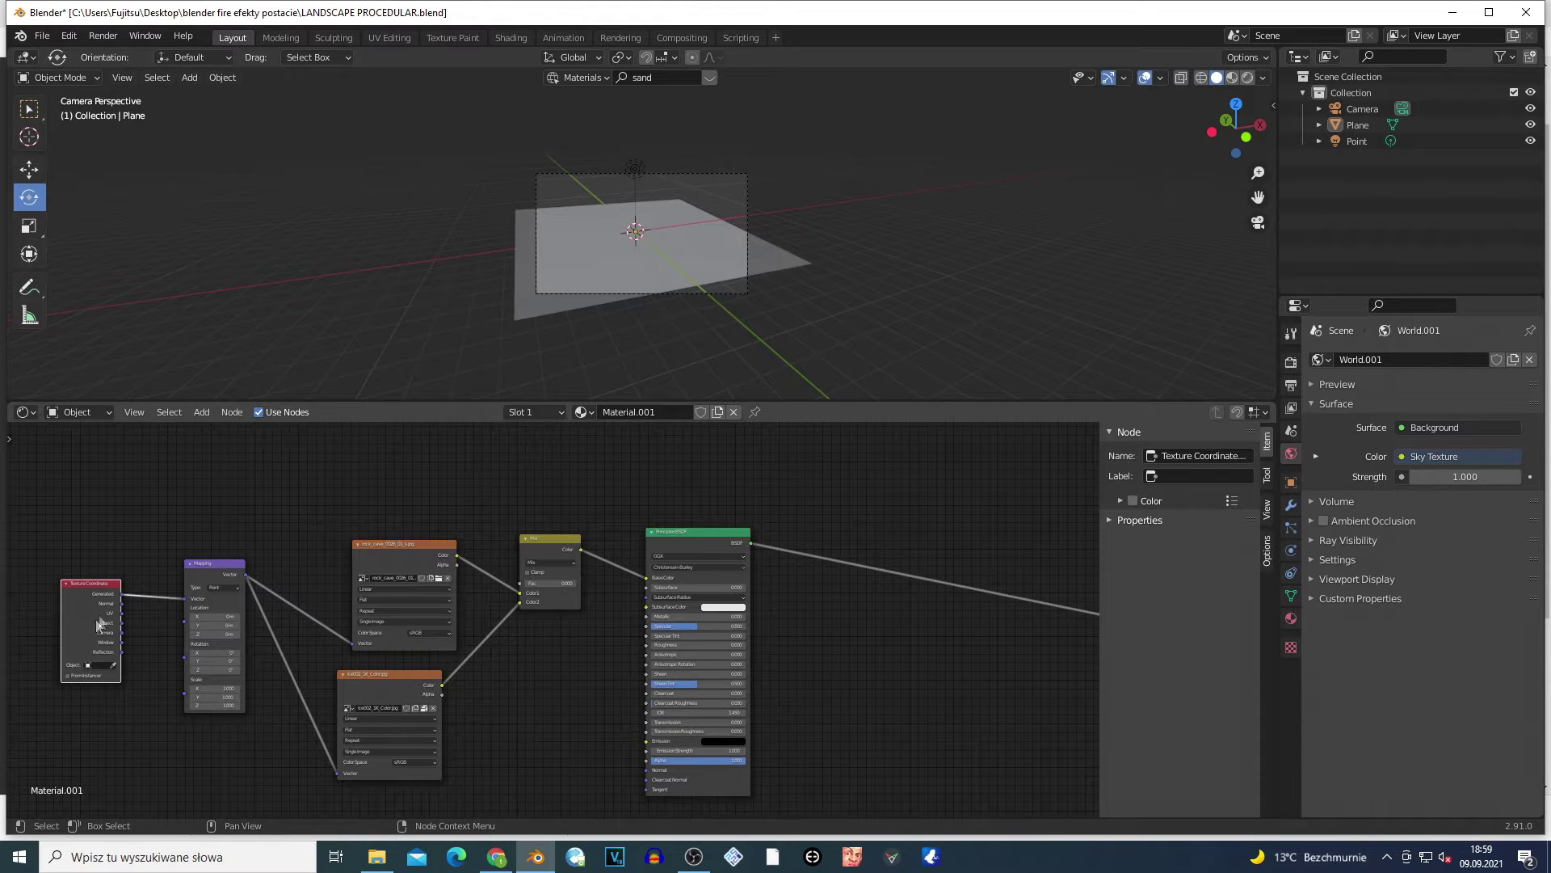
{"action": "left_click_drag", "start_coordinate": [112, 609], "coordinate": [119, 599]}
{"action": "scroll", "coordinate": [66, 652], "scroll_direction": "up", "scroll_amount": 1}
{"action": "middle_click_drag", "start_coordinate": [162, 730], "coordinate": [183, 734]}
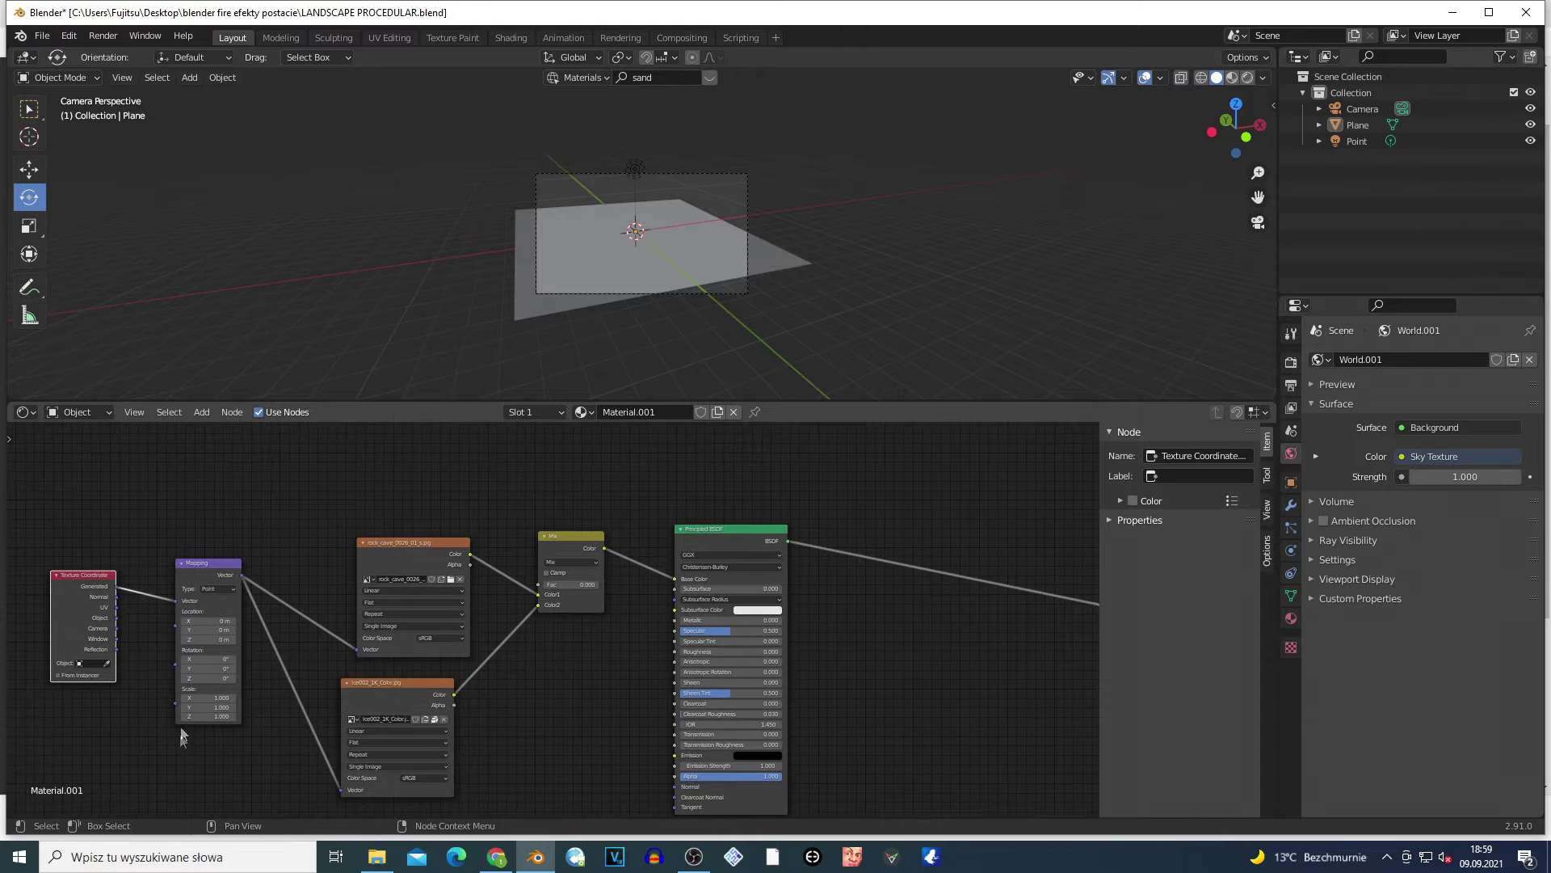
{"action": "scroll", "coordinate": [141, 757], "scroll_direction": "up", "scroll_amount": 1}
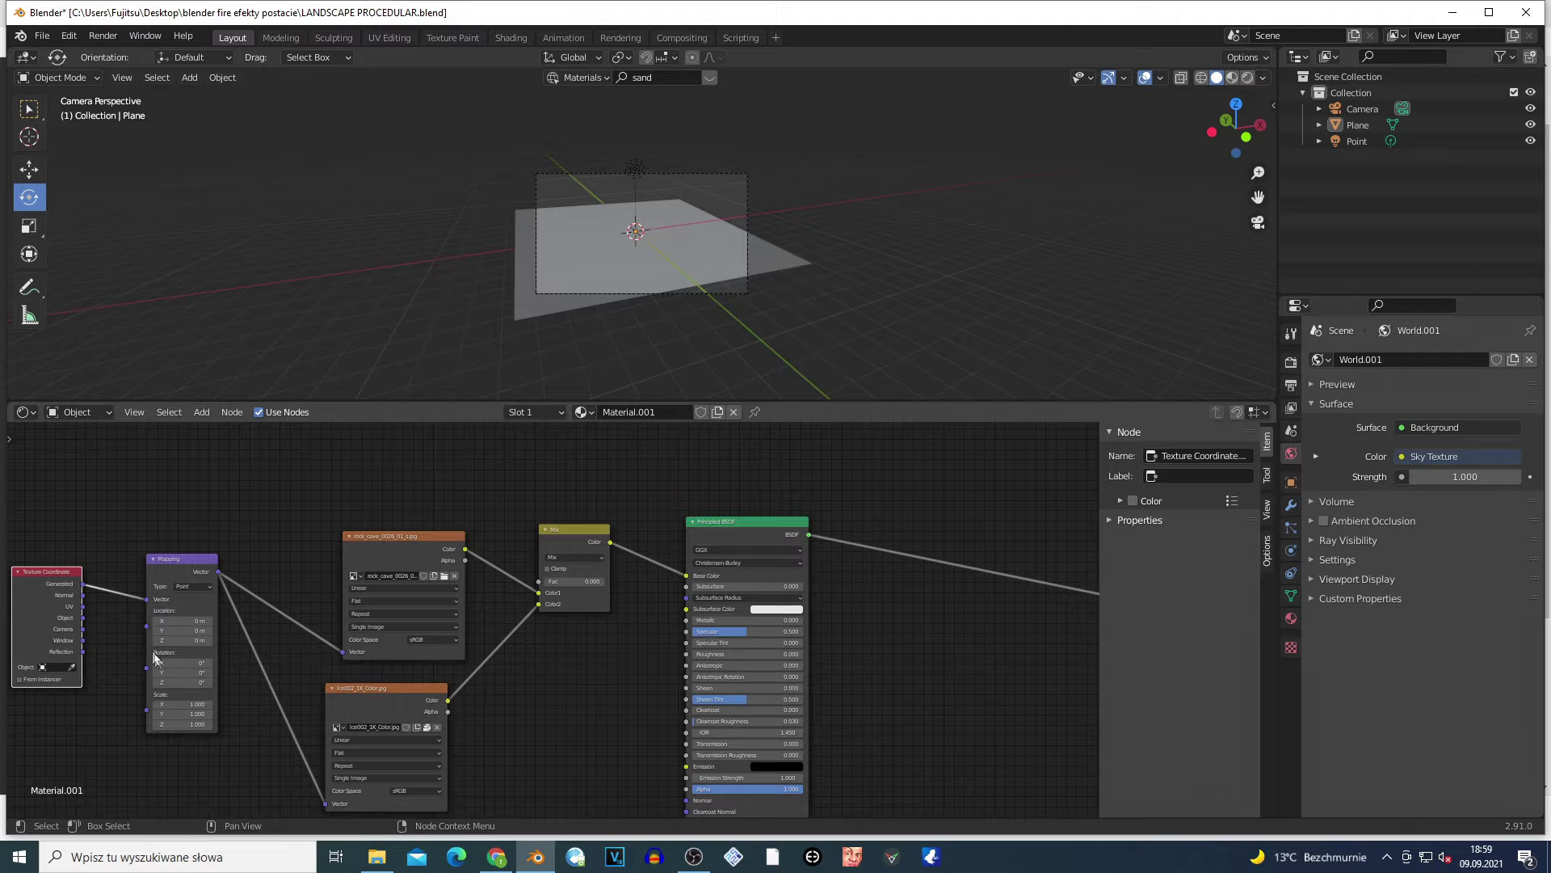
{"action": "scroll", "coordinate": [293, 633], "scroll_direction": "up", "scroll_amount": 1}
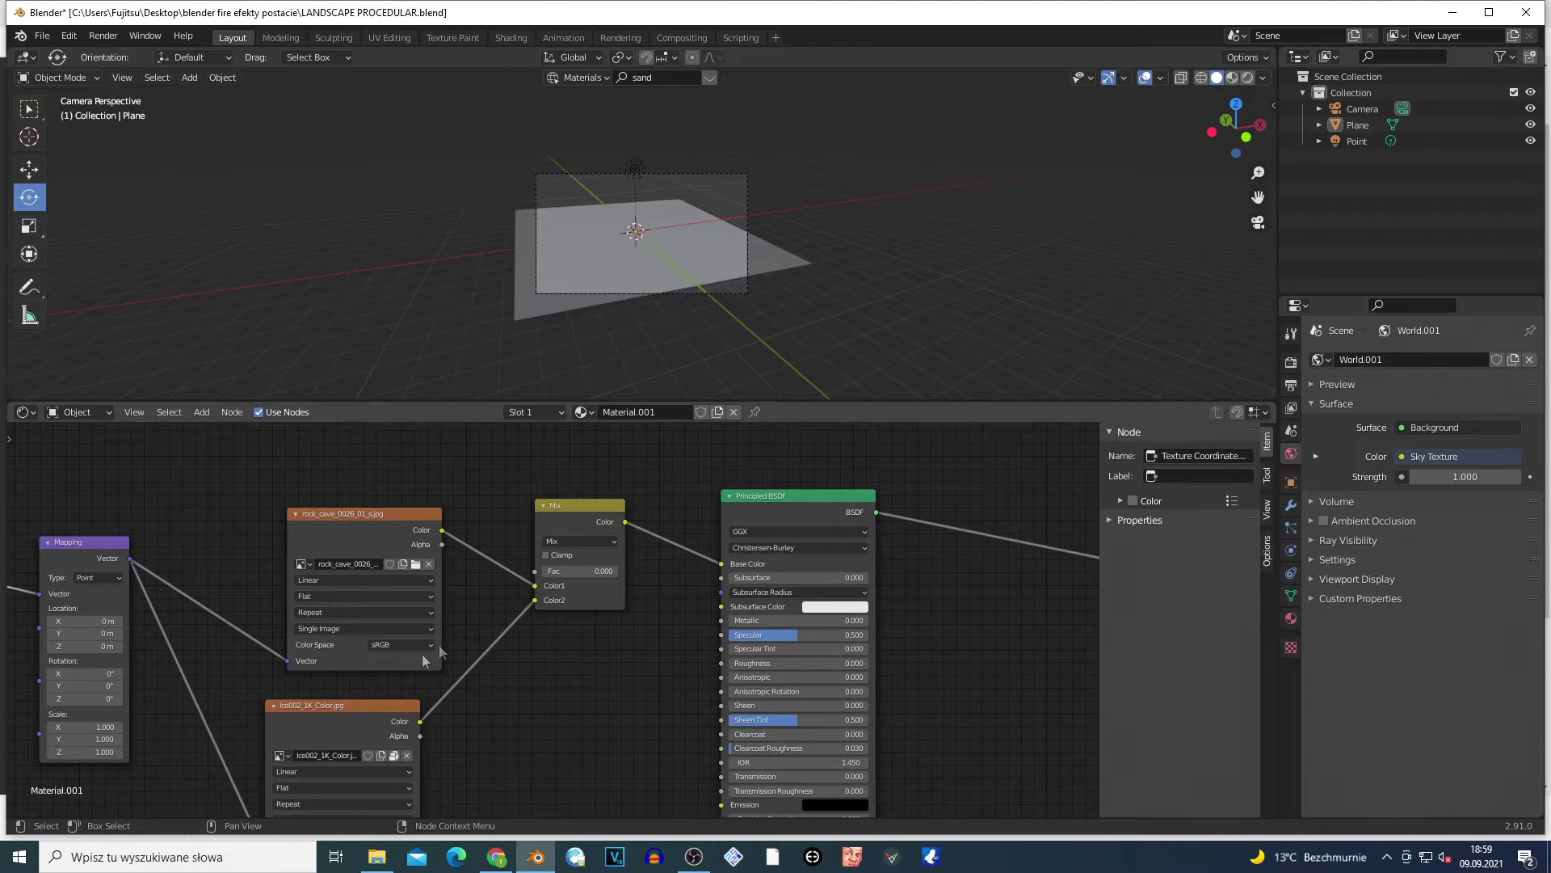
{"action": "scroll", "coordinate": [422, 656], "scroll_direction": "up", "scroll_amount": 1}
{"action": "left_click", "coordinate": [301, 521]}
{"action": "left_click", "coordinate": [260, 731]}
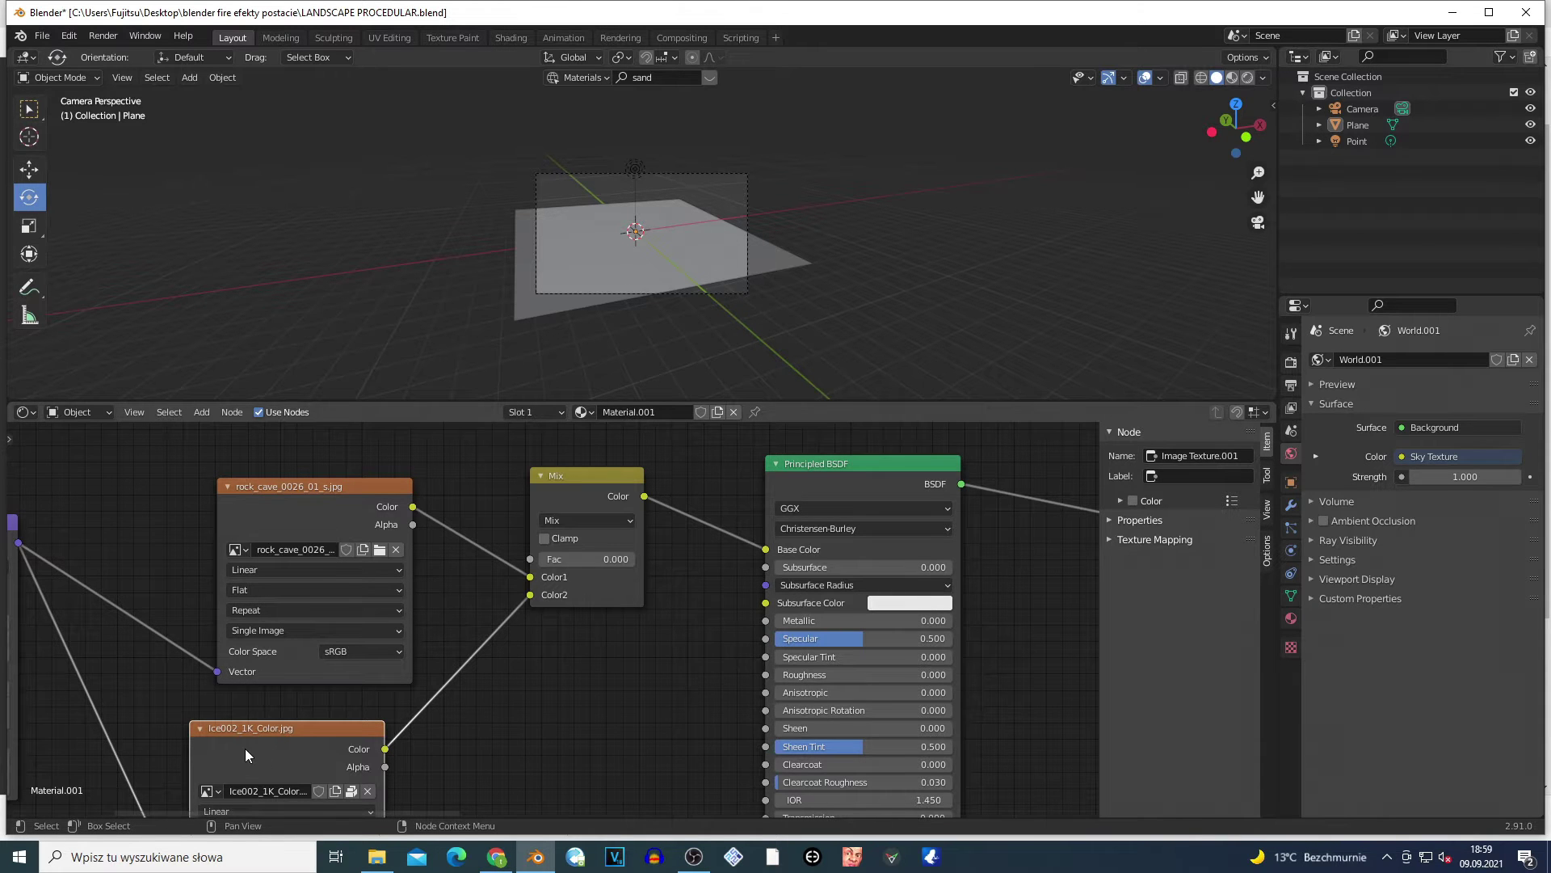
{"action": "scroll", "coordinate": [242, 686], "scroll_direction": "down", "scroll_amount": 3}
{"action": "scroll", "coordinate": [329, 671], "scroll_direction": "up", "scroll_amount": 4}
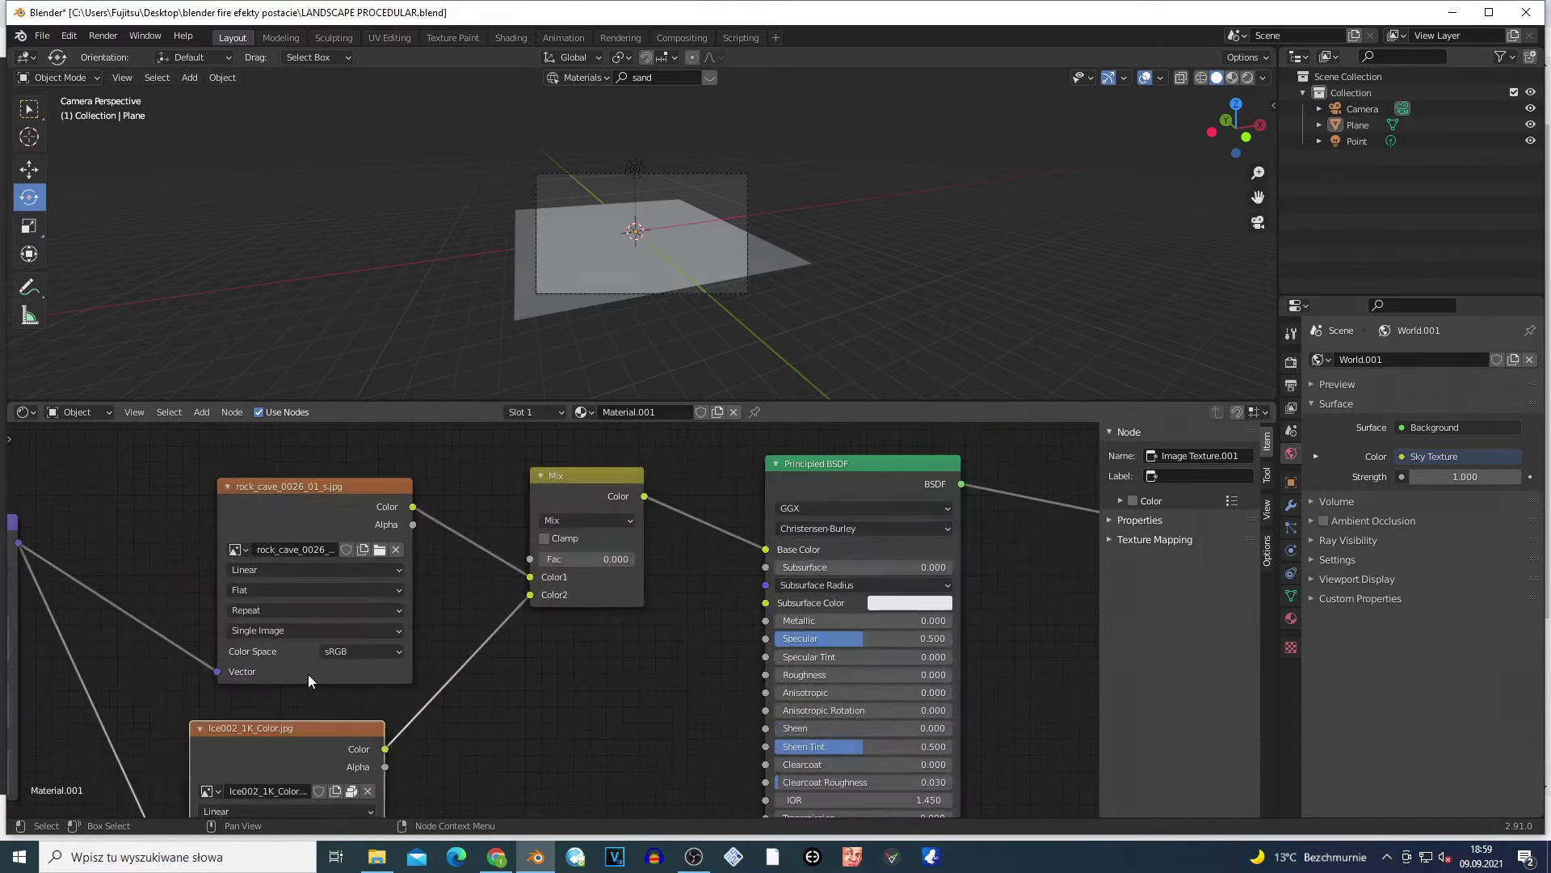
{"action": "left_click", "coordinate": [232, 489]}
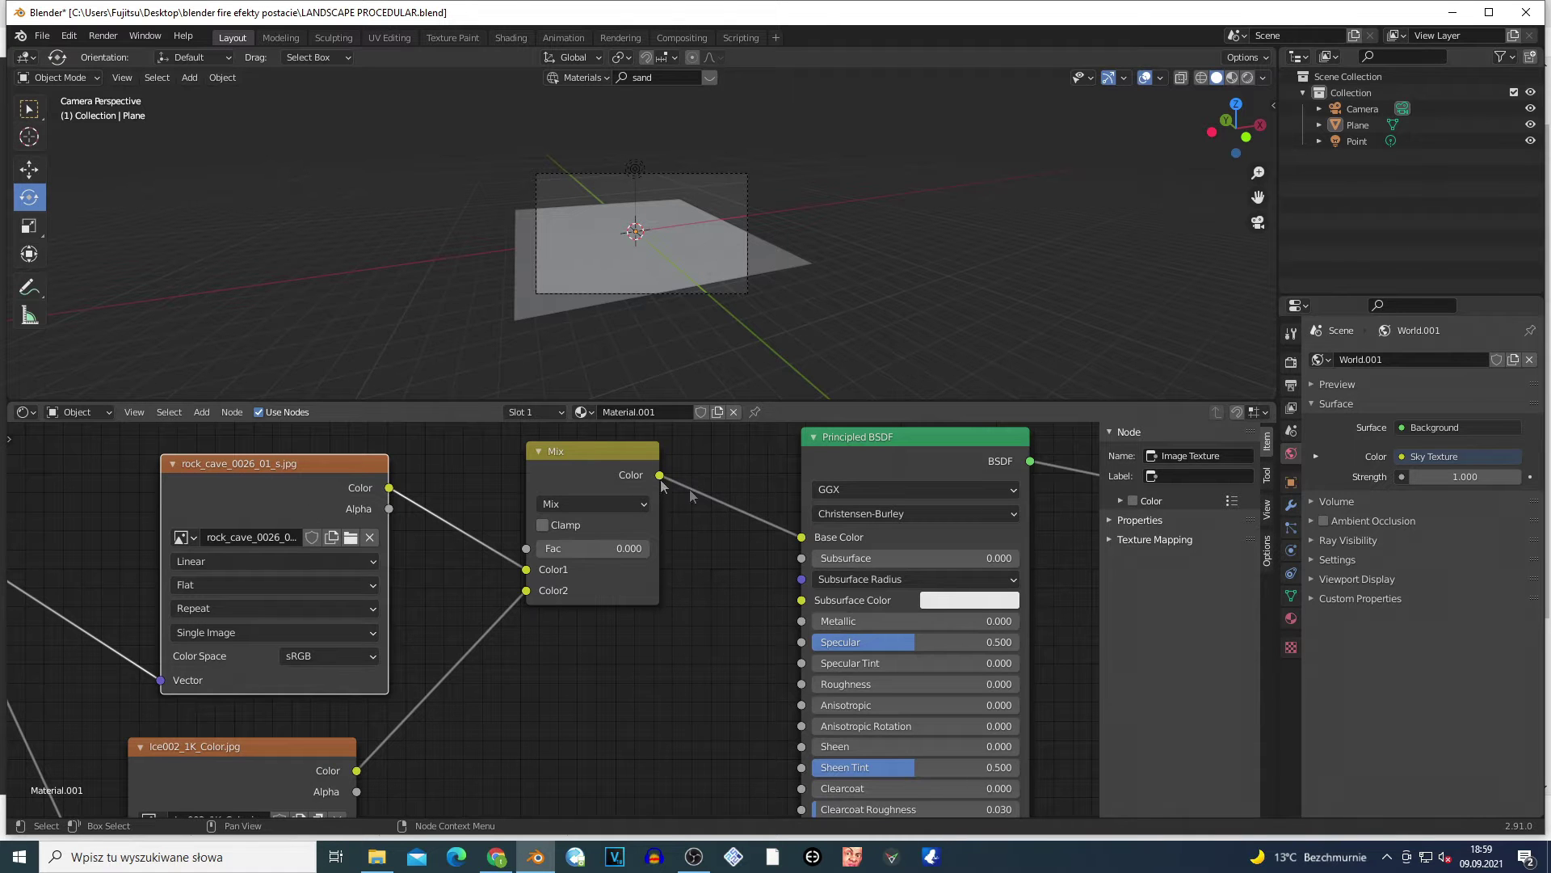
- Rearrange the two image texture nodes, moving the rock_cave node higher and the Ice002_1K_Color.jpg node up beneath it
{"action": "scroll", "coordinate": [549, 646], "scroll_direction": "down", "scroll_amount": 3}
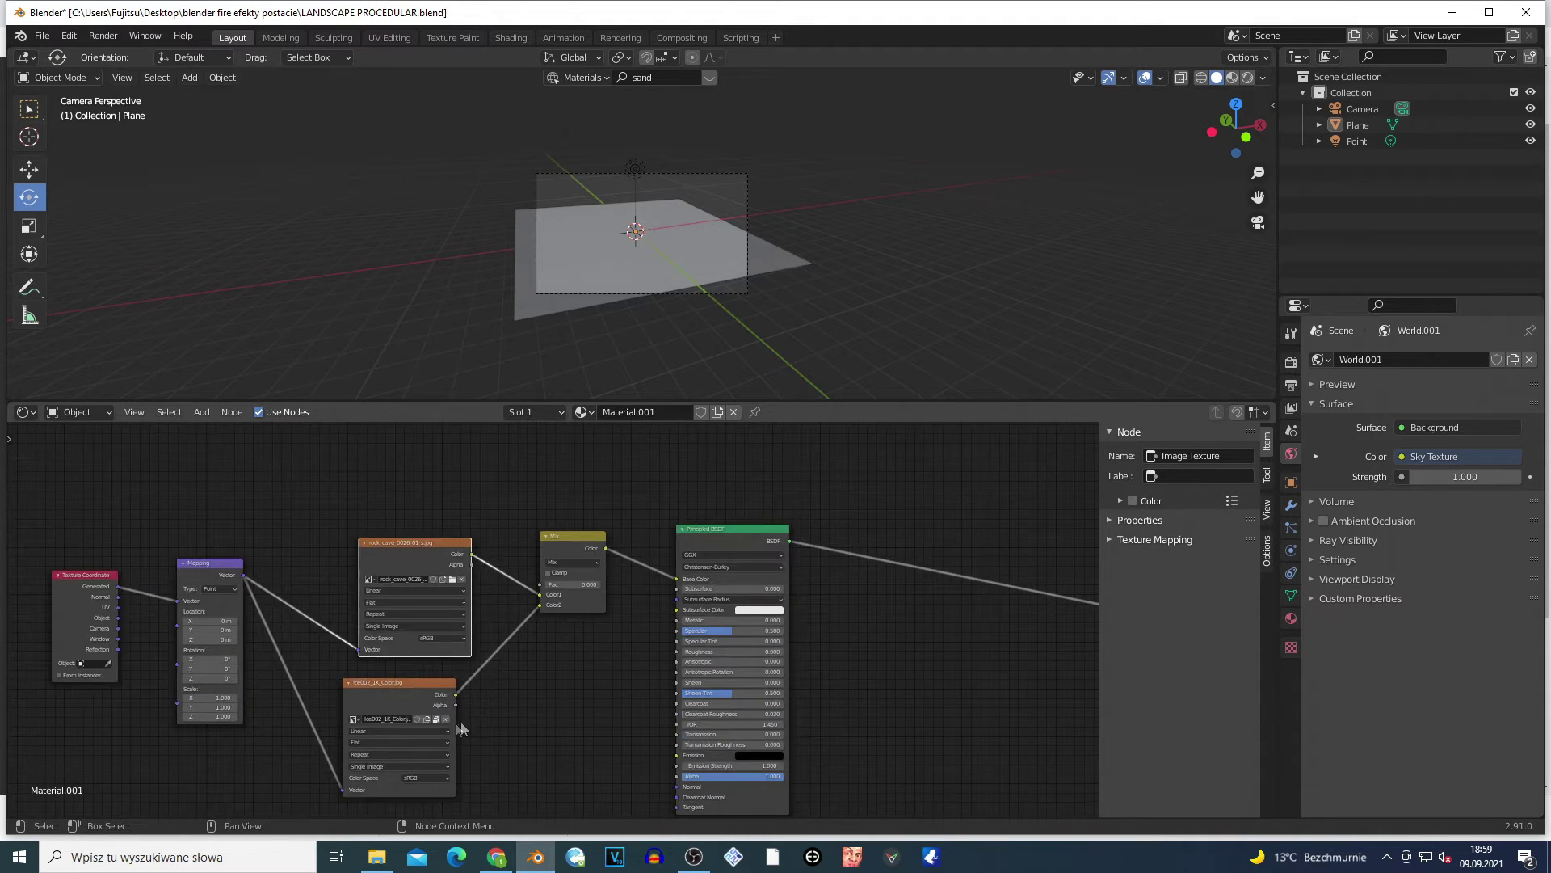
{"action": "scroll", "coordinate": [461, 730], "scroll_direction": "down", "scroll_amount": 2}
{"action": "left_click_drag", "start_coordinate": [451, 572], "coordinate": [443, 514]}
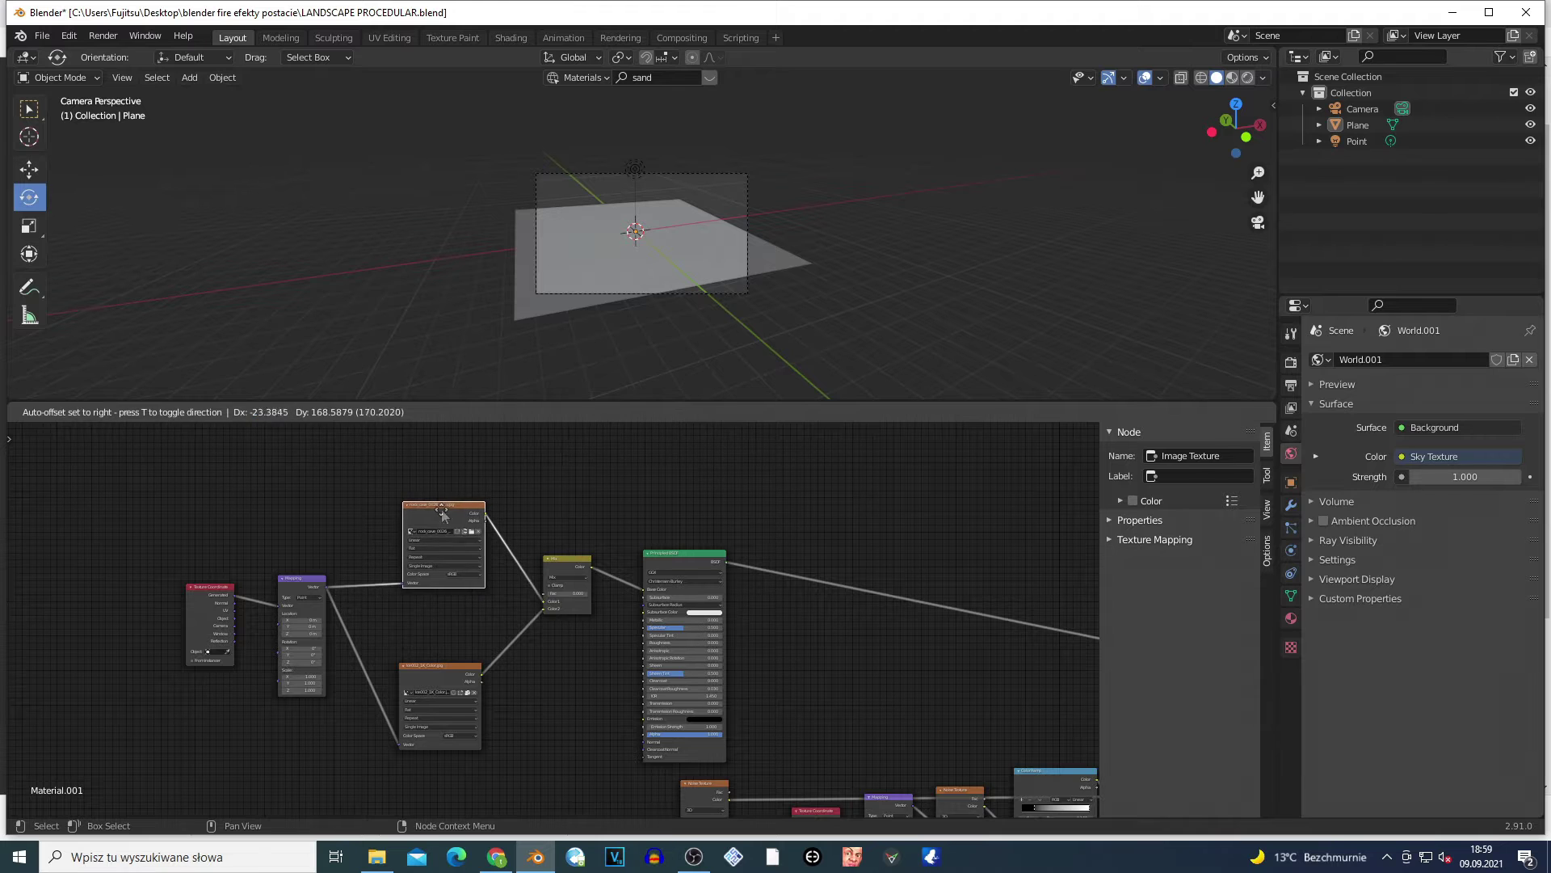
{"action": "left_click_drag", "start_coordinate": [438, 691], "coordinate": [445, 630]}
{"action": "scroll", "coordinate": [574, 711], "scroll_direction": "up", "scroll_amount": 1}
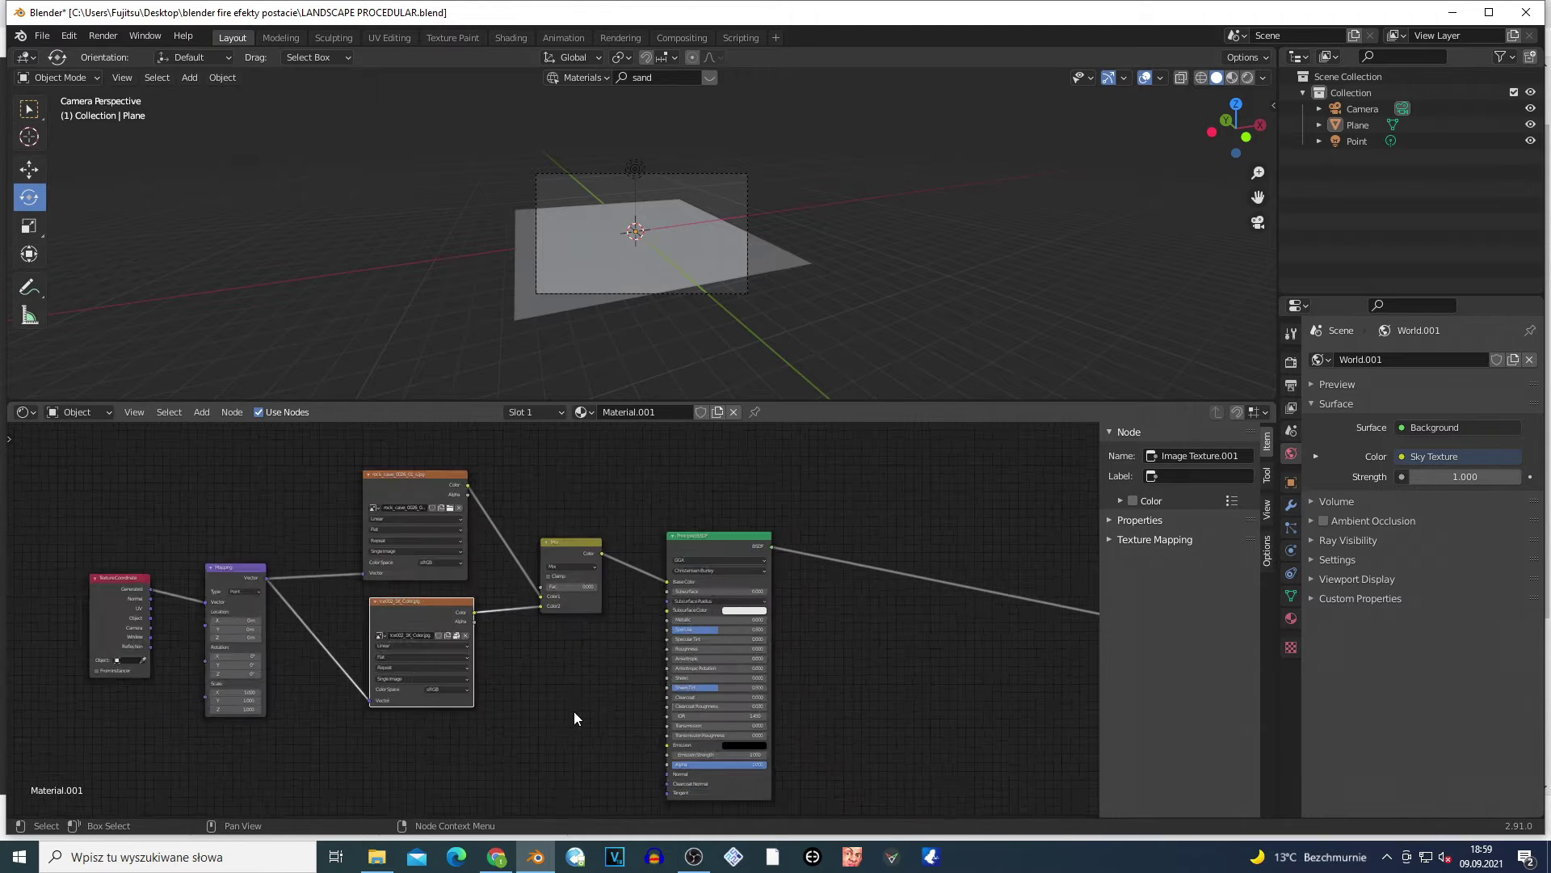
{"action": "scroll", "coordinate": [573, 711], "scroll_direction": "up", "scroll_amount": 1}
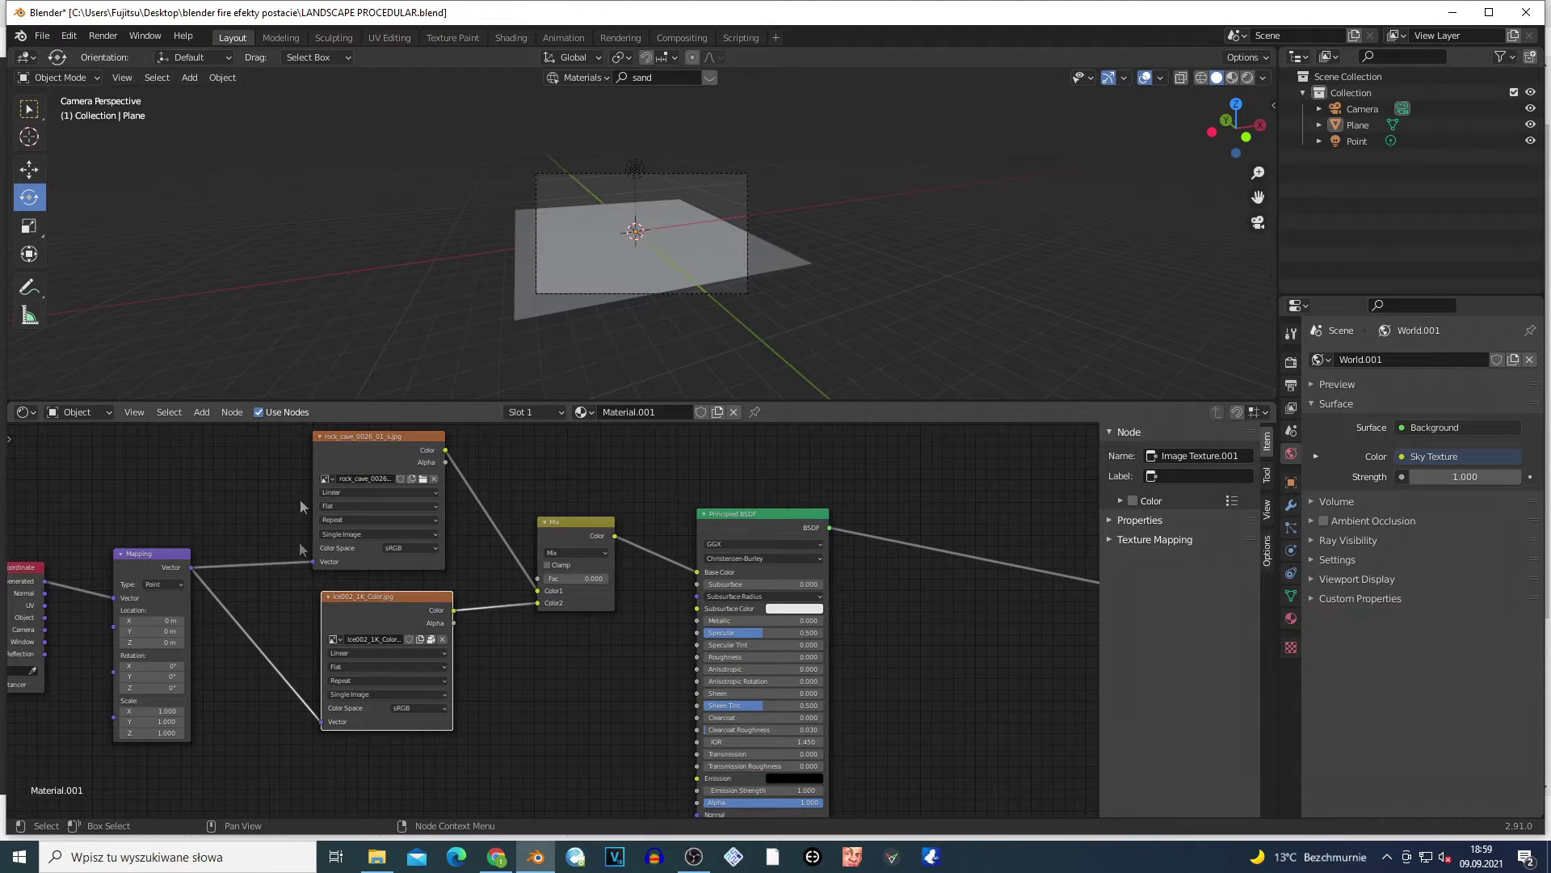
- Examine how the Mapping node drives both image textures and how these feed Color1 and Color2 of the Mix node
{"action": "scroll", "coordinate": [303, 603], "scroll_direction": "down", "scroll_amount": 3}
{"action": "scroll", "coordinate": [304, 627], "scroll_direction": "up", "scroll_amount": 2}
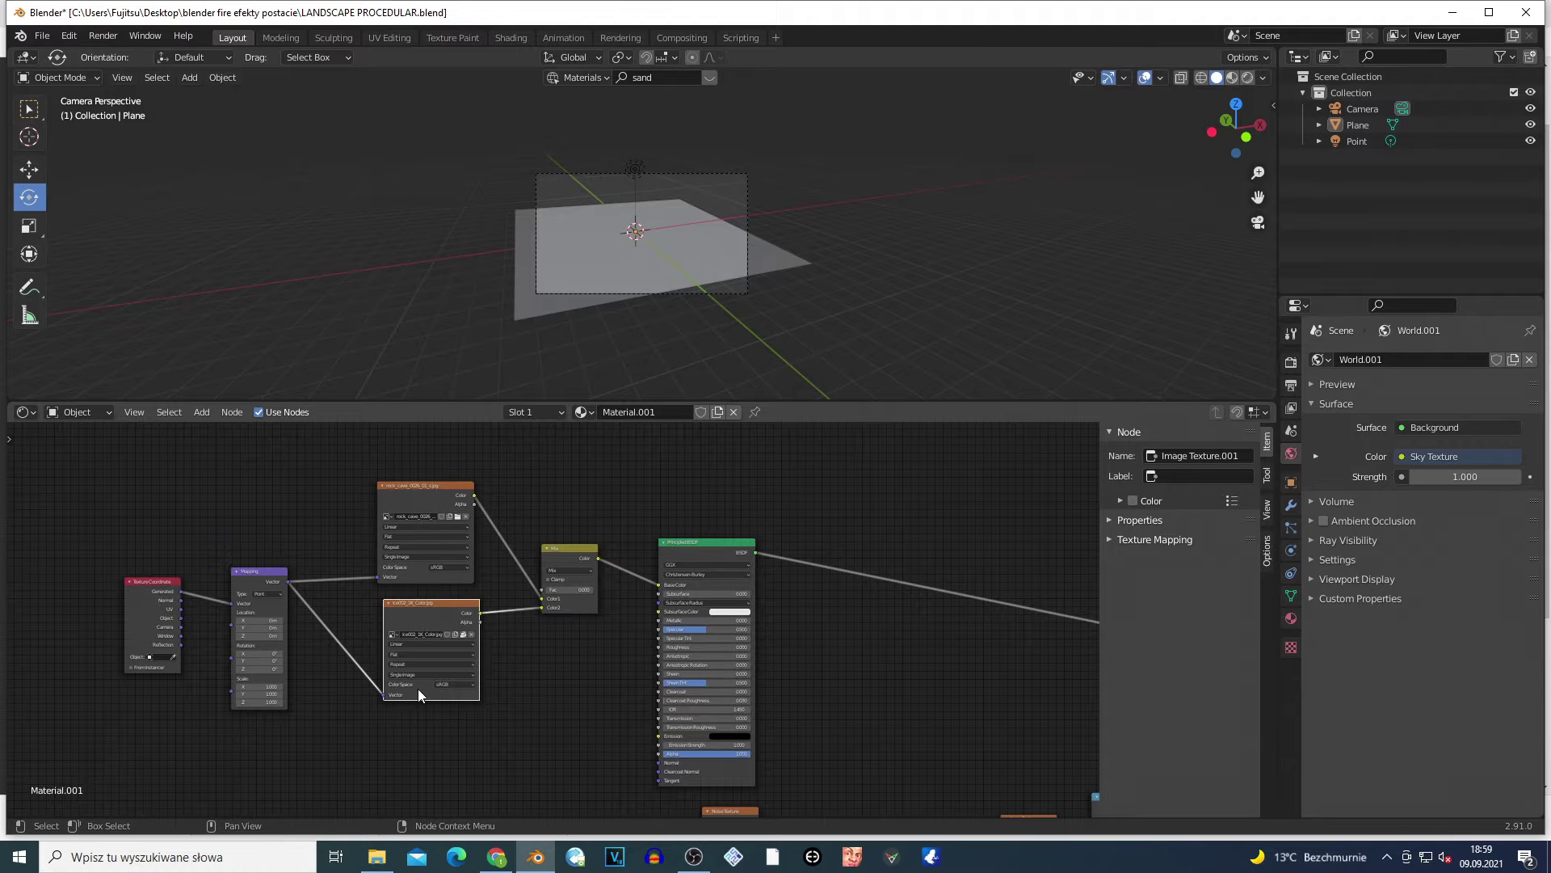
{"action": "scroll", "coordinate": [419, 689], "scroll_direction": "up", "scroll_amount": 2}
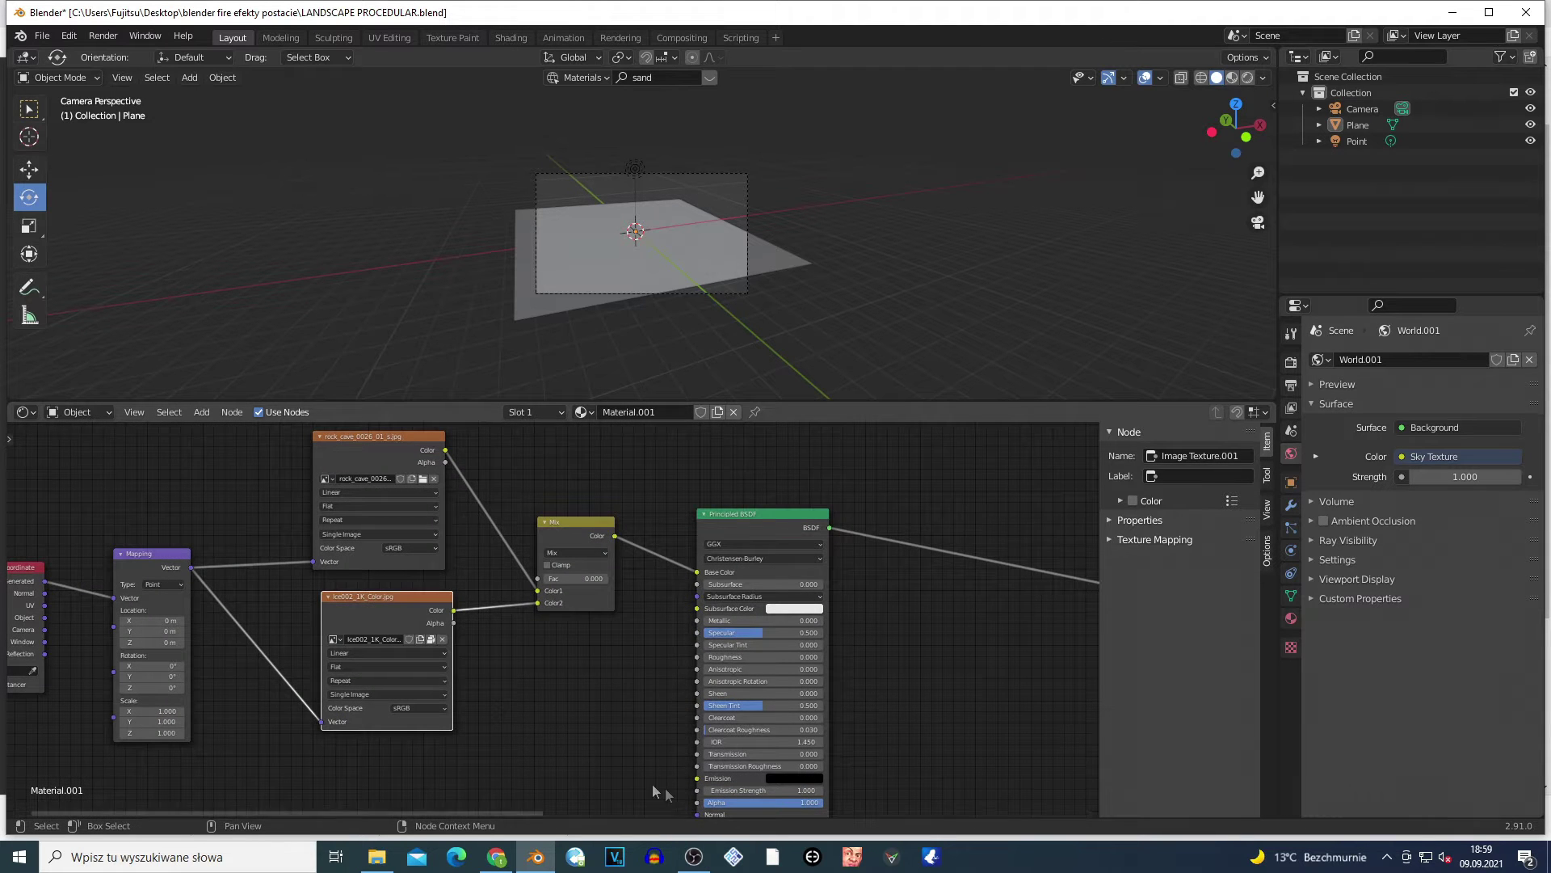
{"action": "scroll", "coordinate": [549, 744], "scroll_direction": "up", "scroll_amount": 1}
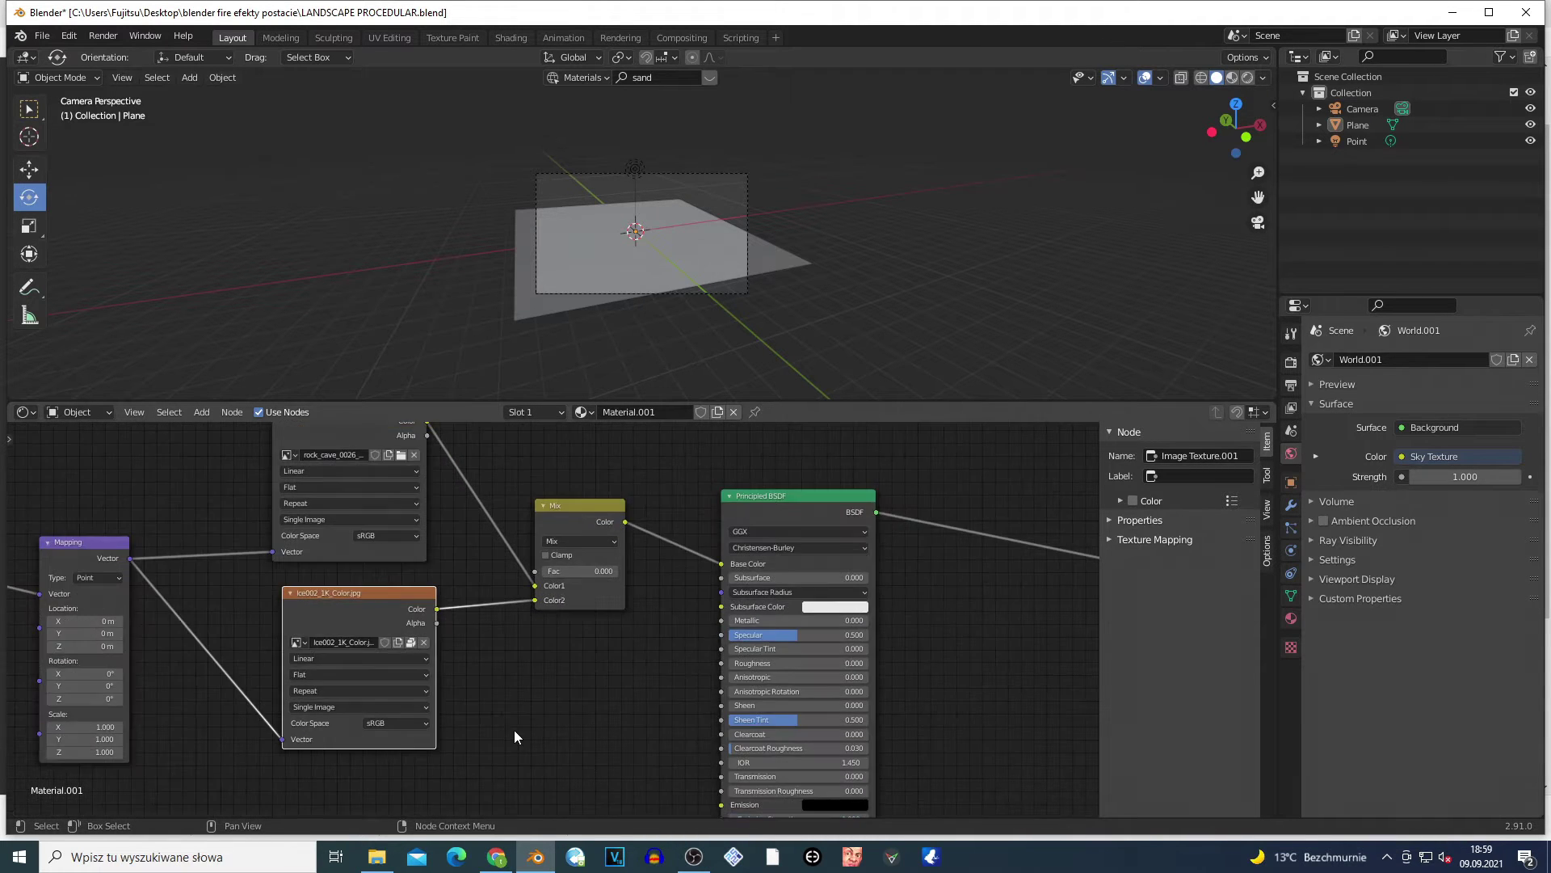
{"action": "scroll", "coordinate": [514, 729], "scroll_direction": "up", "scroll_amount": 1}
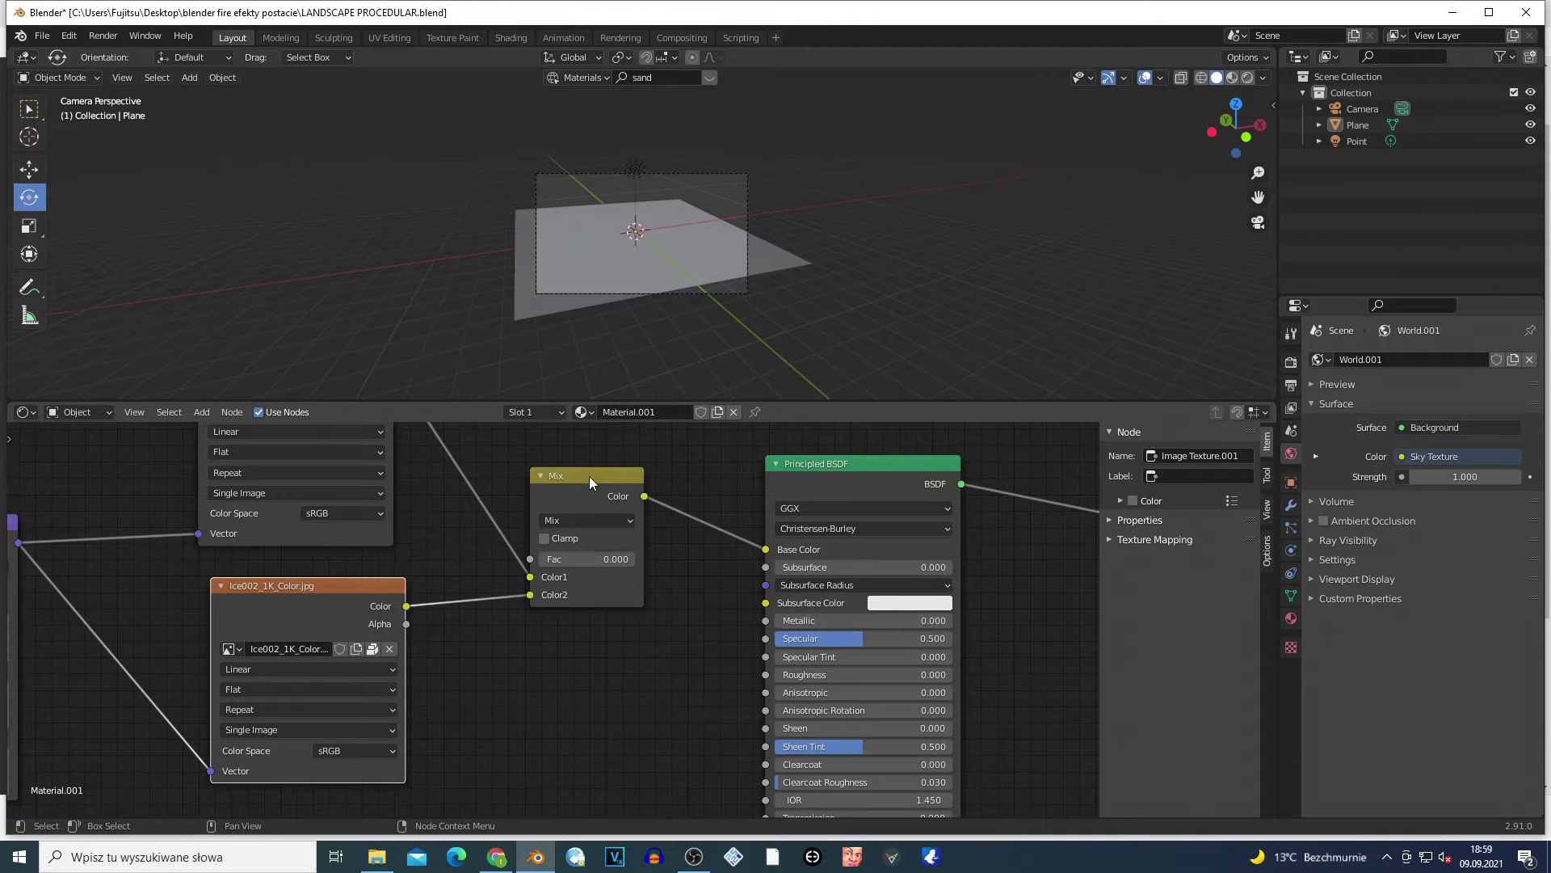
{"action": "scroll", "coordinate": [467, 706], "scroll_direction": "up", "scroll_amount": 2}
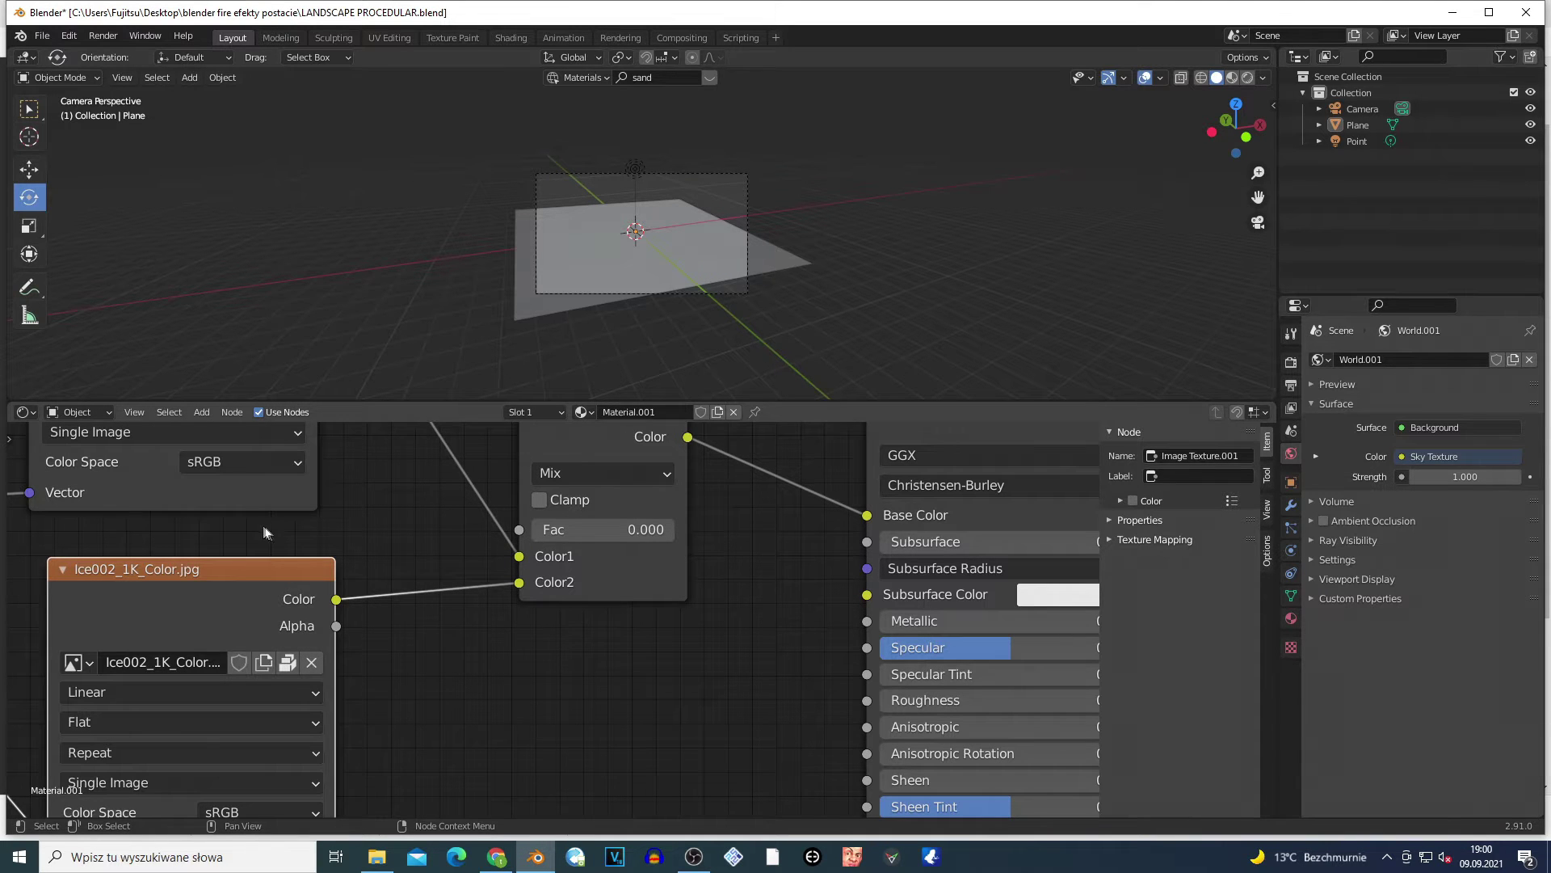
{"action": "left_click", "coordinate": [234, 499]}
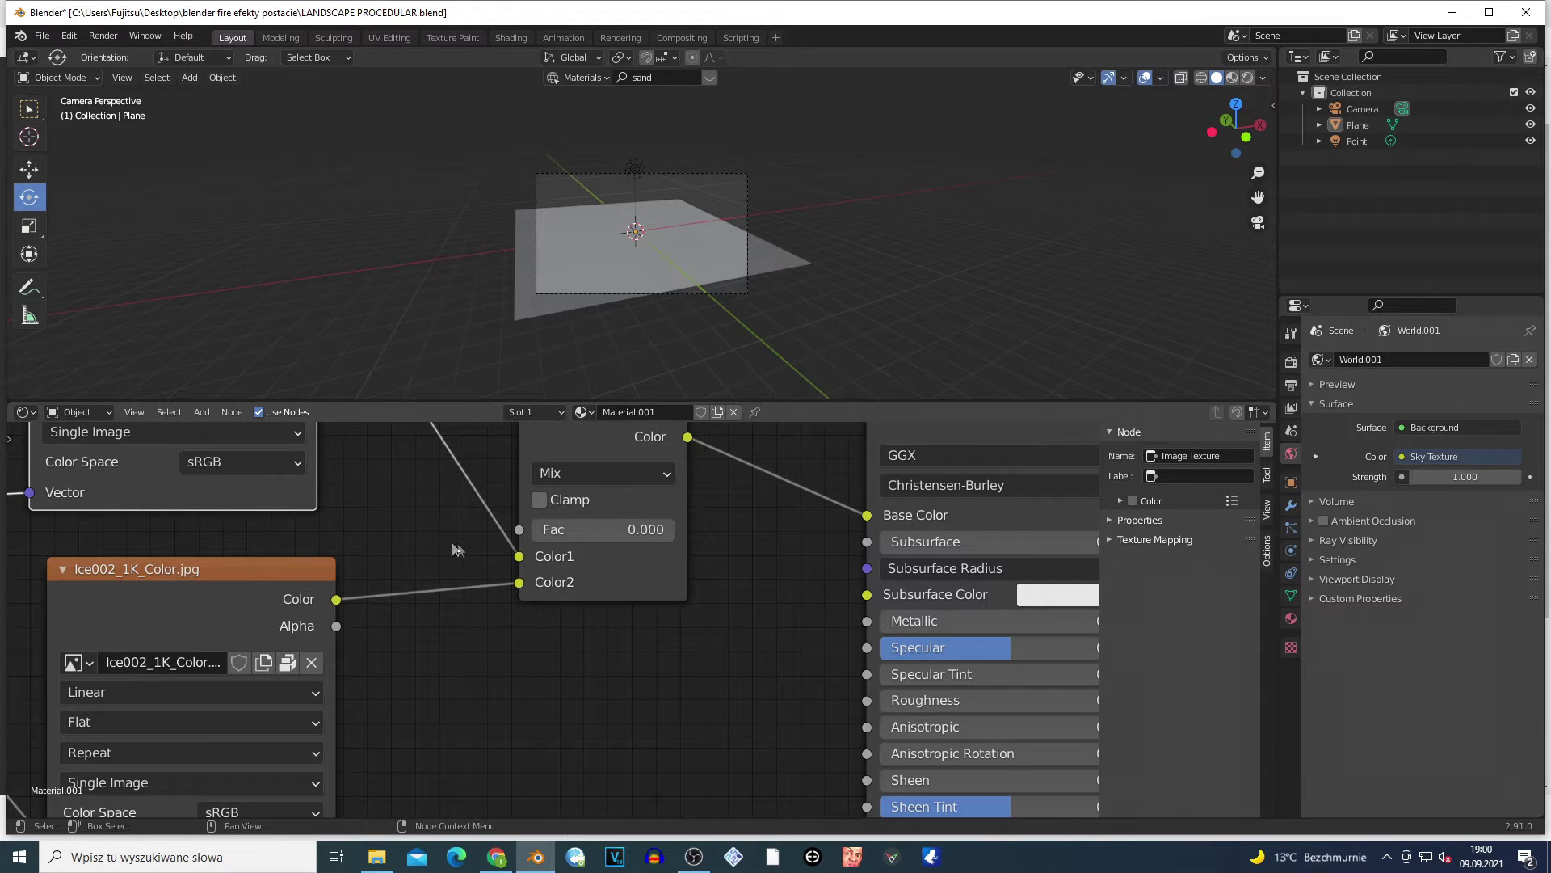
{"action": "left_click", "coordinate": [147, 609]}
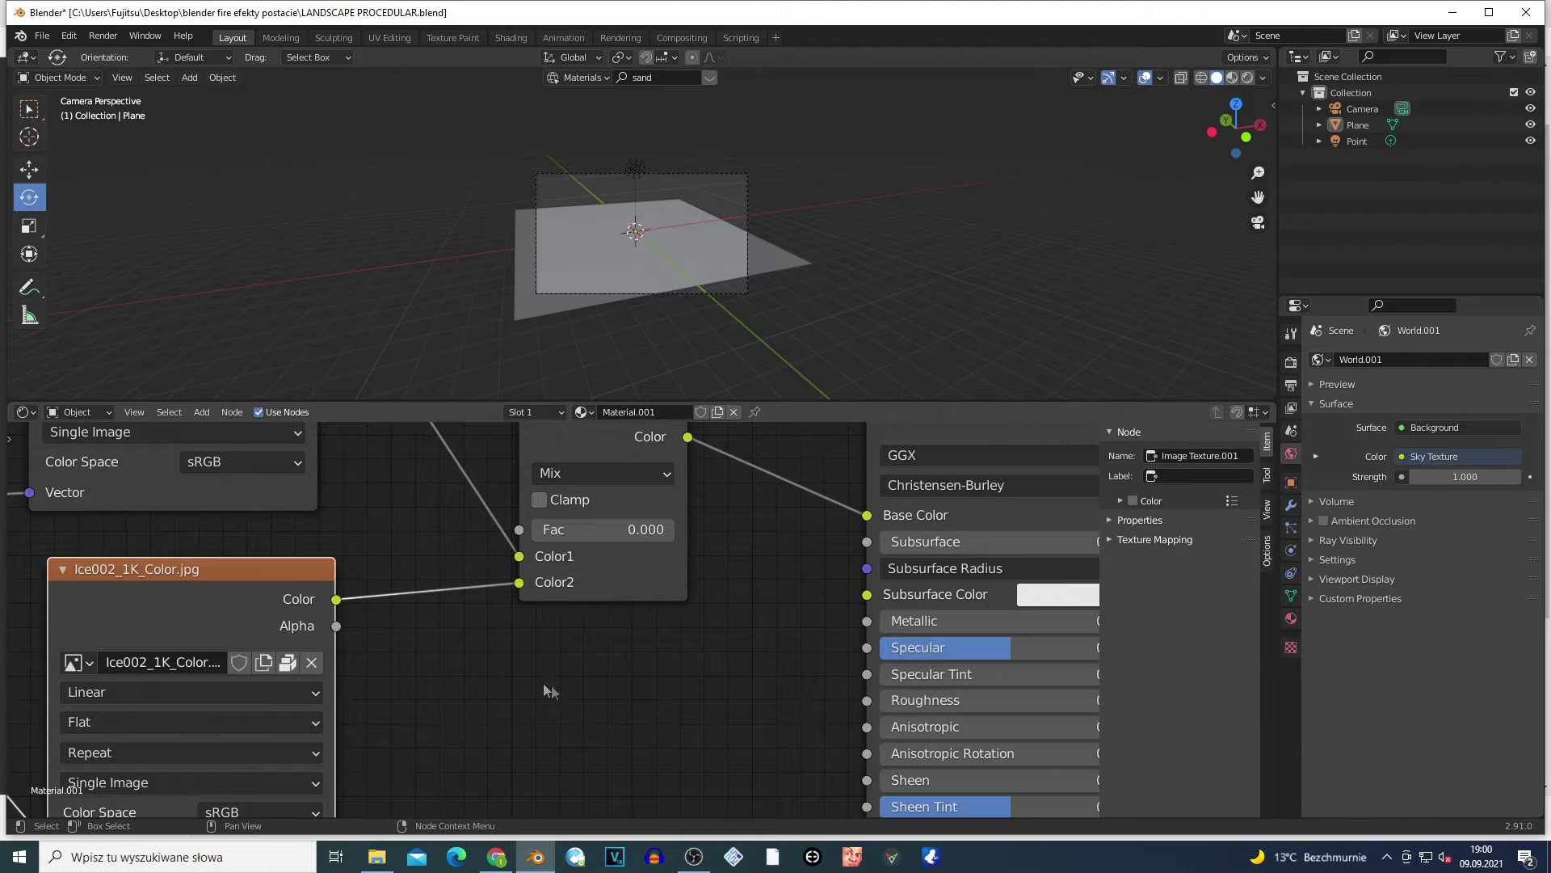
{"action": "scroll", "coordinate": [547, 685], "scroll_direction": "down", "scroll_amount": 2}
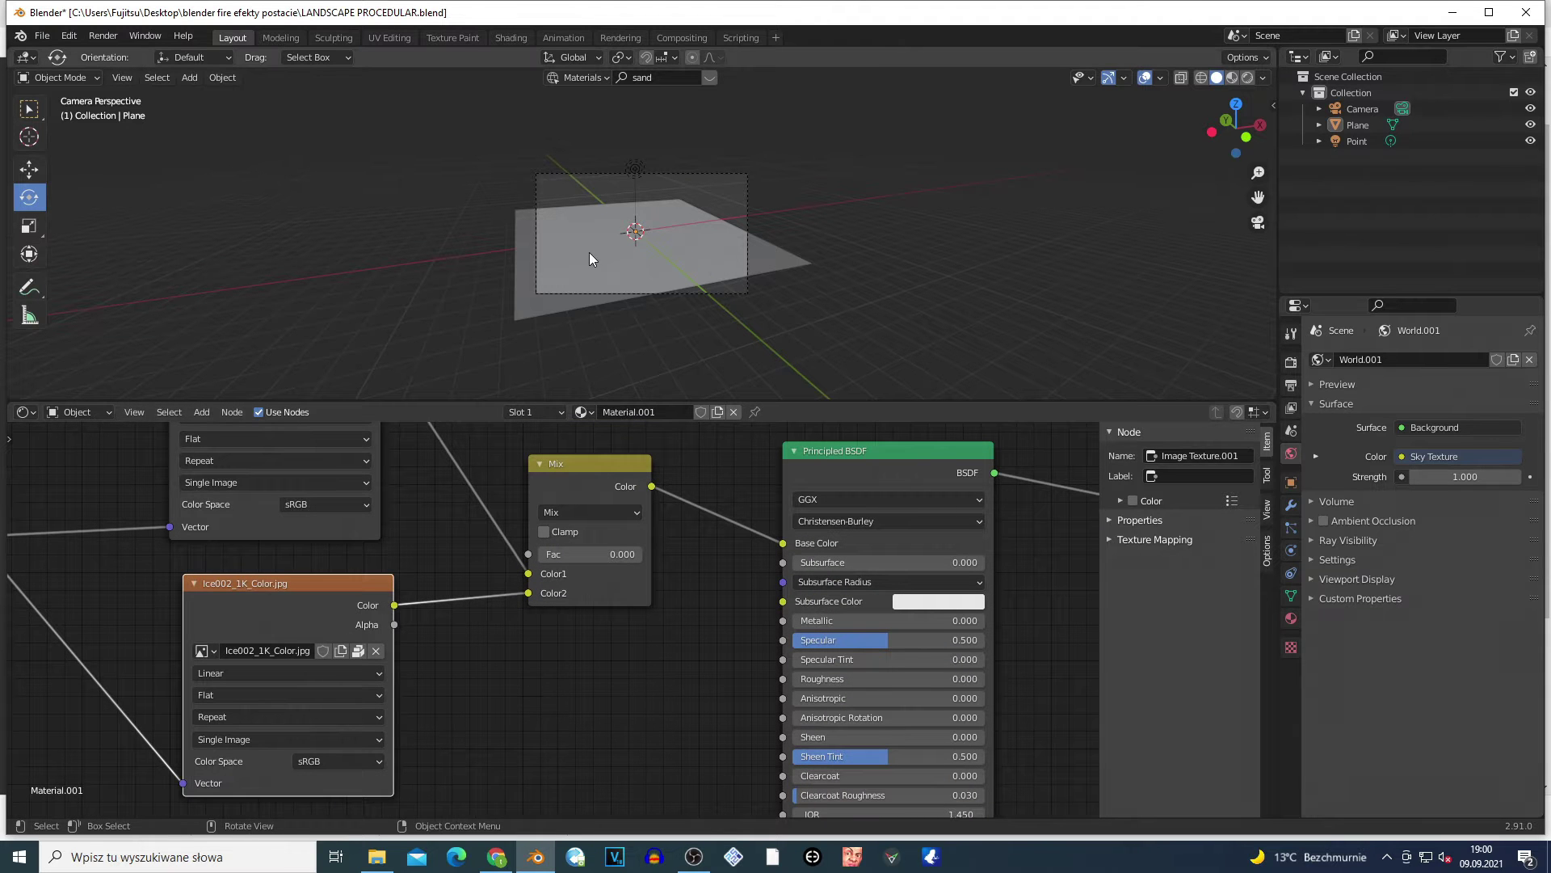
{"action": "scroll", "coordinate": [517, 638], "scroll_direction": "down", "scroll_amount": 2}
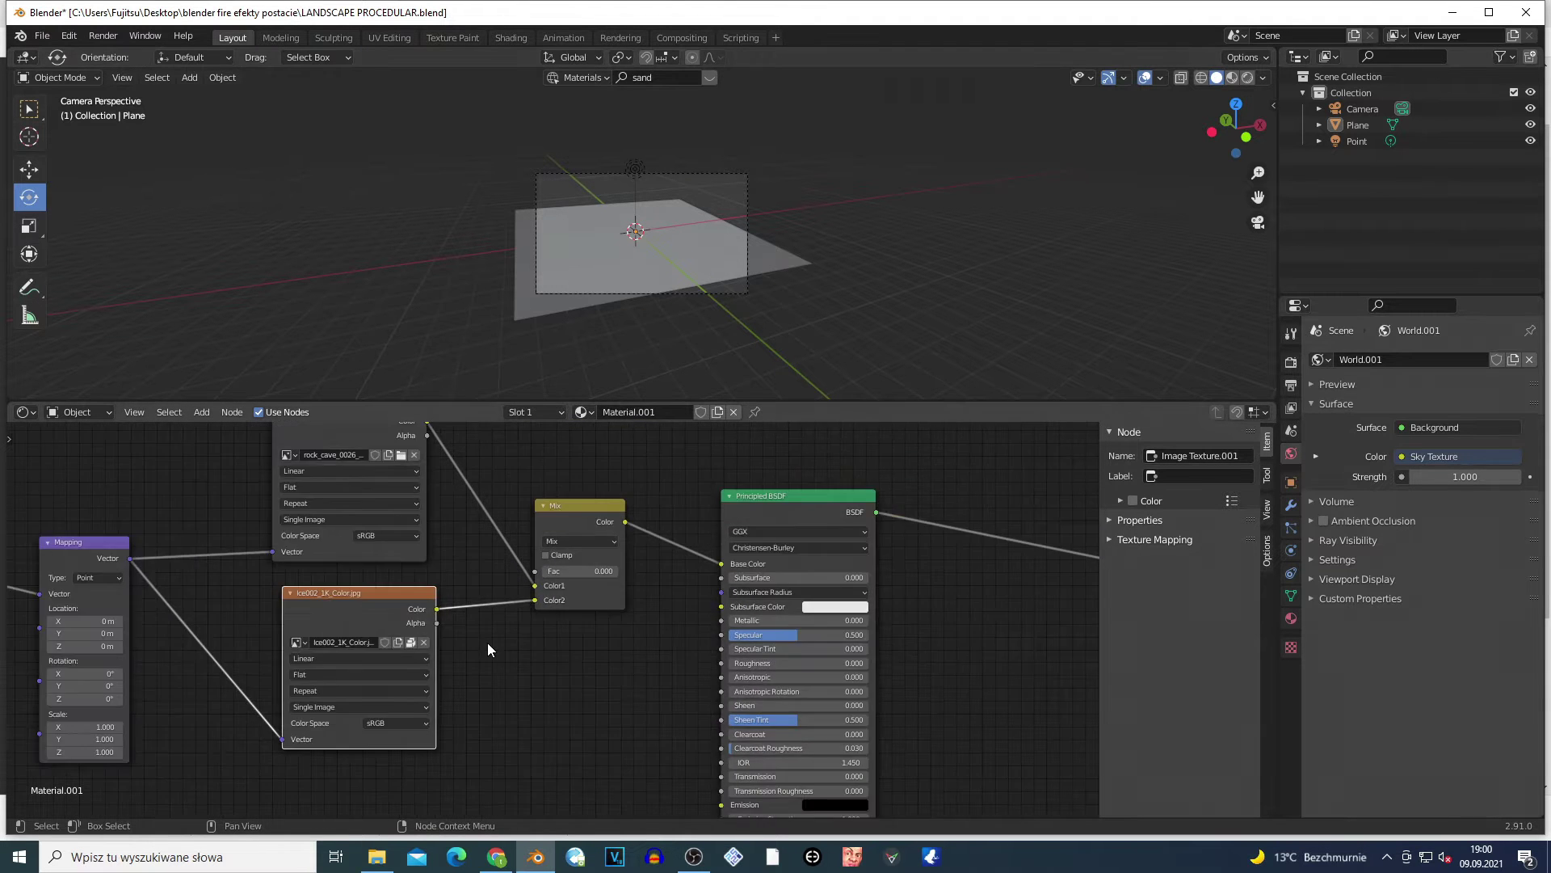
{"action": "scroll", "coordinate": [490, 656], "scroll_direction": "down", "scroll_amount": 2}
{"action": "left_click_drag", "start_coordinate": [157, 505], "coordinate": [464, 679]}
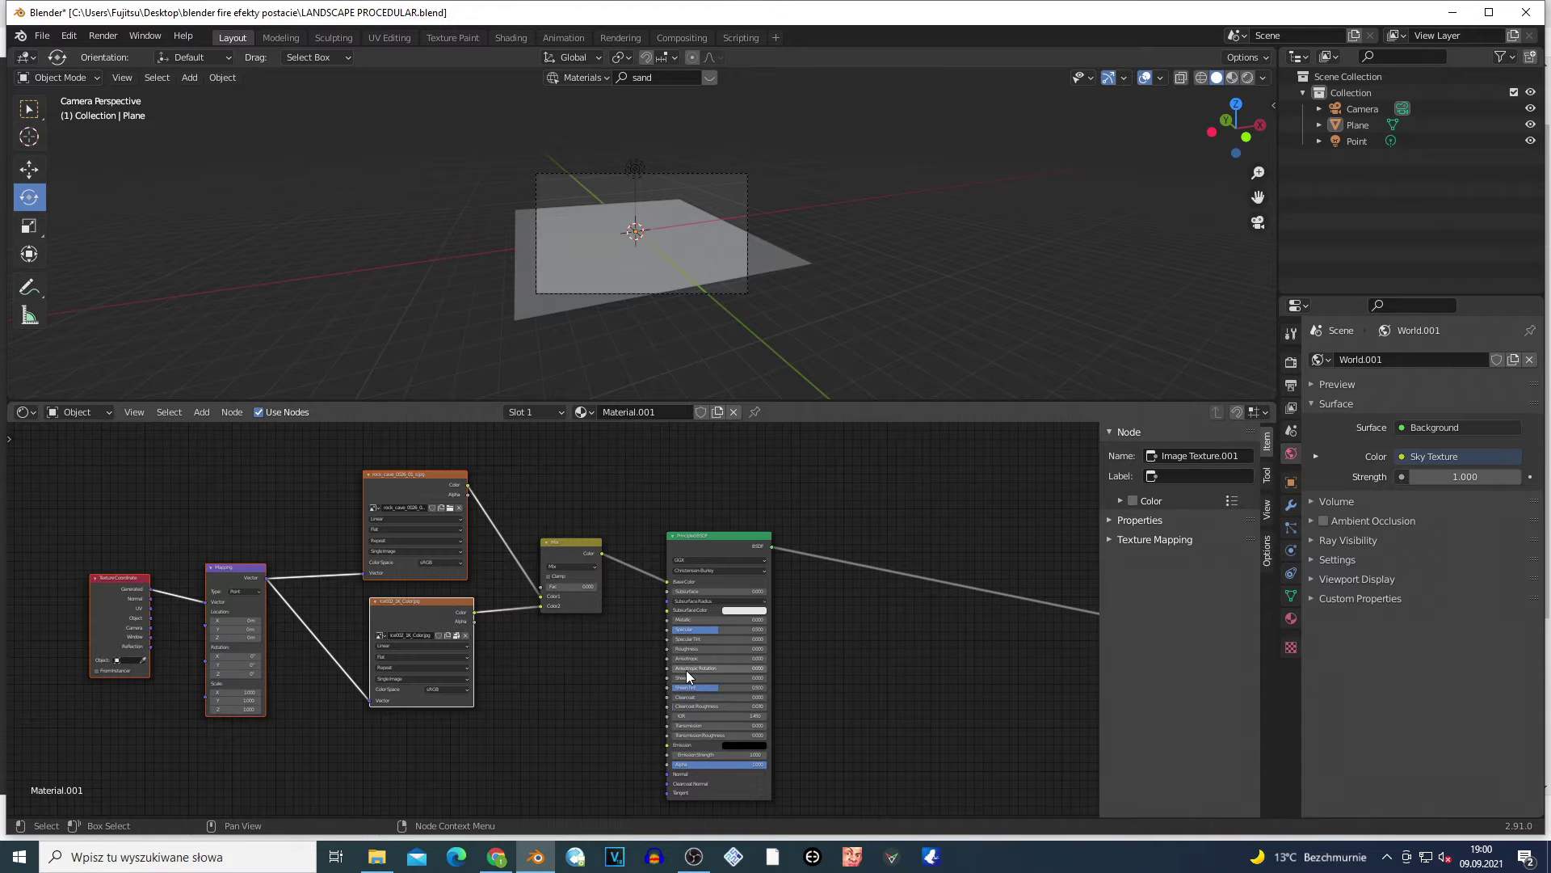
{"action": "left_click", "coordinate": [398, 616]}
{"action": "left_click", "coordinate": [385, 575]}
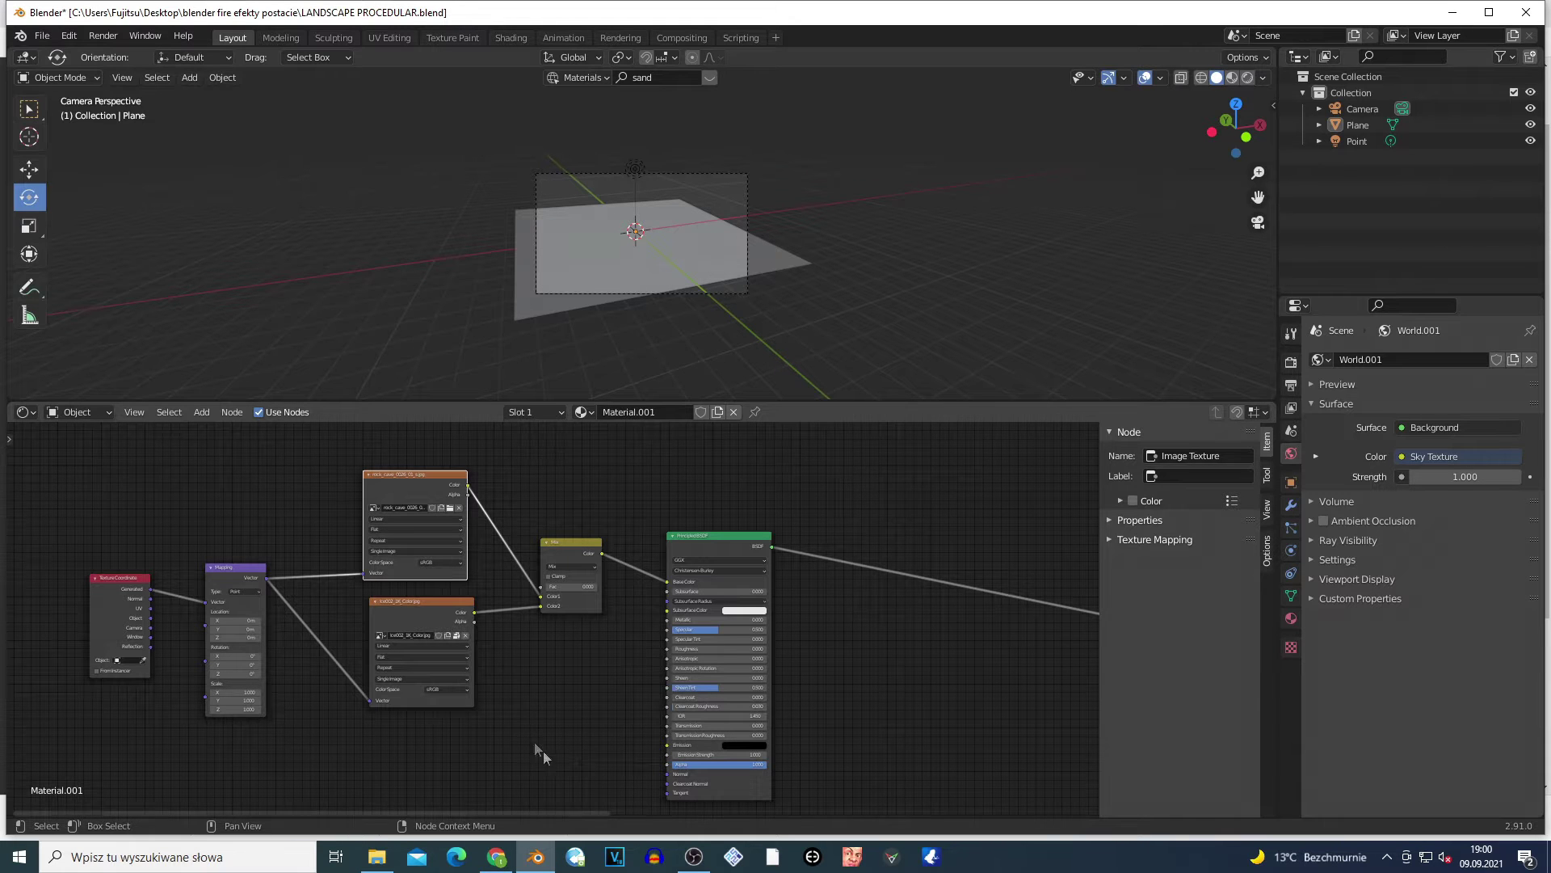
{"action": "left_click", "coordinate": [415, 614]}
{"action": "left_click", "coordinate": [389, 575]}
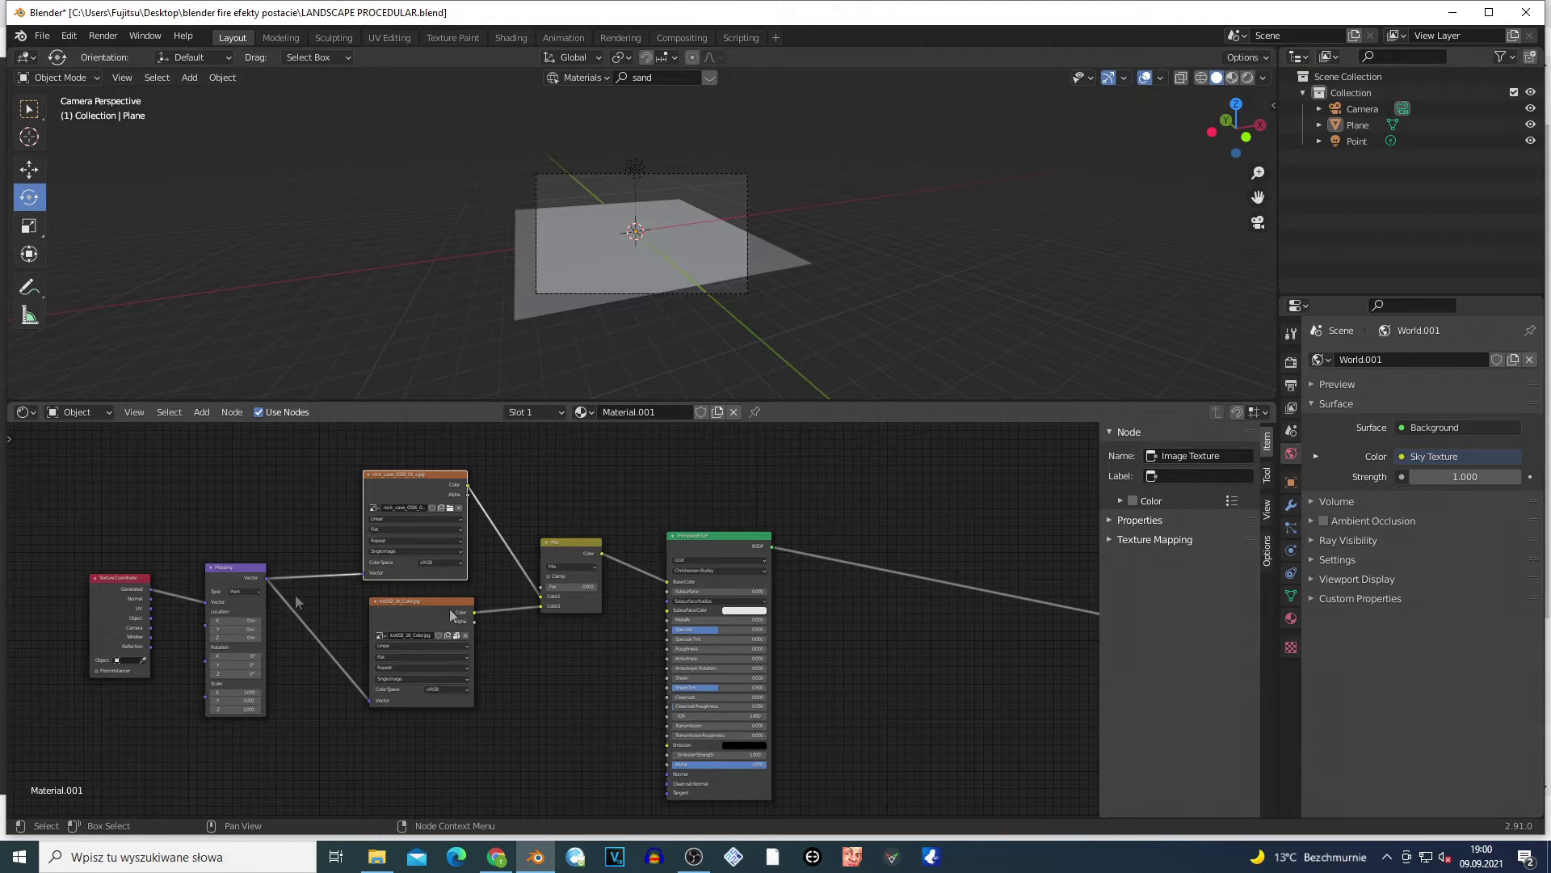
- Move the Principled BSDF node upward, away from the lower chain of texture nodes
{"action": "scroll", "coordinate": [412, 629], "scroll_direction": "down", "scroll_amount": 5}
{"action": "scroll", "coordinate": [553, 694], "scroll_direction": "down", "scroll_amount": 1}
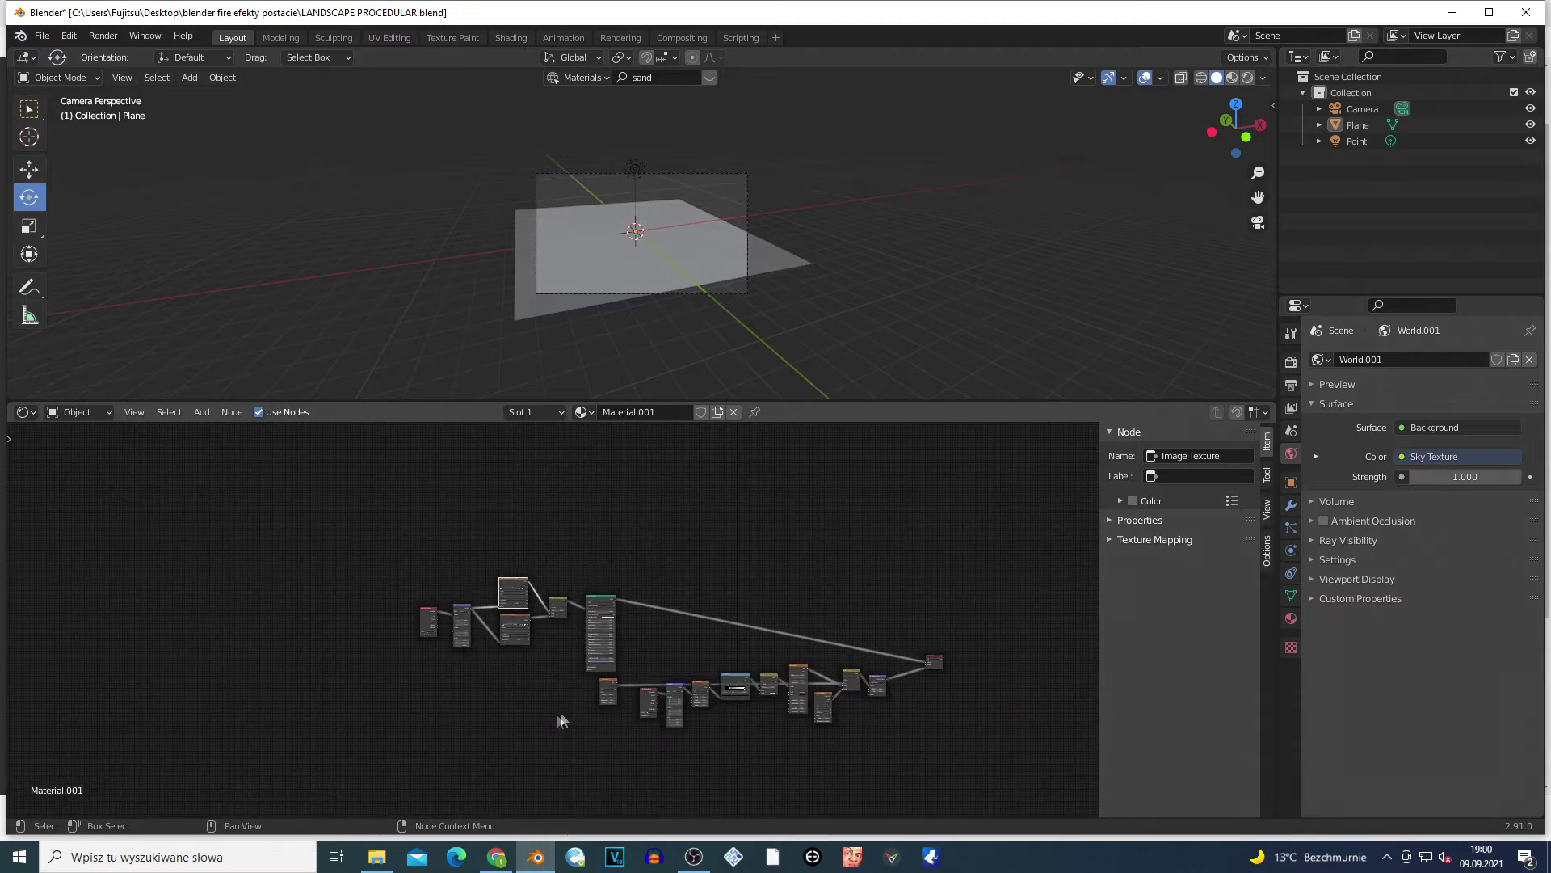
{"action": "scroll", "coordinate": [426, 719], "scroll_direction": "down", "scroll_amount": 1}
{"action": "scroll", "coordinate": [426, 716], "scroll_direction": "up", "scroll_amount": 3}
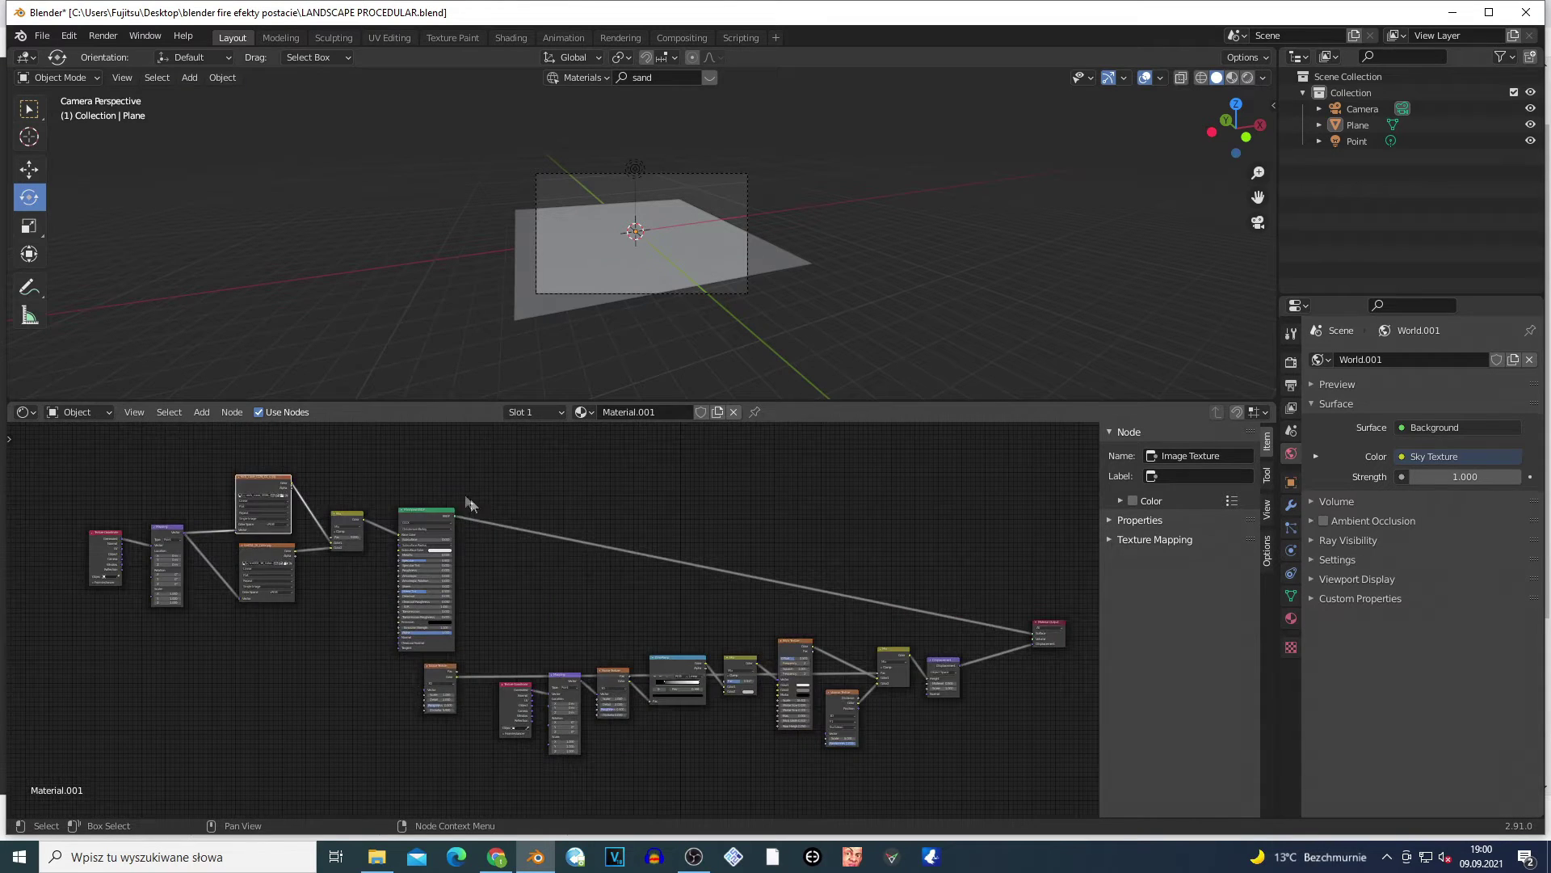
{"action": "left_click_drag", "start_coordinate": [417, 525], "coordinate": [419, 484]}
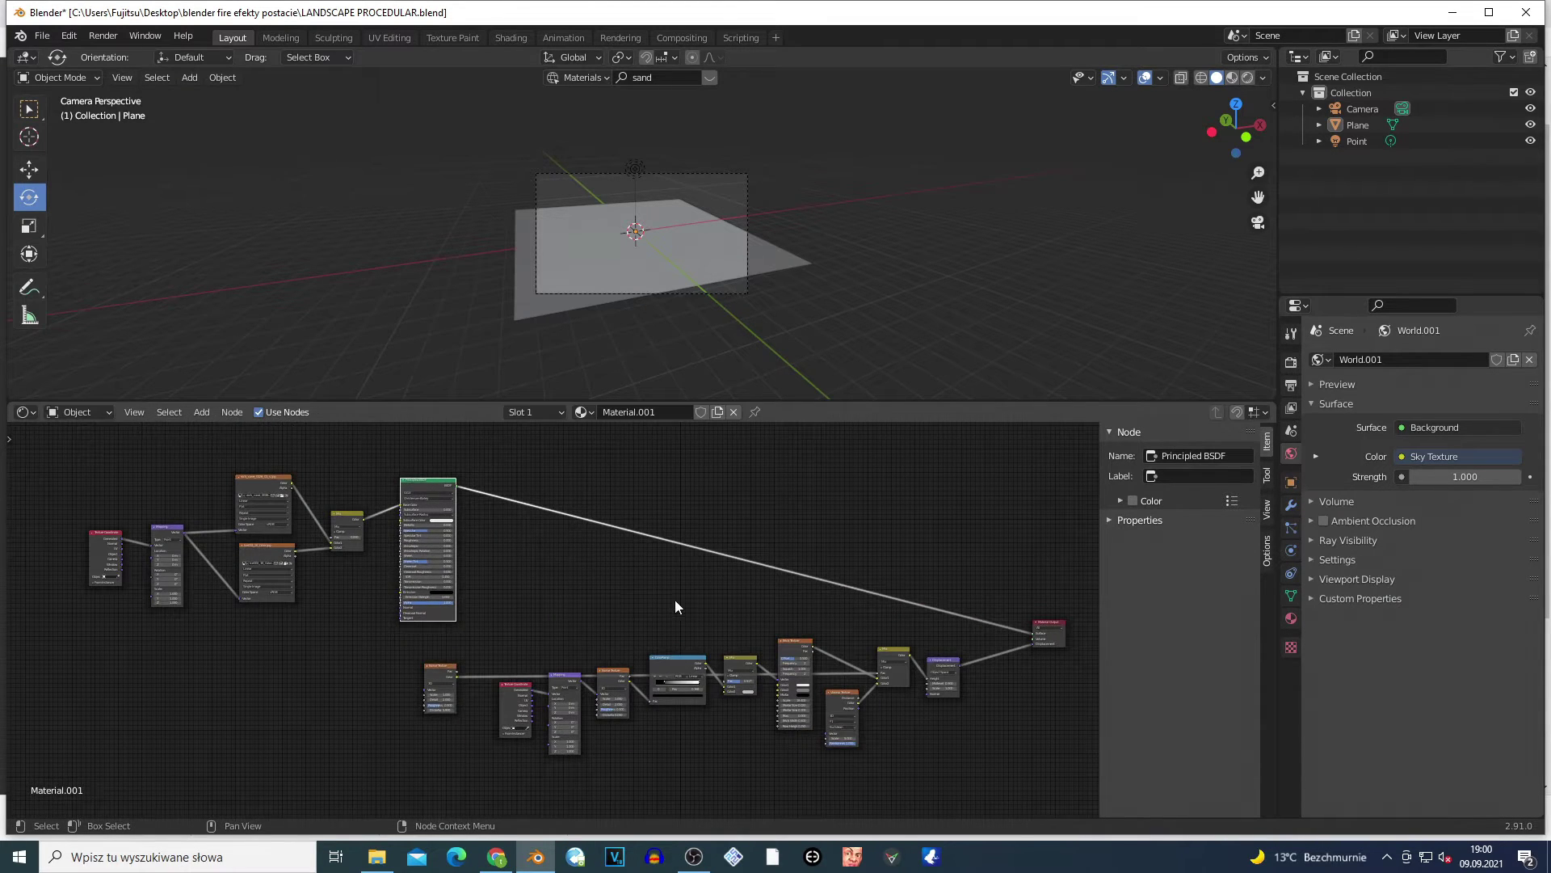
- Select all nodes of the material and combine them into one node group
{"action": "scroll", "coordinate": [570, 652], "scroll_direction": "down", "scroll_amount": 2}
{"action": "scroll", "coordinate": [428, 670], "scroll_direction": "up", "scroll_amount": 1}
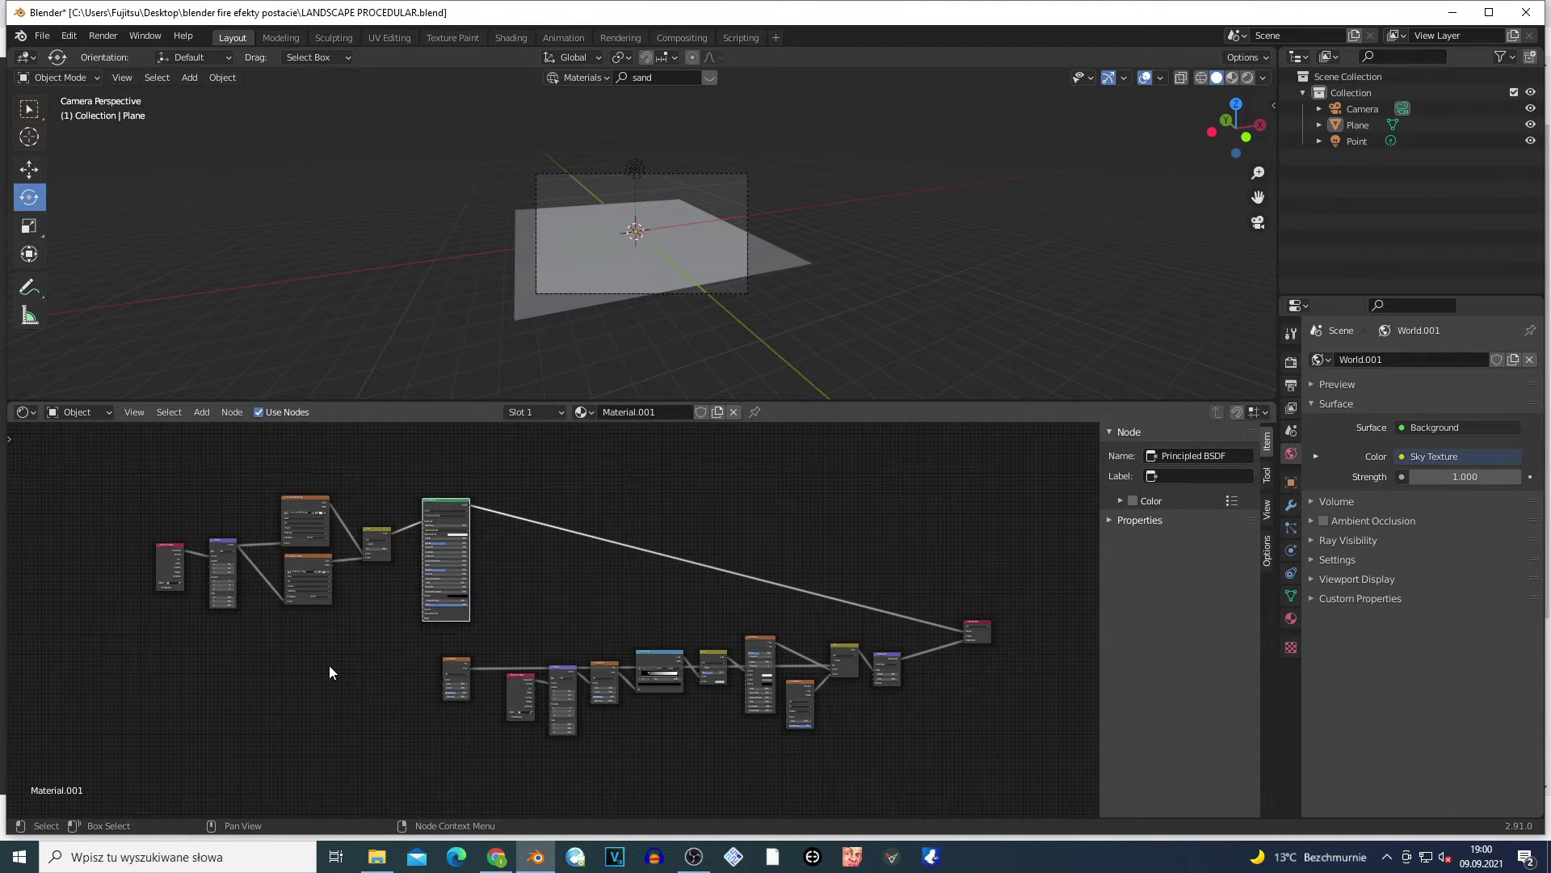
{"action": "scroll", "coordinate": [485, 679], "scroll_direction": "down", "scroll_amount": 2}
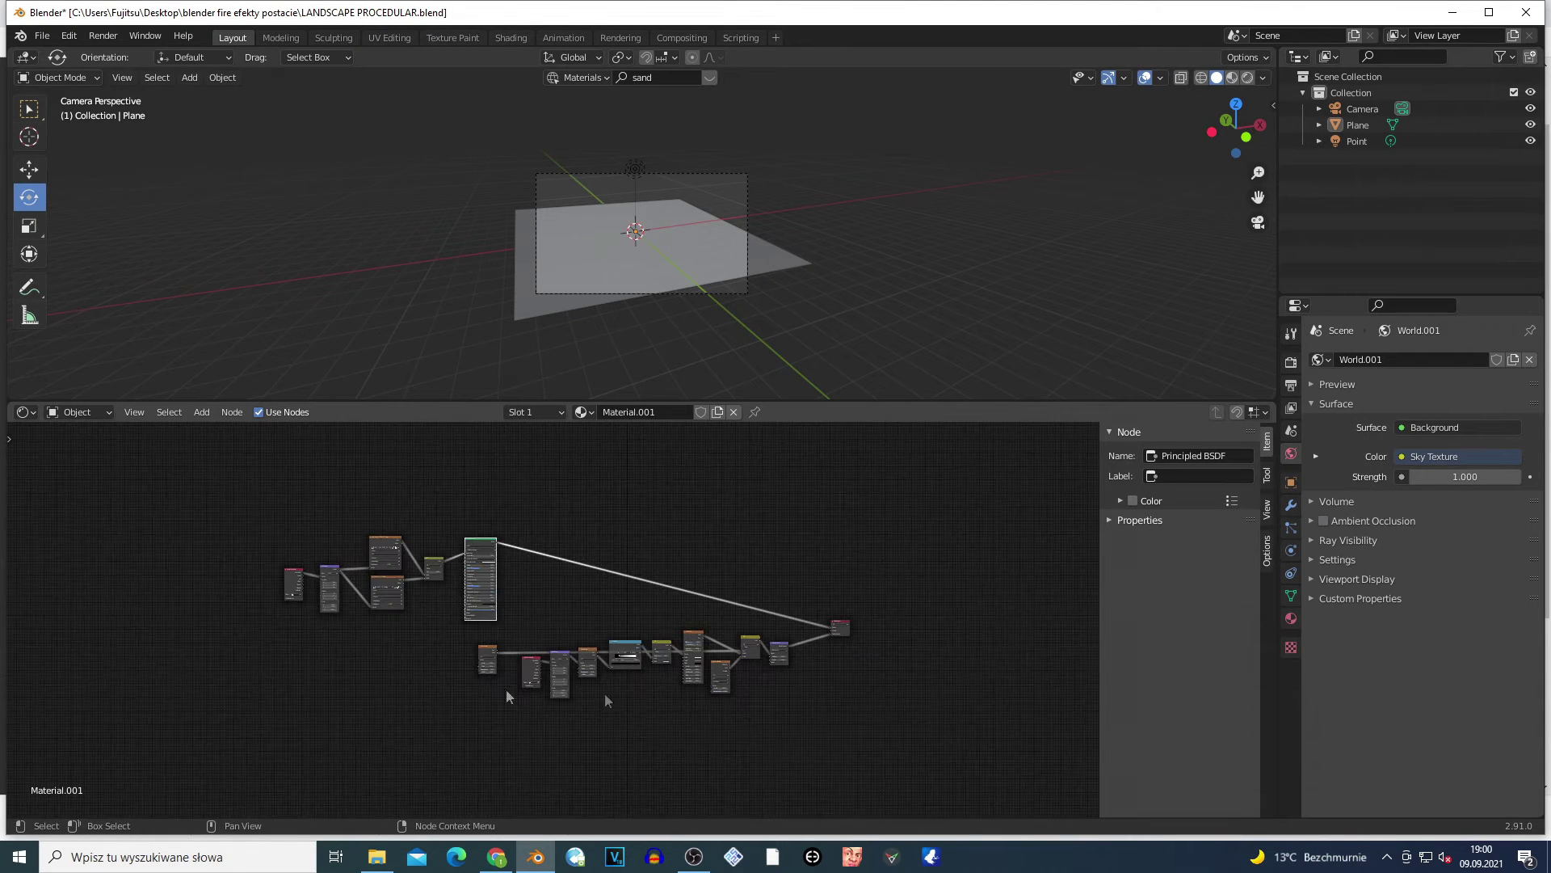
{"action": "left_click_drag", "start_coordinate": [879, 744], "coordinate": [223, 536]}
{"action": "left_click", "coordinate": [222, 518]}
{"action": "left_click_drag", "start_coordinate": [190, 459], "coordinate": [885, 725]}
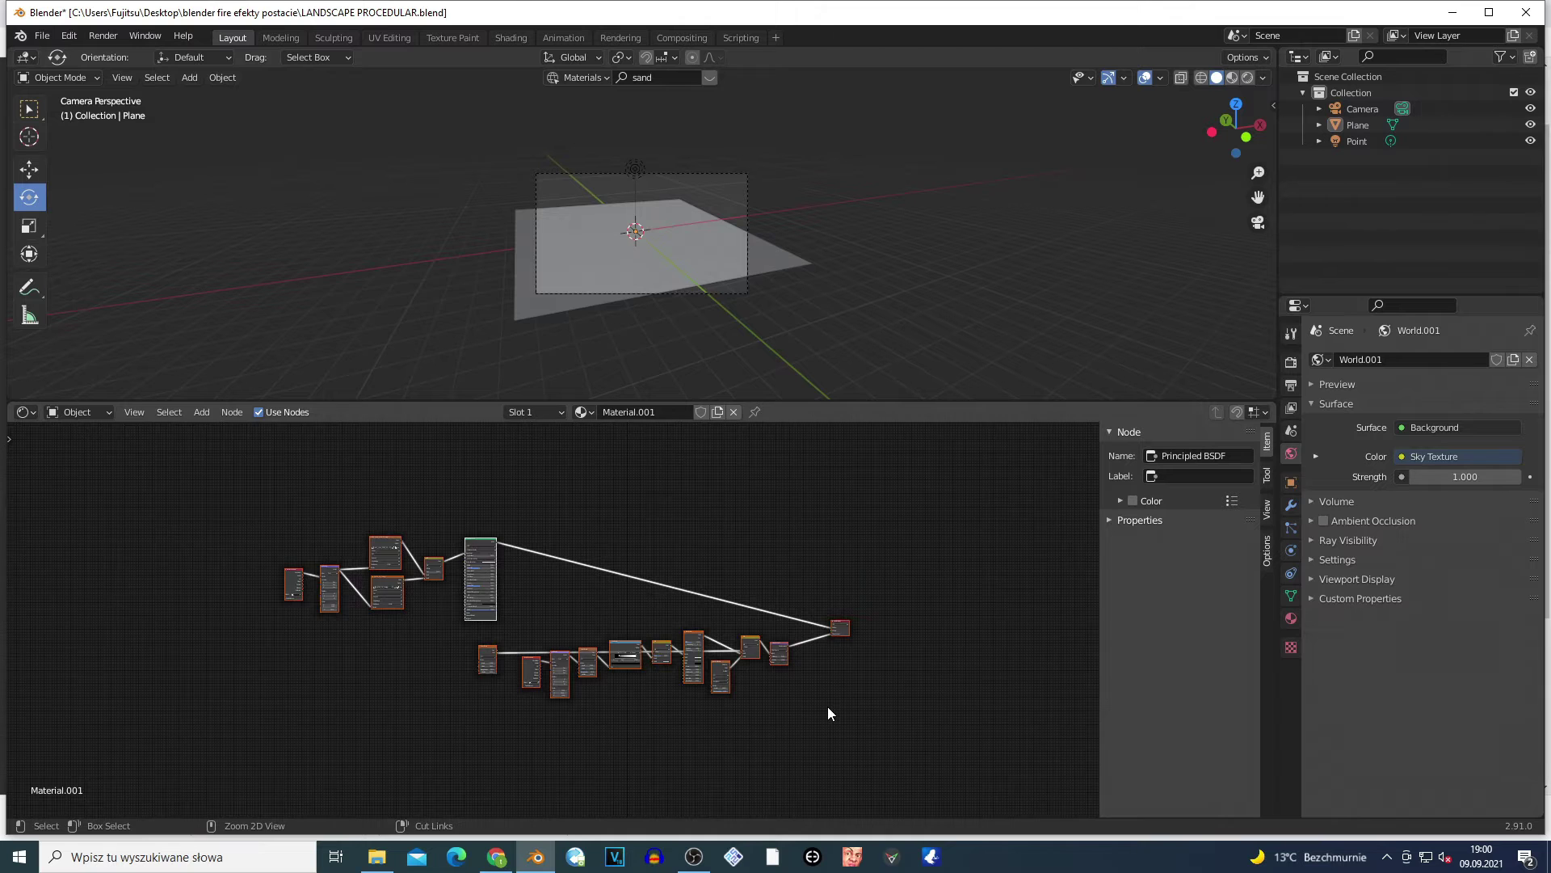
{"action": "key", "text": "ctrl+g"}
- Move the Group Input node from the far left of the node tree to below the Displacement node in the lower chain
{"action": "middle_click_drag", "start_coordinate": [413, 692], "coordinate": [539, 689]}
{"action": "scroll", "coordinate": [517, 719], "scroll_direction": "up", "scroll_amount": 3}
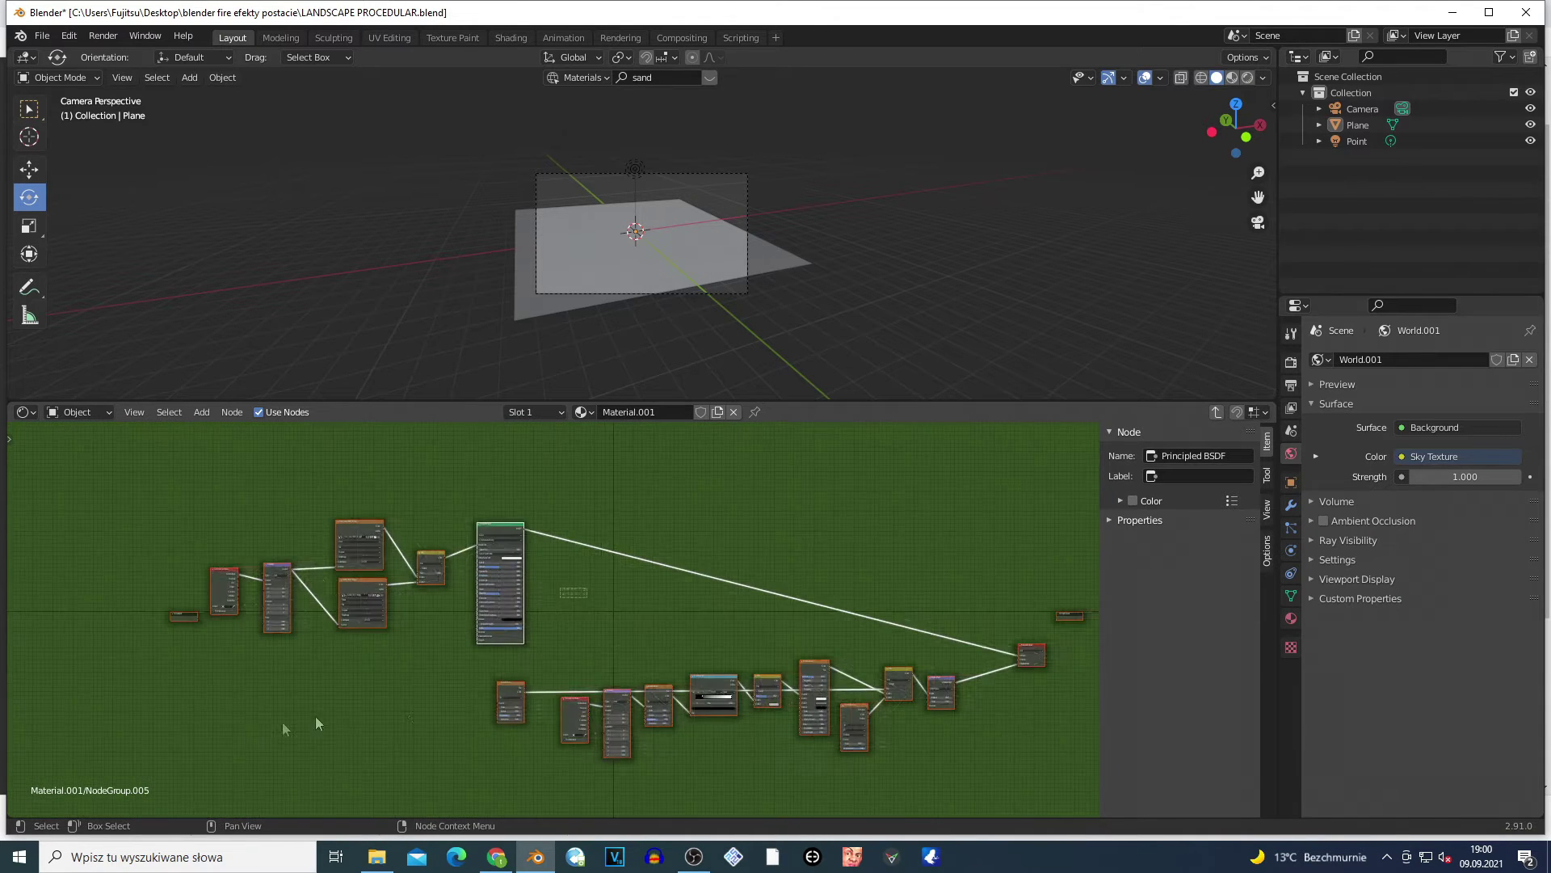
{"action": "scroll", "coordinate": [404, 711], "scroll_direction": "up", "scroll_amount": 7}
{"action": "left_click_drag", "start_coordinate": [184, 580], "coordinate": [696, 786]}
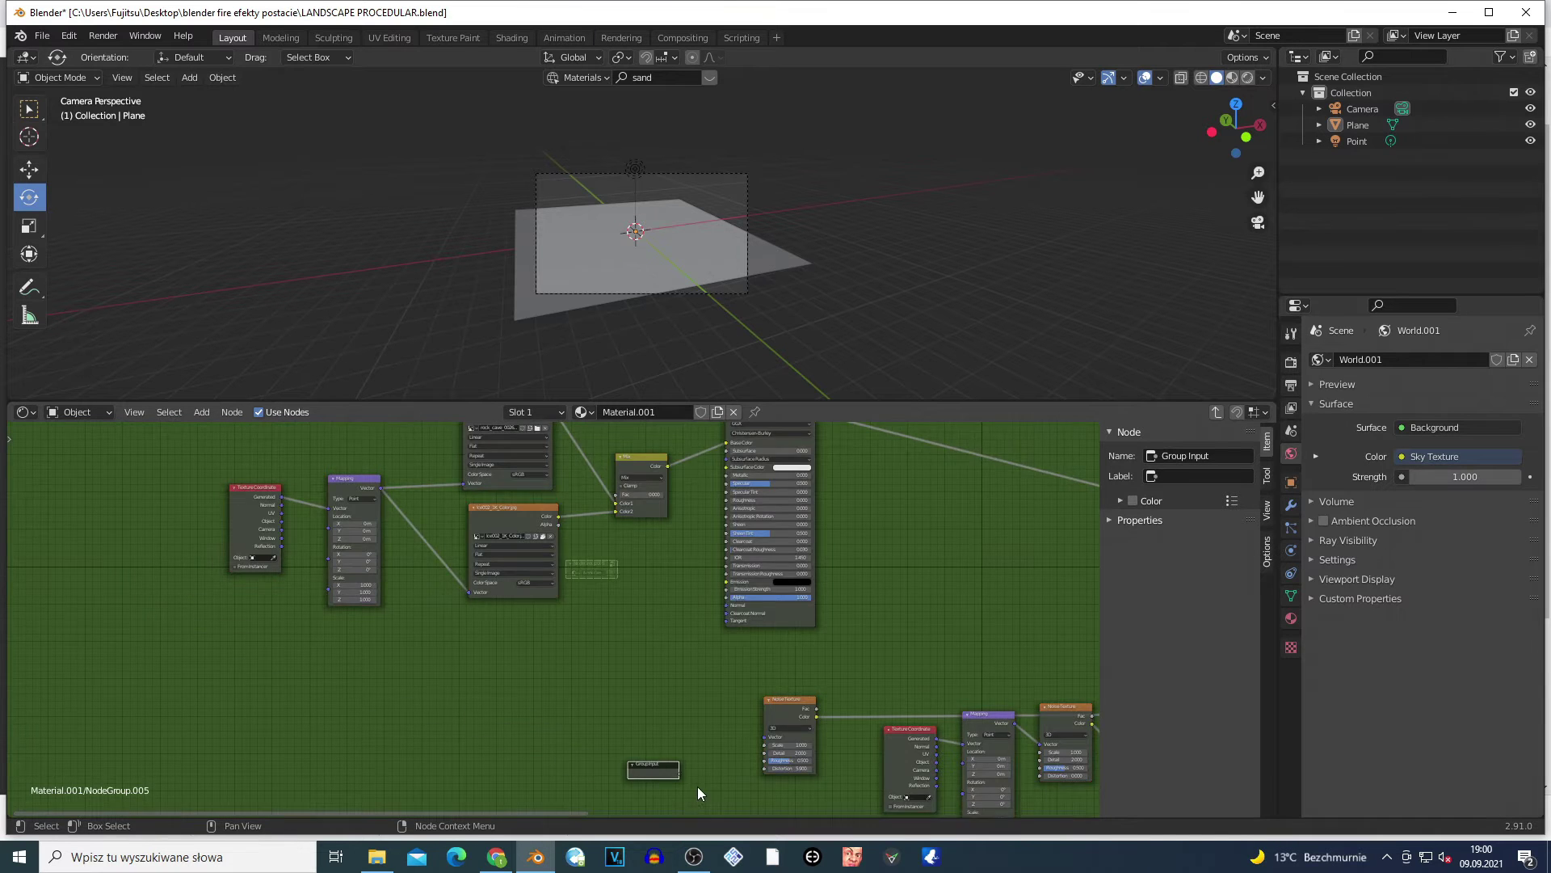
{"action": "scroll", "coordinate": [696, 787], "scroll_direction": "down", "scroll_amount": 4}
{"action": "middle_click_drag", "start_coordinate": [668, 745], "coordinate": [652, 739]}
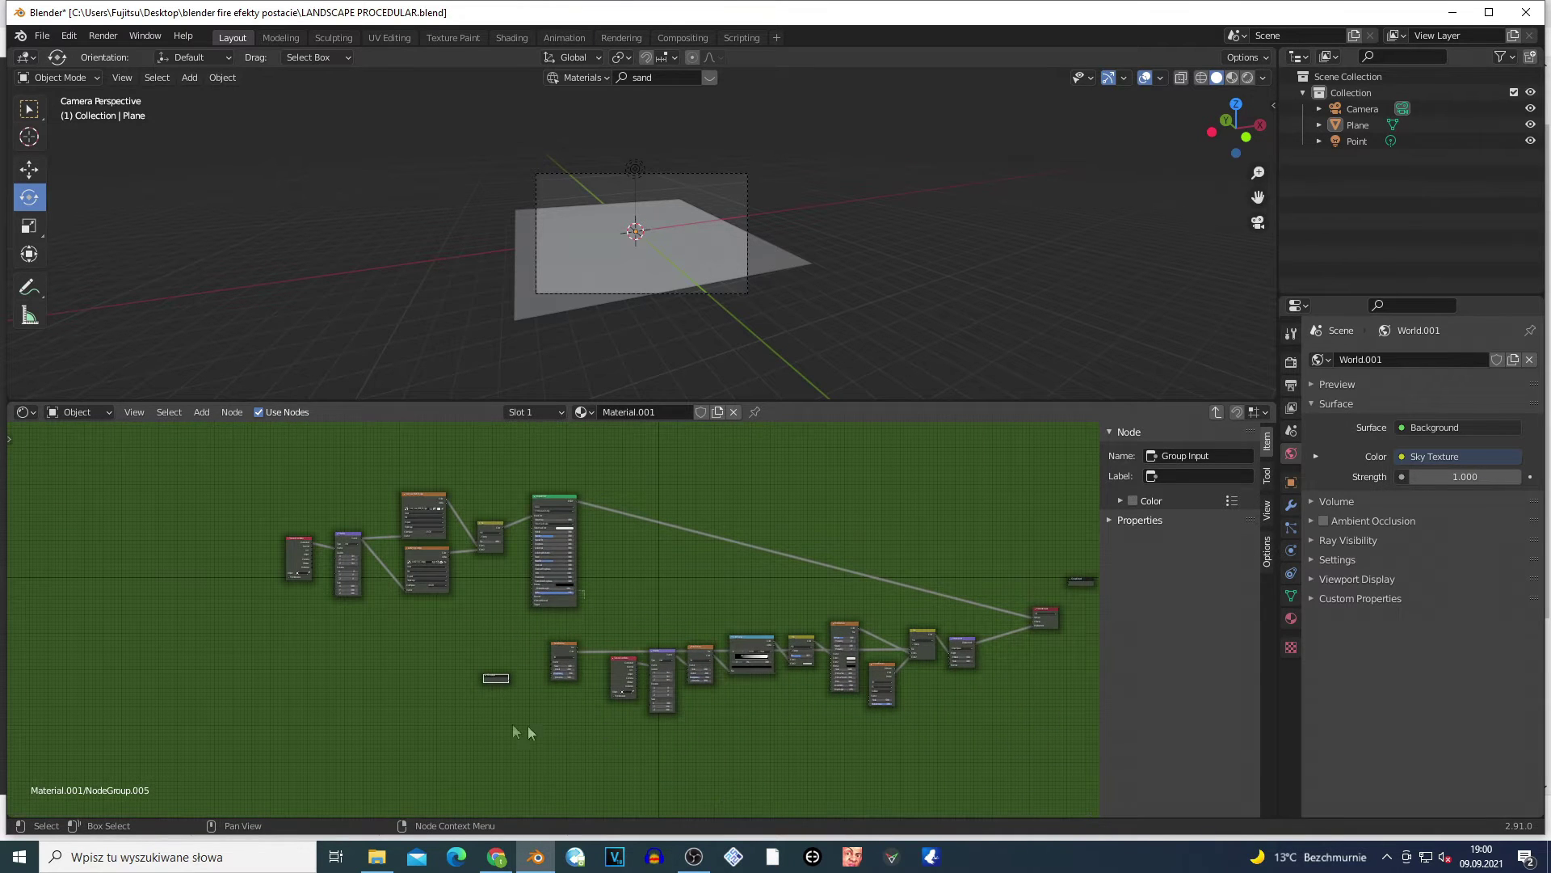
{"action": "left_click_drag", "start_coordinate": [502, 682], "coordinate": [952, 703]}
{"action": "scroll", "coordinate": [874, 707], "scroll_direction": "up", "scroll_amount": 5}
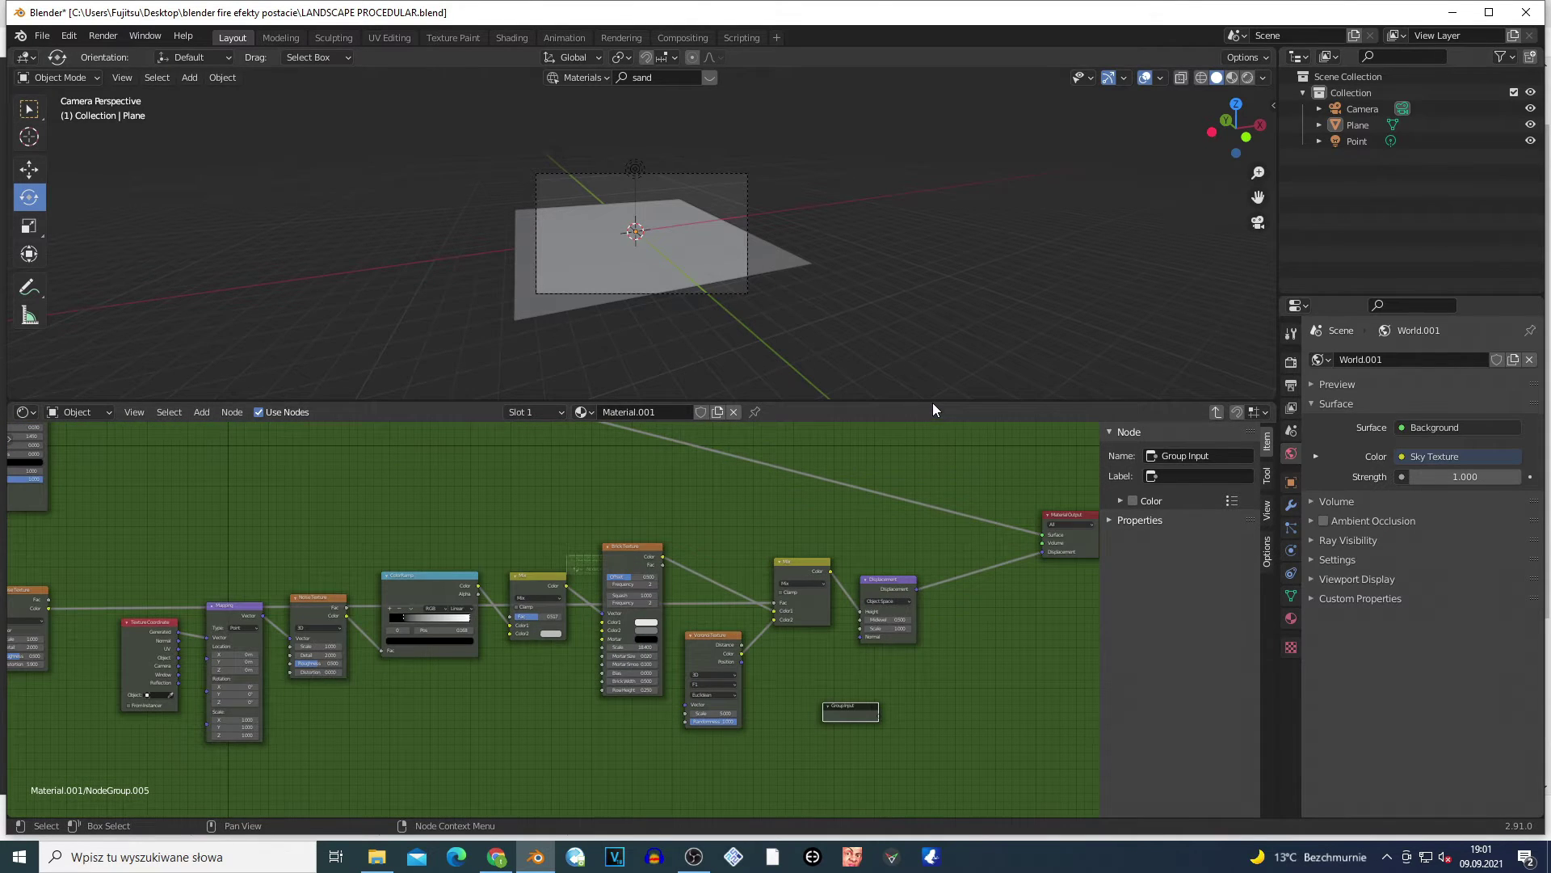
- Enlarge the node editor area upward and move the Displacement node farther away from the Mix node
{"action": "left_click_drag", "start_coordinate": [932, 403], "coordinate": [989, 238]}
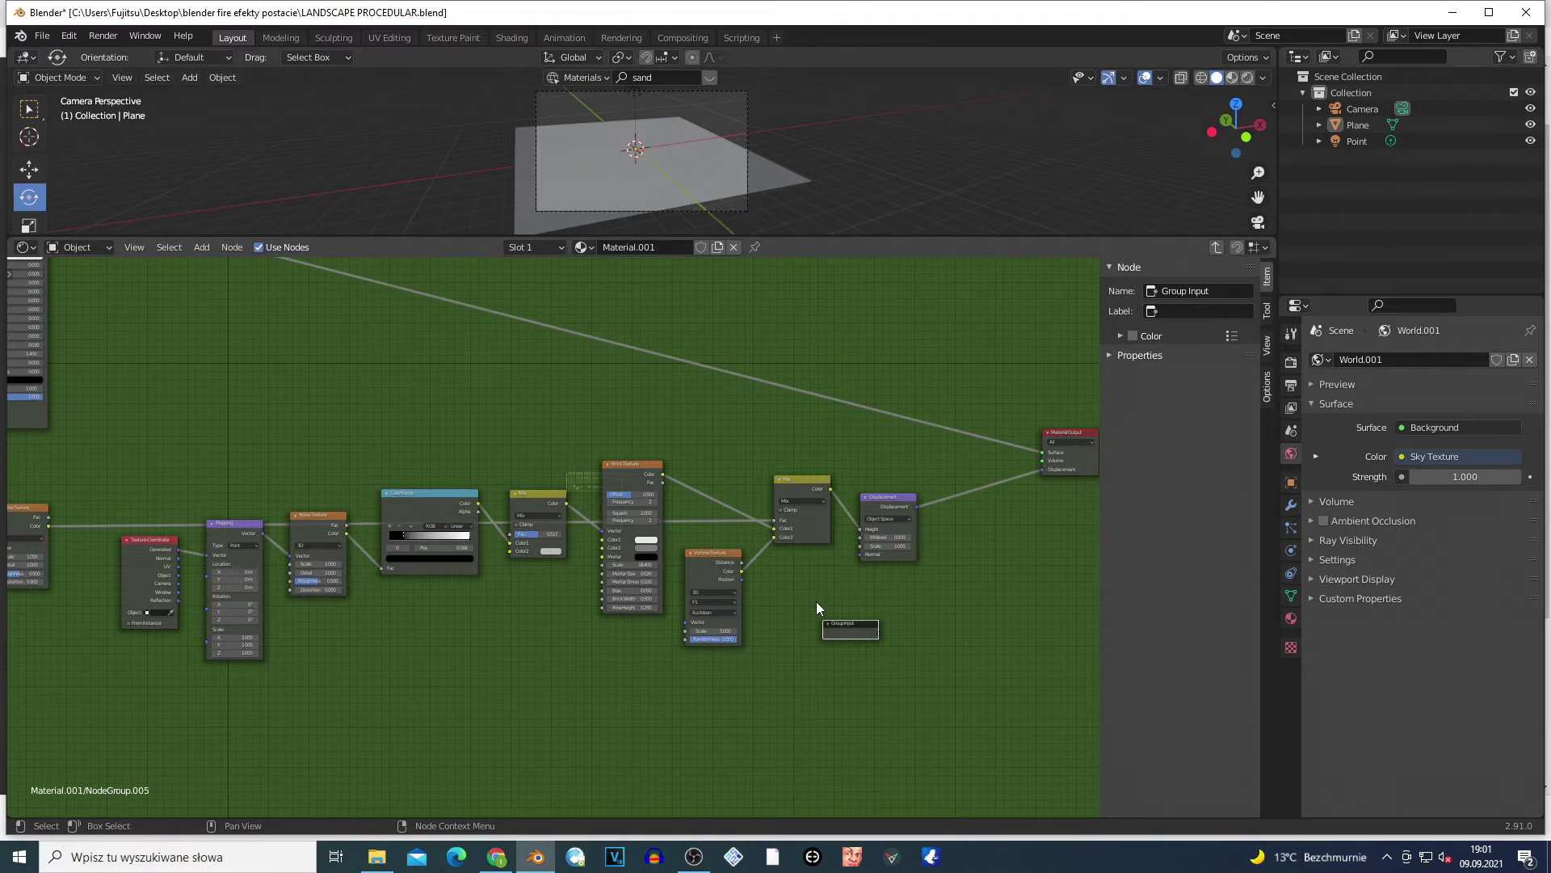
{"action": "left_click_drag", "start_coordinate": [829, 608], "coordinate": [816, 603]}
{"action": "middle_click_drag", "start_coordinate": [907, 671], "coordinate": [795, 718]}
{"action": "scroll", "coordinate": [721, 709], "scroll_direction": "up", "scroll_amount": 4}
{"action": "left_click_drag", "start_coordinate": [952, 486], "coordinate": [1021, 485]}
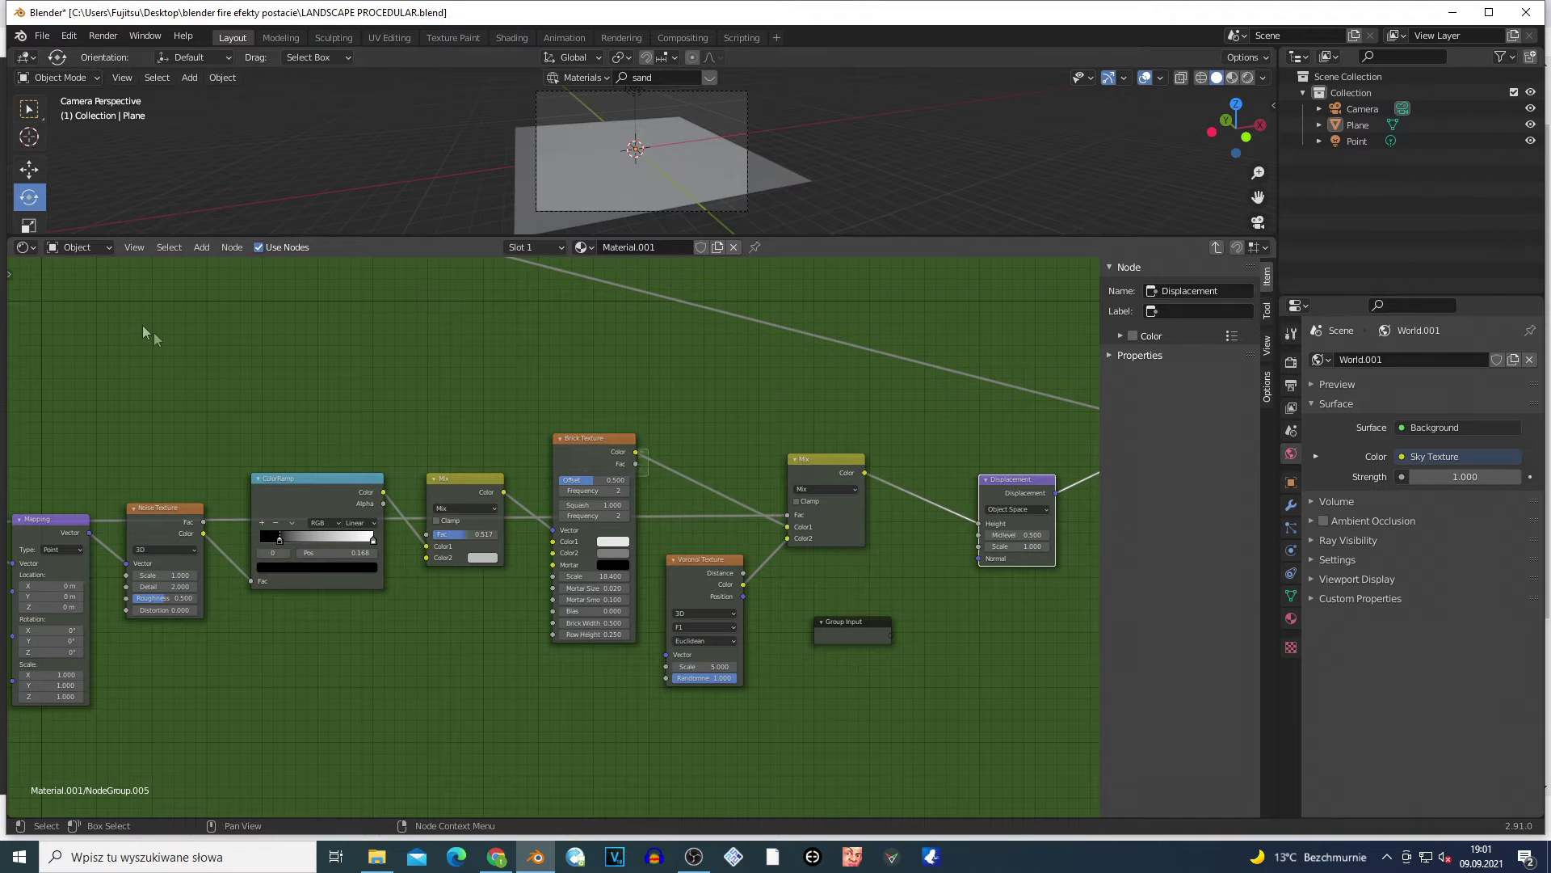
- Position the Group Input node directly beneath the last Mix node, before the Displacement node
{"action": "left_click_drag", "start_coordinate": [830, 648], "coordinate": [830, 602]}
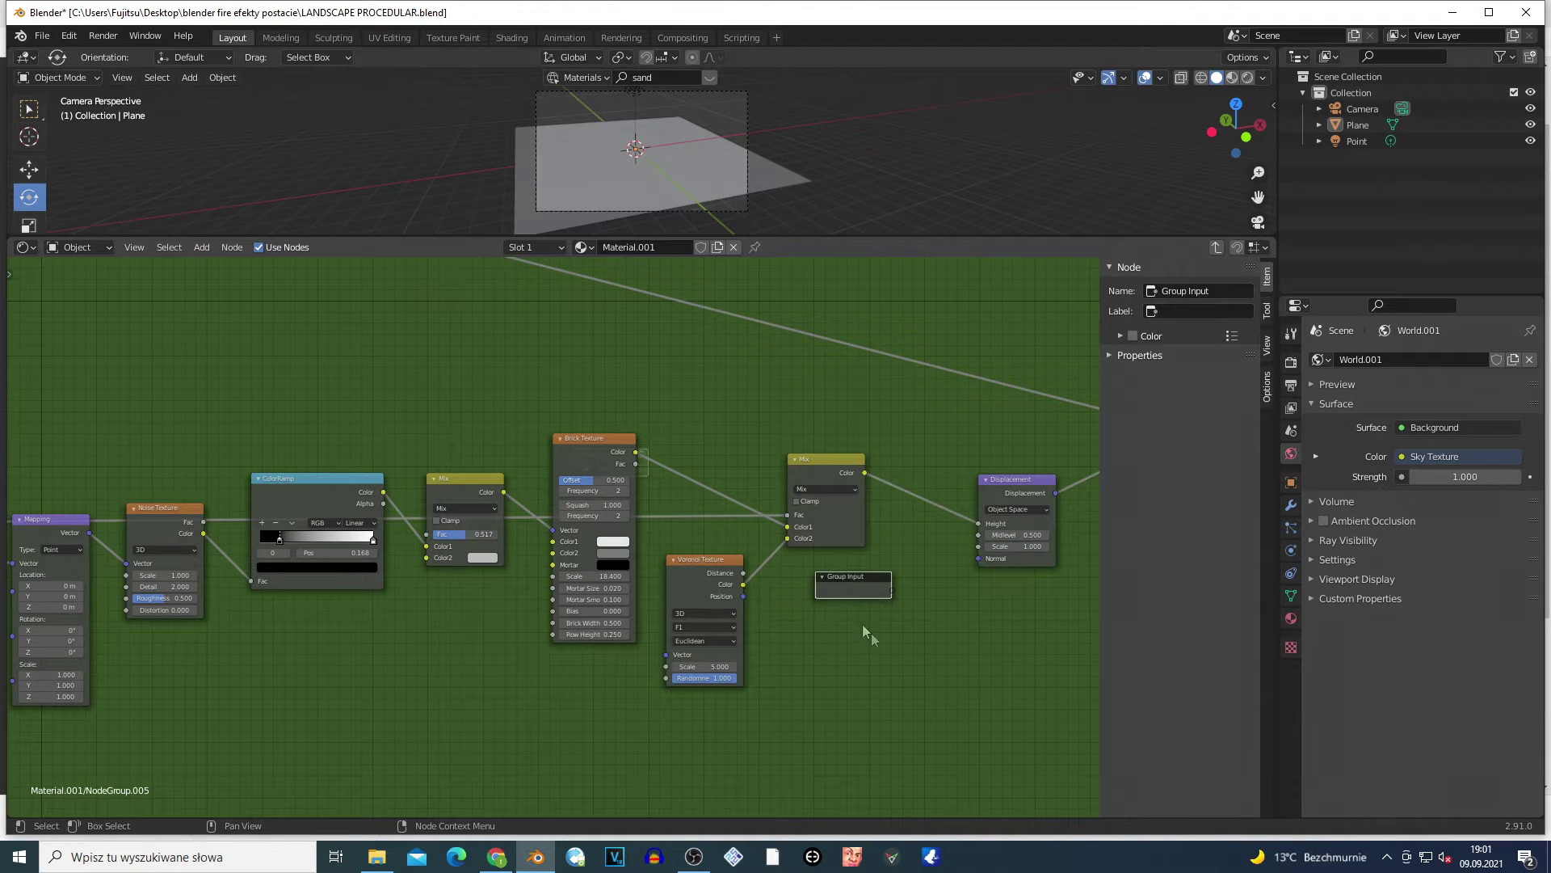
{"action": "scroll", "coordinate": [890, 652], "scroll_direction": "up", "scroll_amount": 2}
{"action": "mouse_move", "coordinate": [930, 709]}
{"action": "middle_mouse_down"}
{"action": "mouse_move", "coordinate": [905, 707]}
{"action": "mouse_move", "coordinate": [918, 736]}
{"action": "mouse_move", "coordinate": [861, 770]}
{"action": "middle_mouse_up"}
{"action": "scroll", "coordinate": [848, 774], "scroll_direction": "right", "scroll_amount": 2, "text": "ctrl"}
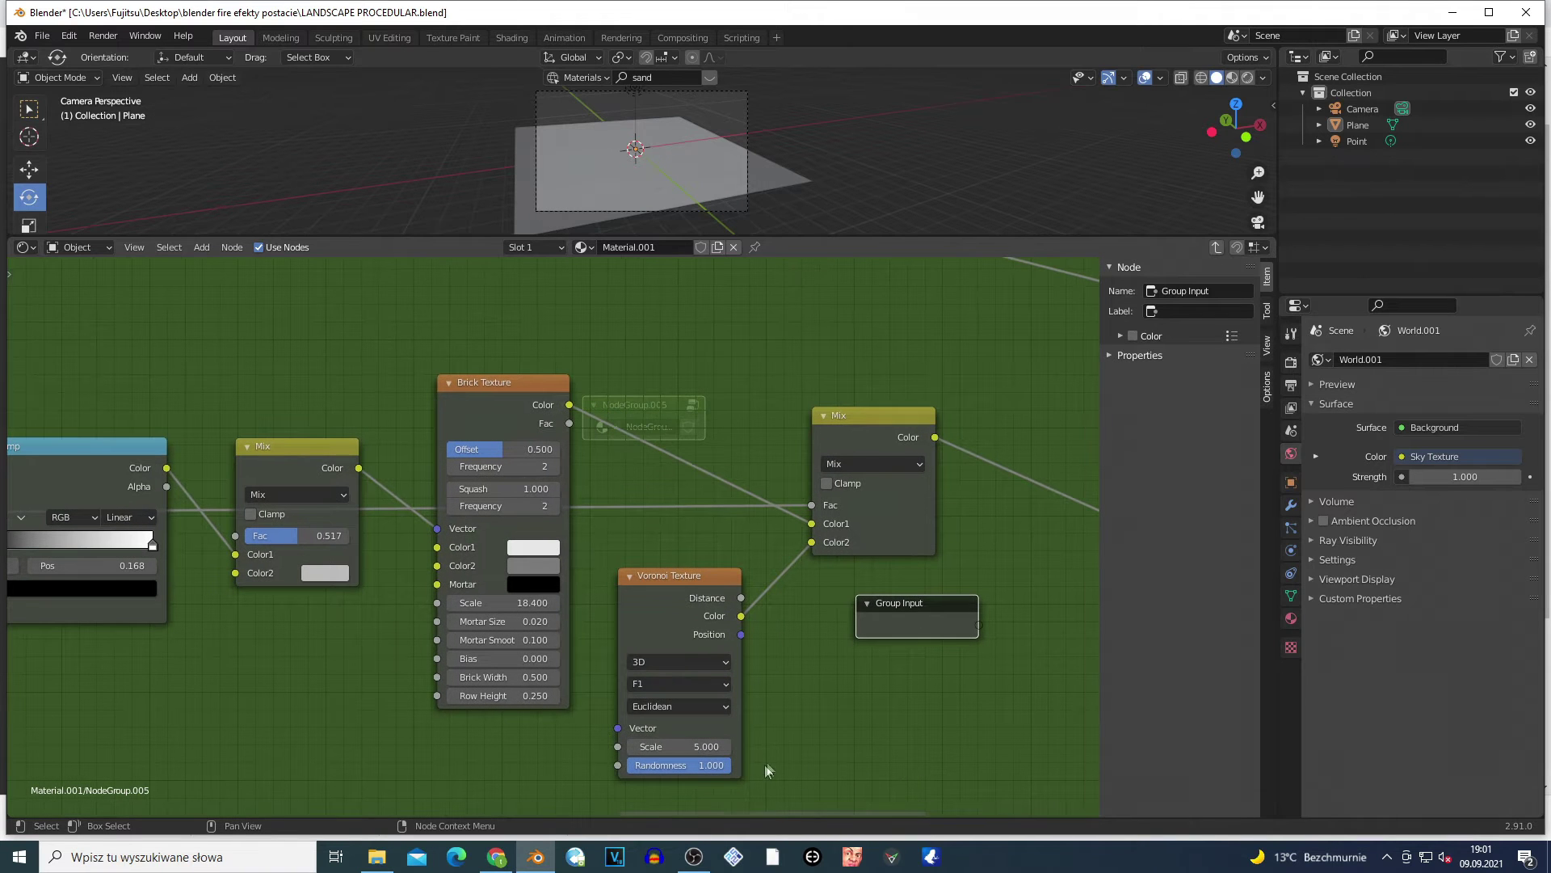
{"action": "scroll", "coordinate": [958, 683], "scroll_direction": "down", "scroll_amount": 4}
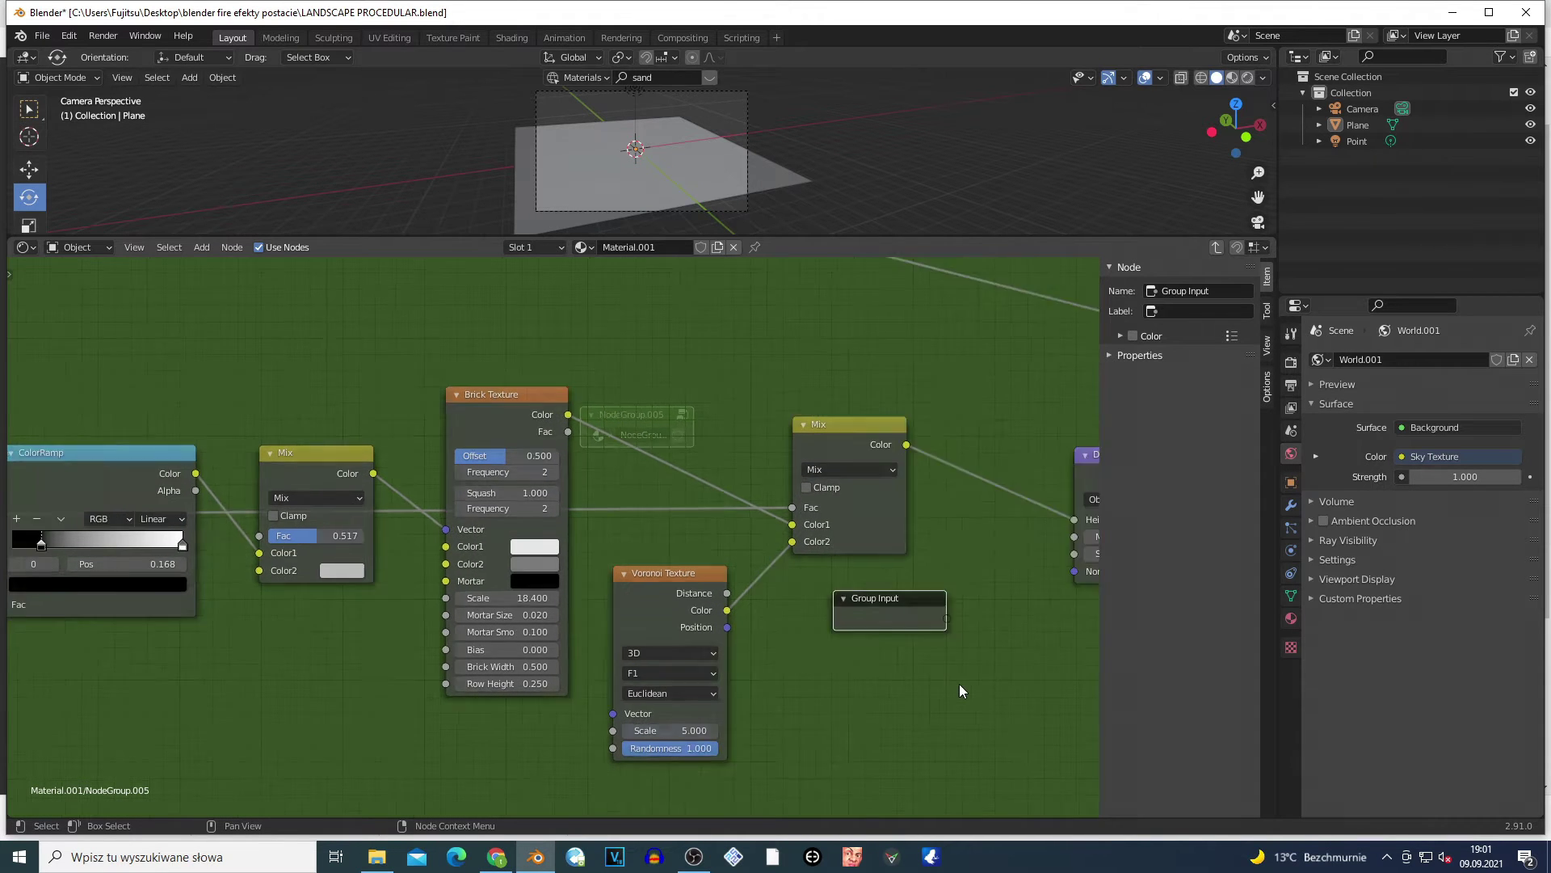
{"action": "scroll", "coordinate": [782, 696], "scroll_direction": "up", "scroll_amount": 4}
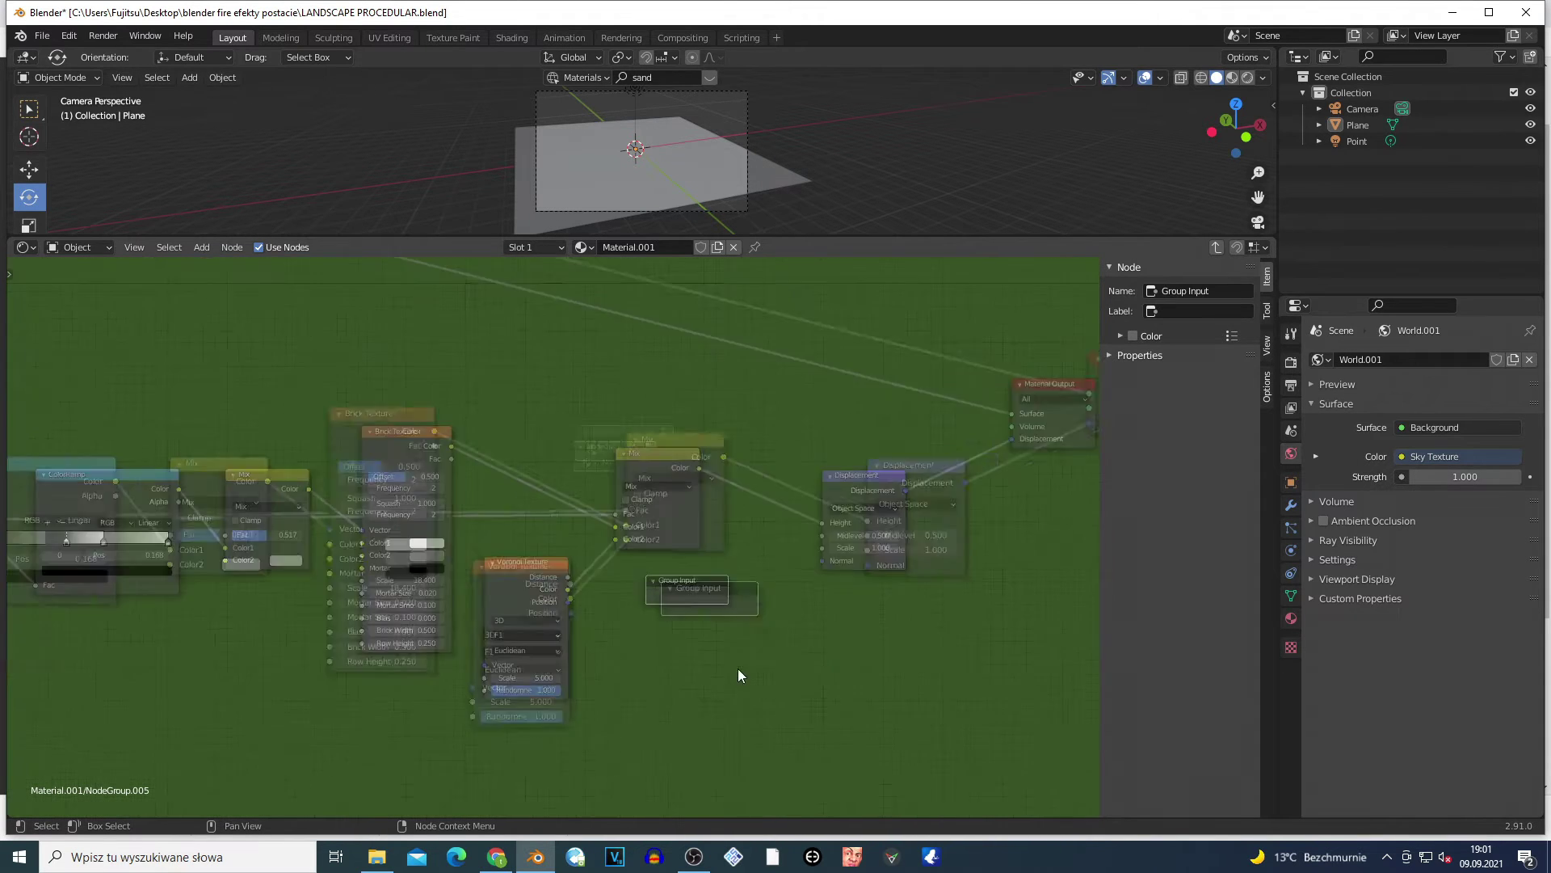
{"action": "middle_click_drag", "start_coordinate": [752, 729], "coordinate": [740, 696]}
{"action": "scroll", "coordinate": [912, 711], "scroll_direction": "down", "scroll_amount": 4}
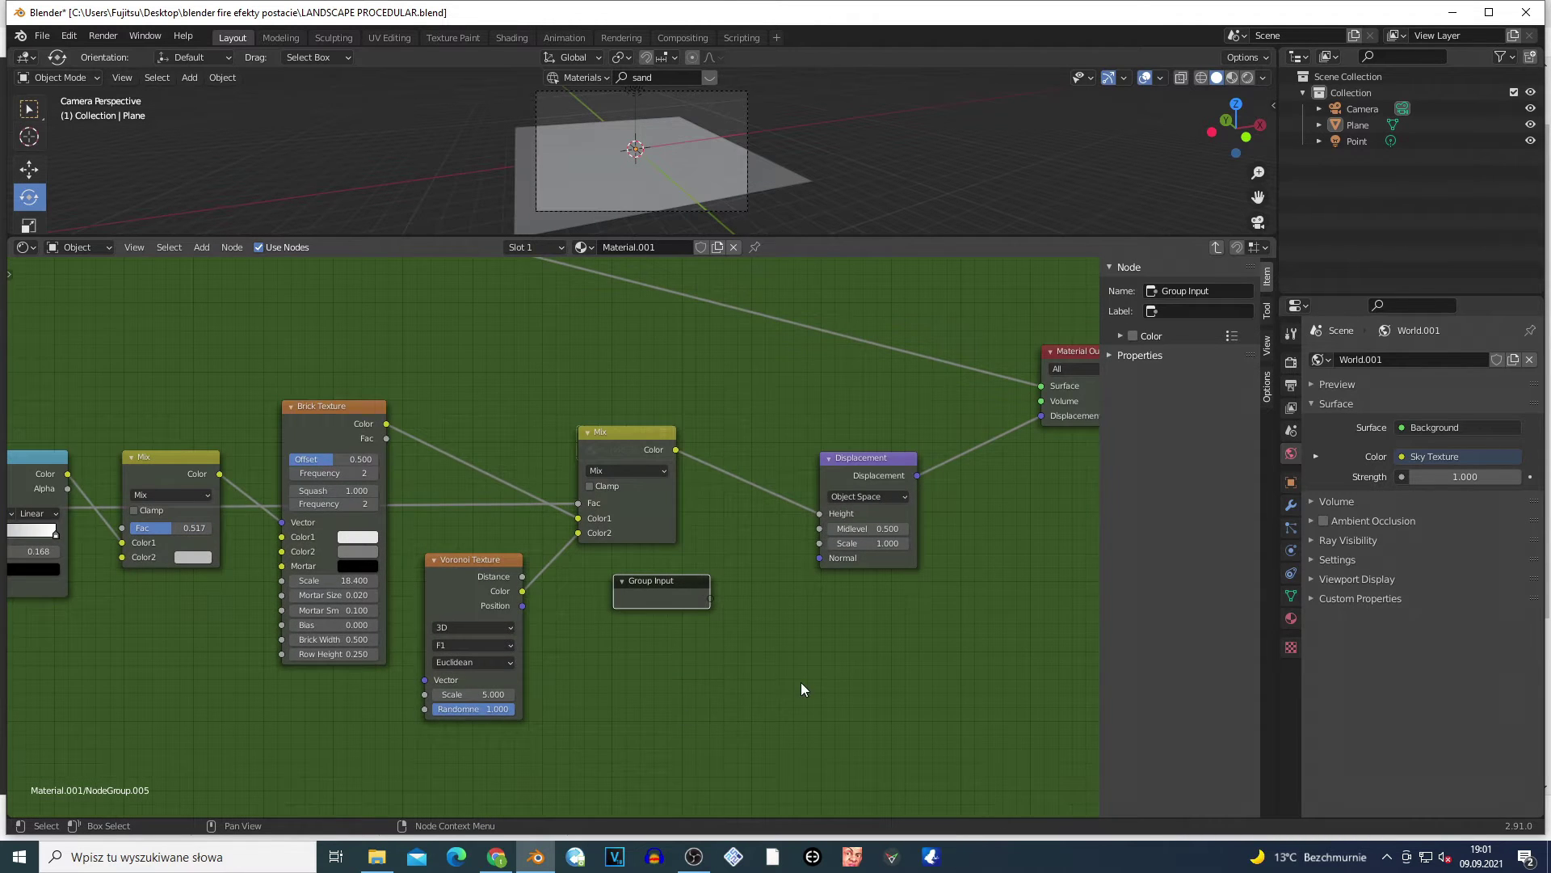
{"action": "scroll", "coordinate": [904, 688], "scroll_direction": "up", "scroll_amount": 2}
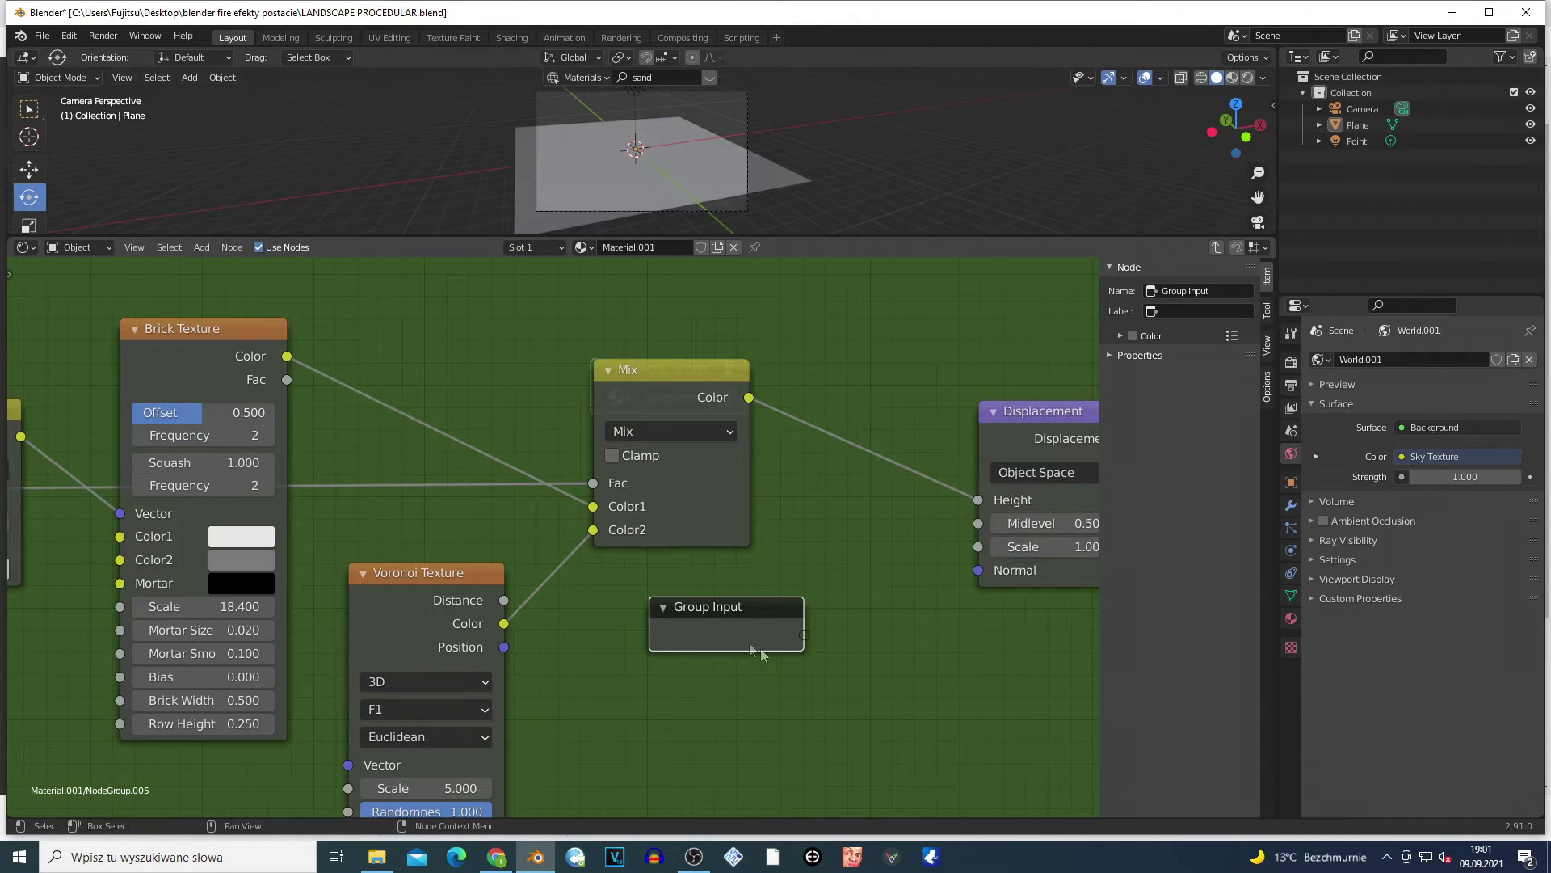
{"action": "left_click_drag", "start_coordinate": [728, 643], "coordinate": [683, 643]}
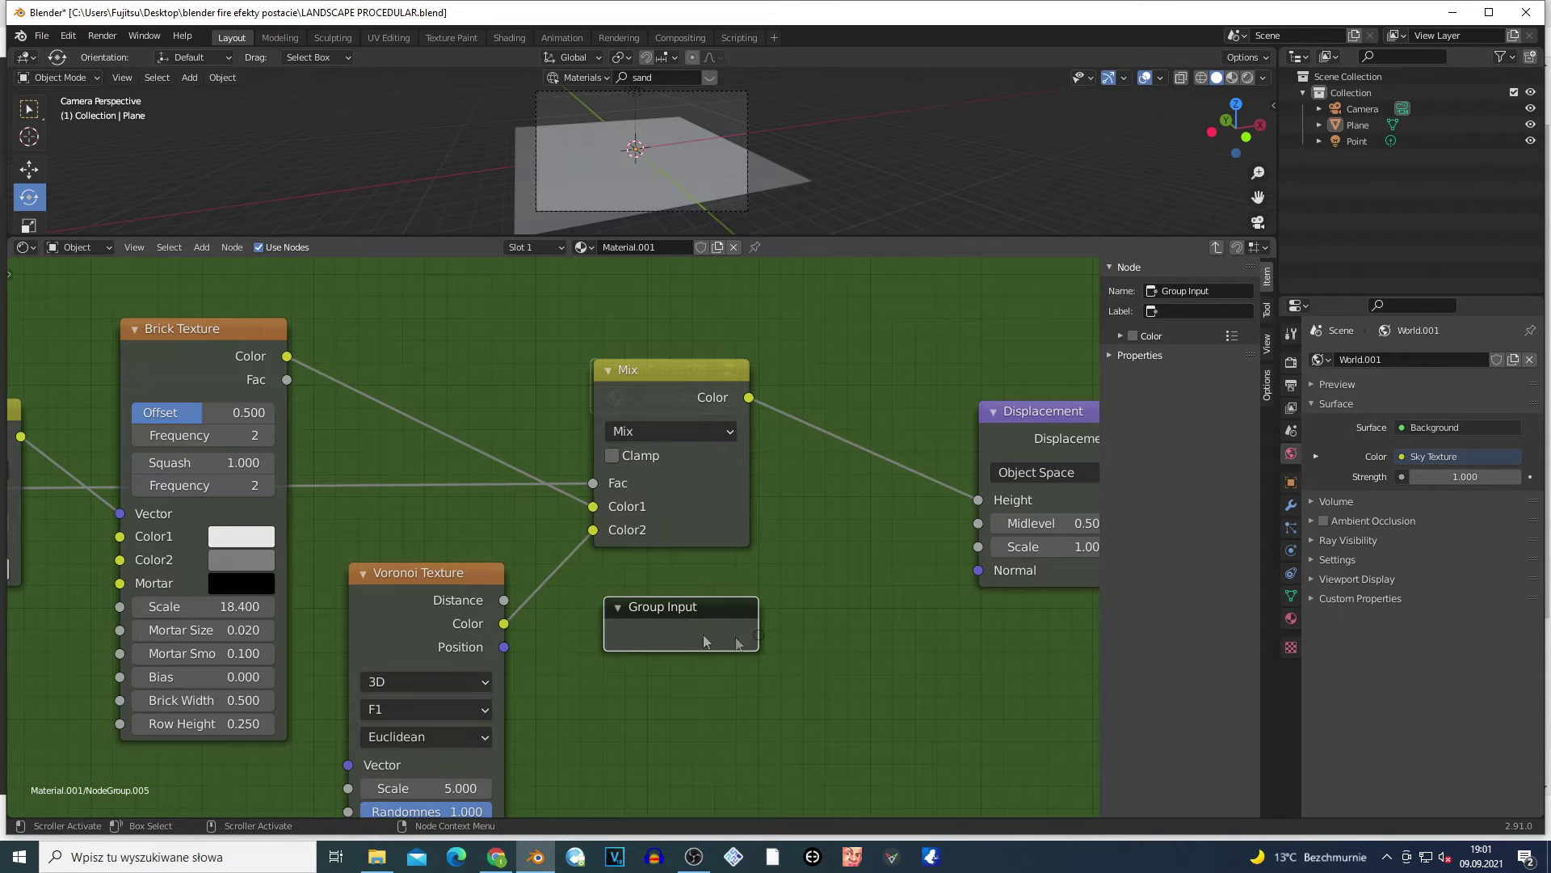
- Connect the Group Input to the Displacement node's Scale and rename that group input "hight discpalment"
{"action": "left_click_drag", "start_coordinate": [758, 634], "coordinate": [979, 547]}
{"action": "left_click", "coordinate": [1010, 550]}
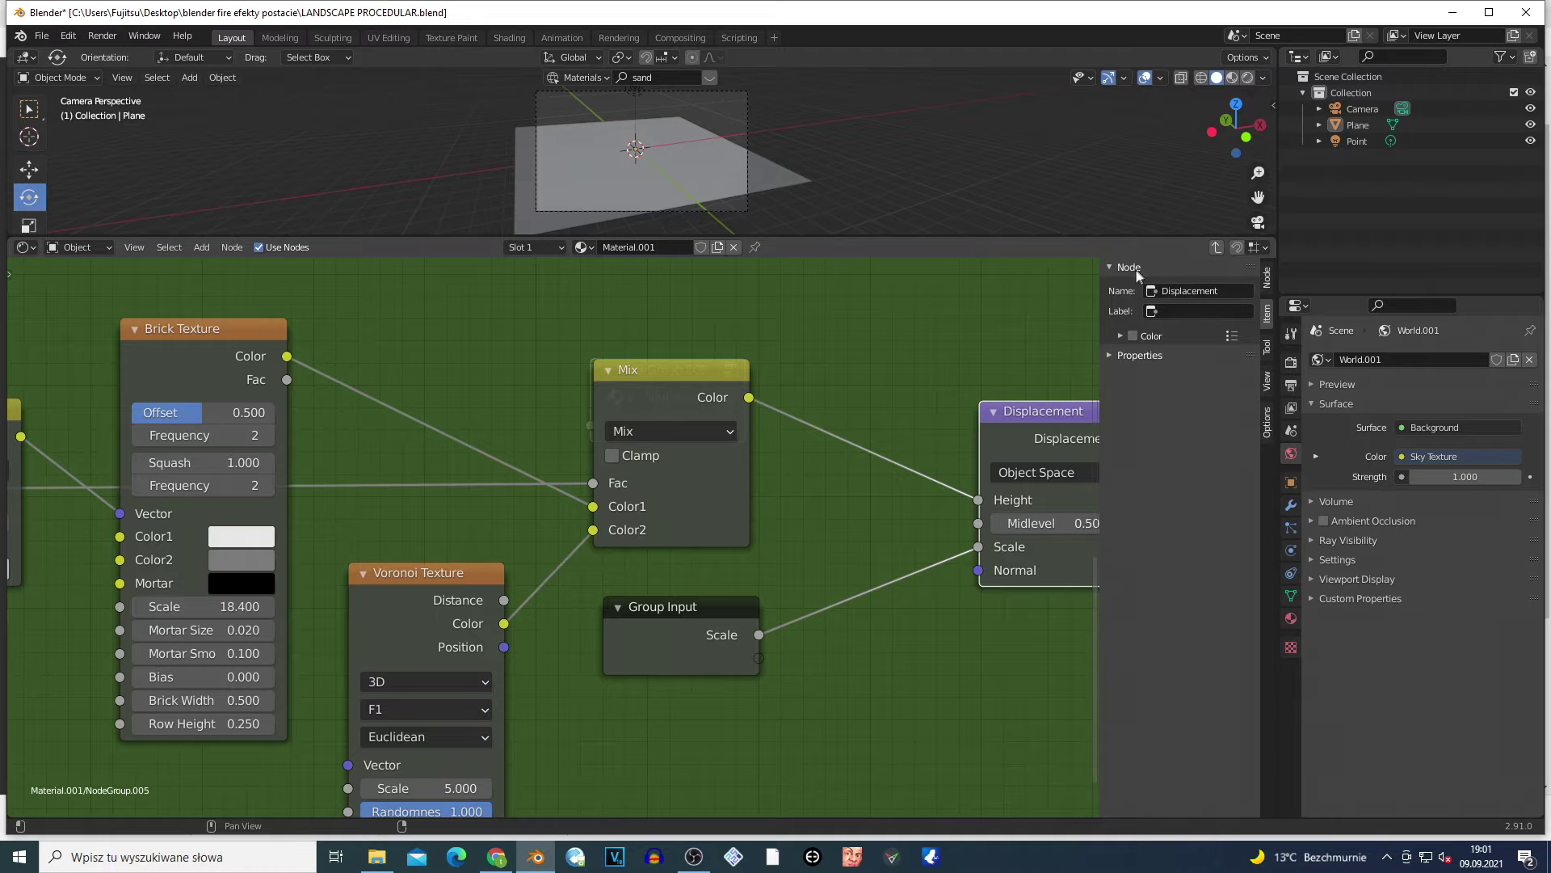
{"action": "left_click_drag", "start_coordinate": [1278, 274], "coordinate": [1263, 277]}
{"action": "left_click", "coordinate": [1141, 311]}
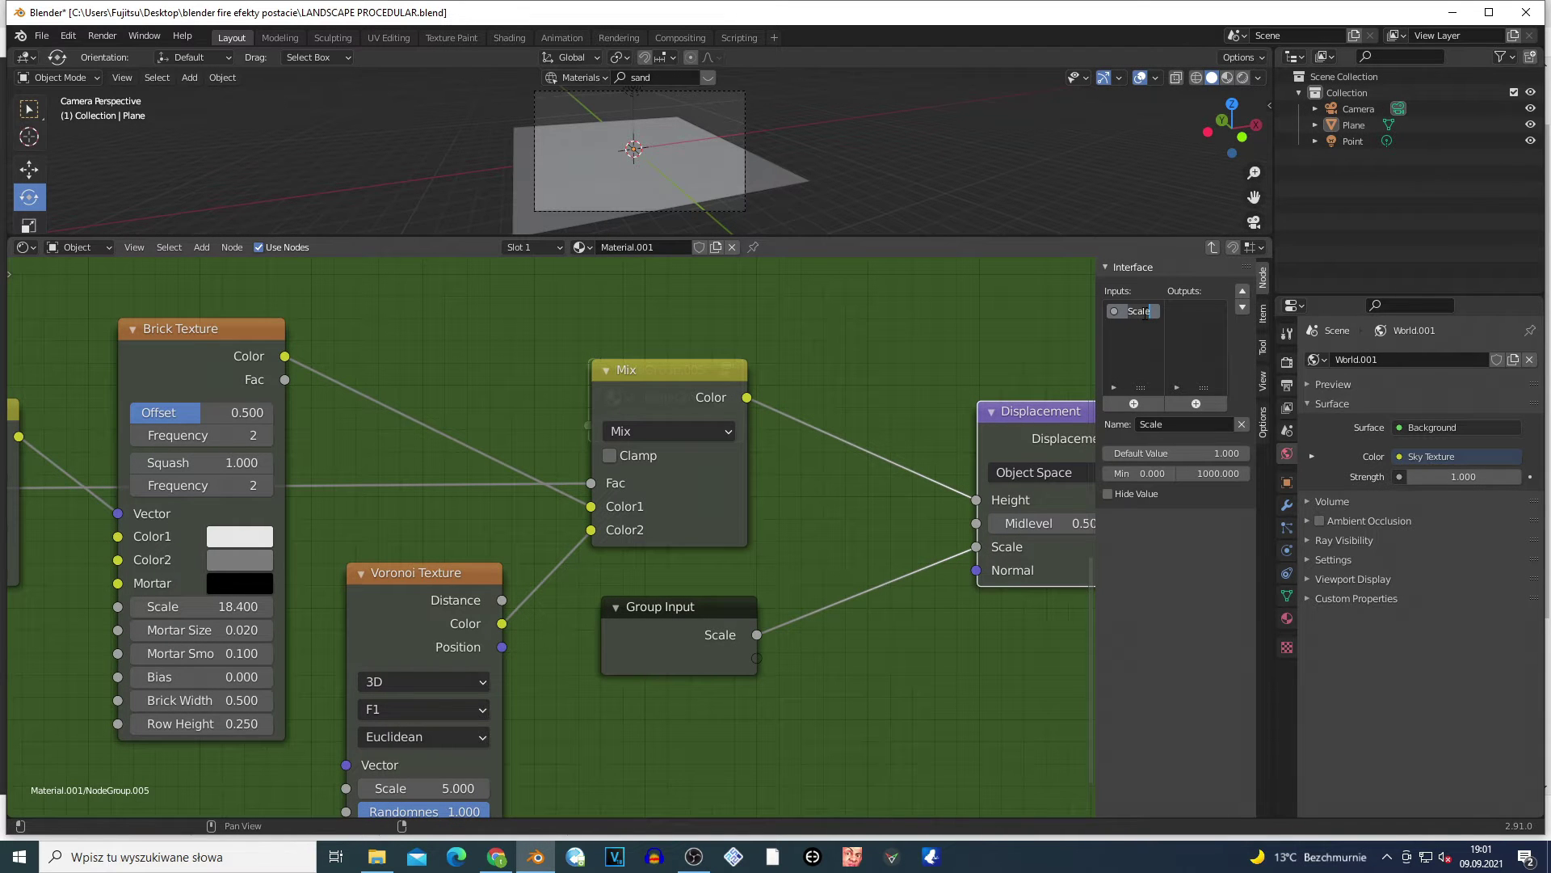
{"action": "type", "text": "hight discpalme"}
{"action": "type", "text": "nt"}
{"action": "key", "text": "Return"}
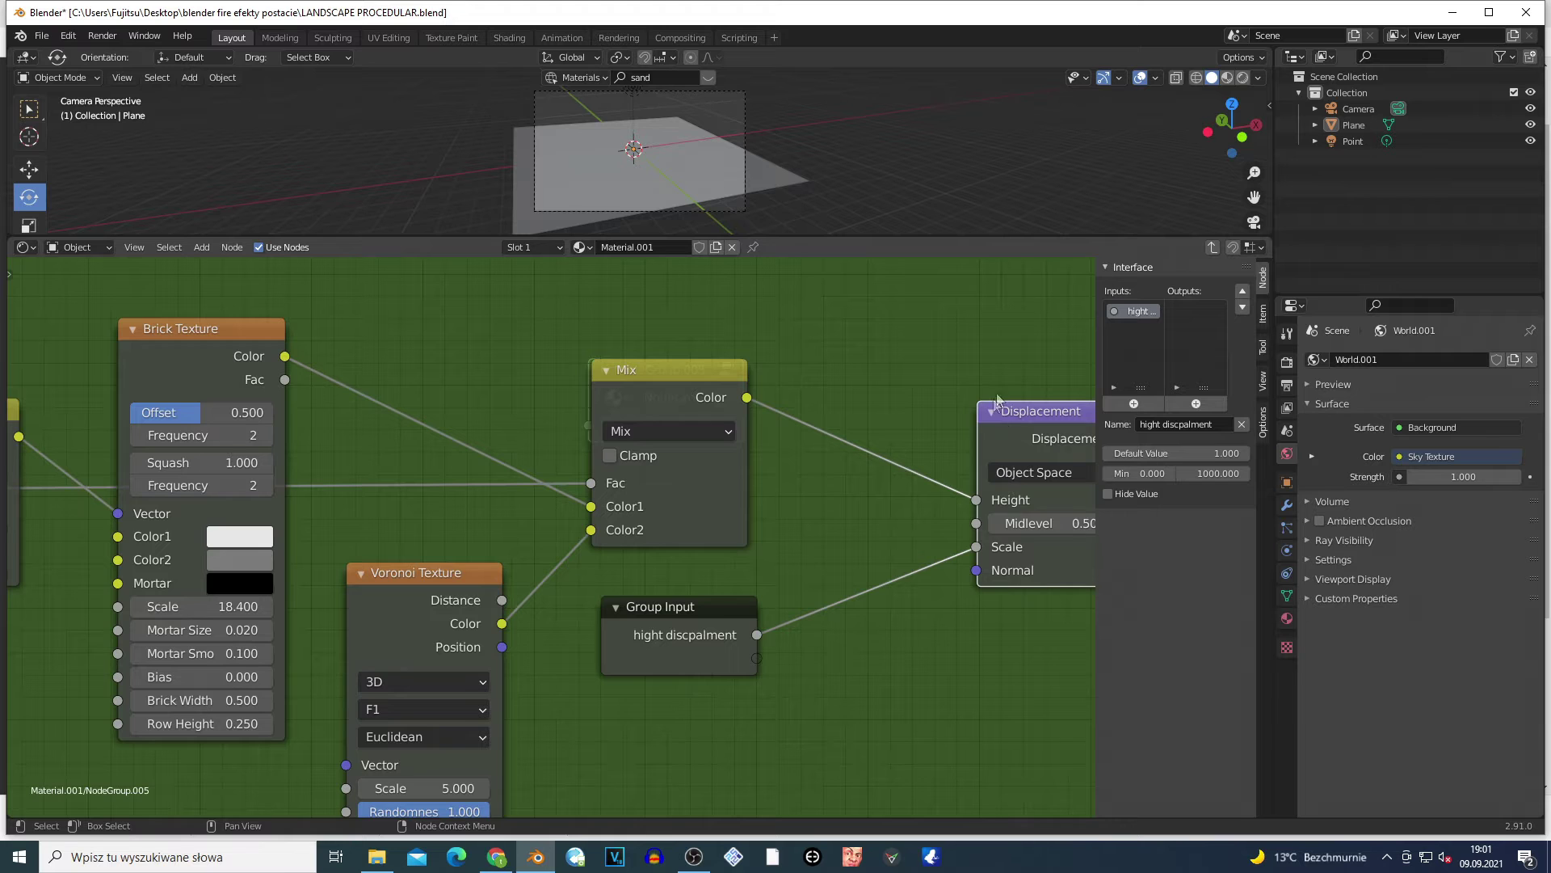
- Move the Group Input node back along the chain, to below the Brick Texture node
{"action": "scroll", "coordinate": [727, 671], "scroll_direction": "down", "scroll_amount": 3}
{"action": "left_click_drag", "start_coordinate": [621, 595], "coordinate": [292, 728]}
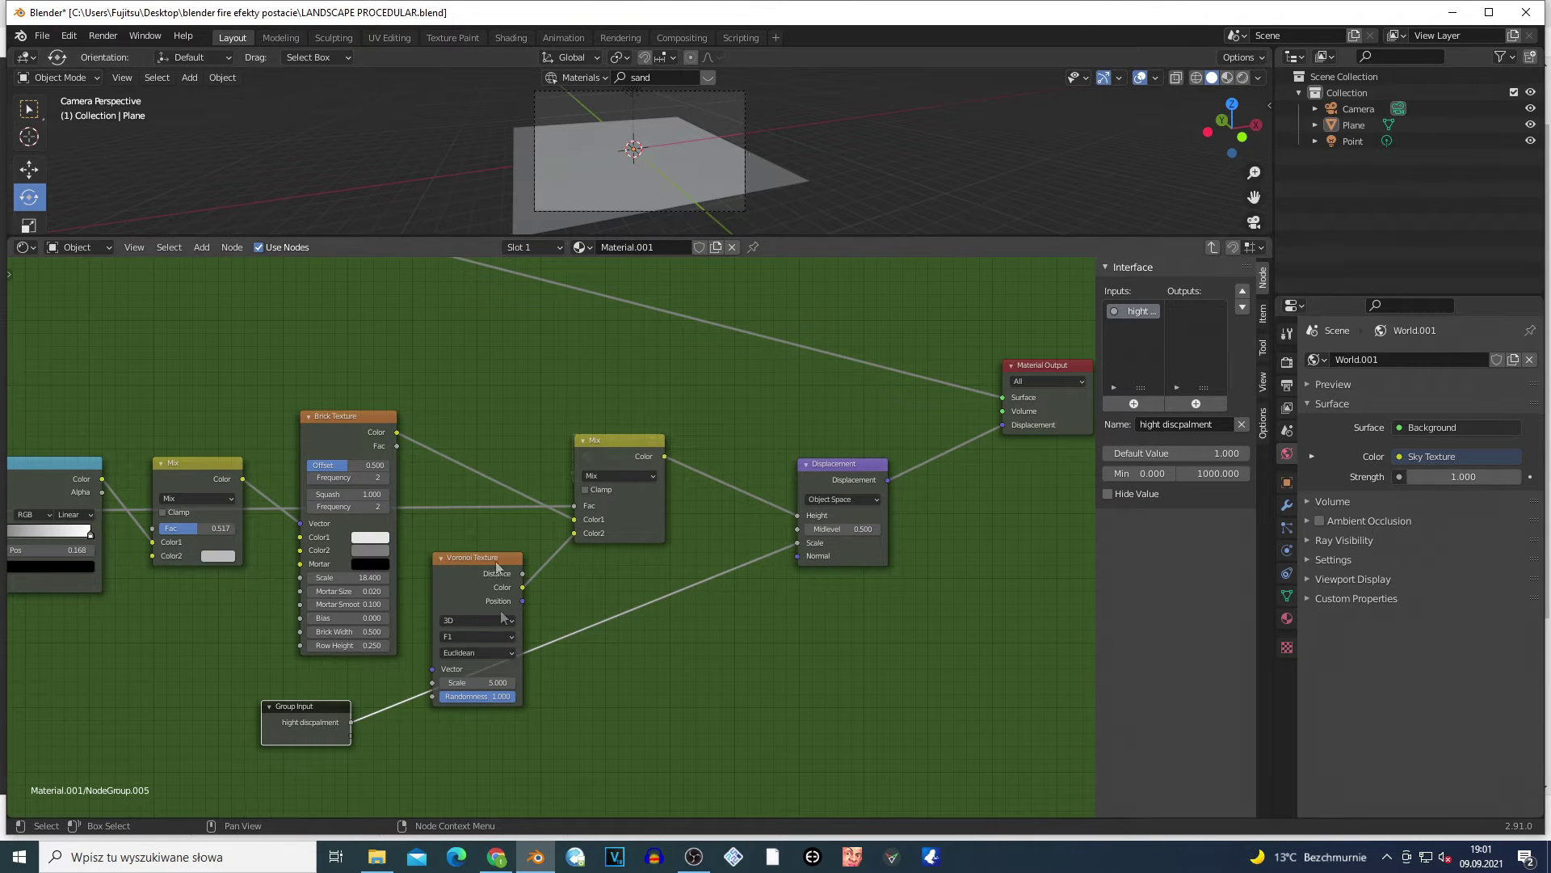
{"action": "middle_click_drag", "start_coordinate": [586, 731], "coordinate": [740, 720]}
{"action": "middle_click_drag", "start_coordinate": [664, 767], "coordinate": [773, 749]}
{"action": "scroll", "coordinate": [773, 750], "scroll_direction": "up", "scroll_amount": 6}
{"action": "left_click_drag", "start_coordinate": [649, 745], "coordinate": [617, 737]}
{"action": "left_click", "coordinate": [616, 736]}
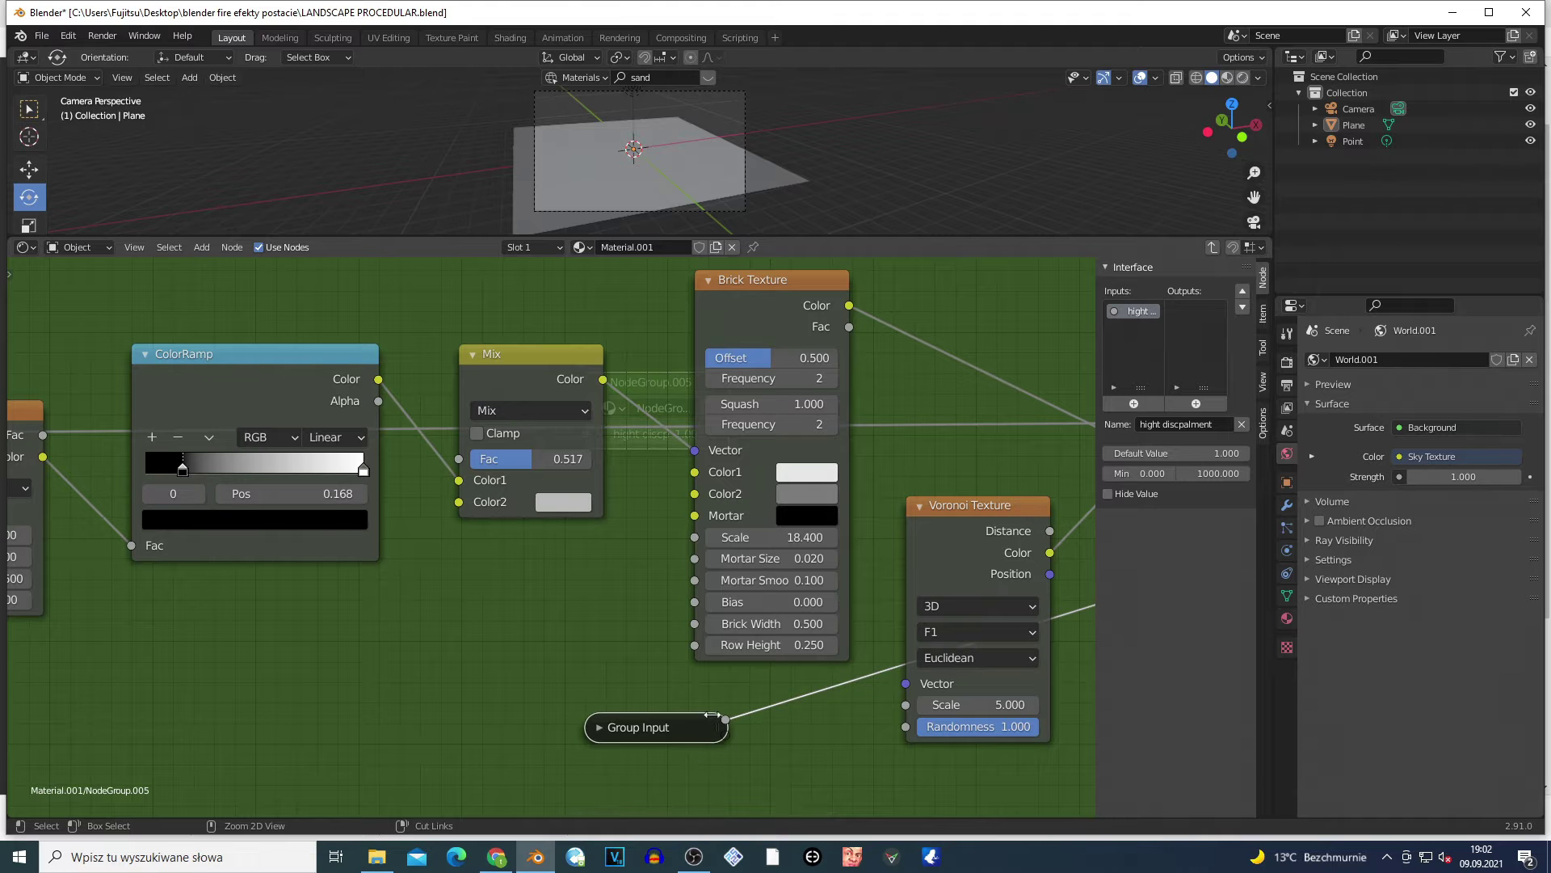
{"action": "key", "text": "ctrl+z"}
{"action": "key", "text": "ctrl+z"}
- Connect a new Group Input socket to the Voronoi Texture's Scale and rename it "voine texe displament"
{"action": "left_click_drag", "start_coordinate": [687, 754], "coordinate": [669, 746]}
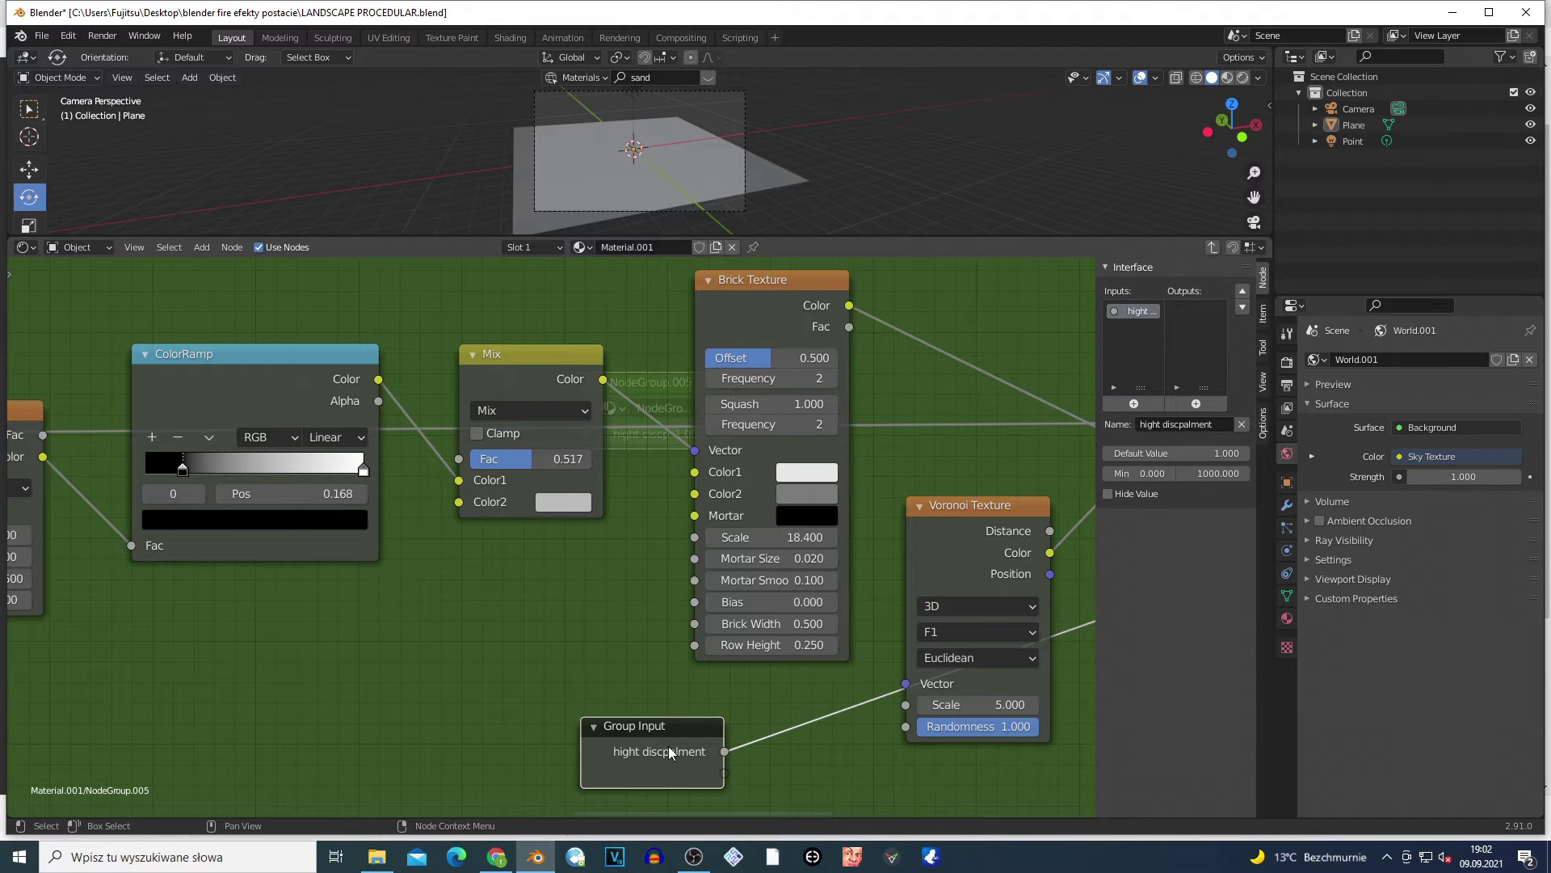
{"action": "left_click", "coordinate": [913, 706]}
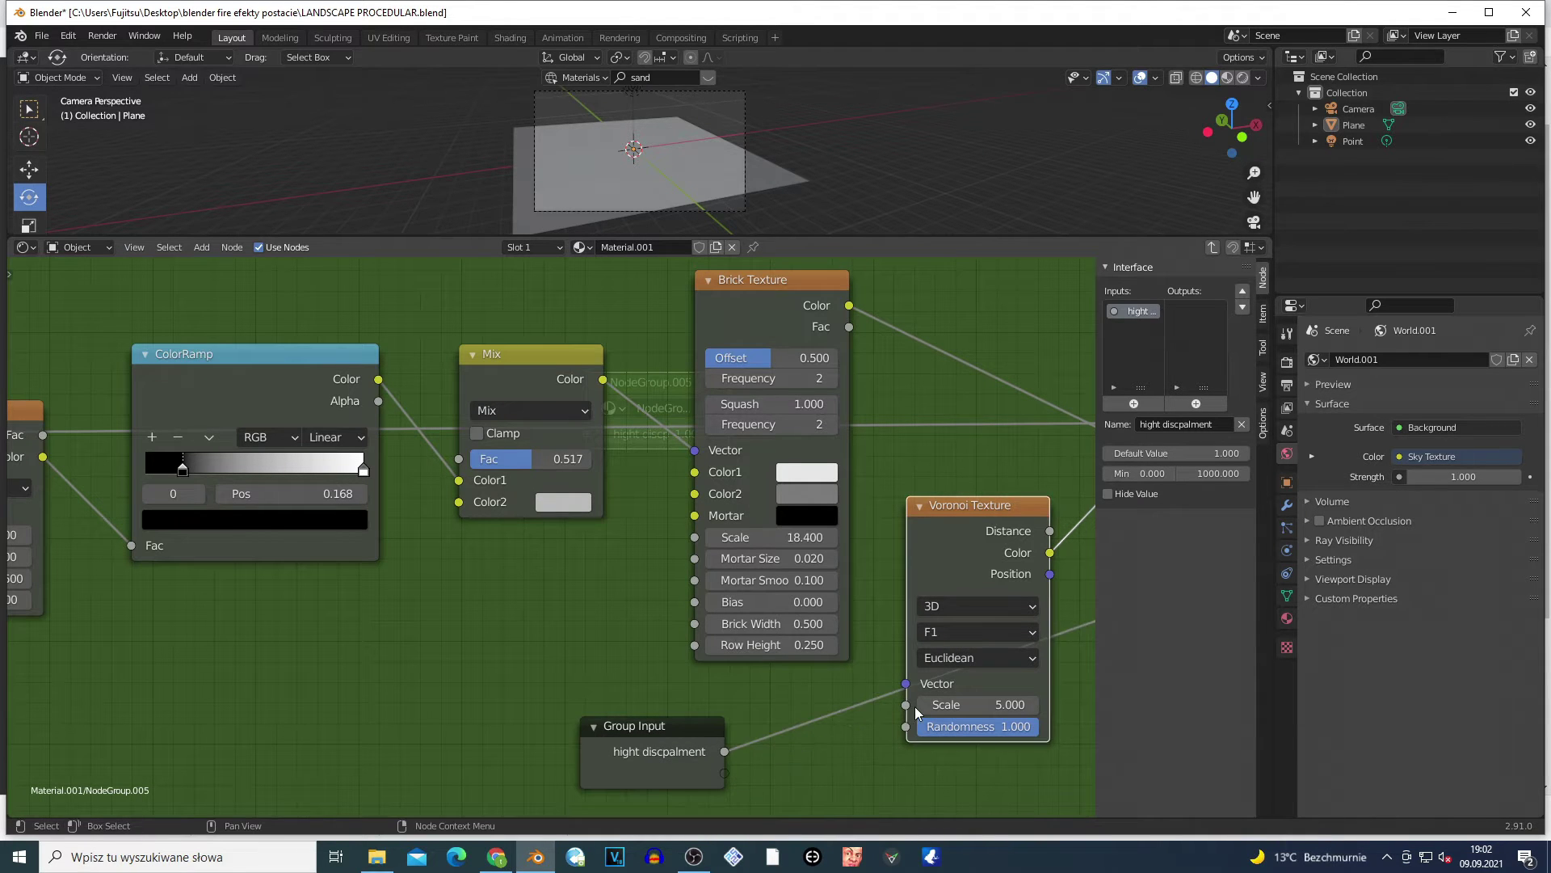
{"action": "left_click_drag", "start_coordinate": [723, 774], "coordinate": [906, 704]}
{"action": "left_click", "coordinate": [1139, 328]}
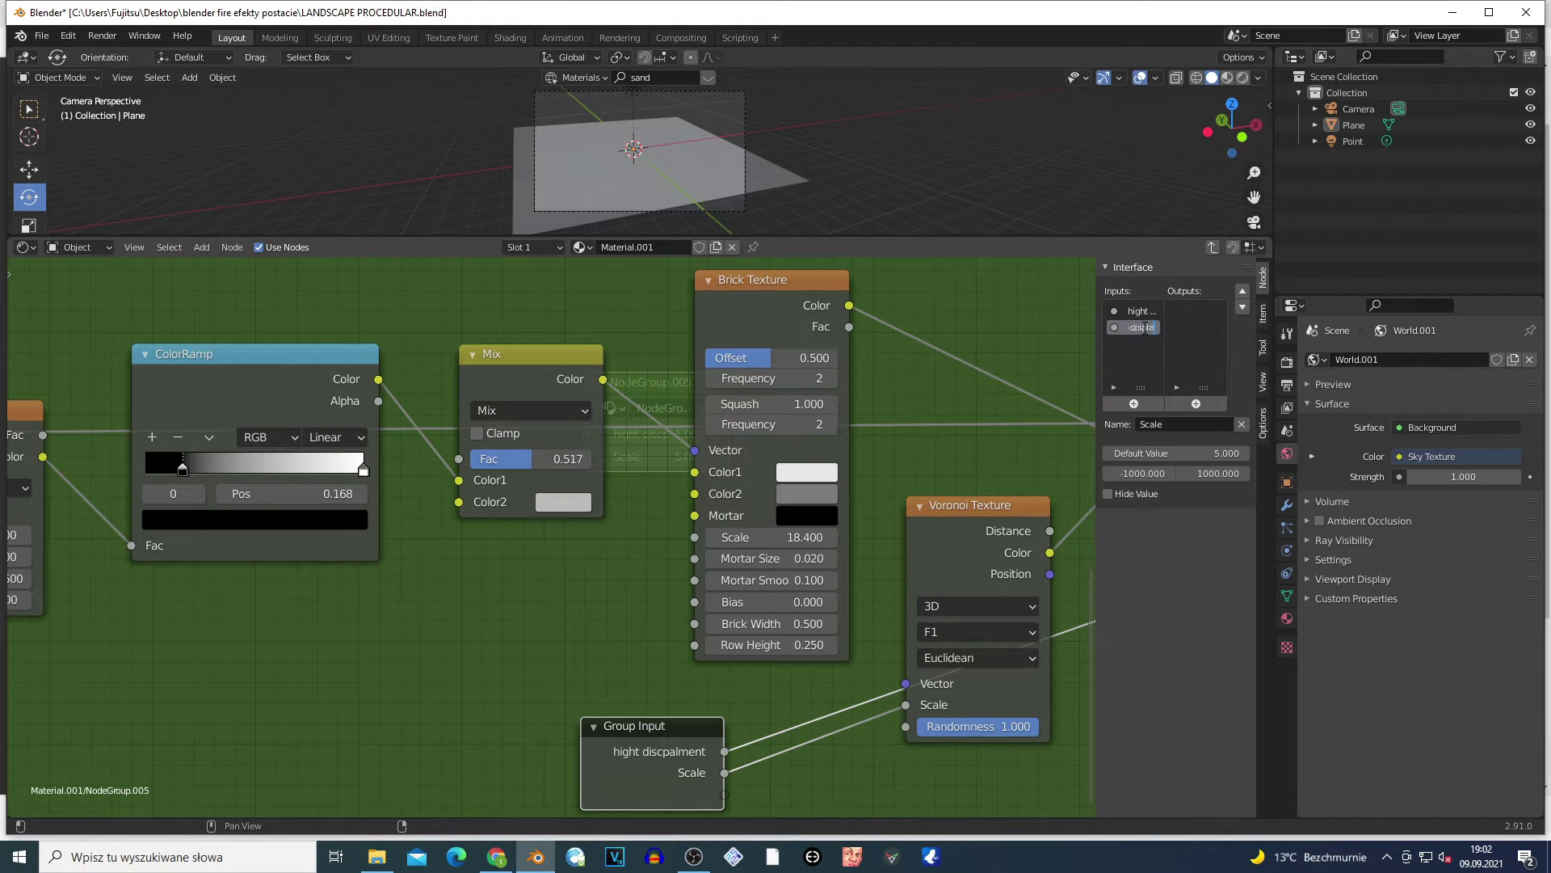
{"action": "key", "text": "Return"}
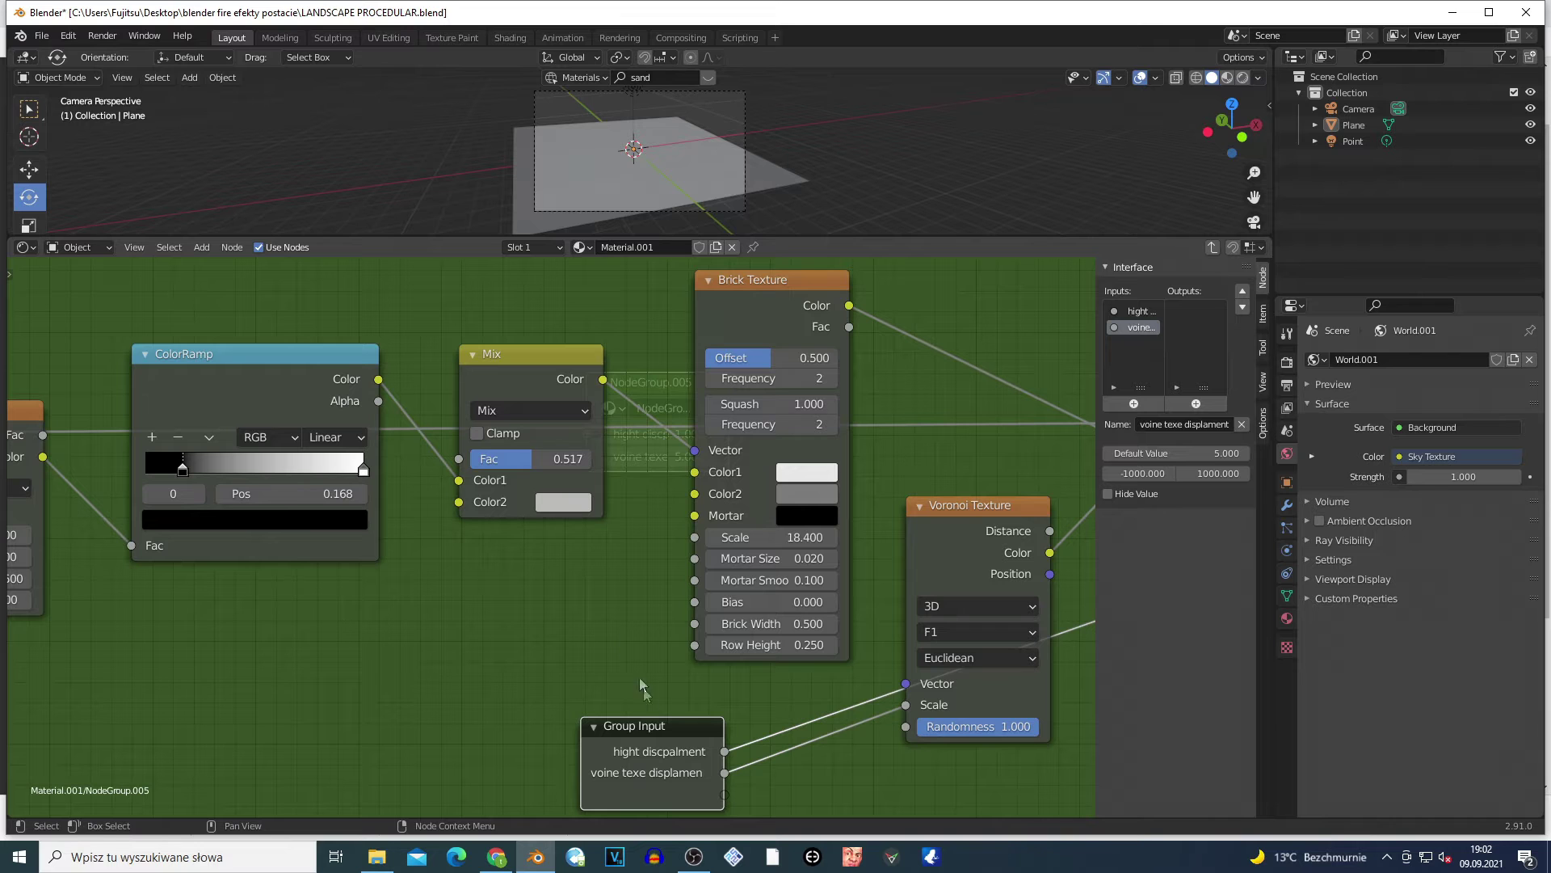
- Move the Group Input beneath the first Mix node and expose the Brick Texture's Scale on it as "Scale brick displament"
{"action": "left_click_drag", "start_coordinate": [647, 726], "coordinate": [394, 660]}
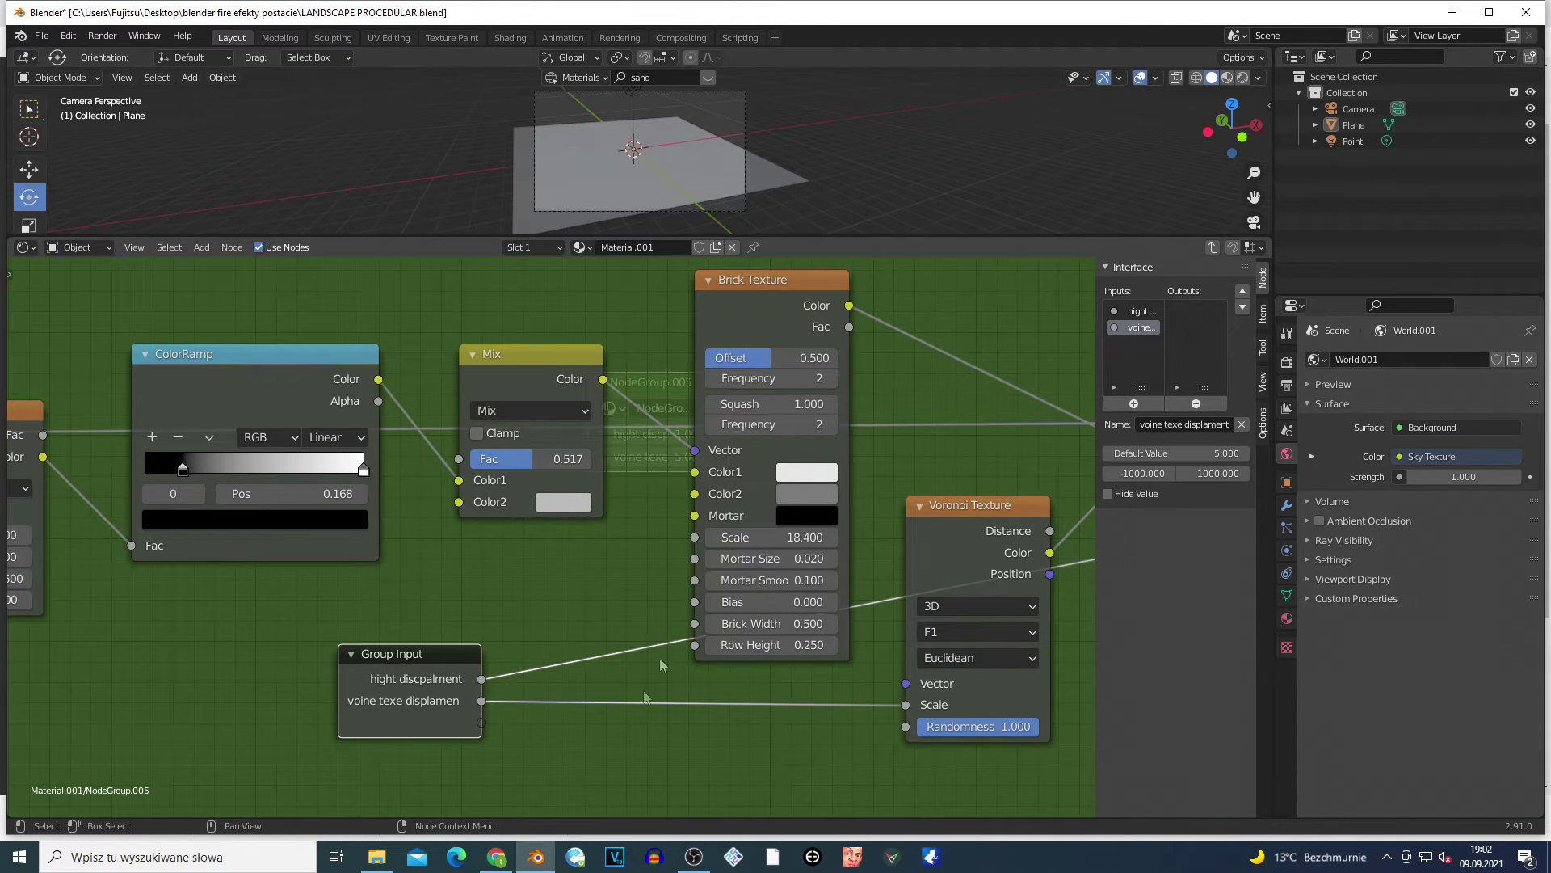
{"action": "left_click_drag", "start_coordinate": [430, 666], "coordinate": [446, 630]}
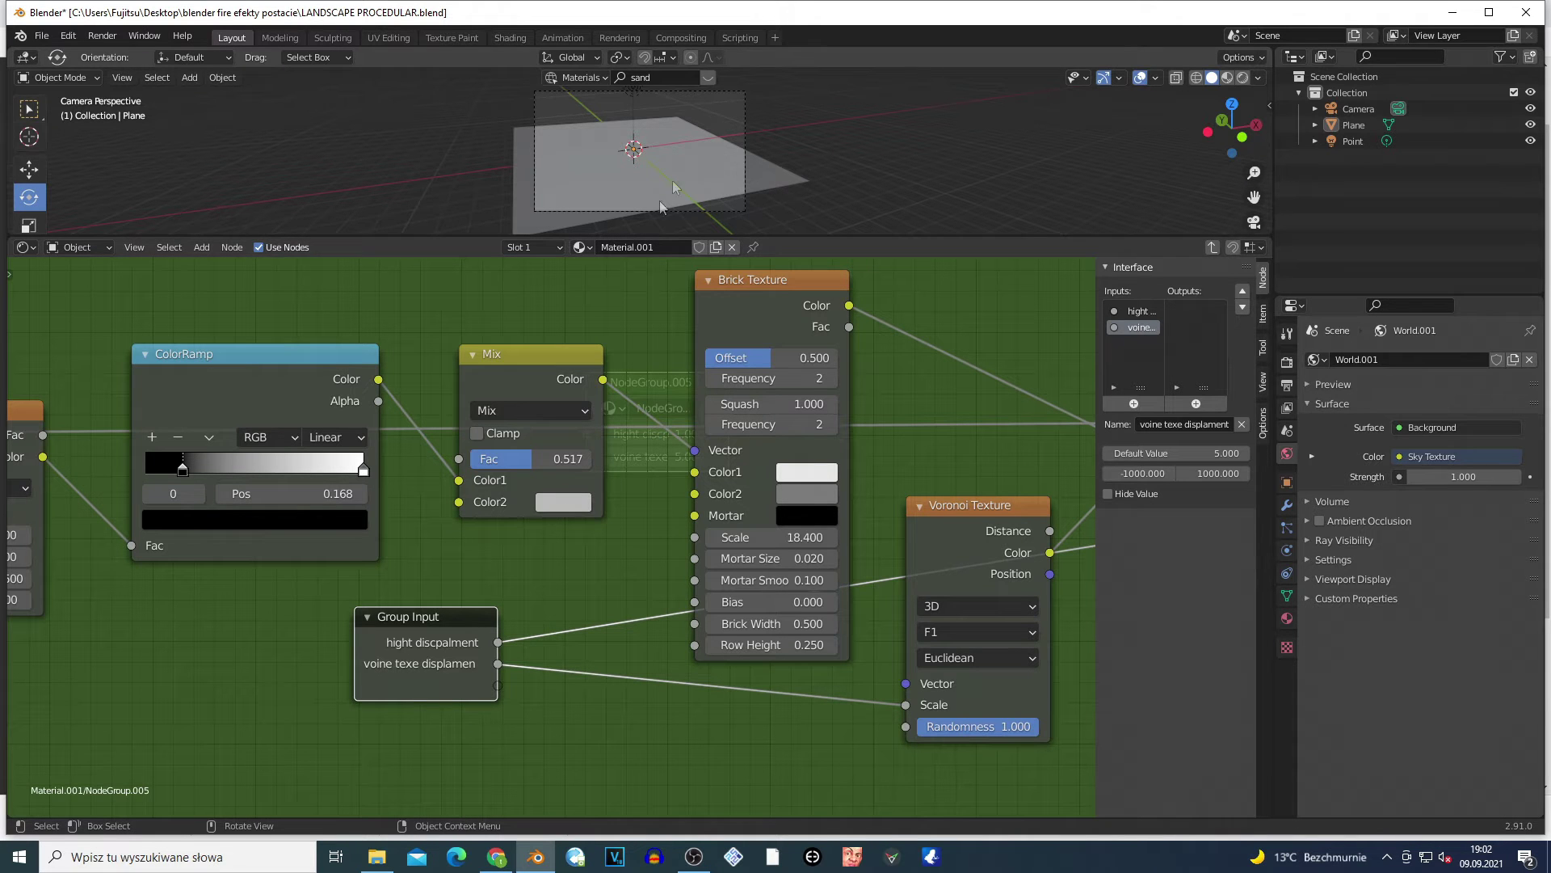
{"action": "scroll", "coordinate": [509, 679], "scroll_direction": "up", "scroll_amount": 1}
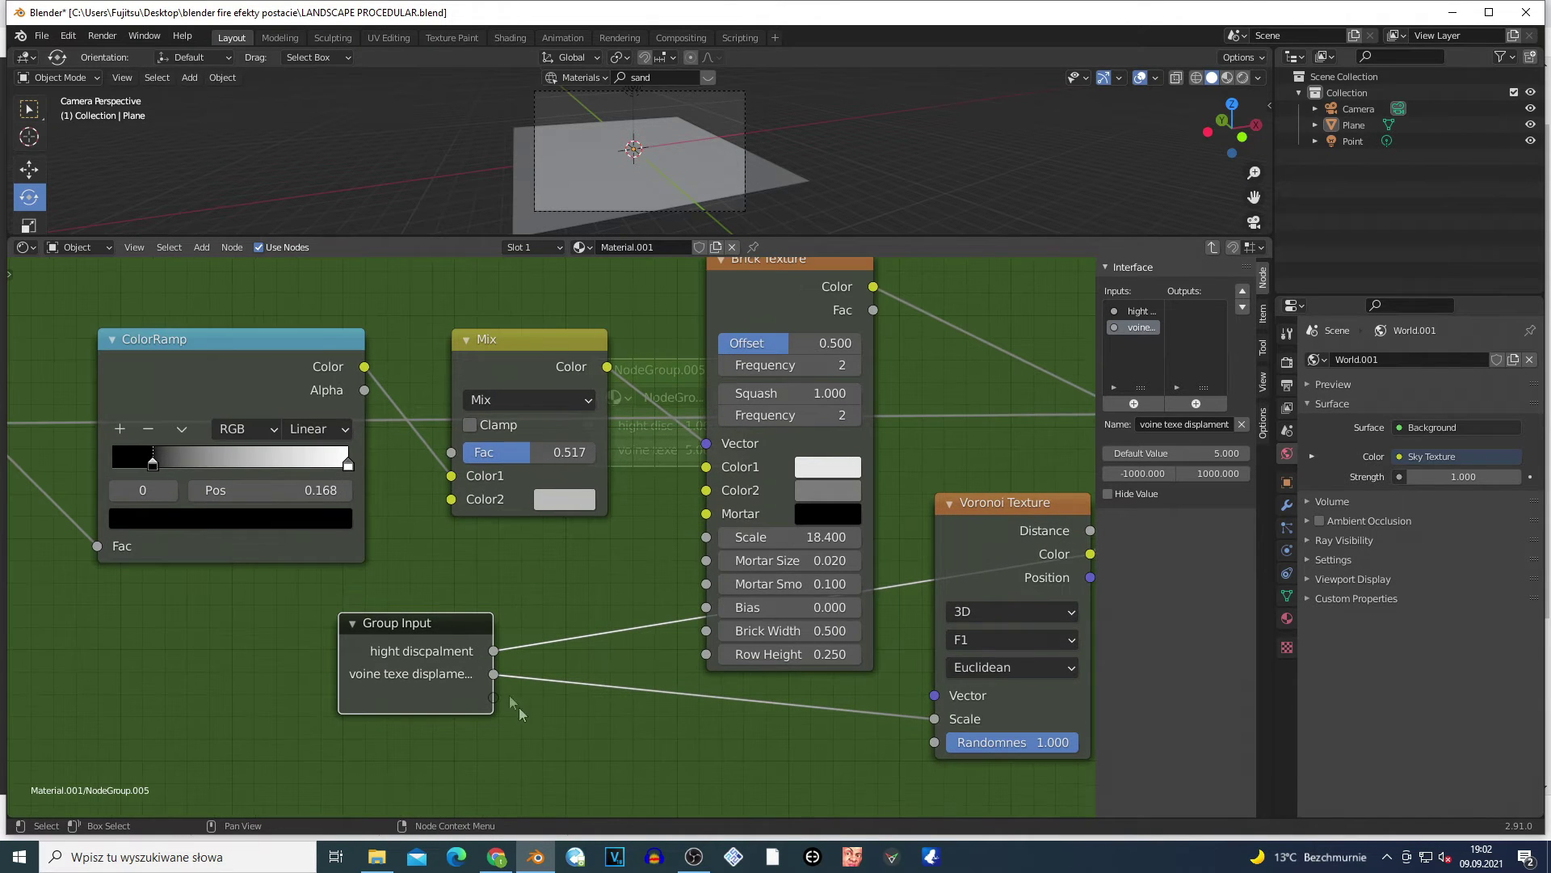
{"action": "scroll", "coordinate": [505, 751], "scroll_direction": "up", "scroll_amount": 2}
{"action": "left_click_drag", "start_coordinate": [472, 756], "coordinate": [763, 537]}
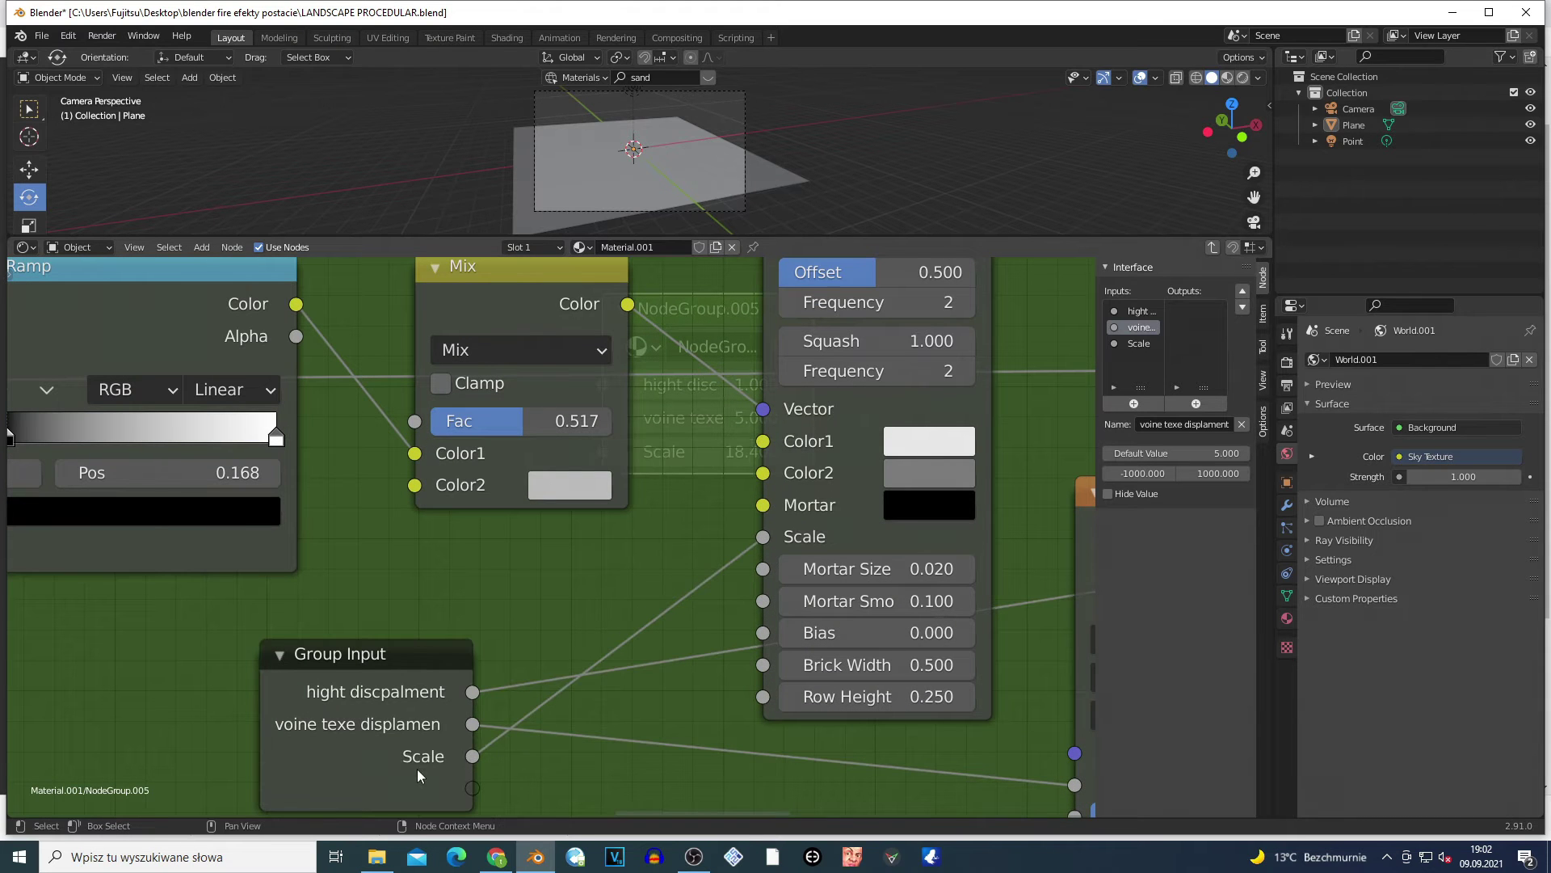
{"action": "left_click", "coordinate": [1139, 344]}
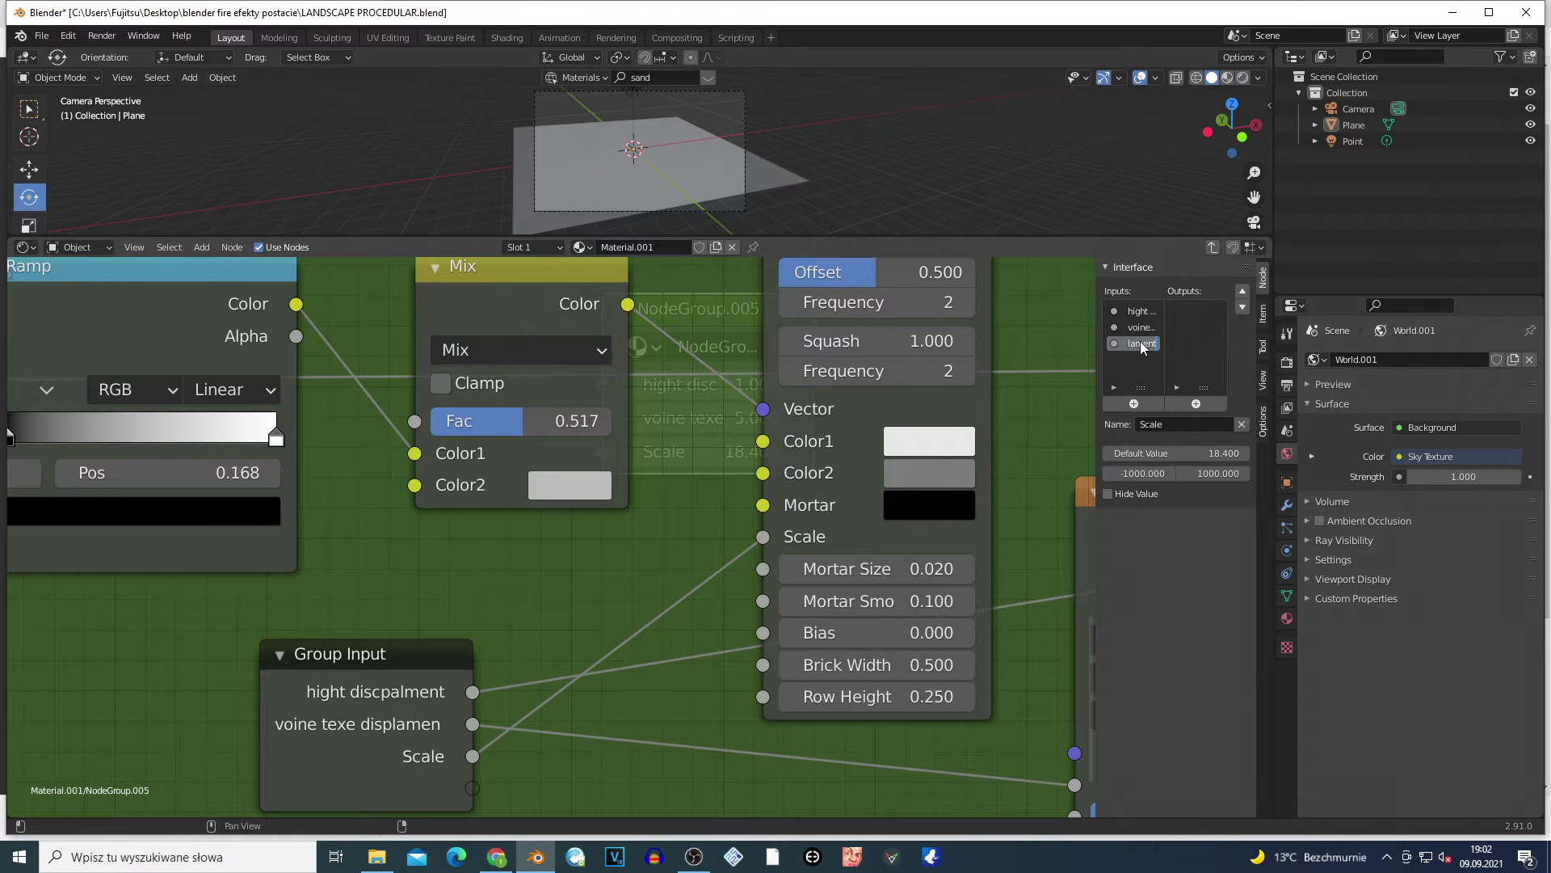
{"action": "key", "text": "Return"}
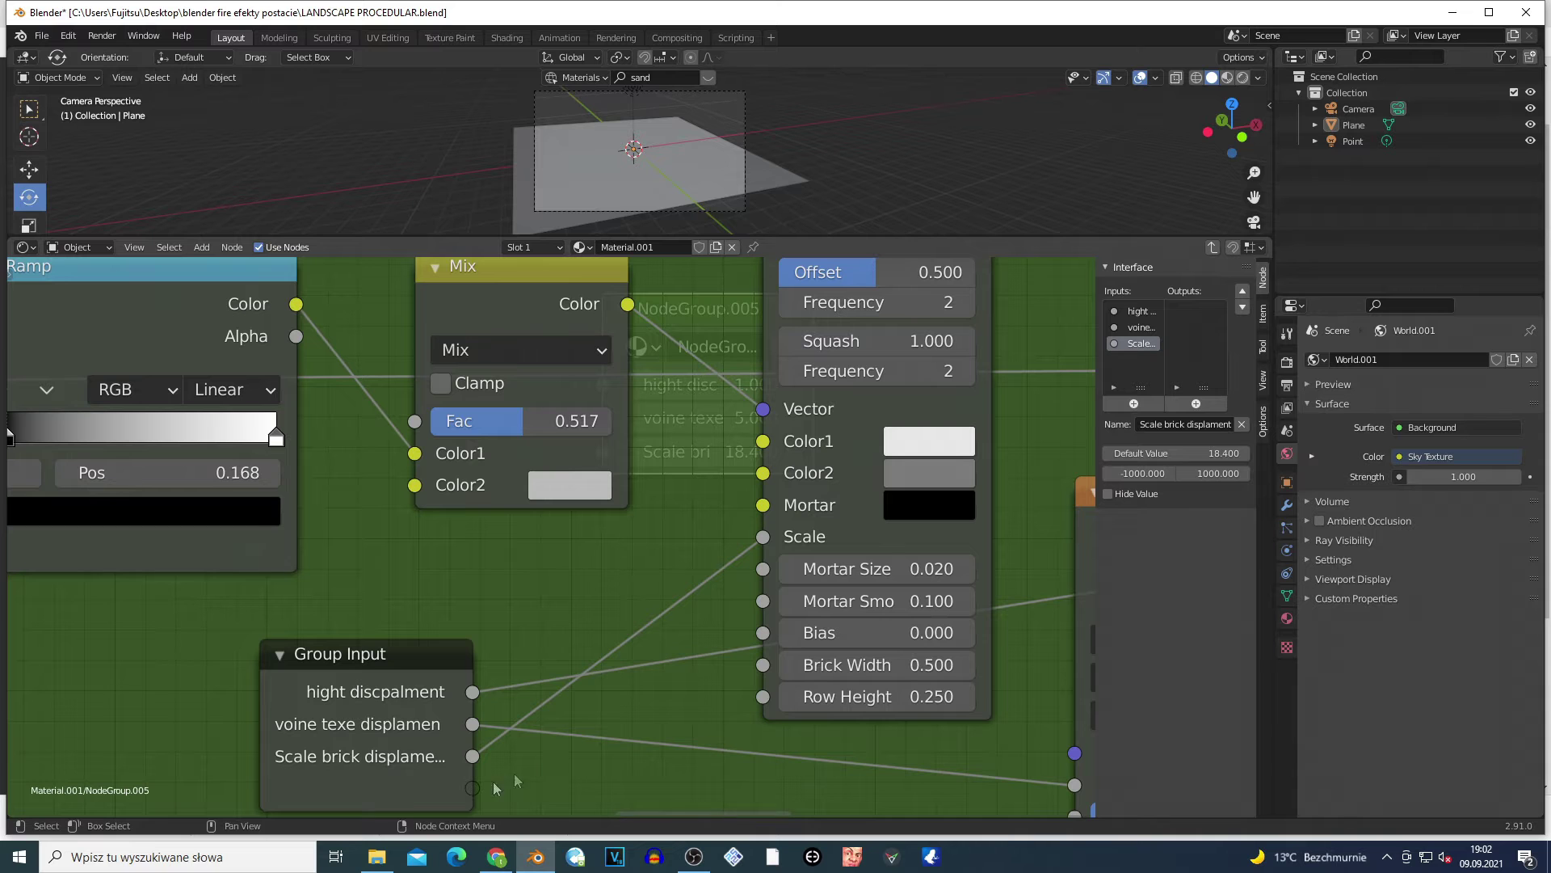
- Connect a new Group Input socket to the Brick Texture's Brick Width and rename it "Brick Width displament"
{"action": "left_click_drag", "start_coordinate": [472, 788], "coordinate": [765, 665]}
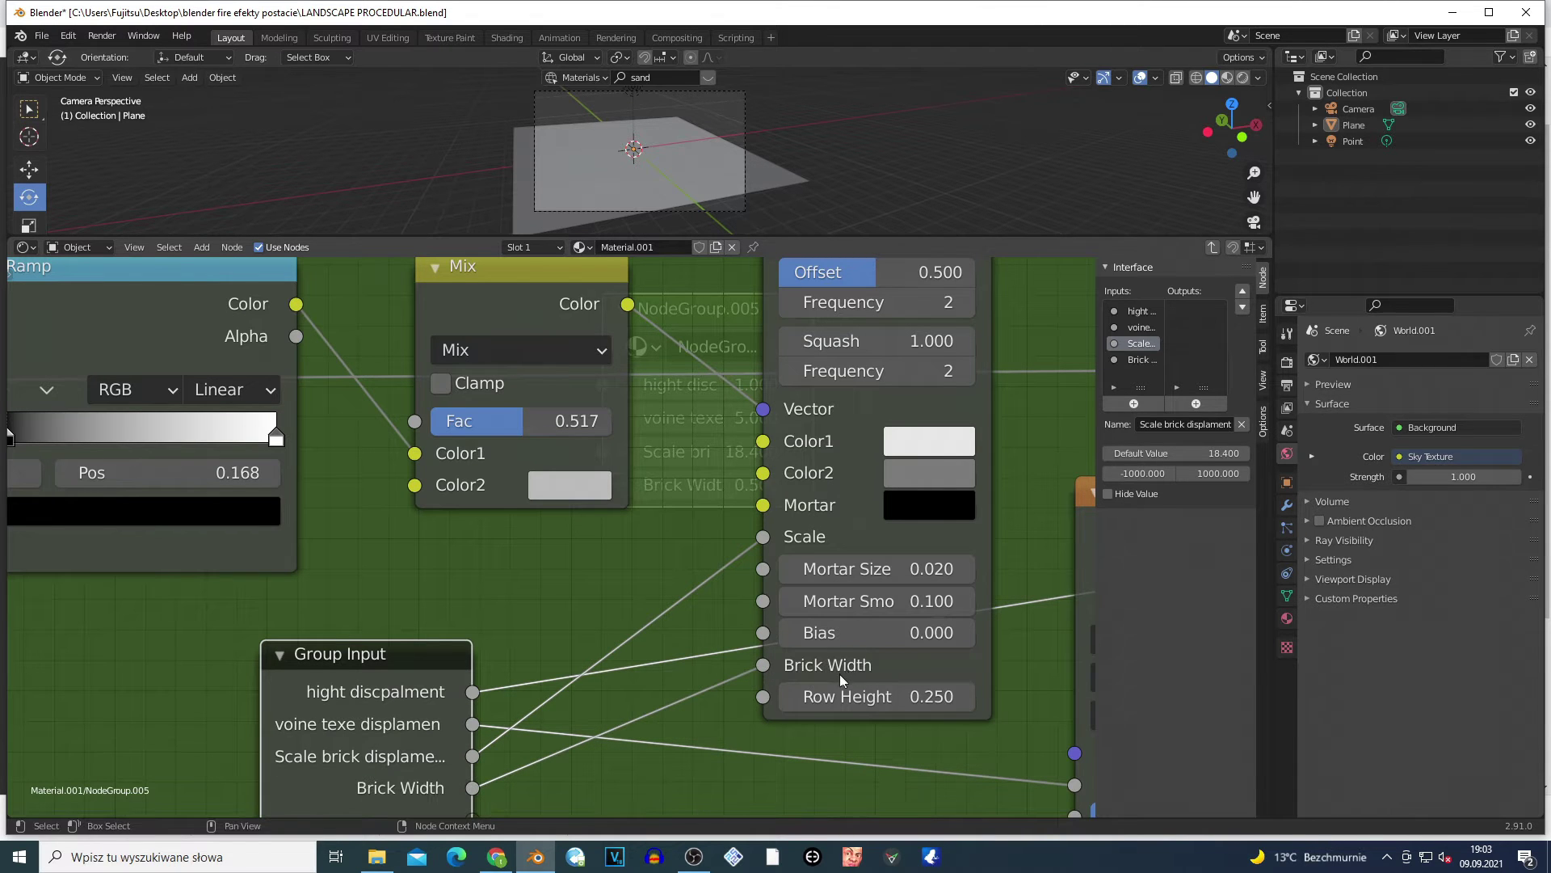
{"action": "left_click", "coordinate": [1131, 362]}
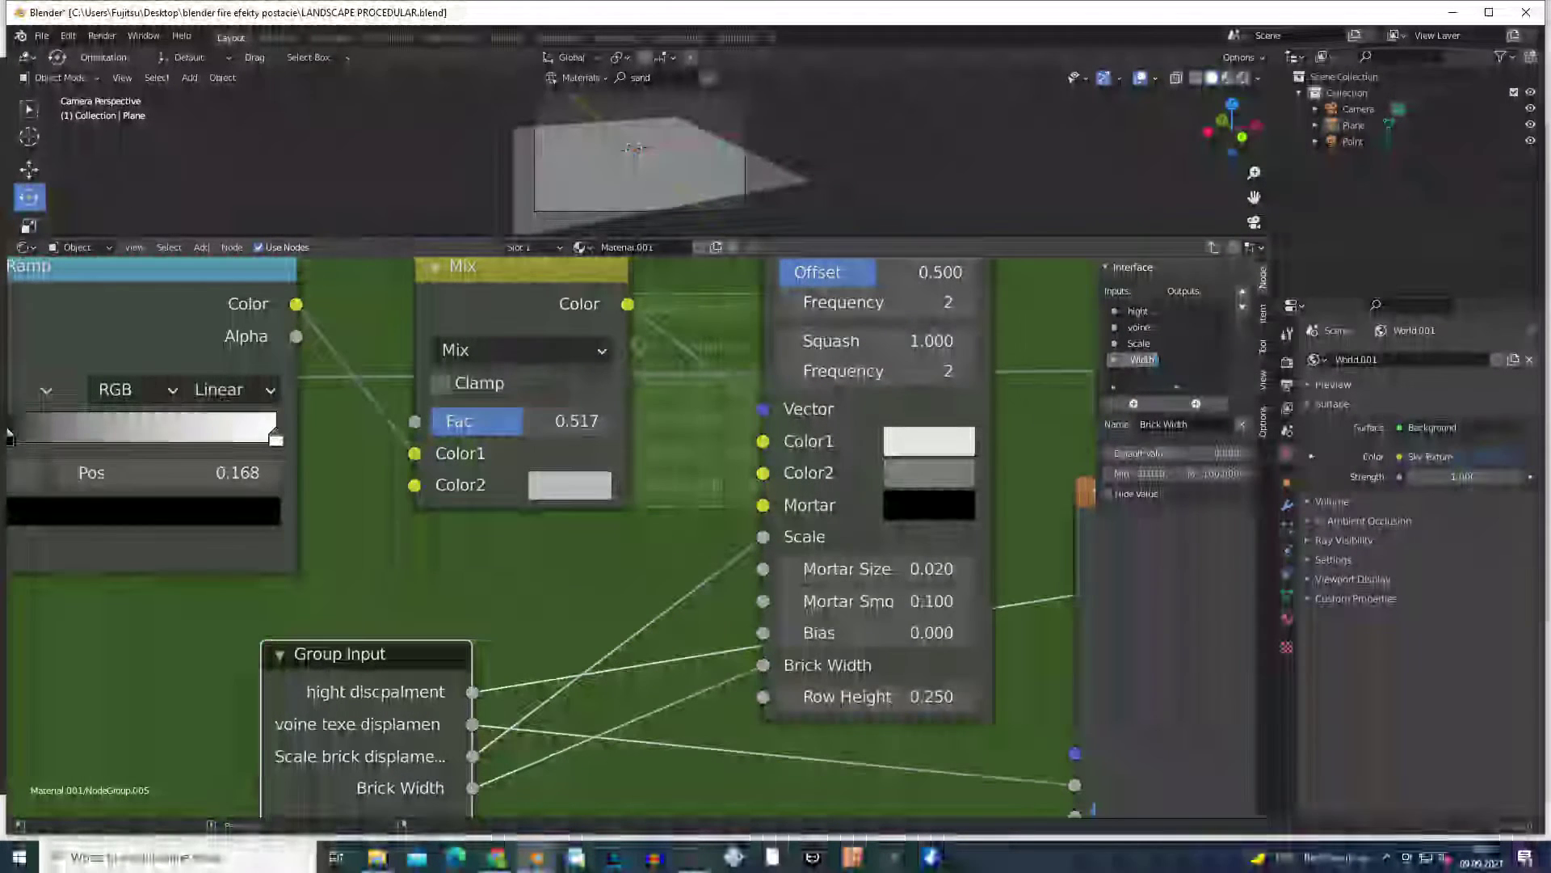
{"action": "type", "text": "disp"}
{"action": "type", "text": "lamen"}
{"action": "key", "text": "Return"}
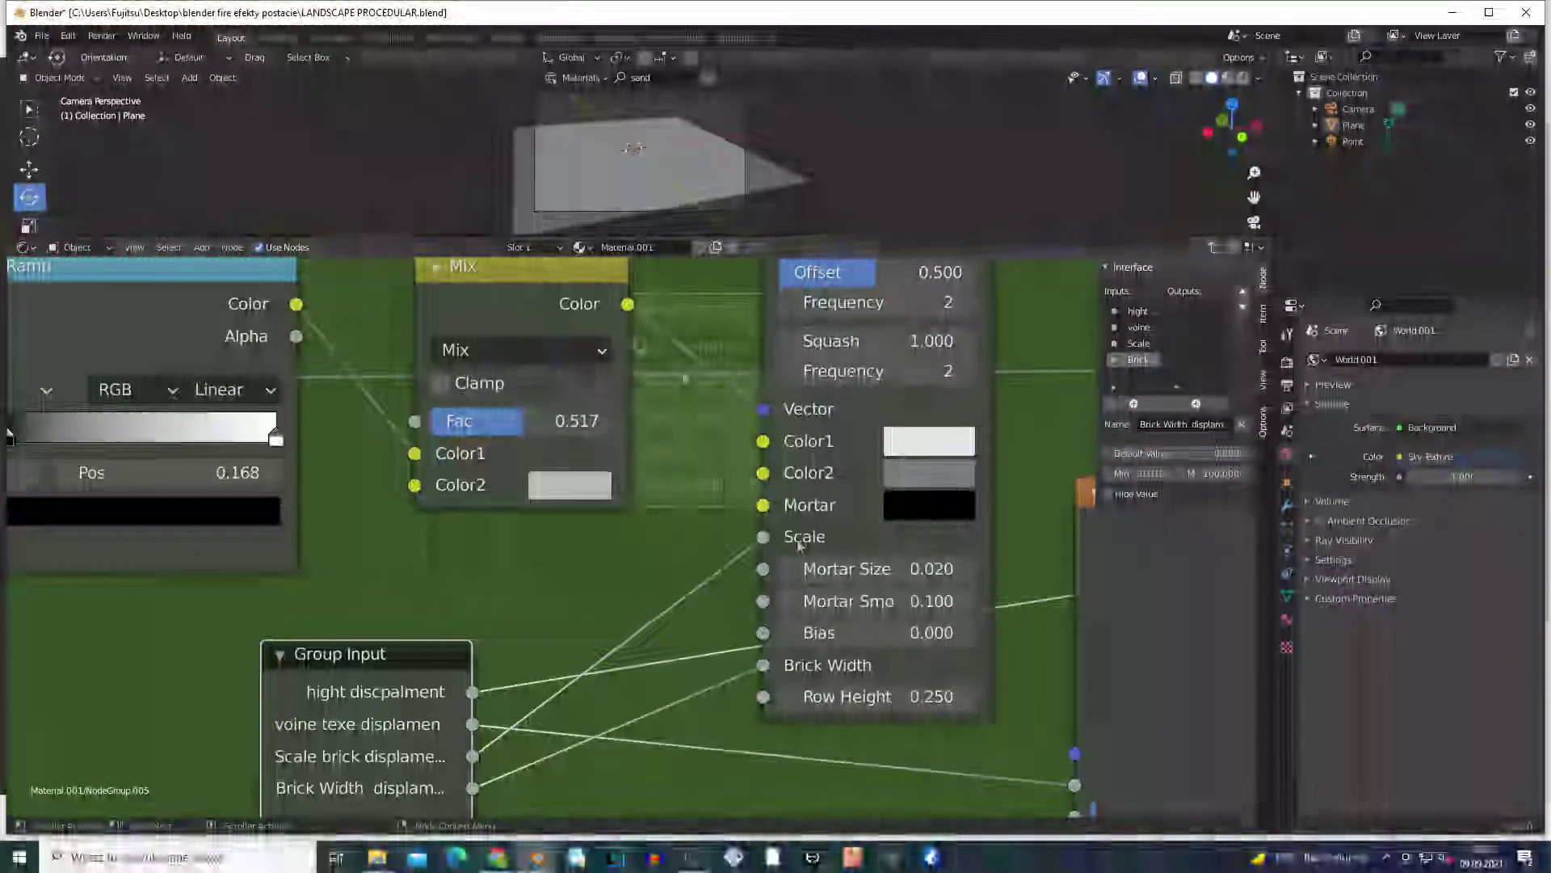
{"action": "scroll", "coordinate": [710, 534], "scroll_direction": "down", "scroll_amount": 3}
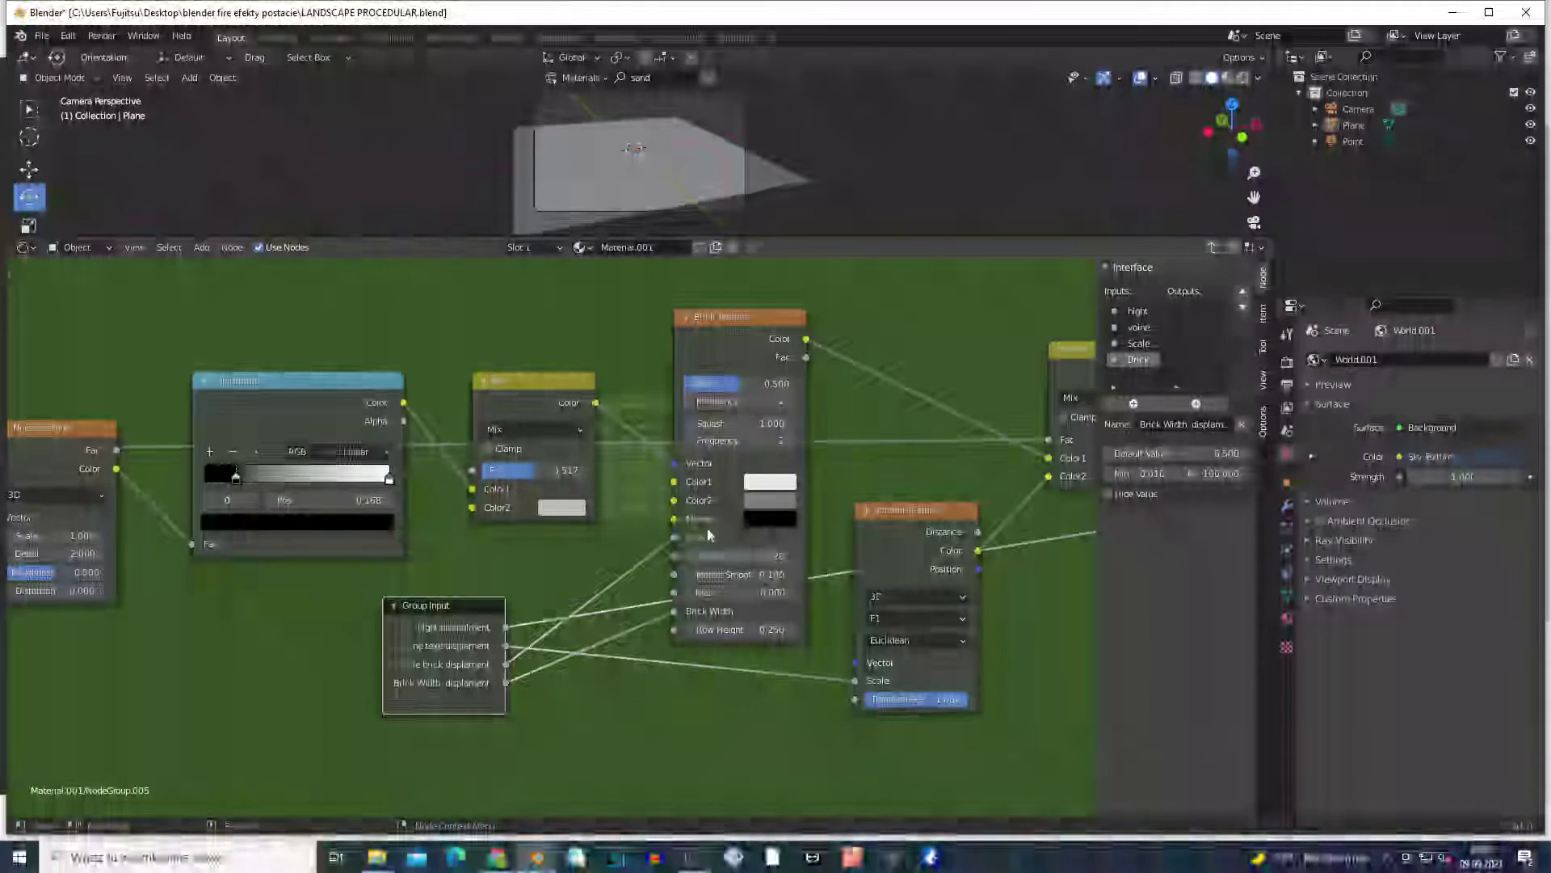
- Move the Group Input node further back along the chain, to below the Texture Coordinate node of the displacement branch
{"action": "left_click_drag", "start_coordinate": [476, 656], "coordinate": [137, 651]}
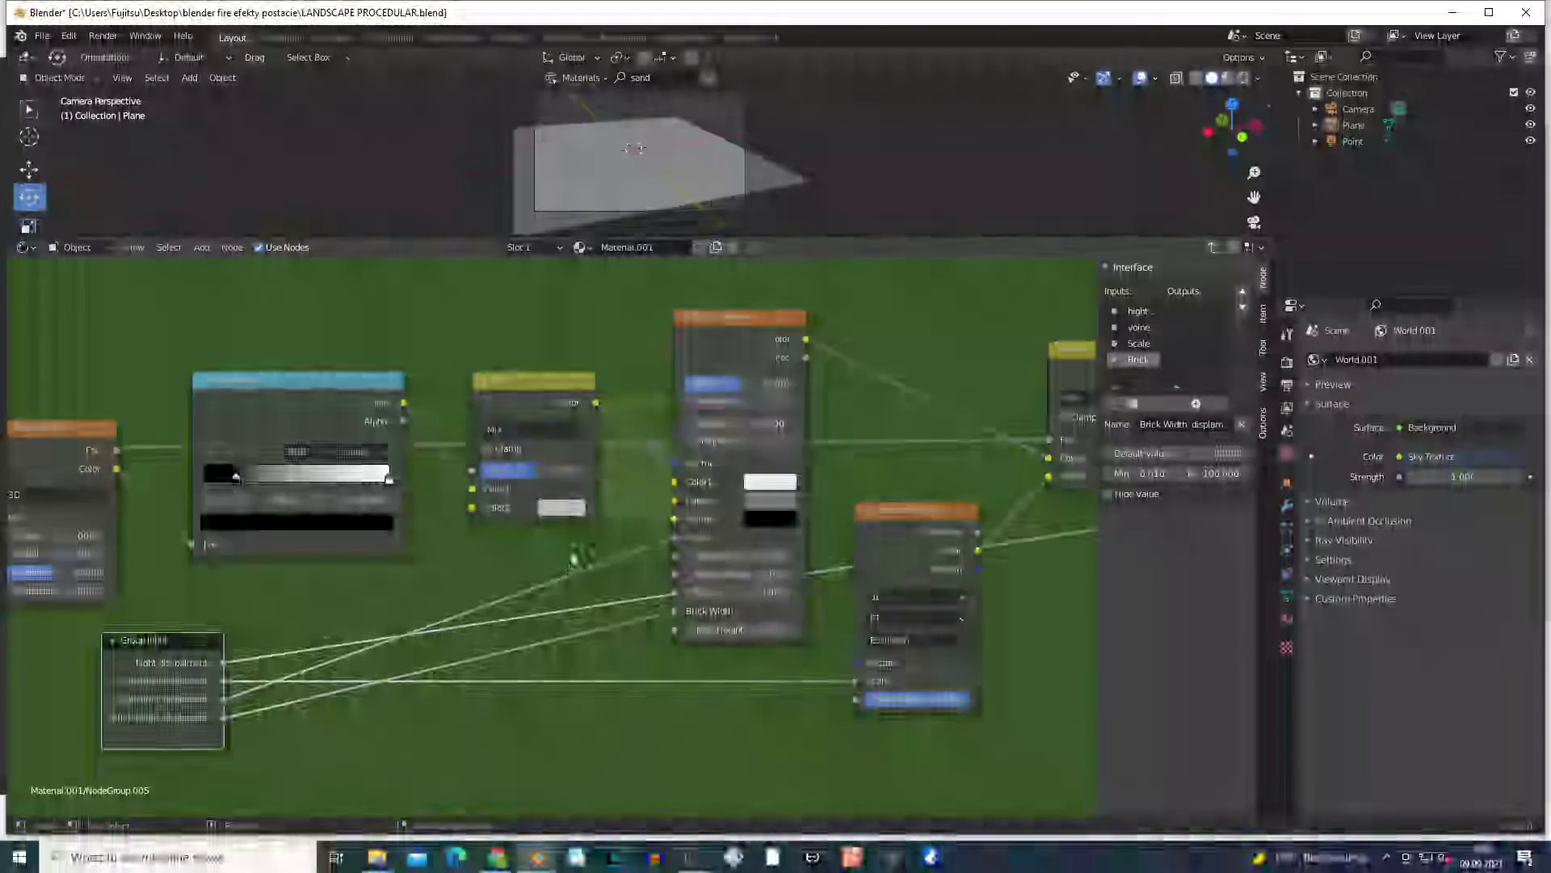
{"action": "scroll", "coordinate": [573, 559], "scroll_direction": "down", "scroll_amount": 2}
{"action": "left_click_drag", "start_coordinate": [270, 647], "coordinate": [169, 700]}
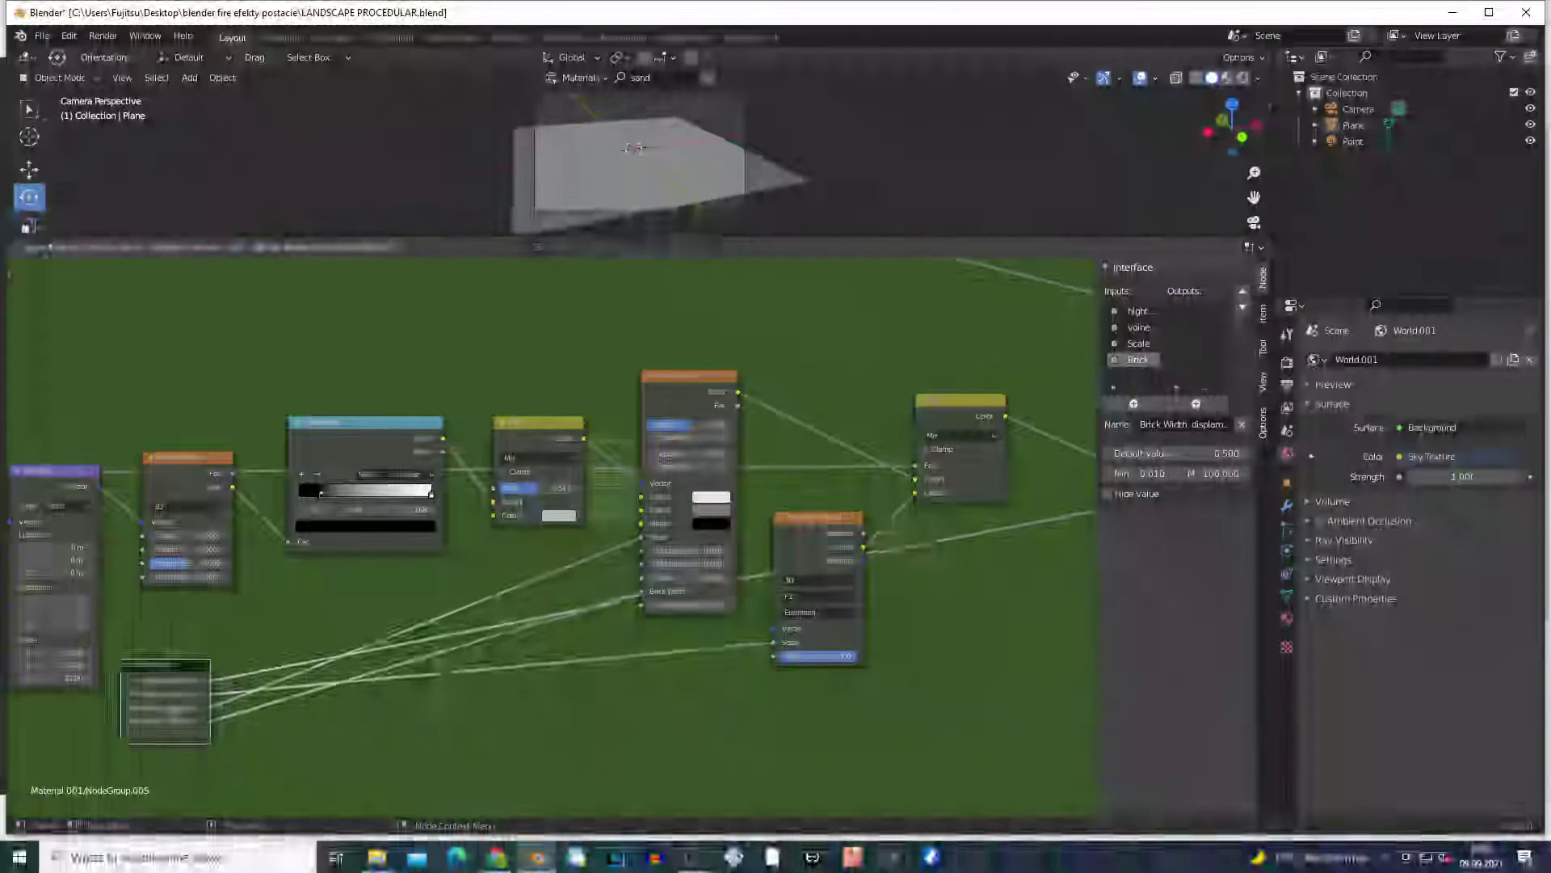
{"action": "scroll", "coordinate": [260, 706], "scroll_direction": "down", "scroll_amount": 5}
{"action": "left_click_drag", "start_coordinate": [284, 651], "coordinate": [128, 691]}
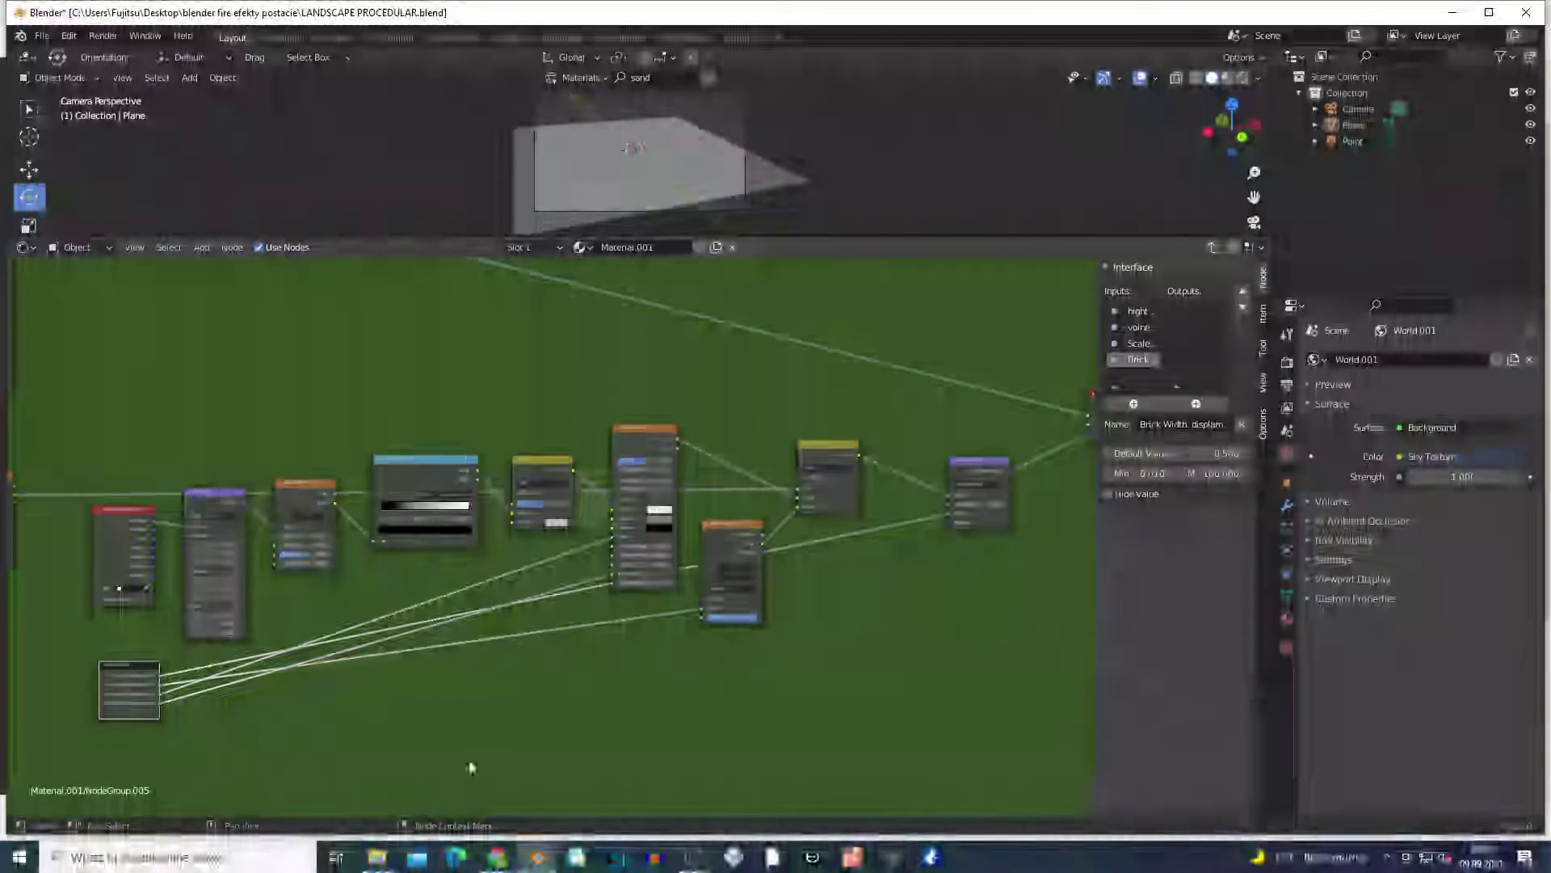
{"action": "middle_click_drag", "start_coordinate": [327, 756], "coordinate": [503, 787]}
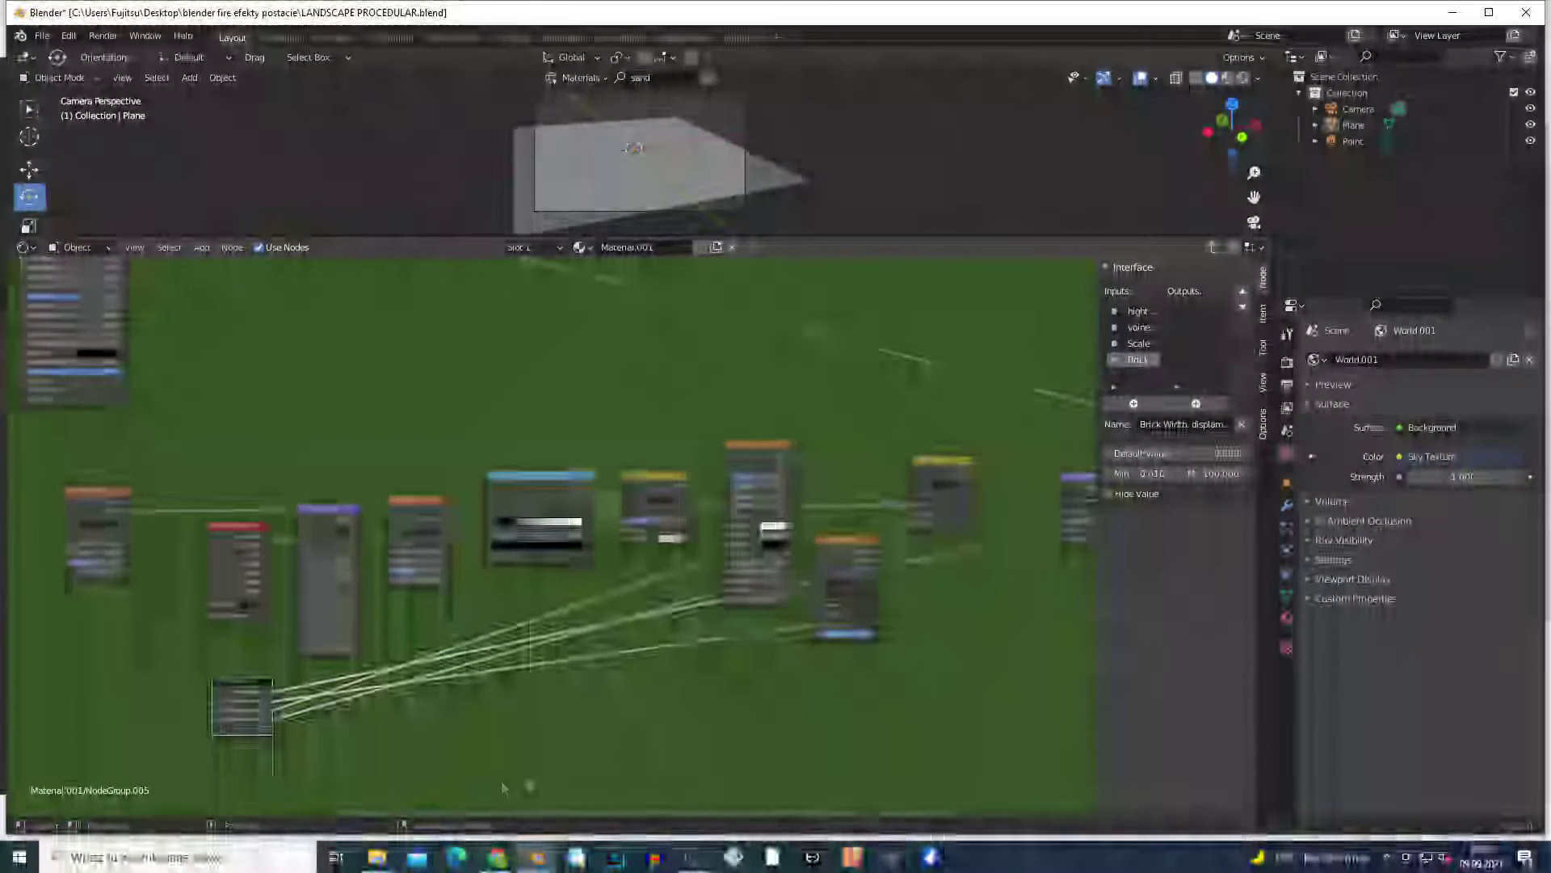
{"action": "scroll", "coordinate": [502, 788], "scroll_direction": "left", "scroll_amount": 3, "text": "ctrl"}
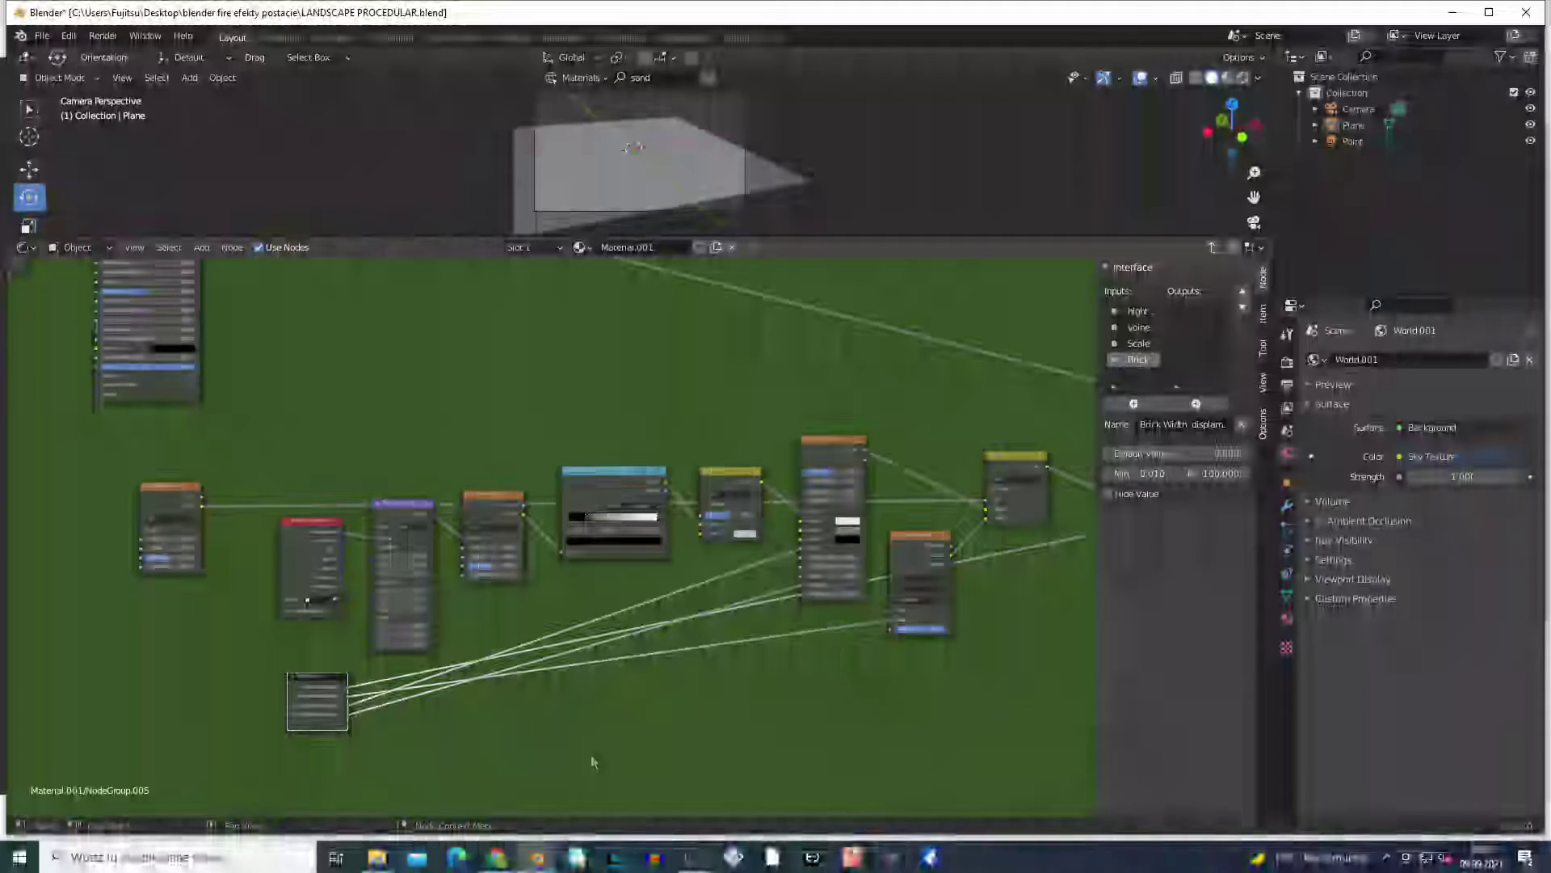
{"action": "scroll", "coordinate": [565, 755], "scroll_direction": "up", "scroll_amount": 1}
{"action": "middle_click_drag", "start_coordinate": [385, 785], "coordinate": [568, 755]}
{"action": "scroll", "coordinate": [616, 735], "scroll_direction": "up", "scroll_amount": 7}
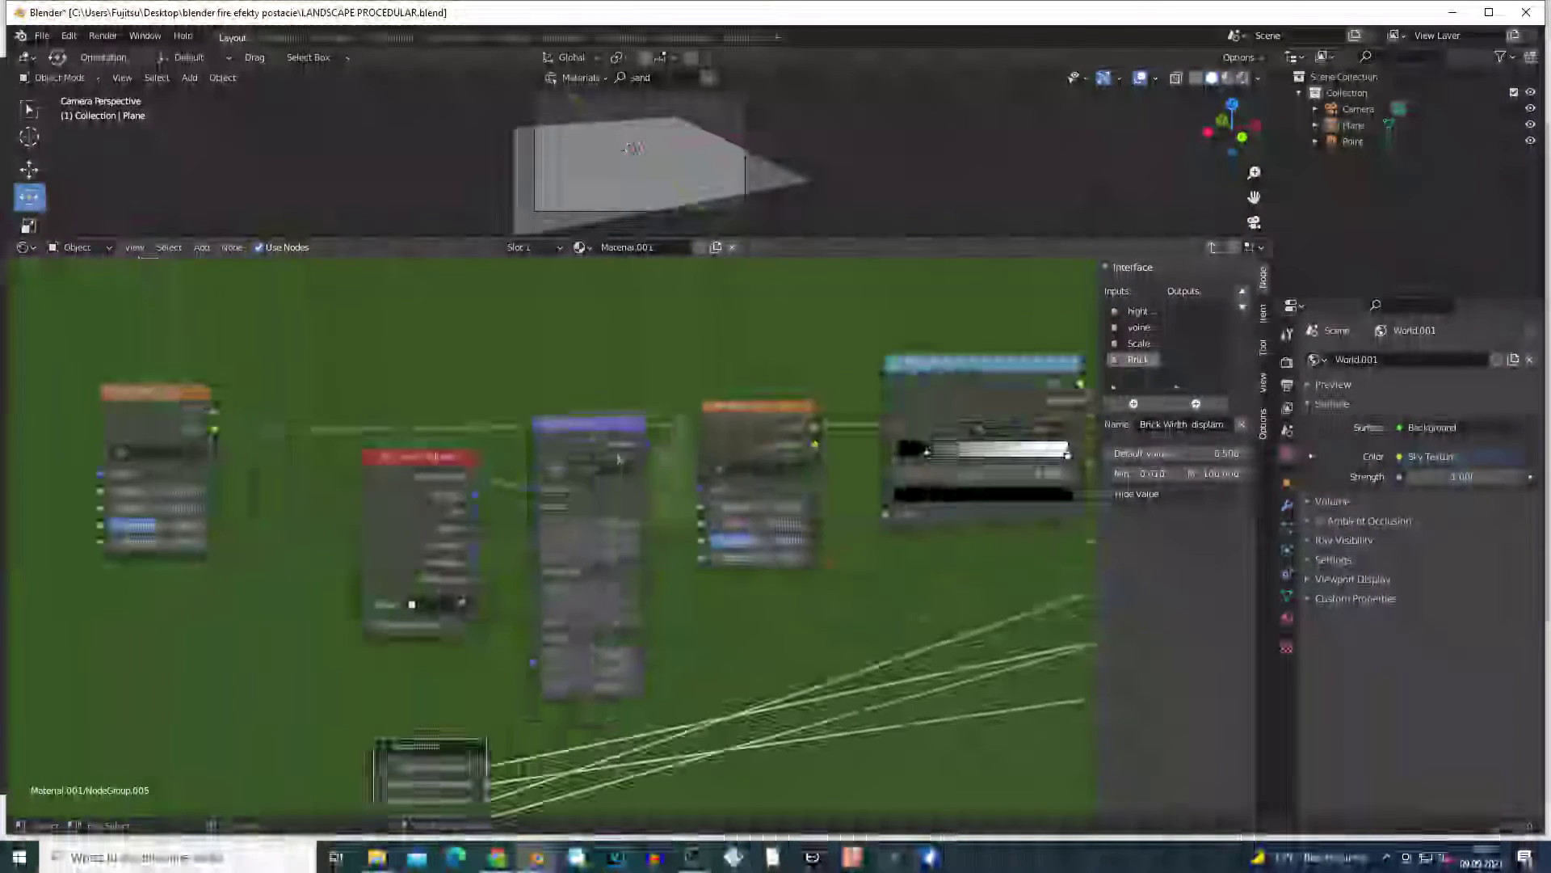
- Rearrange the displacement branch's Texture Coordinate, Mapping and second Noise Texture nodes, shifting them back towards the first Noise Texture
{"action": "left_click_drag", "start_coordinate": [417, 459], "coordinate": [288, 512]}
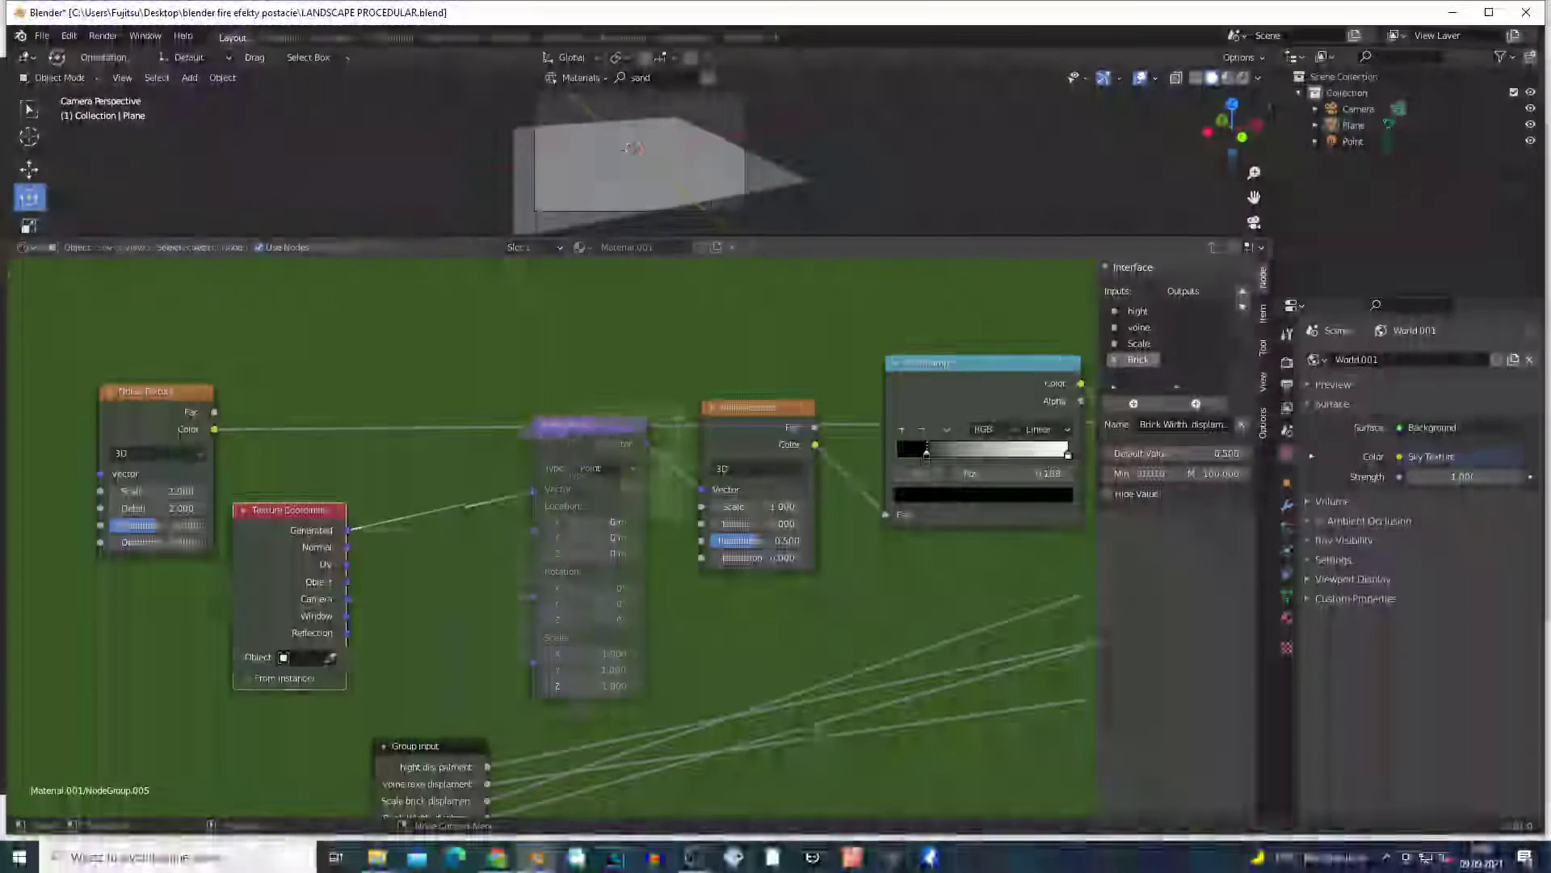
{"action": "left_click_drag", "start_coordinate": [589, 423], "coordinate": [483, 467]}
{"action": "left_click_drag", "start_coordinate": [753, 434], "coordinate": [723, 467]}
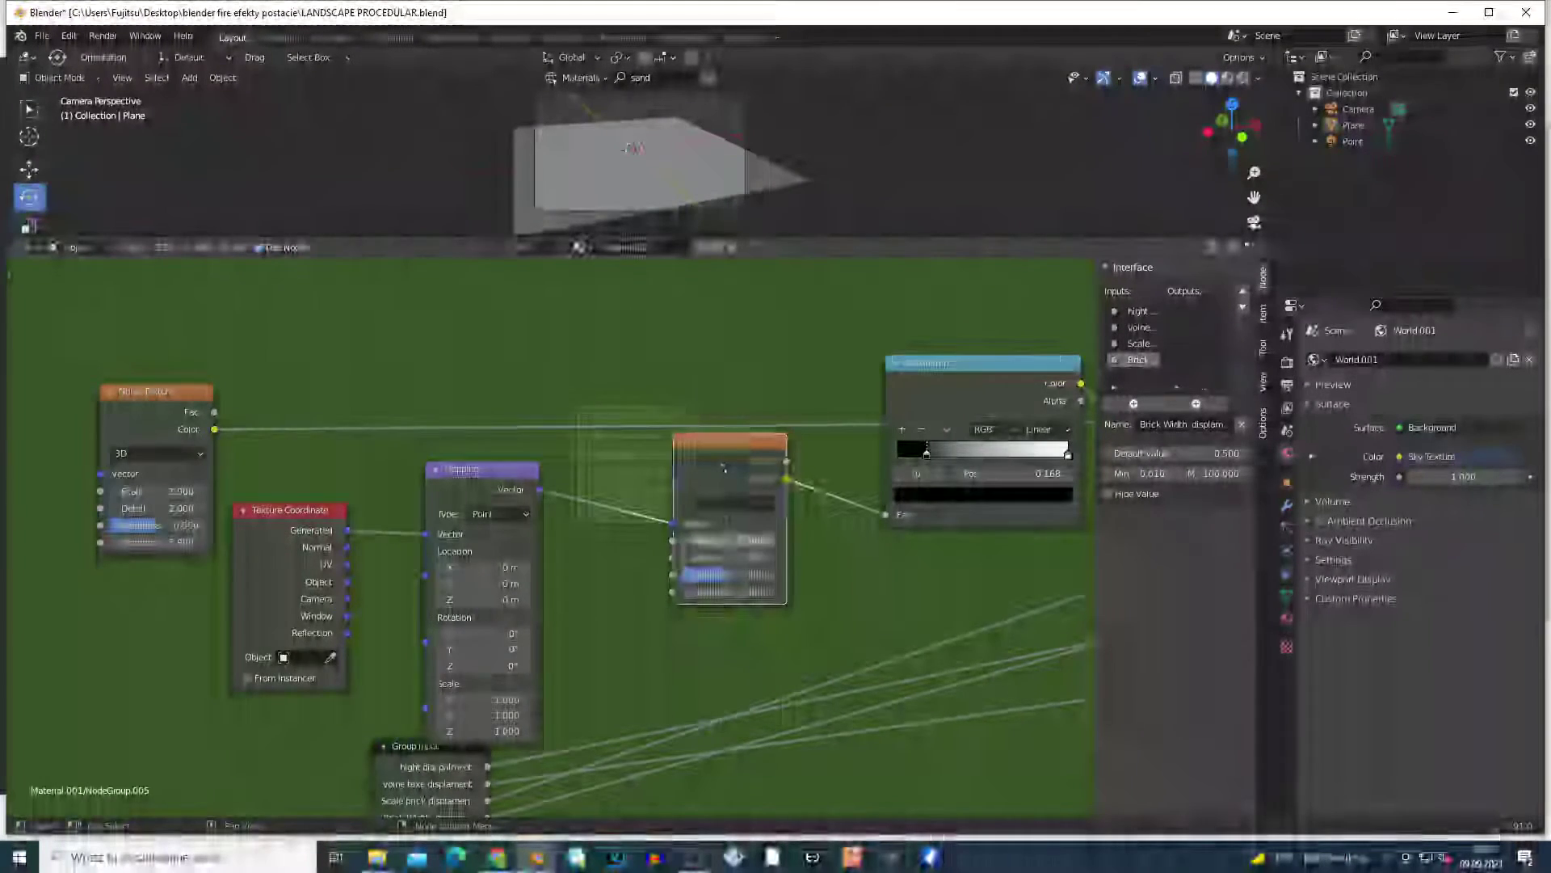
{"action": "scroll", "coordinate": [723, 469], "scroll_direction": "up", "scroll_amount": 4}
{"action": "scroll", "coordinate": [711, 586], "scroll_direction": "down", "scroll_amount": 4}
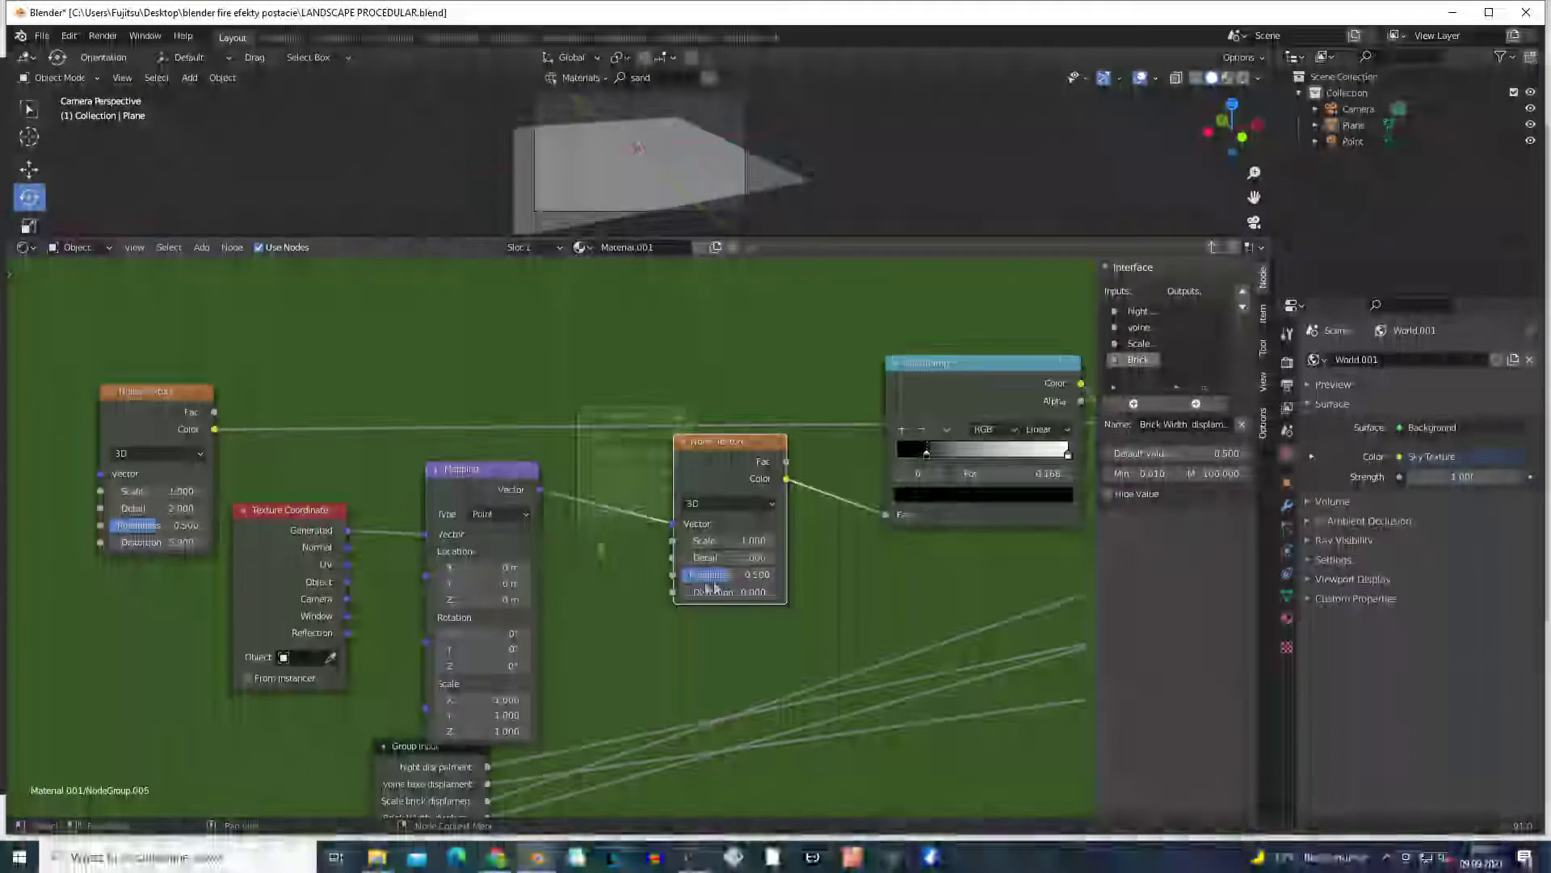
{"action": "left_click_drag", "start_coordinate": [466, 472], "coordinate": [448, 451]}
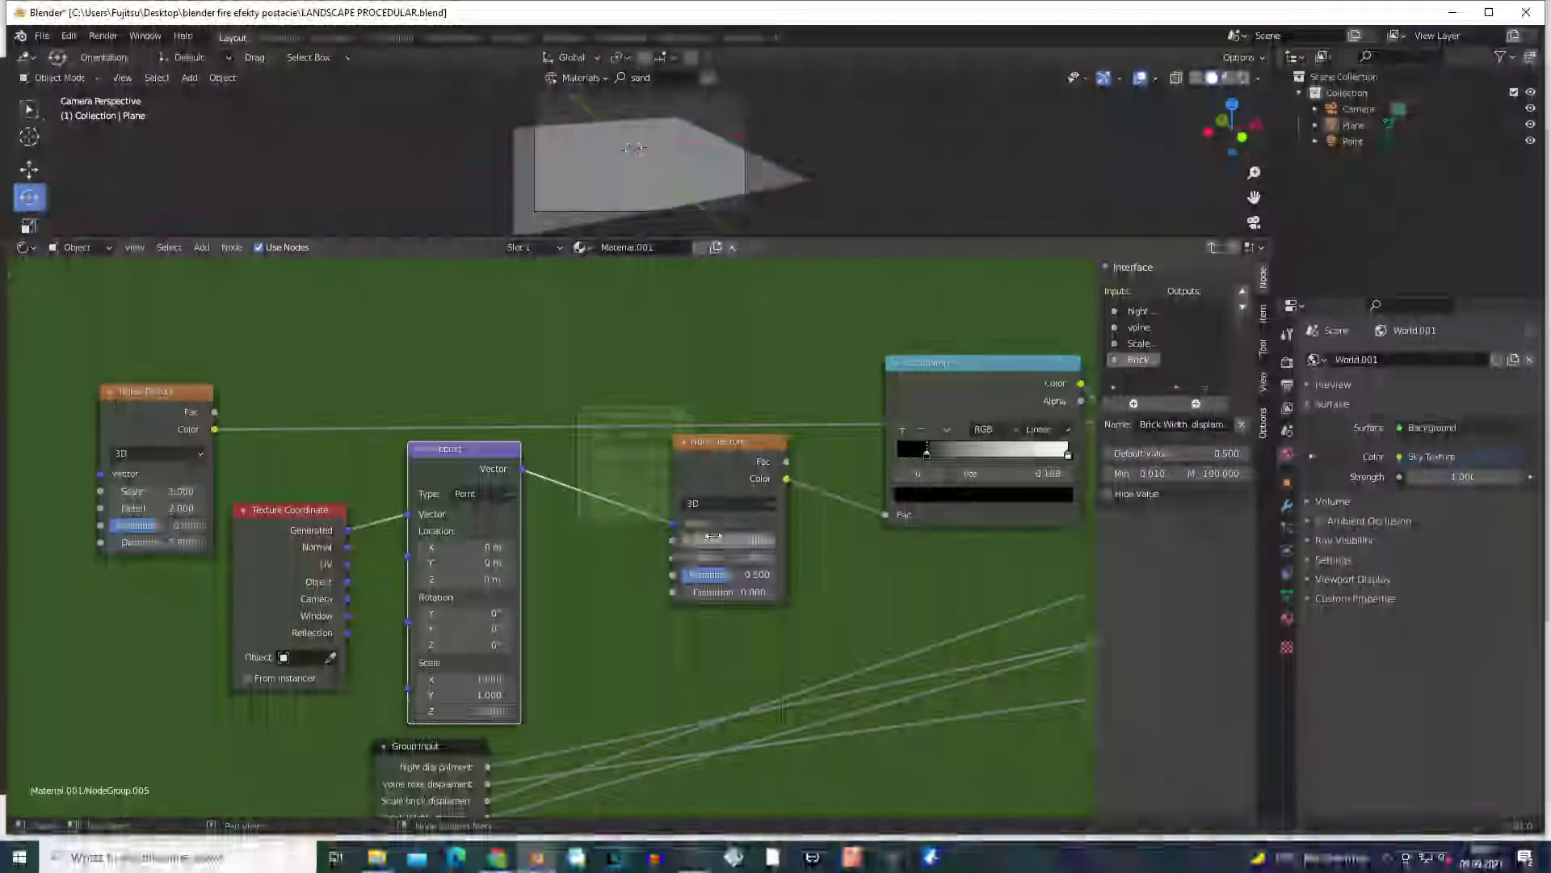
{"action": "scroll", "coordinate": [711, 537], "scroll_direction": "up", "scroll_amount": 2}
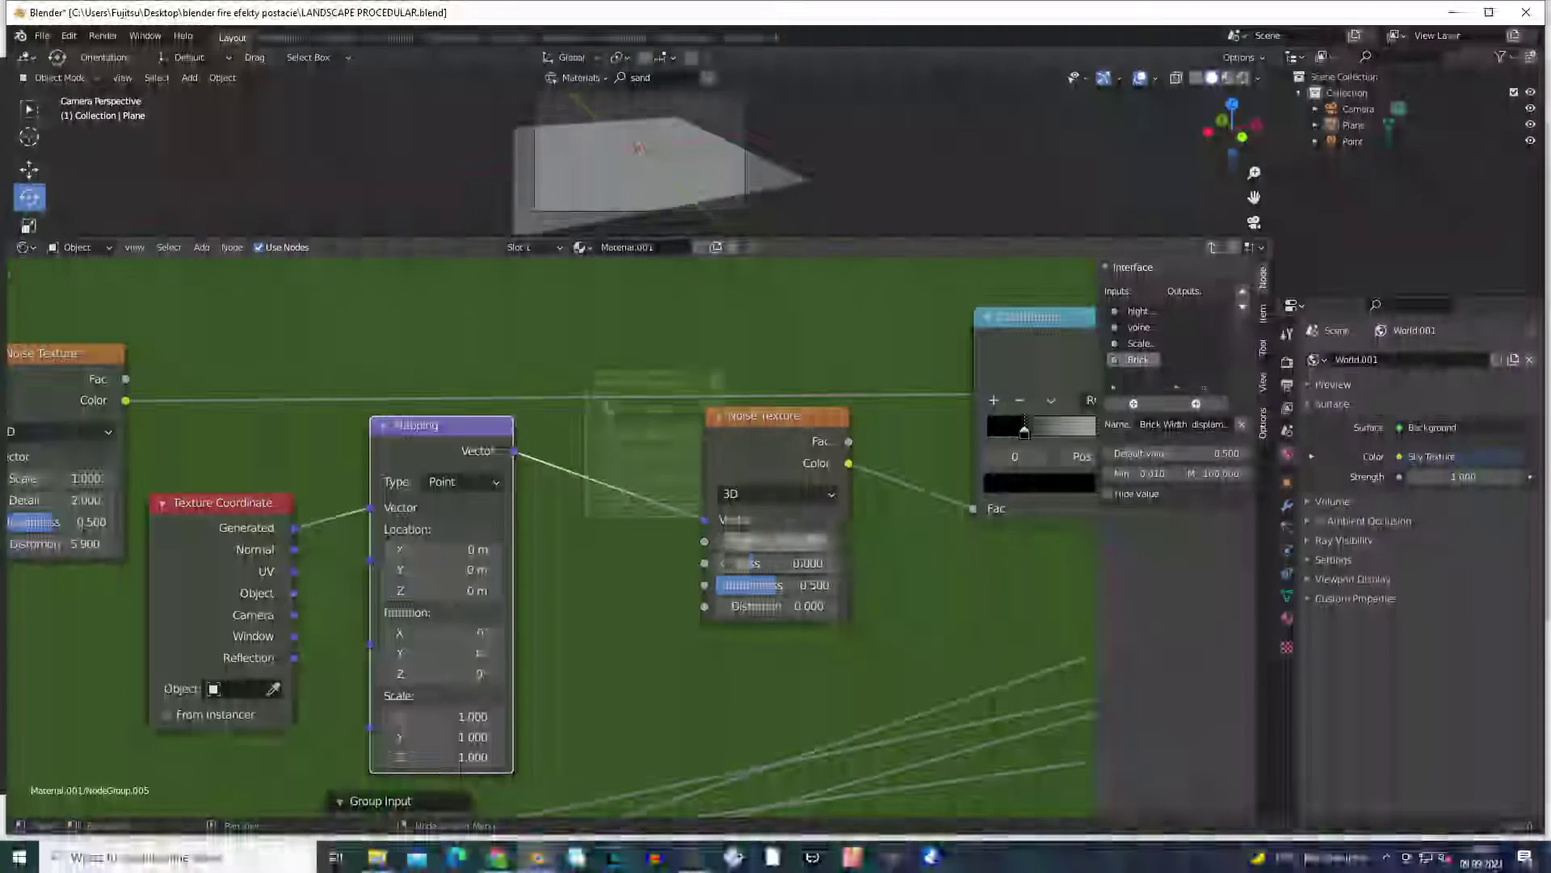
- Place the Group Input between Mapping and the second Noise Texture, expose that texture's Scale and rename the input "noise displament"
{"action": "left_click_drag", "start_coordinate": [398, 806], "coordinate": [621, 644]}
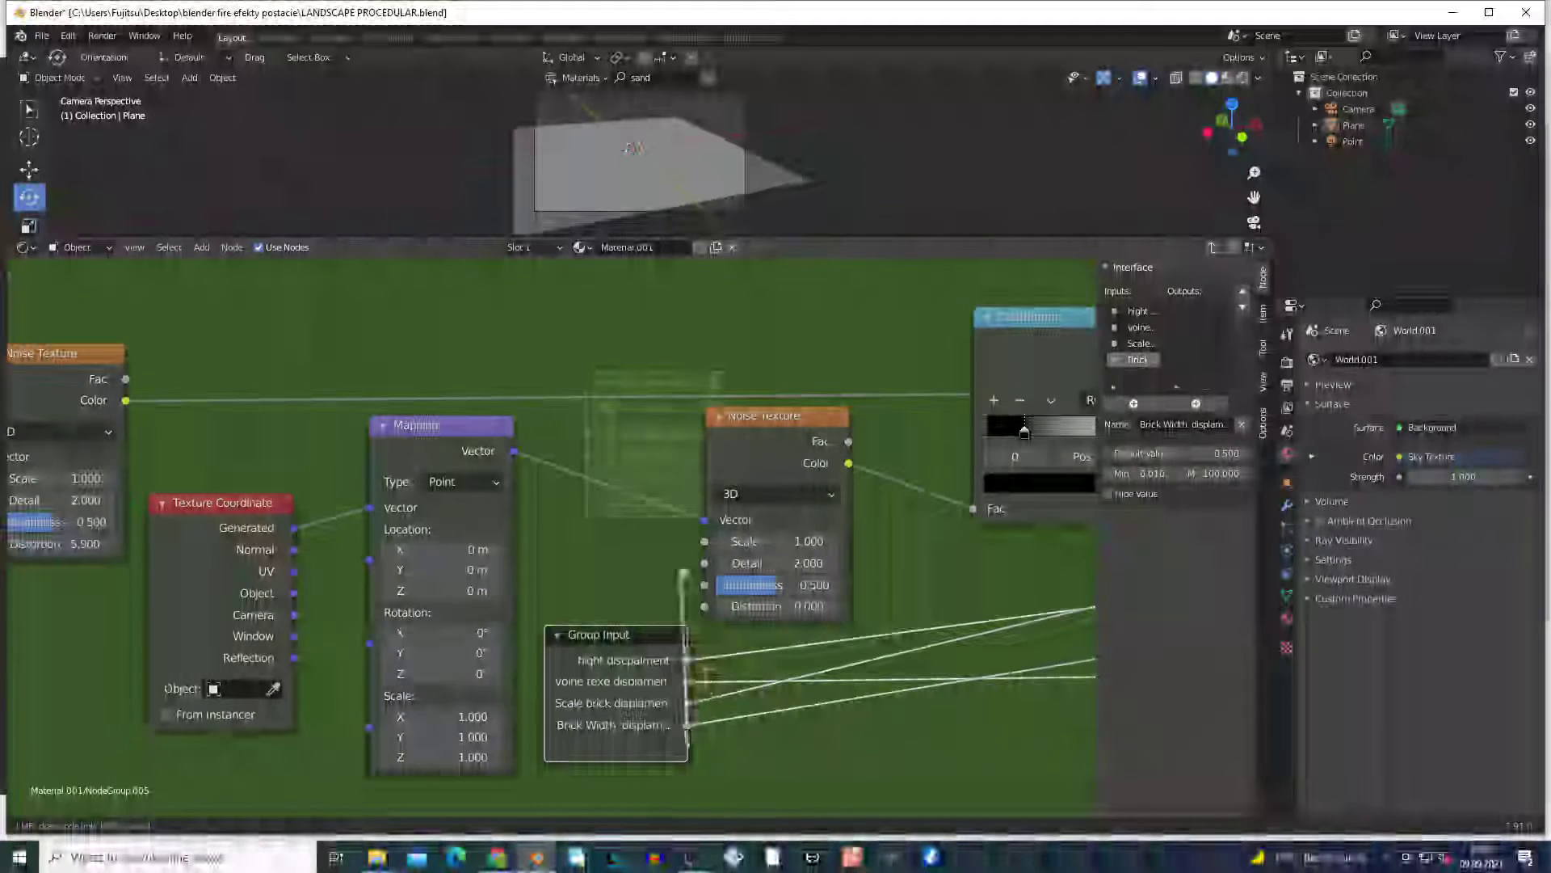
{"action": "left_click_drag", "start_coordinate": [687, 746], "coordinate": [705, 541]}
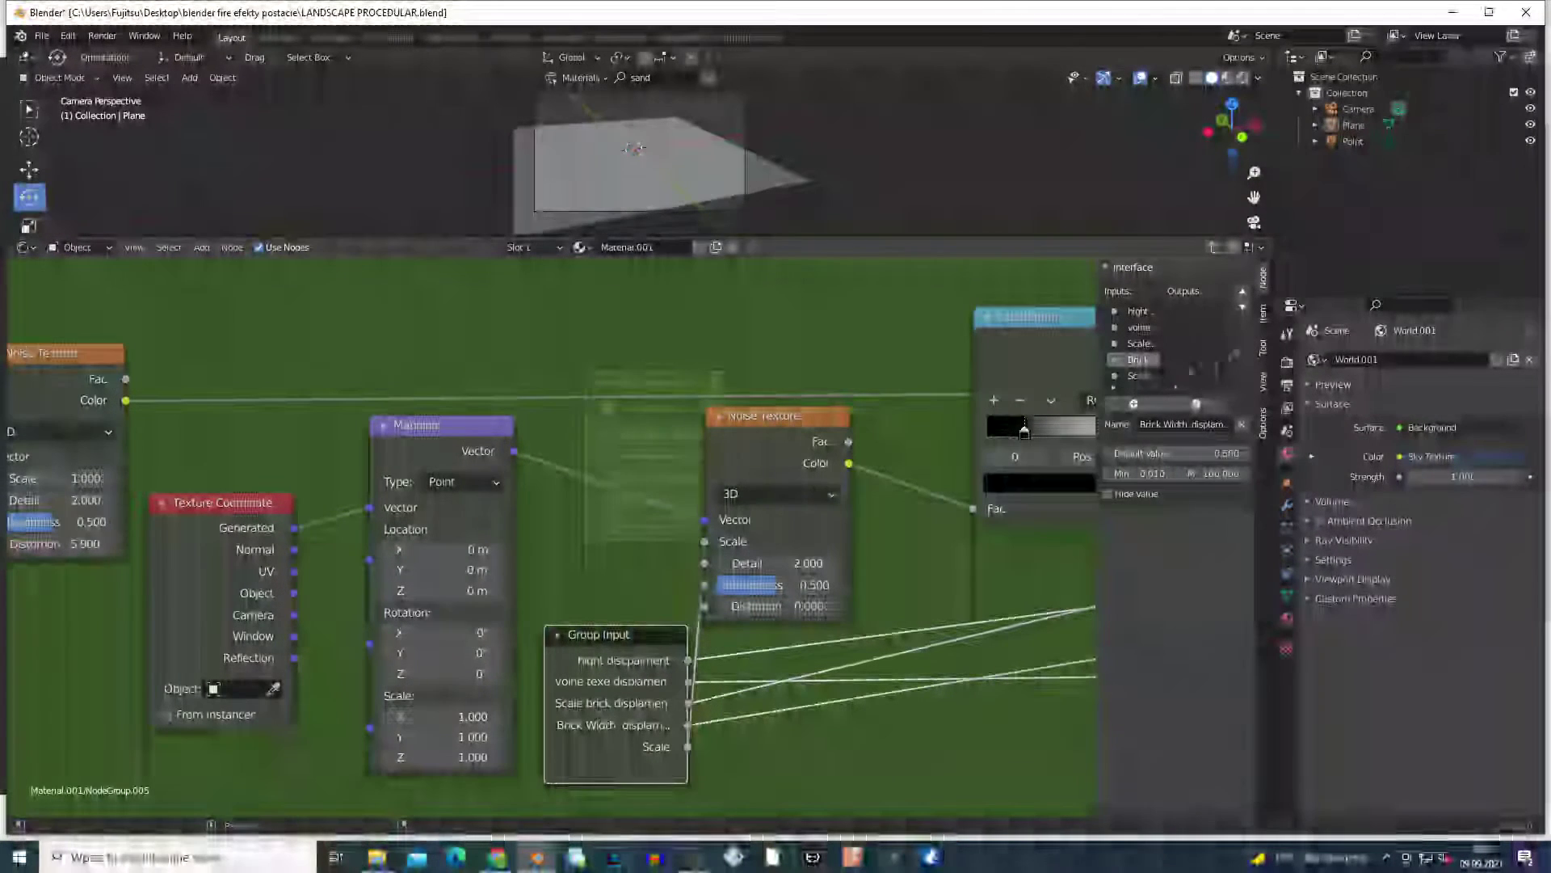
{"action": "double_click", "coordinate": [1138, 376]}
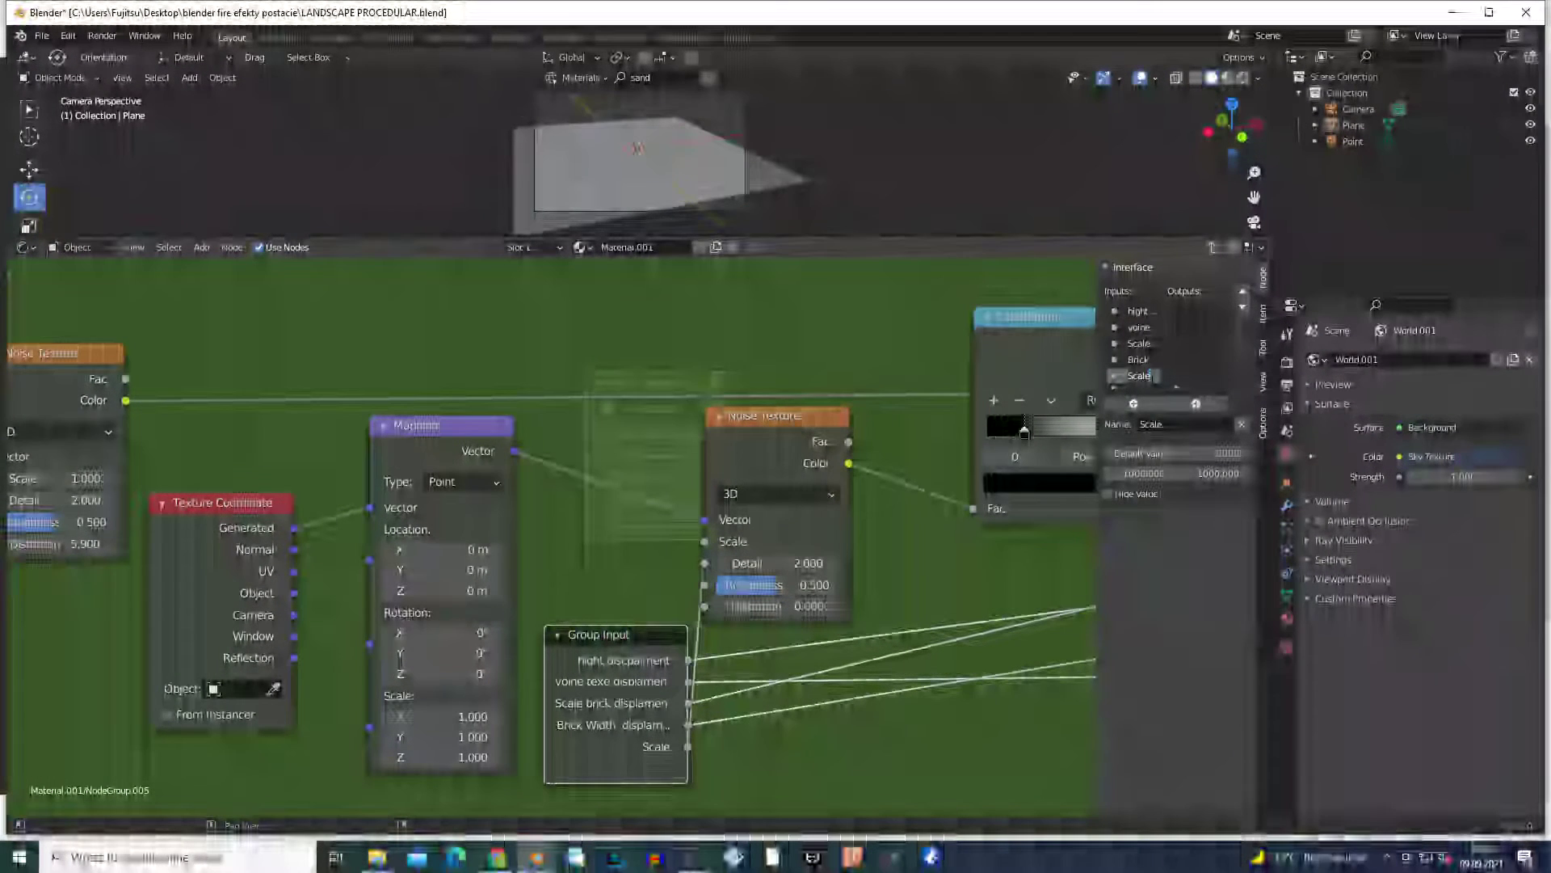
{"action": "double_click", "coordinate": [1153, 376]}
{"action": "type", "text": "noise.displament"}
{"action": "key", "text": "Return"}
- Move the Group Input below the first Noise Texture, expose the Mapping node's Scale on it and rename the input "Scale mapping displament"
{"action": "left_click_drag", "start_coordinate": [598, 702], "coordinate": [88, 768]}
{"action": "scroll", "coordinate": [242, 658], "scroll_direction": "down", "scroll_amount": 4}
{"action": "left_click_drag", "start_coordinate": [270, 643], "coordinate": [284, 593]}
{"action": "left_click_drag", "start_coordinate": [255, 783], "coordinate": [426, 683]}
{"action": "scroll", "coordinate": [1129, 359], "scroll_direction": "down", "scroll_amount": 1}
{"action": "left_click", "coordinate": [1130, 377]}
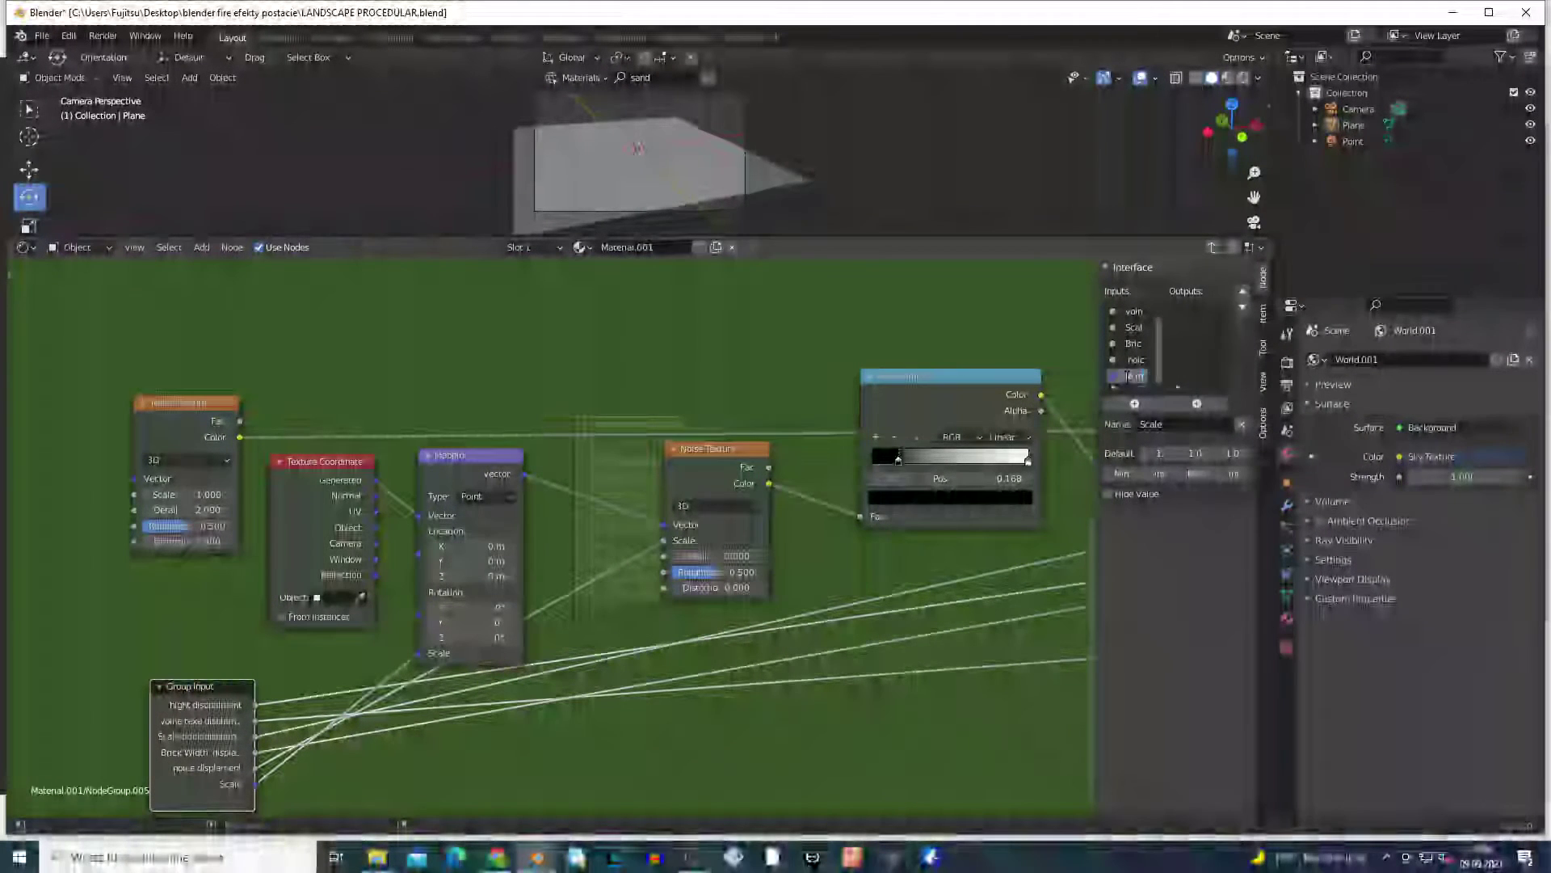
{"action": "type", "text": "plament"}
{"action": "key", "text": "Return"}
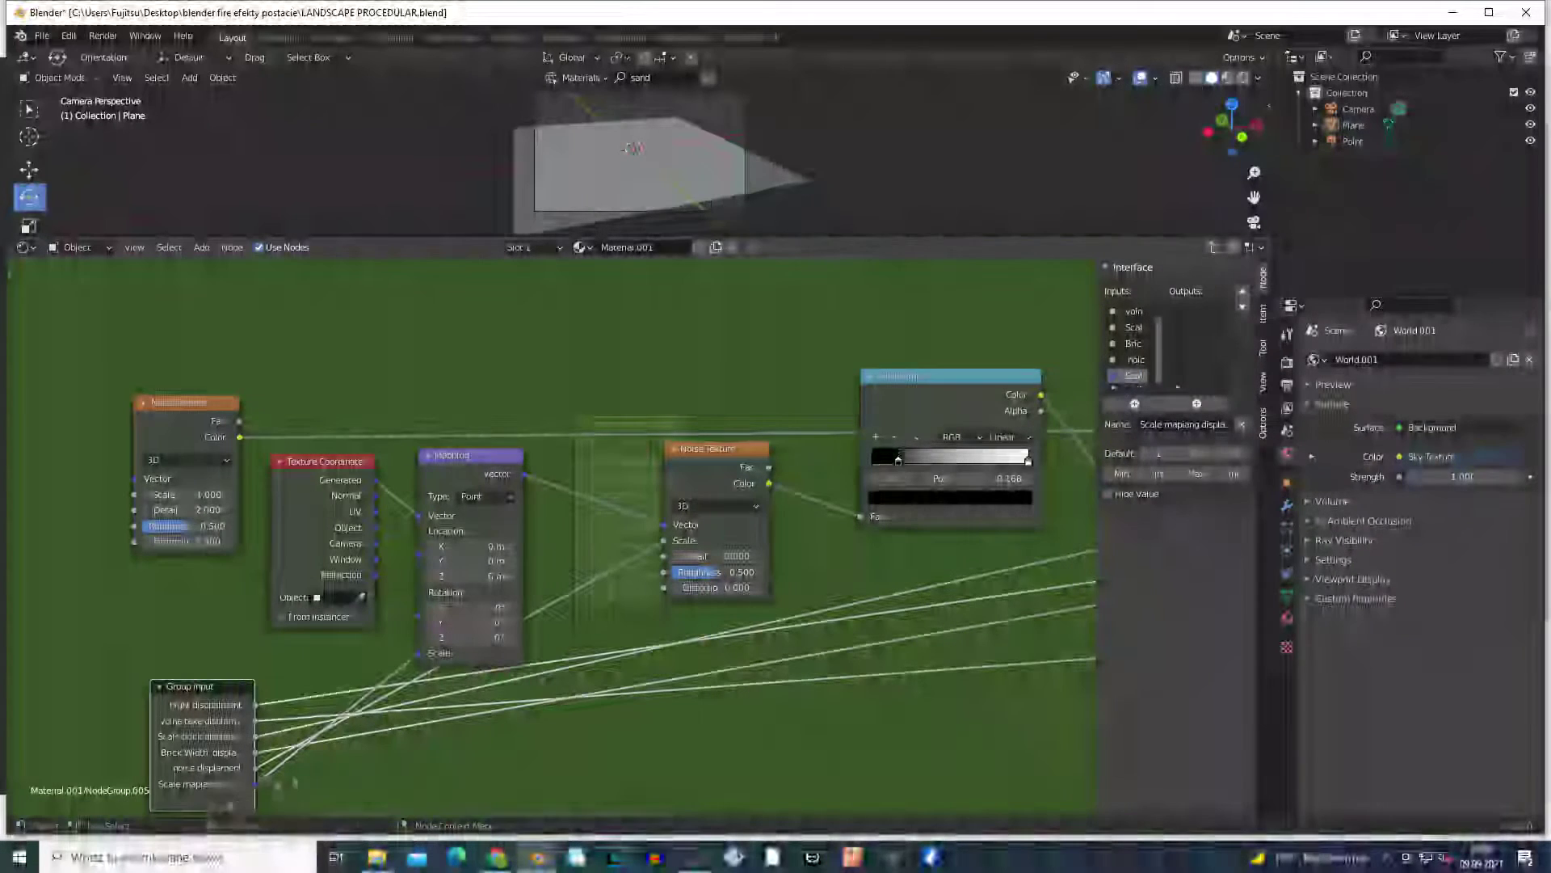
{"action": "left_click_drag", "start_coordinate": [426, 593], "coordinate": [423, 622]}
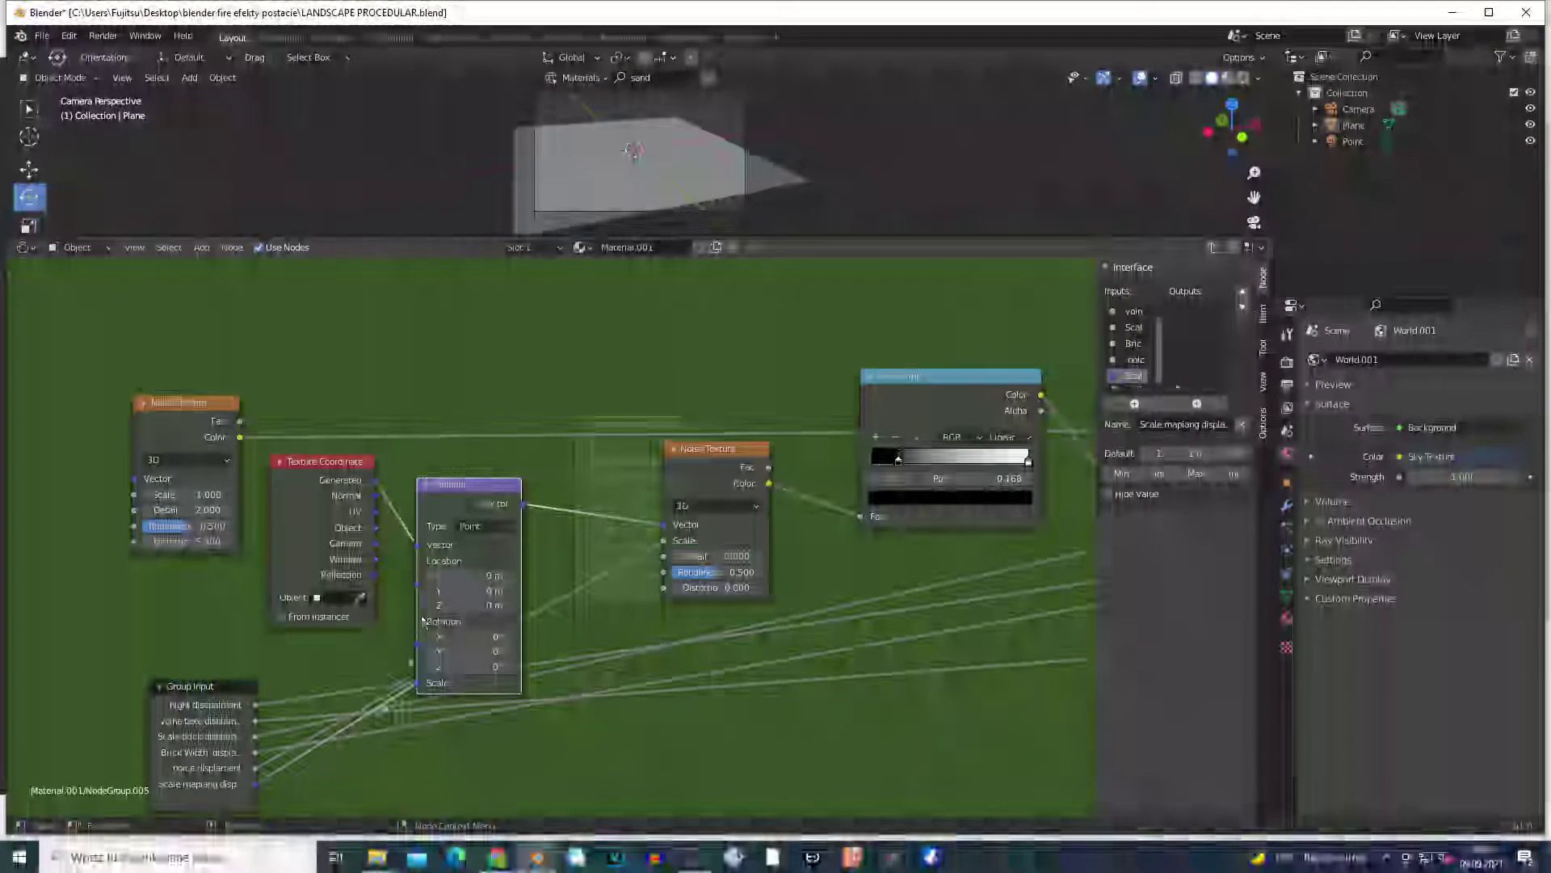
{"action": "left_click_drag", "start_coordinate": [417, 683], "coordinate": [371, 763]}
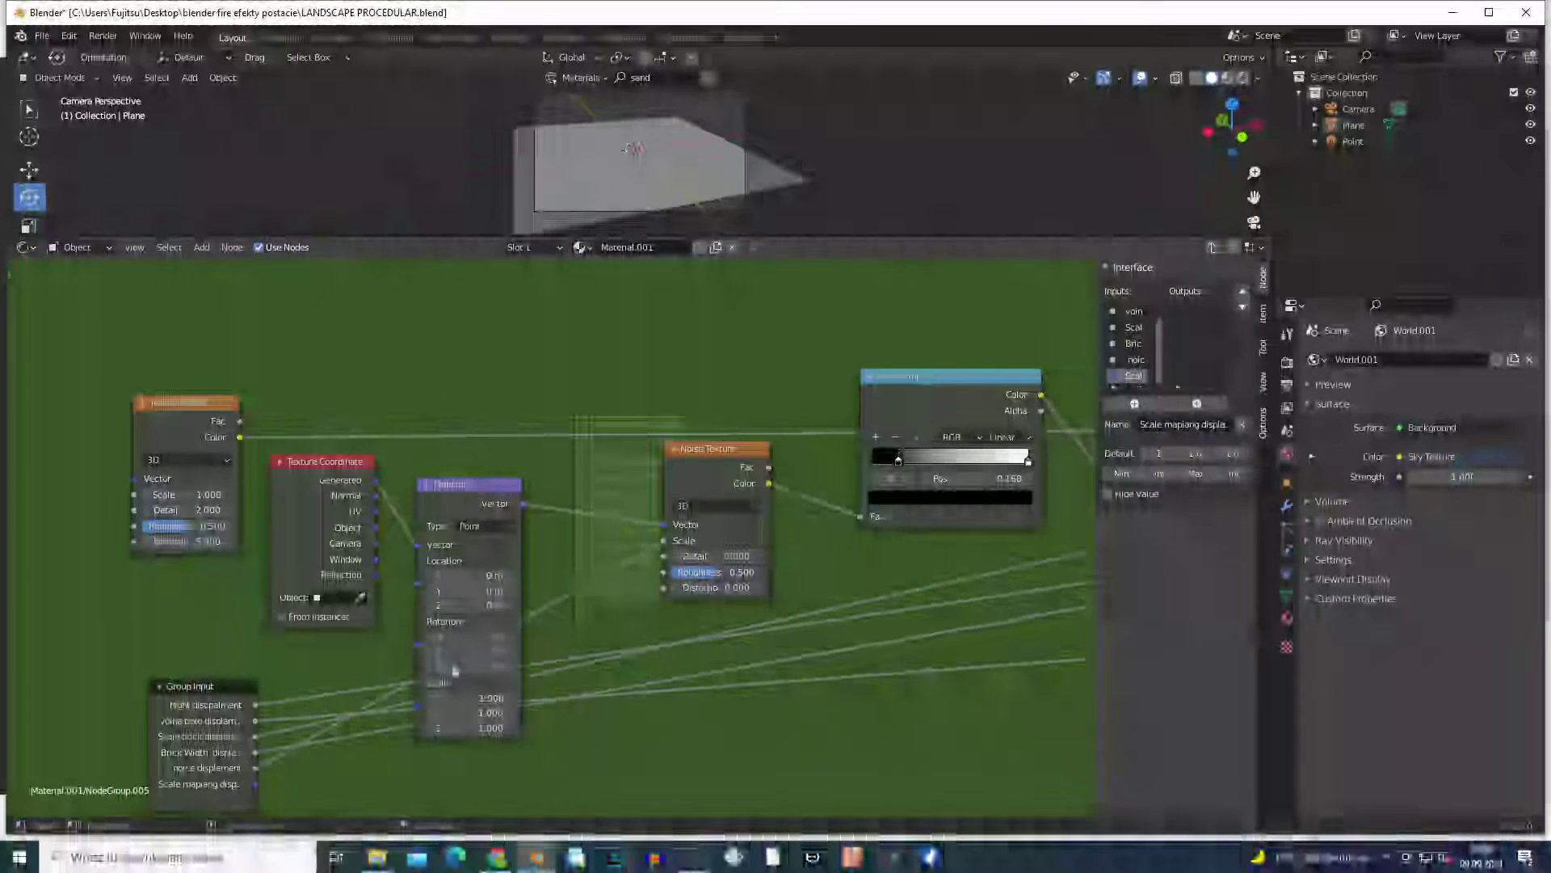
{"action": "key", "text": "ctrl+z"}
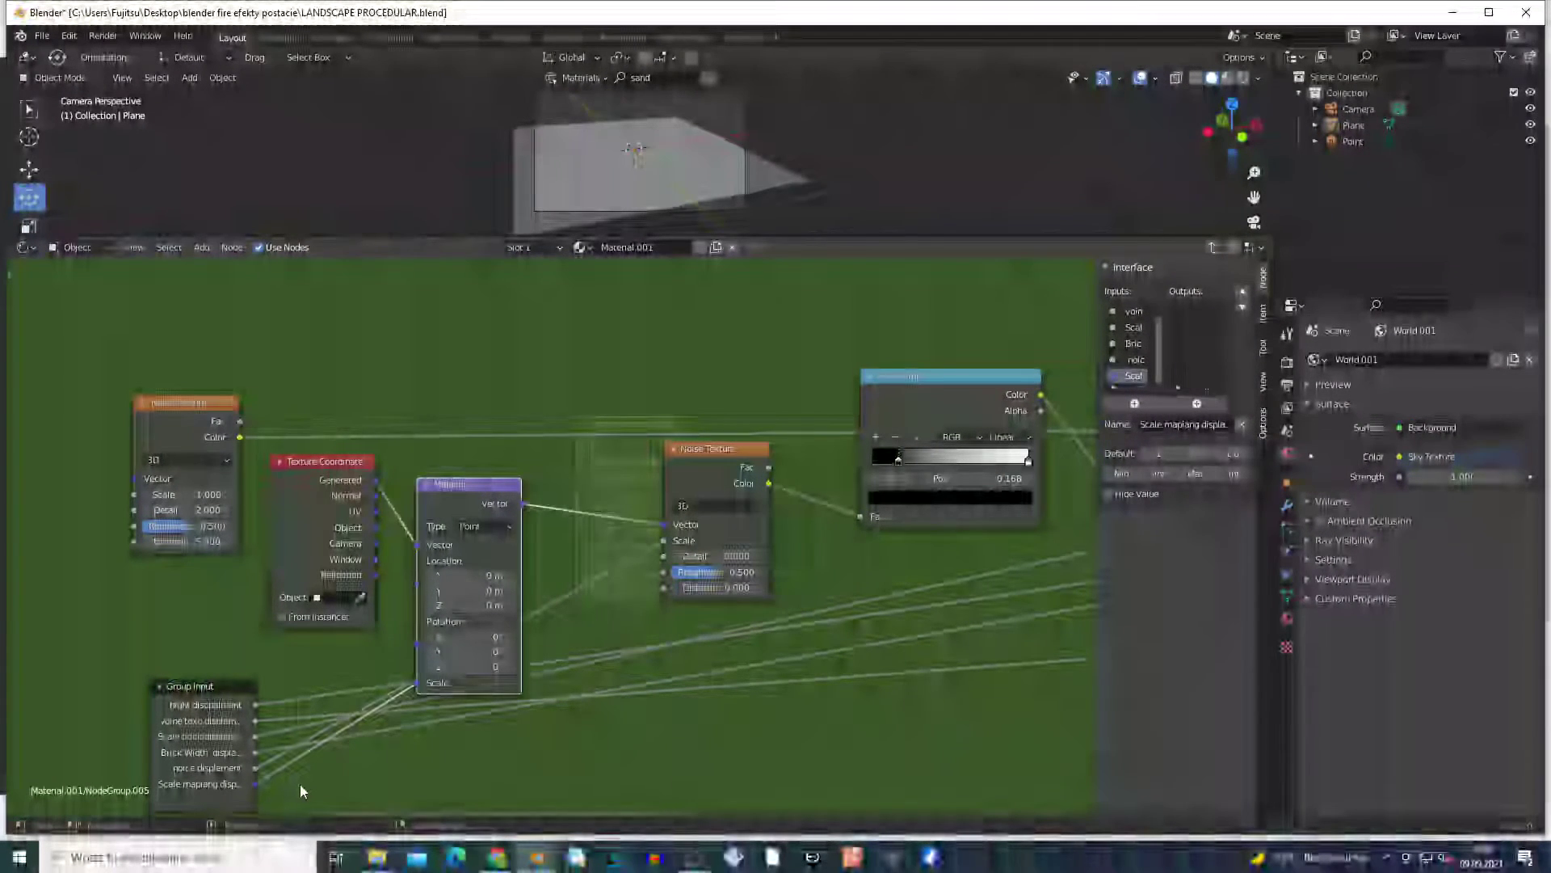
{"action": "key", "text": "ctrl+z"}
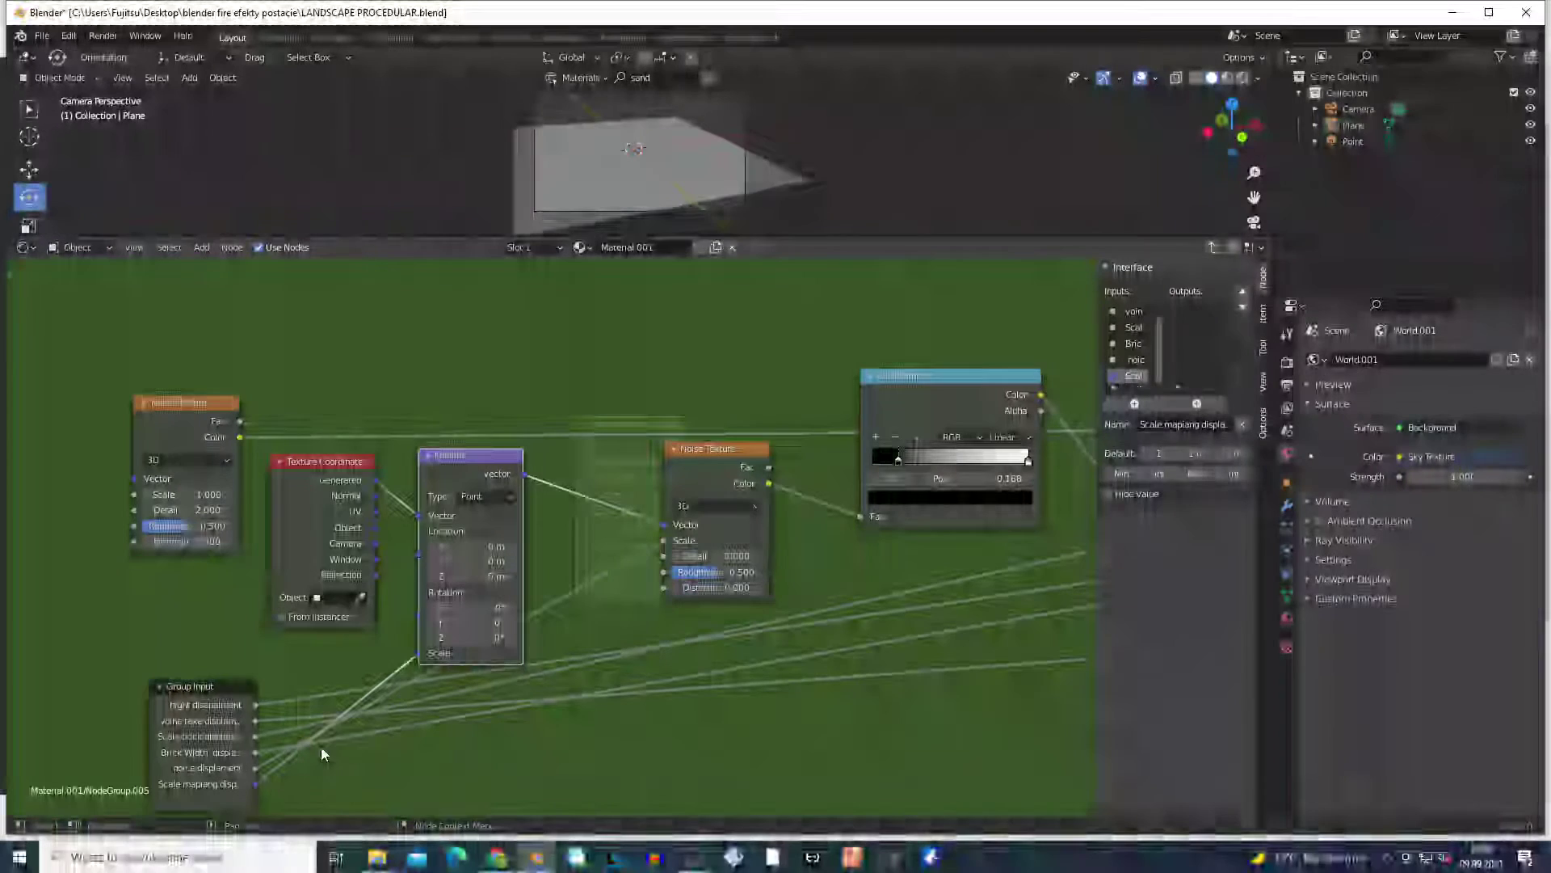
- Connect a new Group Input socket to the Mapping node's Rotation and rename it "Rotation maping displament"
{"action": "left_click_drag", "start_coordinate": [249, 808], "coordinate": [420, 616]}
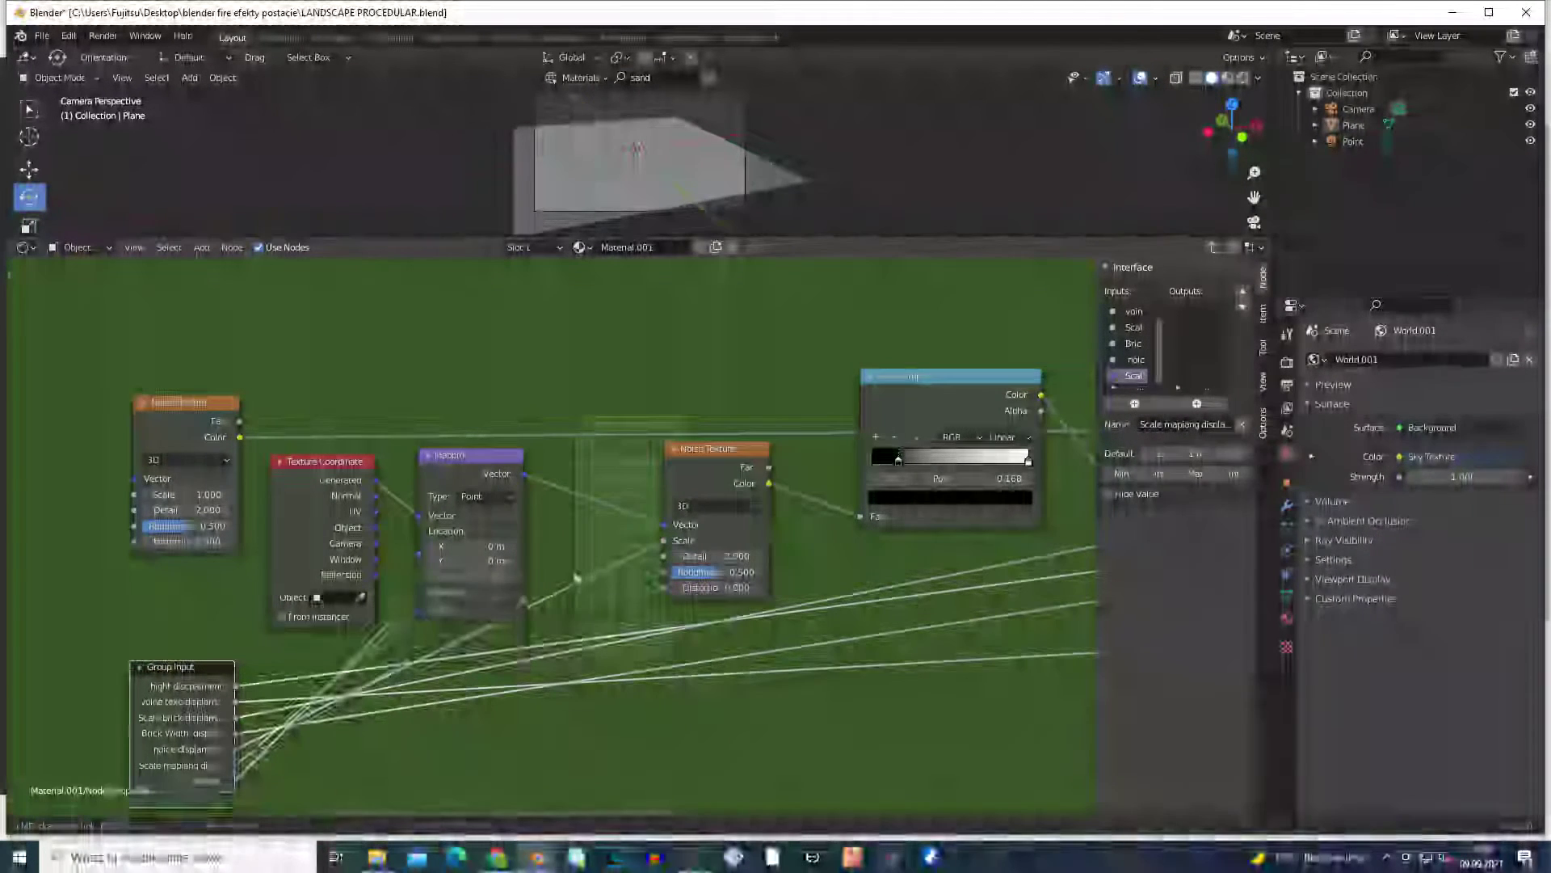
{"action": "scroll", "coordinate": [1138, 373], "scroll_direction": "down", "scroll_amount": 1}
{"action": "left_click", "coordinate": [1134, 376]}
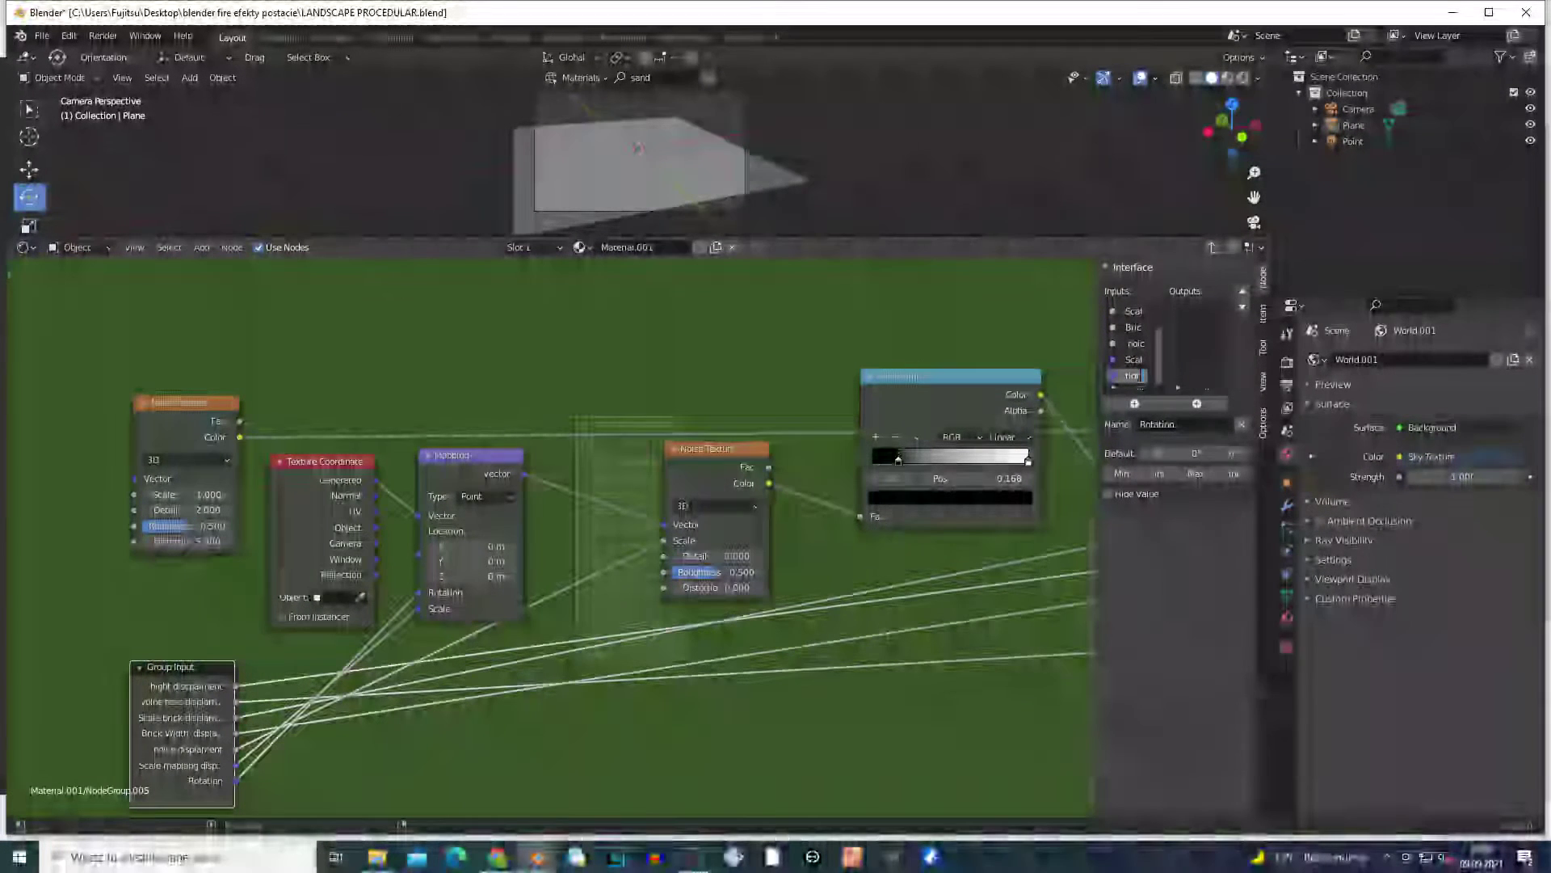
{"action": "type", "text": "maping displament"}
{"action": "key", "text": "Return"}
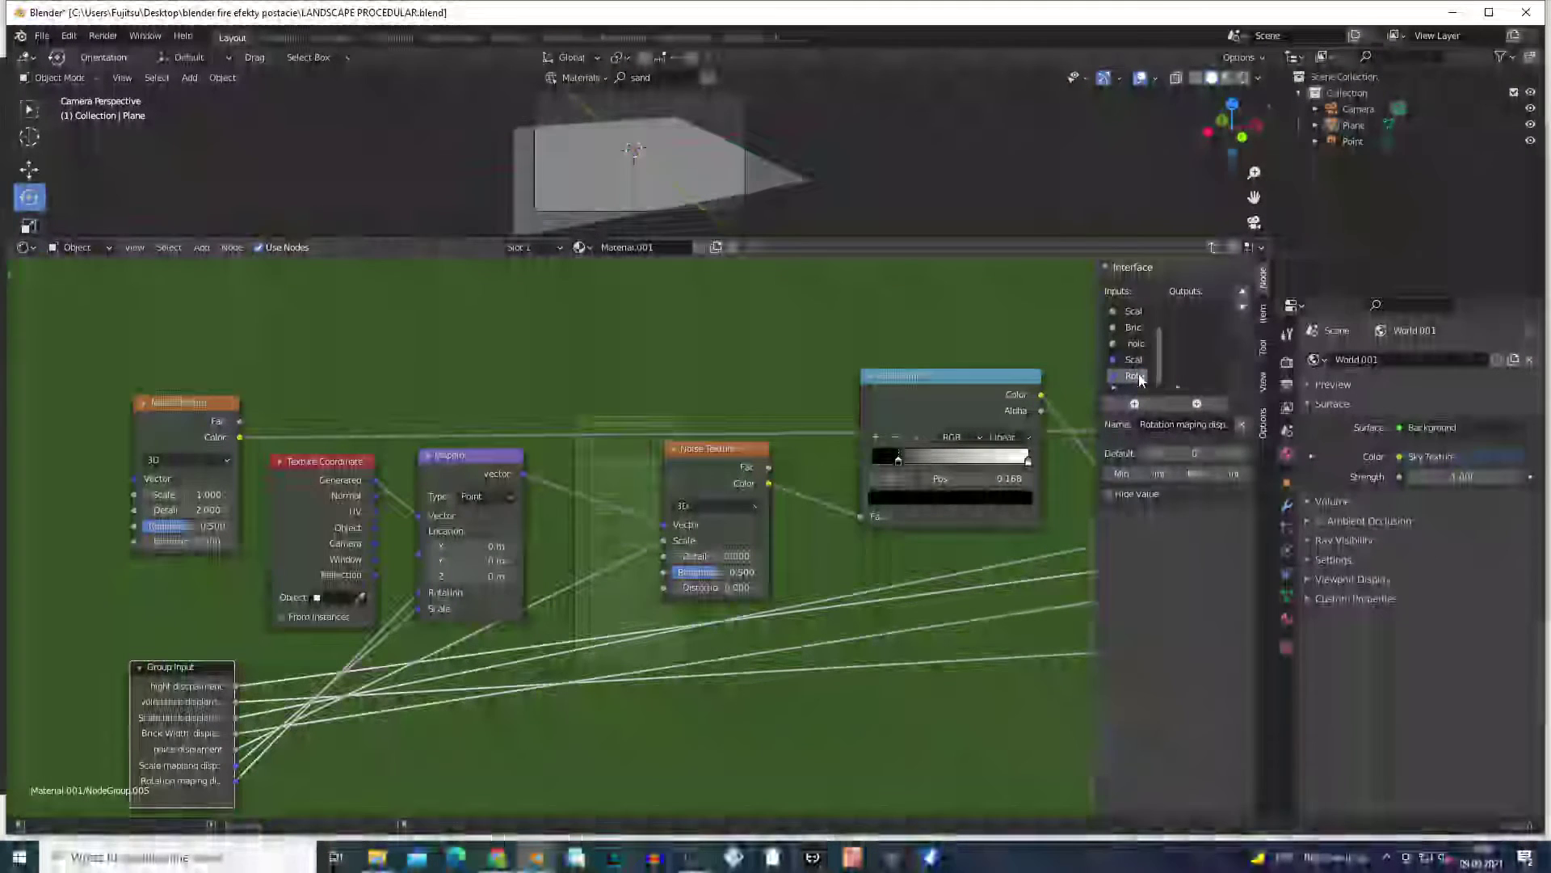
- Connect a new Group Input socket to the Mapping node's Location and rename it "Location maping displament"
{"action": "left_click_drag", "start_coordinate": [233, 797], "coordinate": [419, 531]}
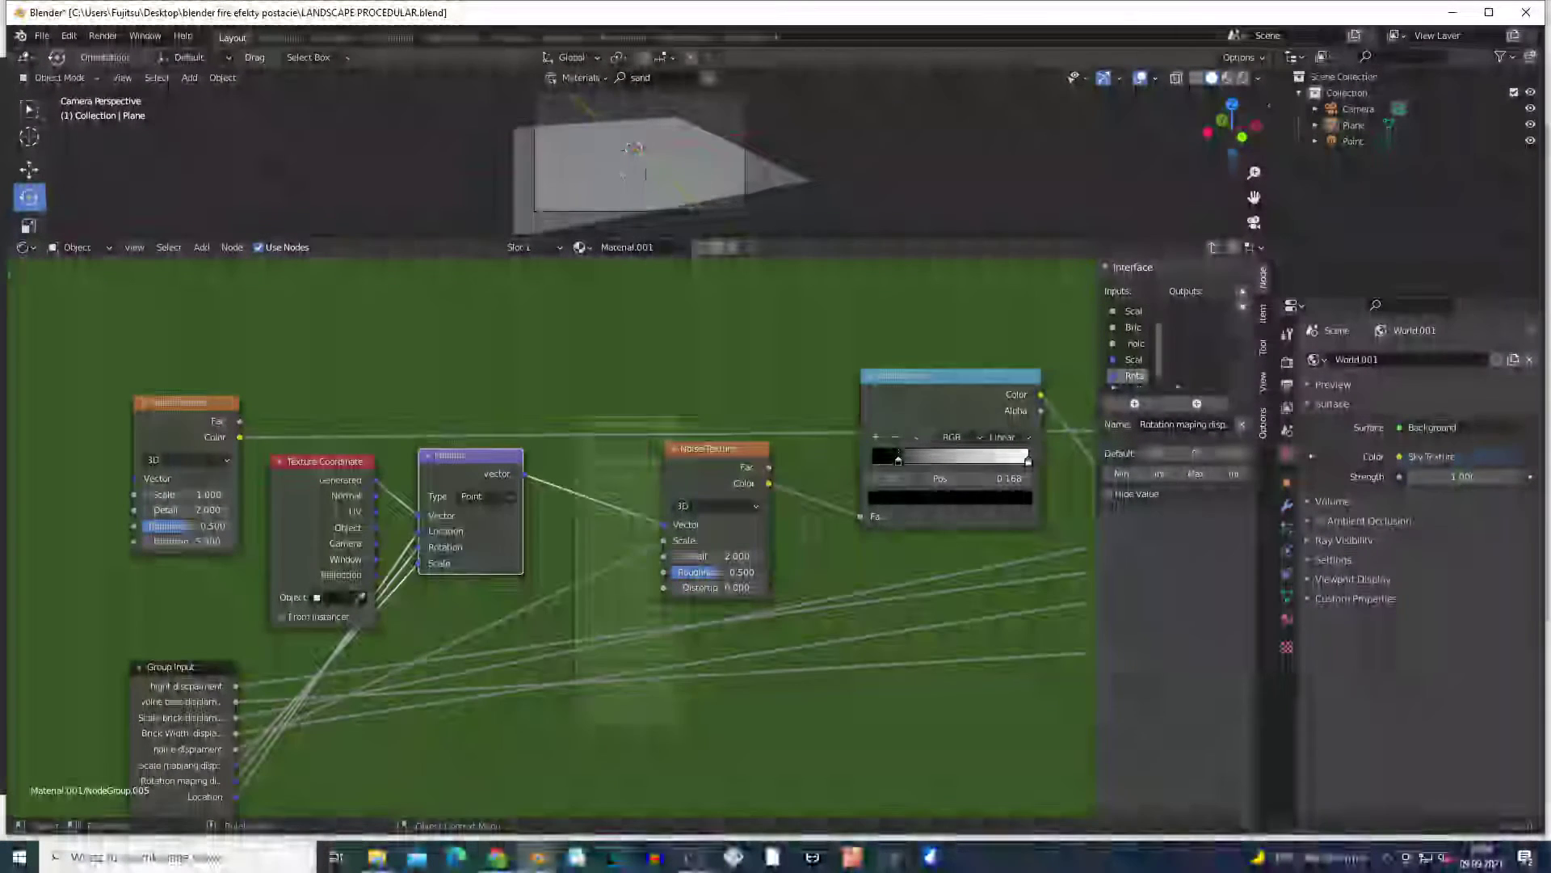
{"action": "scroll", "coordinate": [1139, 365], "scroll_direction": "down", "scroll_amount": 1}
{"action": "left_click", "coordinate": [1132, 377]}
{"action": "double_click", "coordinate": [1134, 376]}
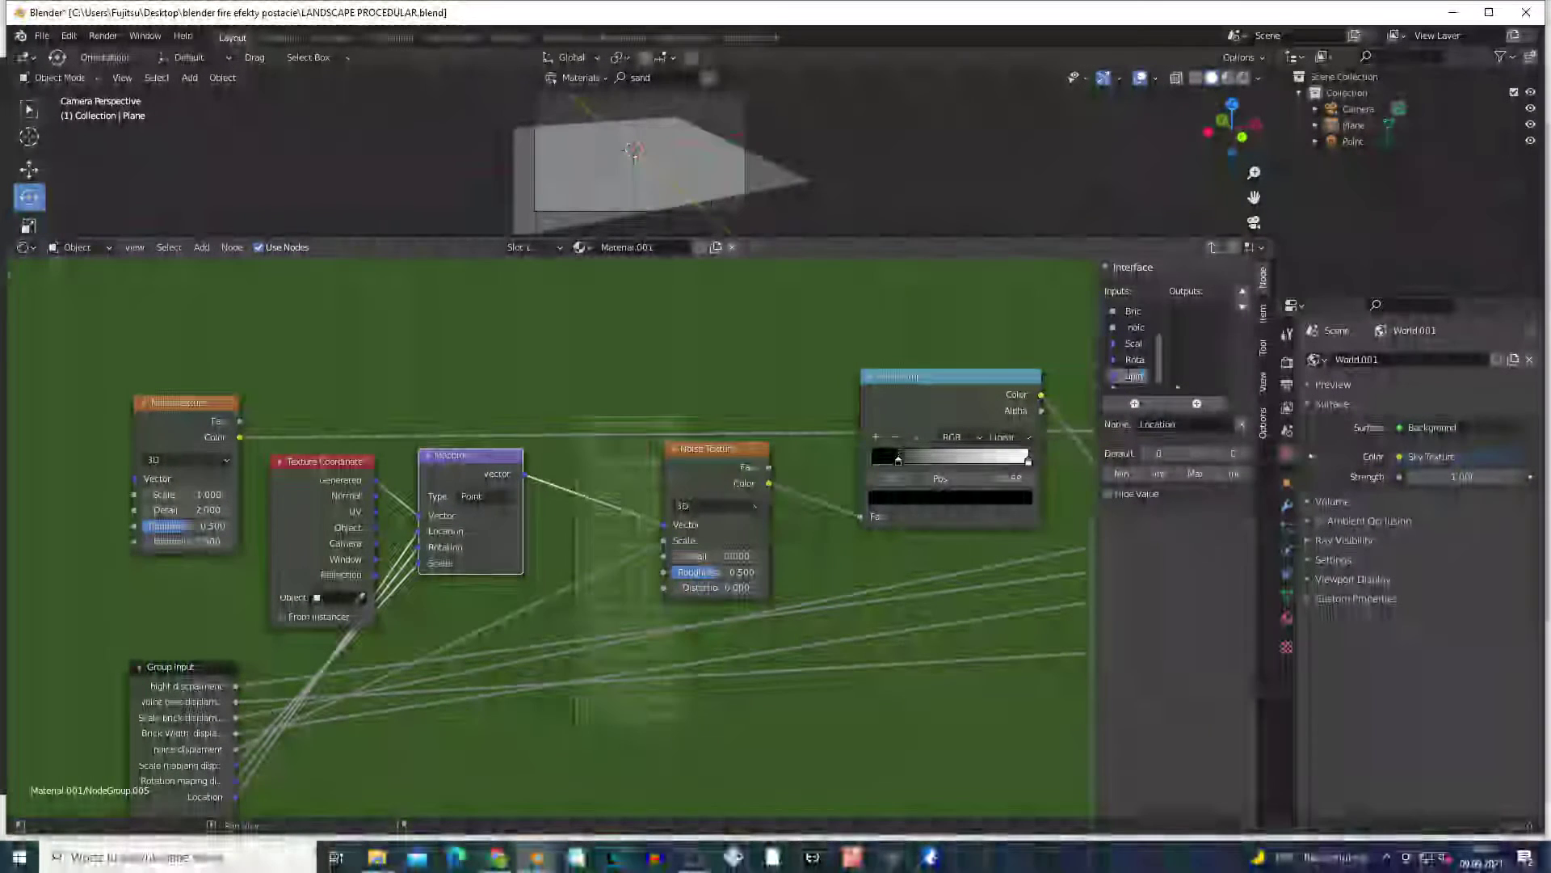
- Move the Group Input node to the start of the displacement branch, ahead of the first Noise Texture
{"action": "scroll", "coordinate": [267, 667], "scroll_direction": "down", "scroll_amount": 2}
{"action": "left_click_drag", "start_coordinate": [267, 668], "coordinate": [80, 566]}
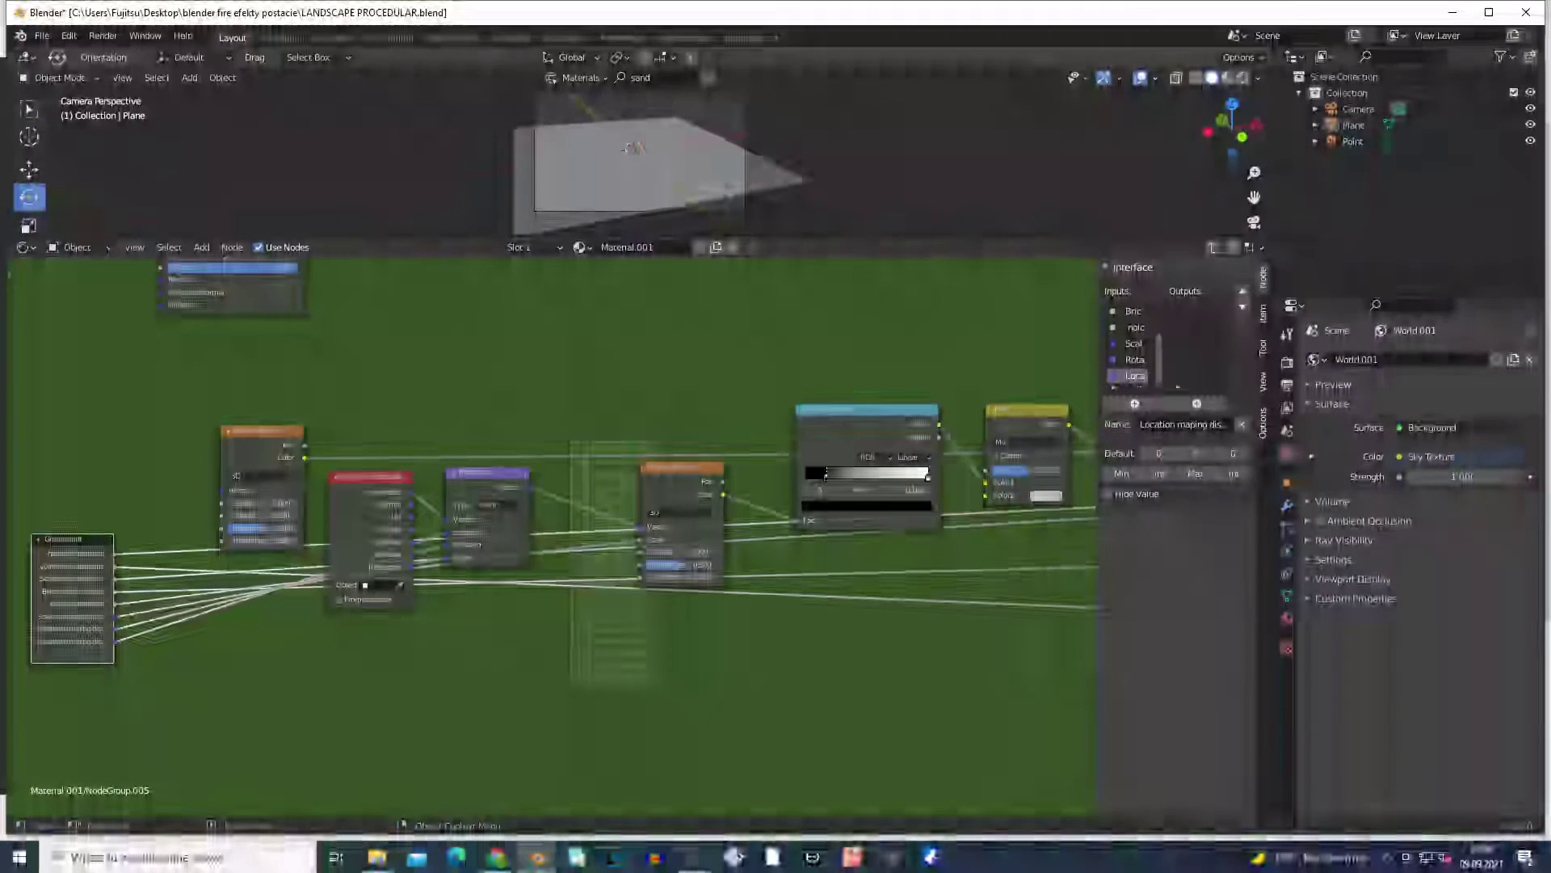
{"action": "middle_click_drag", "start_coordinate": [187, 740], "coordinate": [249, 730]}
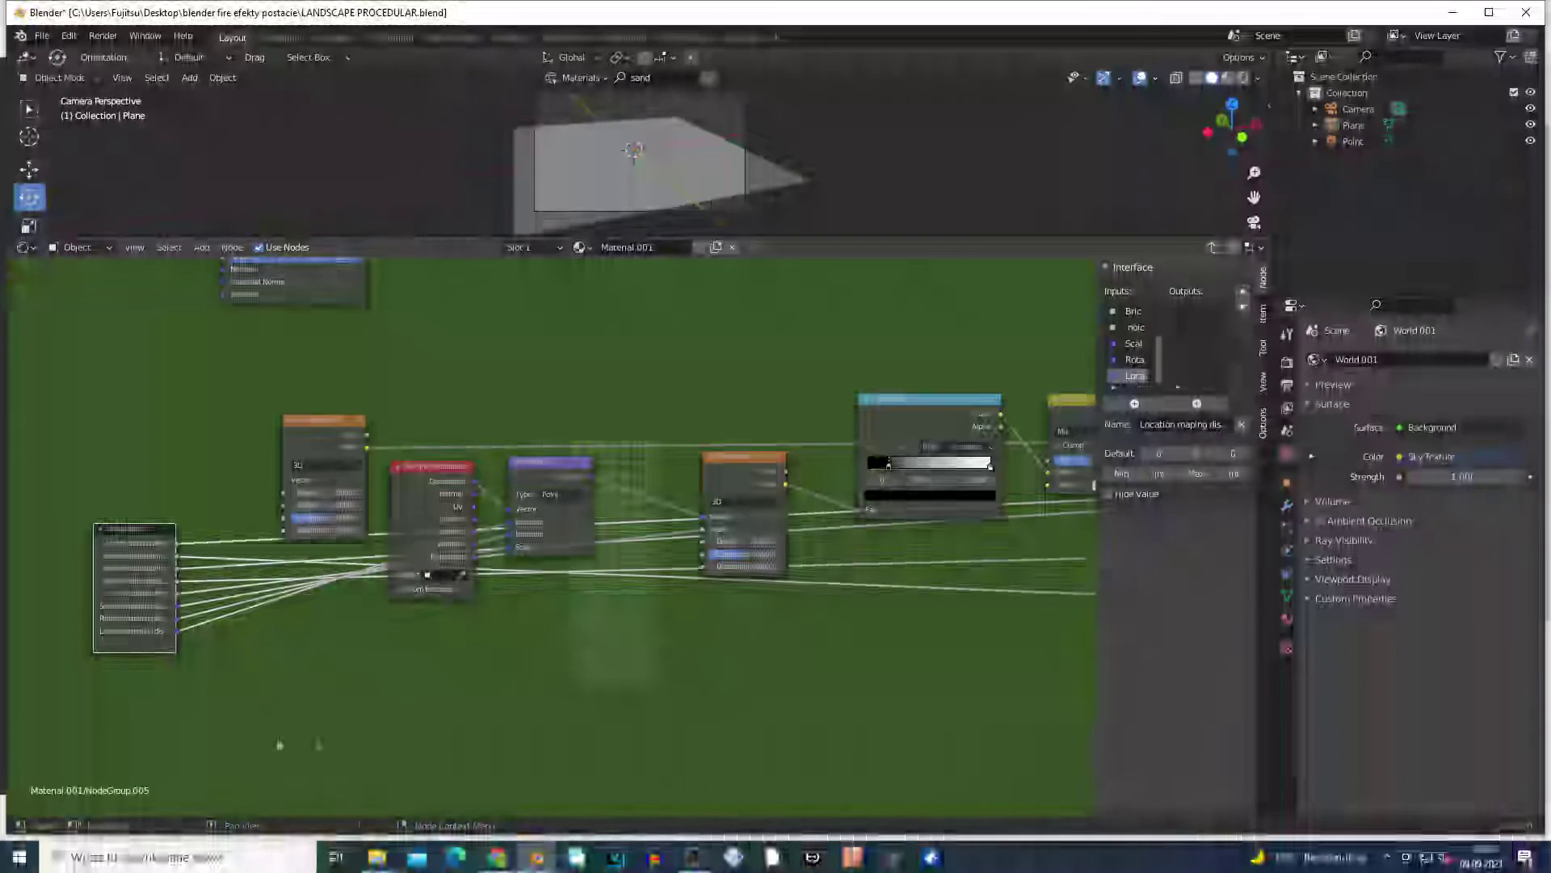
{"action": "scroll", "coordinate": [319, 744], "scroll_direction": "down", "scroll_amount": 1}
{"action": "middle_click_drag", "start_coordinate": [345, 773], "coordinate": [437, 792]}
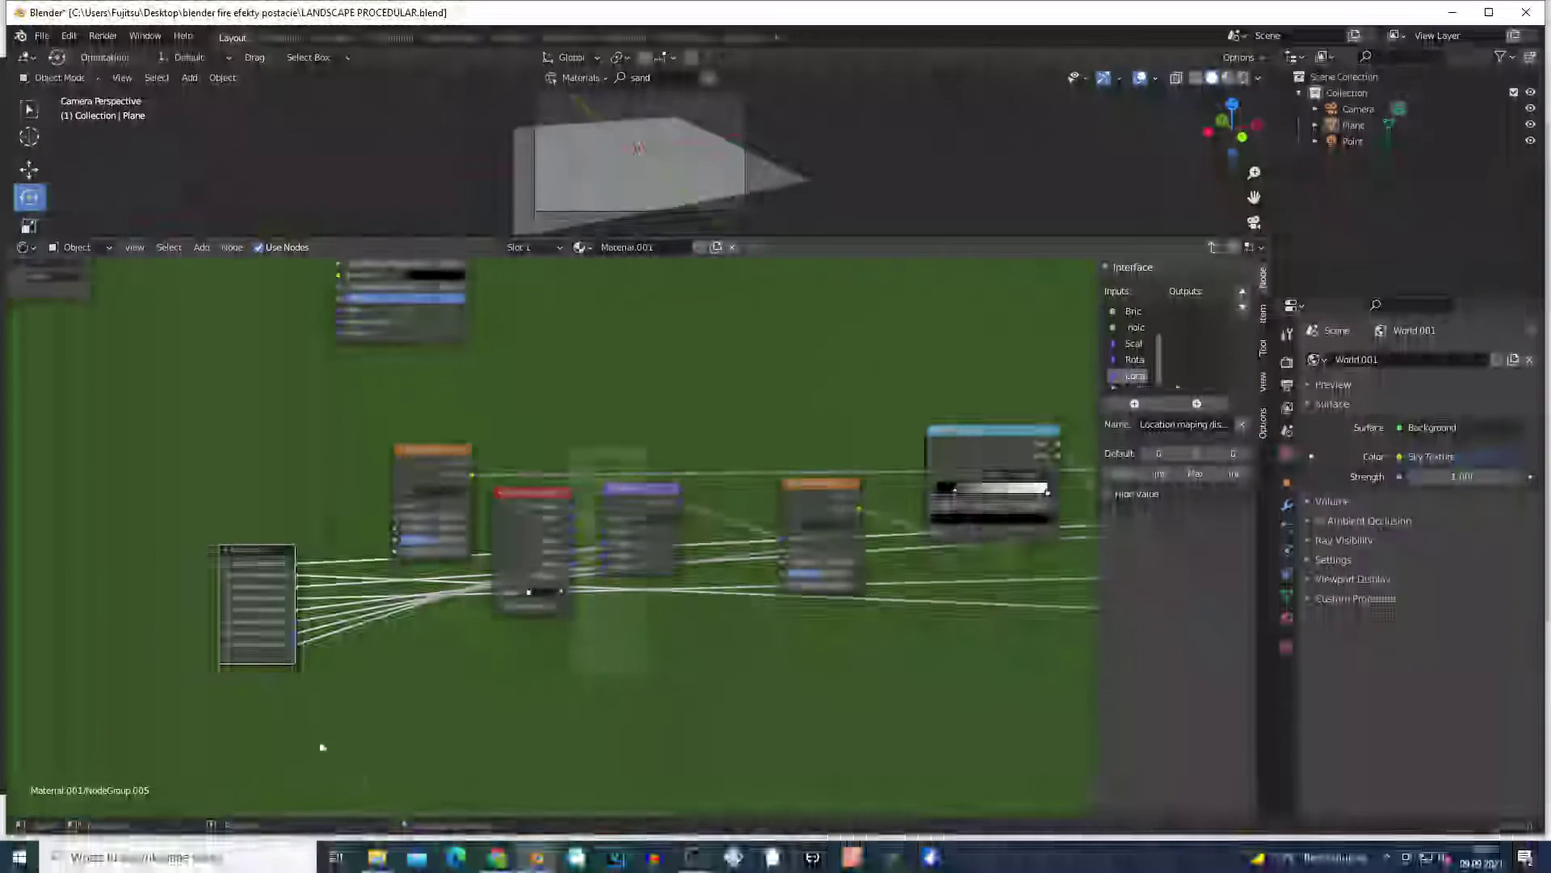
{"action": "scroll", "coordinate": [323, 748], "scroll_direction": "up", "scroll_amount": 2}
{"action": "scroll", "coordinate": [188, 761], "scroll_direction": "up", "scroll_amount": 2}
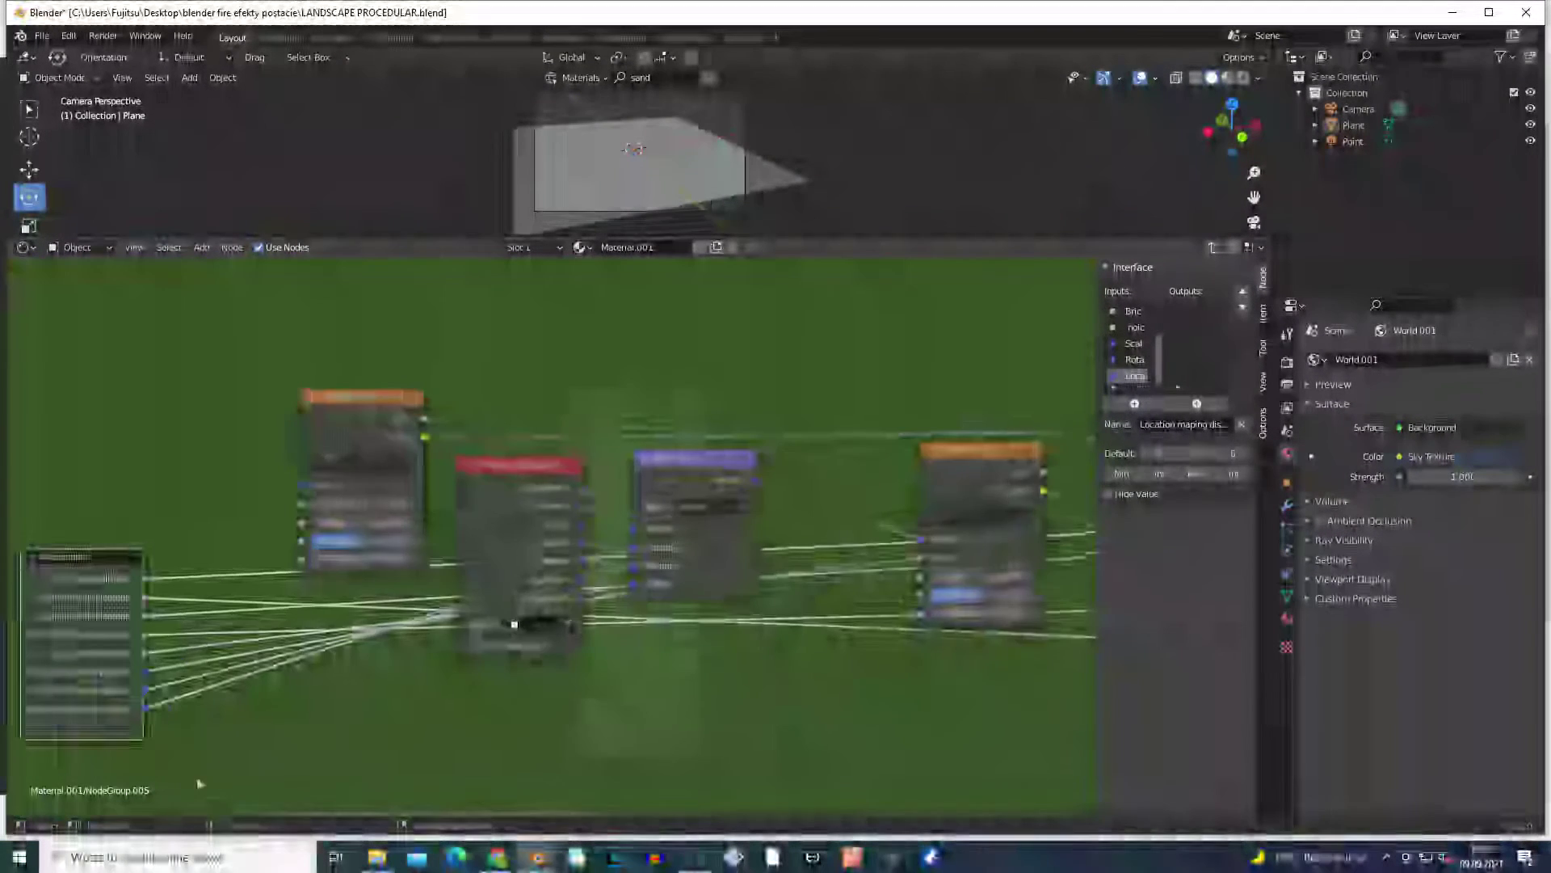
- Connect a new Group Input socket to the first Noise Texture's Scale and rename it as a noise scale input
{"action": "left_click_drag", "start_coordinate": [76, 760], "coordinate": [259, 497]}
{"action": "left_click_drag", "start_coordinate": [299, 372], "coordinate": [274, 451]}
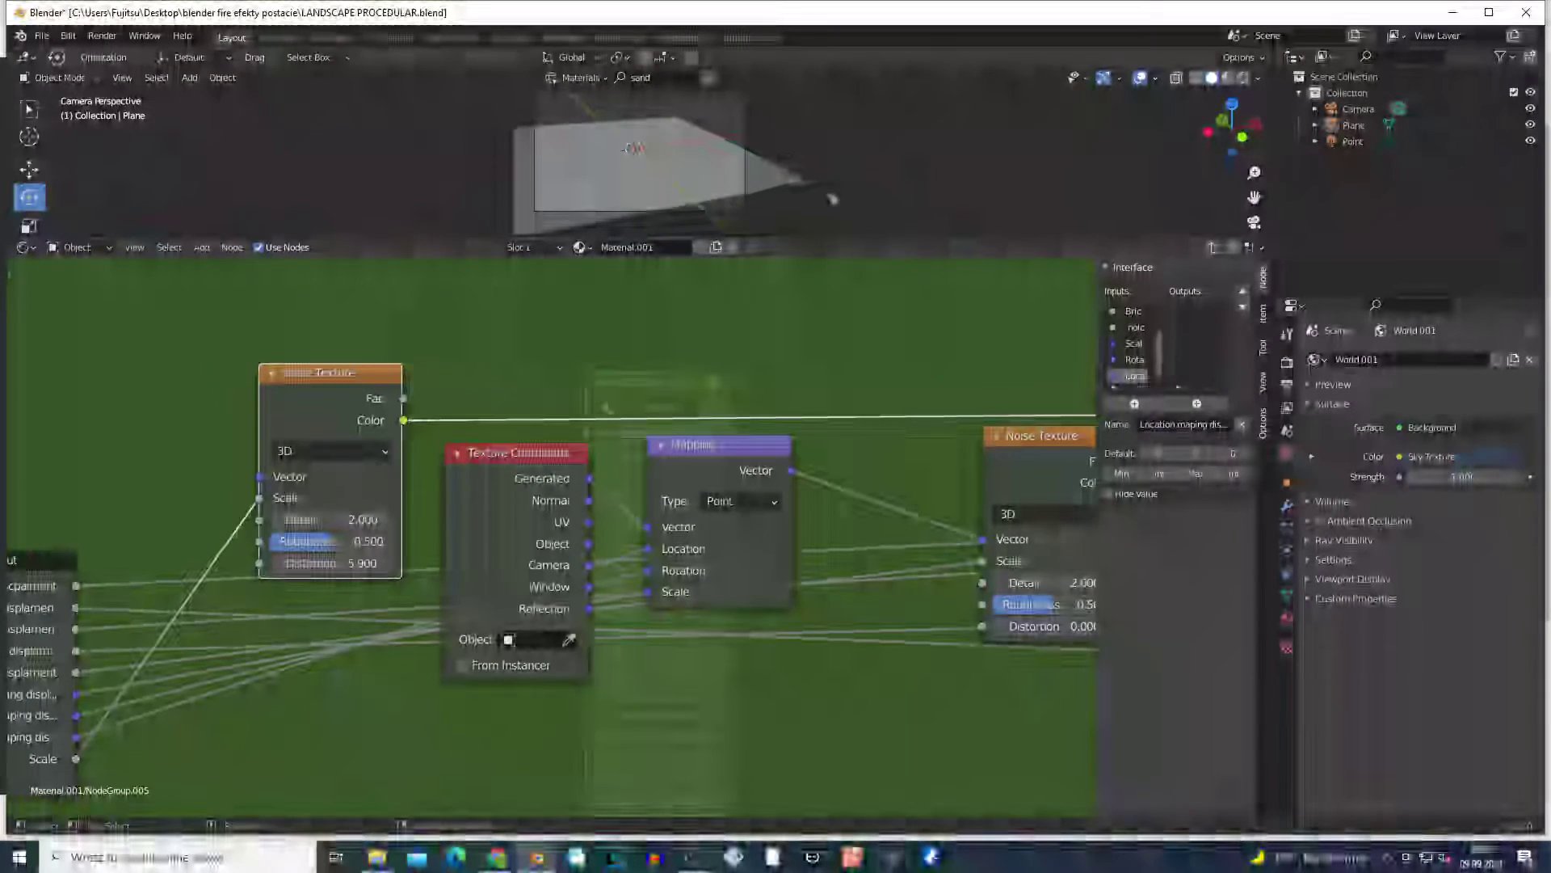
{"action": "scroll", "coordinate": [1137, 373], "scroll_direction": "down", "scroll_amount": 1}
{"action": "left_click", "coordinate": [1136, 375]}
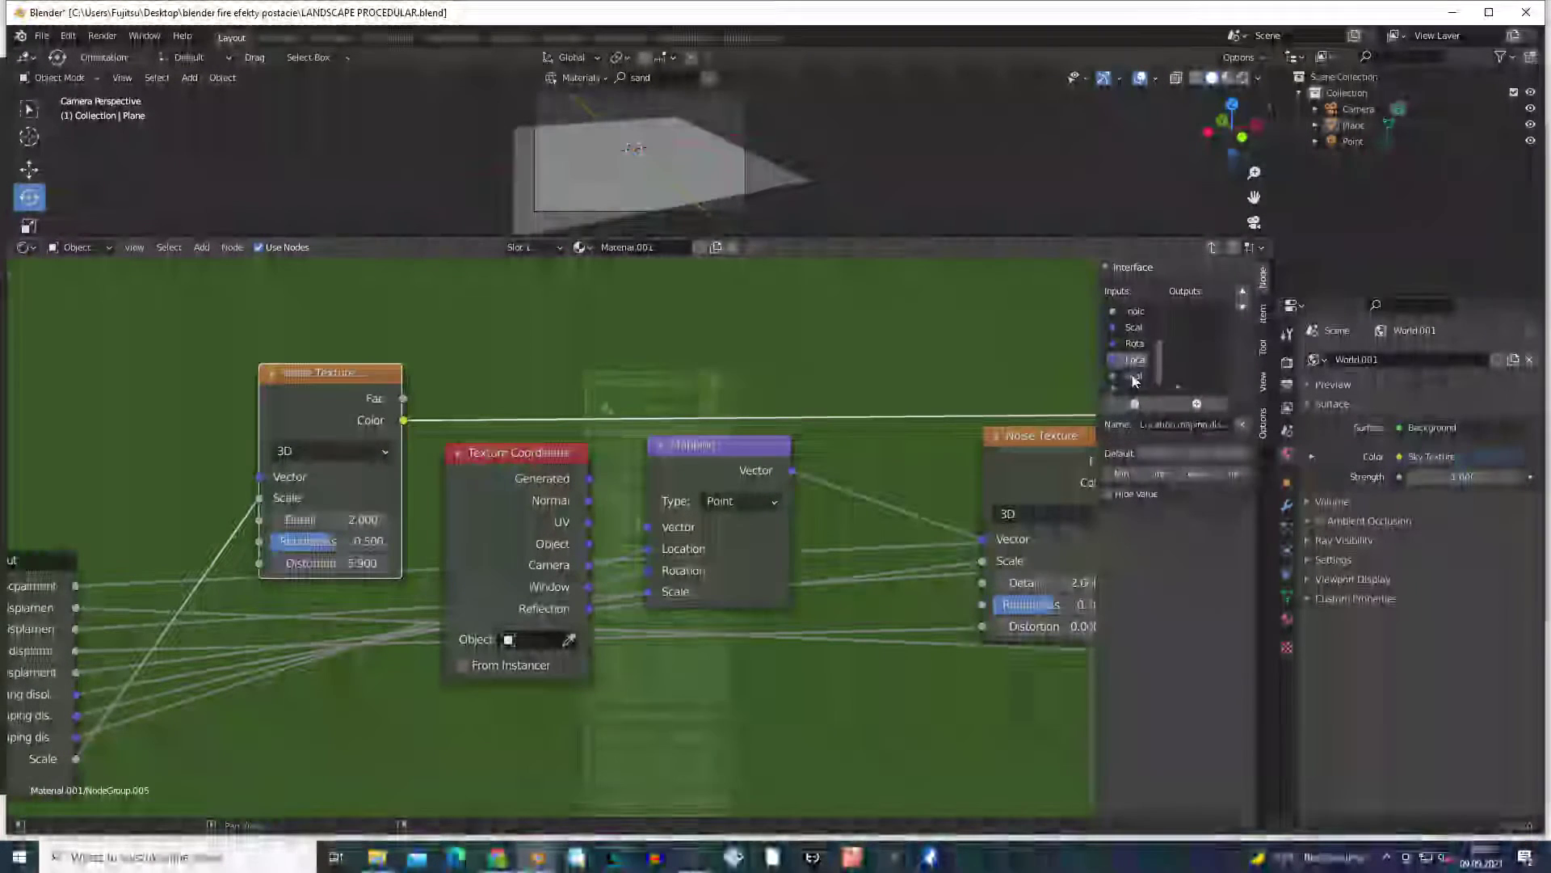
{"action": "type", "text": "noise"}
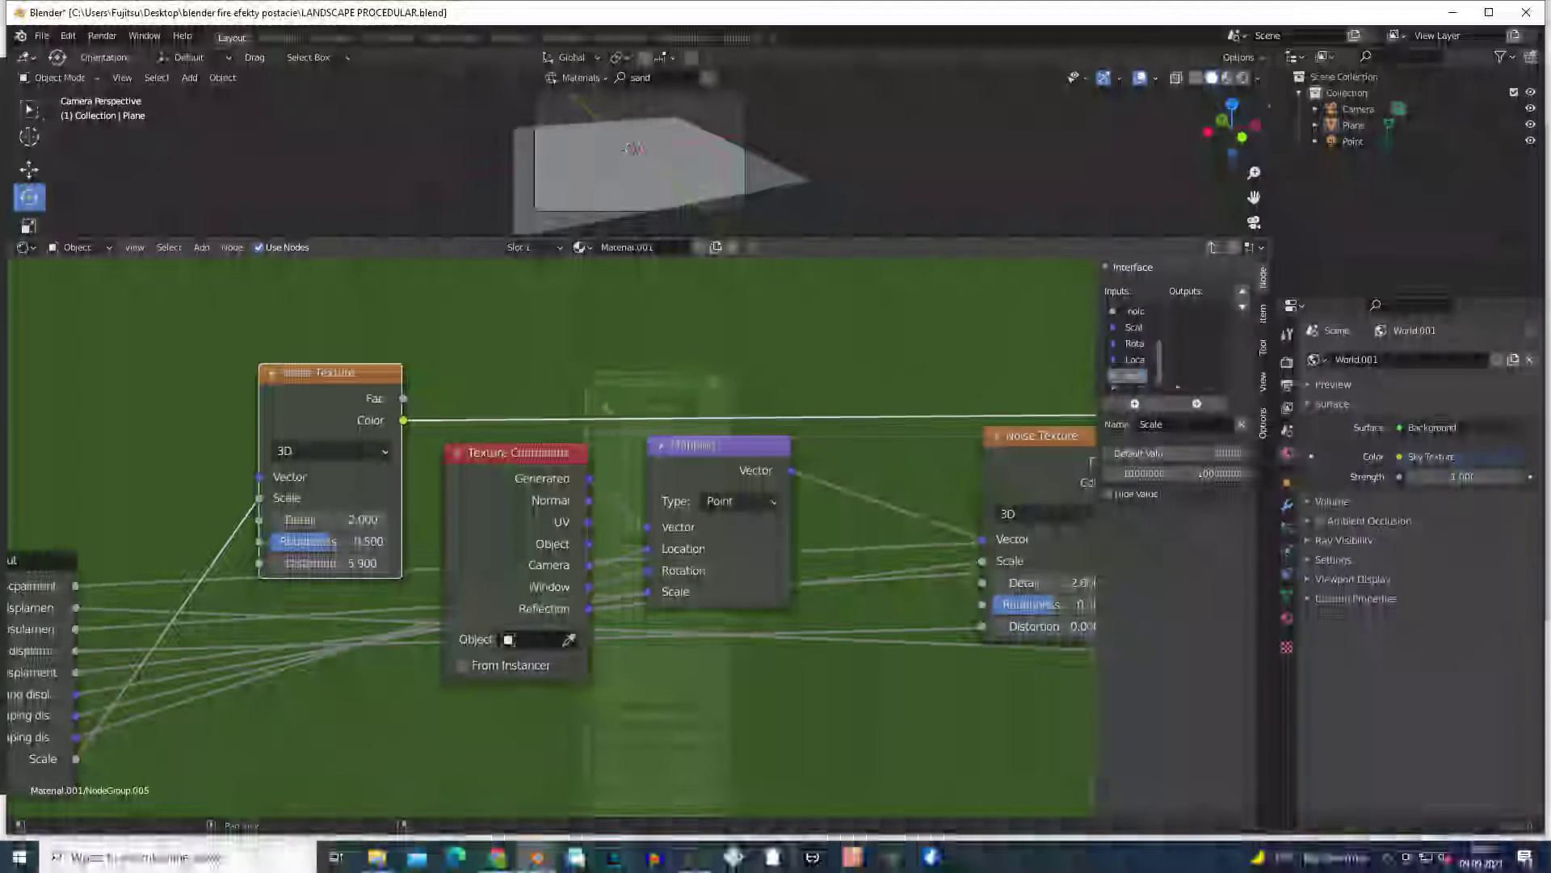
{"action": "key", "text": "Return"}
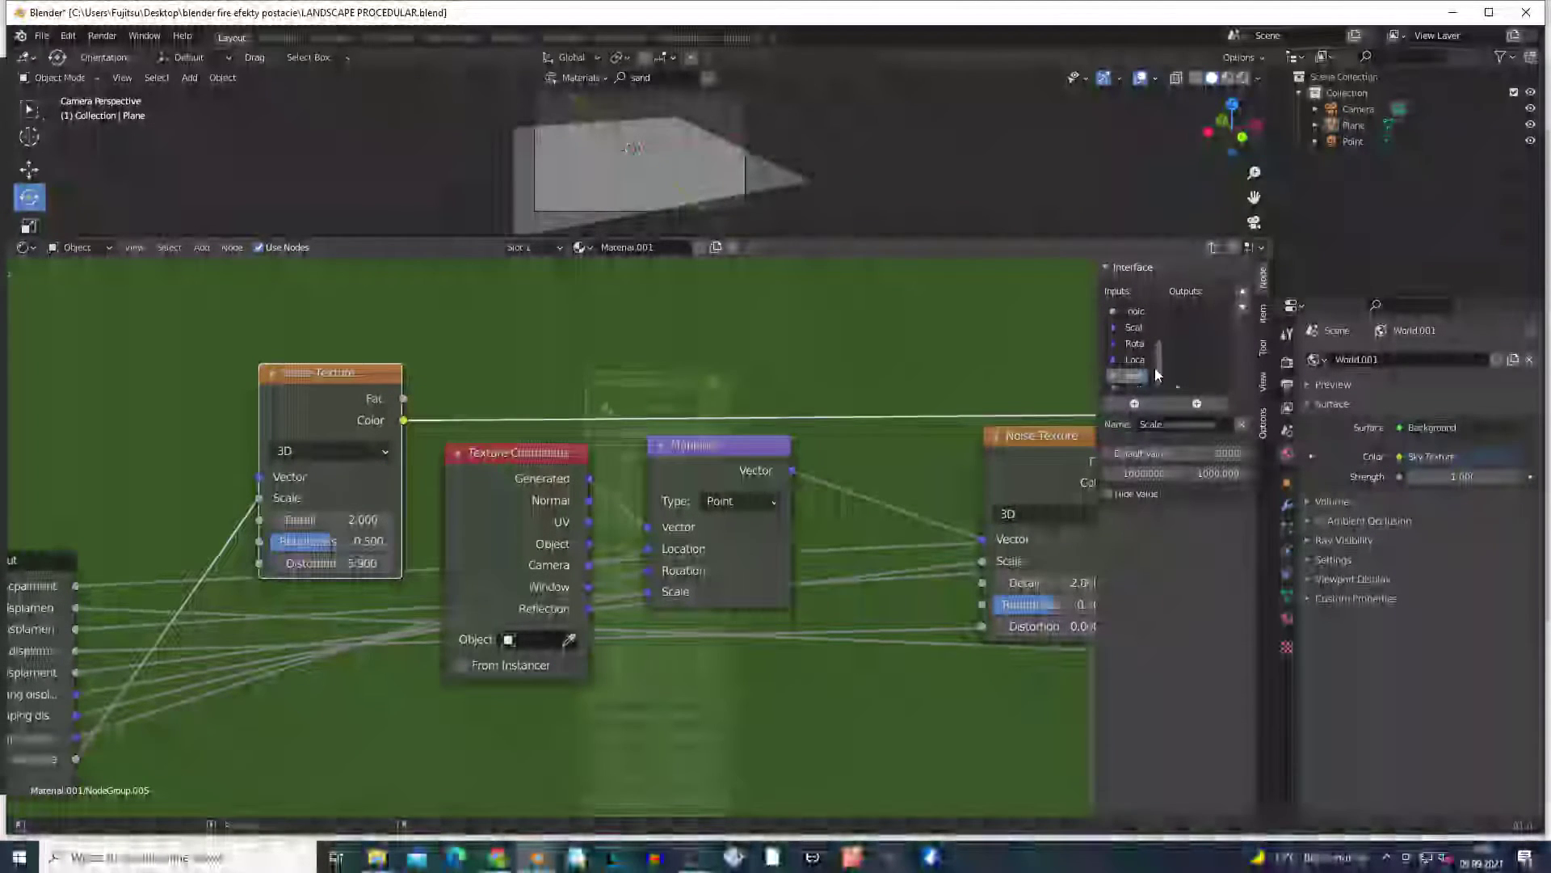
- Move the Group Input node up beneath the two stacked texture nodes of the surface shader branch
{"action": "scroll", "coordinate": [89, 674], "scroll_direction": "down", "scroll_amount": 2}
{"action": "scroll", "coordinate": [89, 685], "scroll_direction": "down", "scroll_amount": 8}
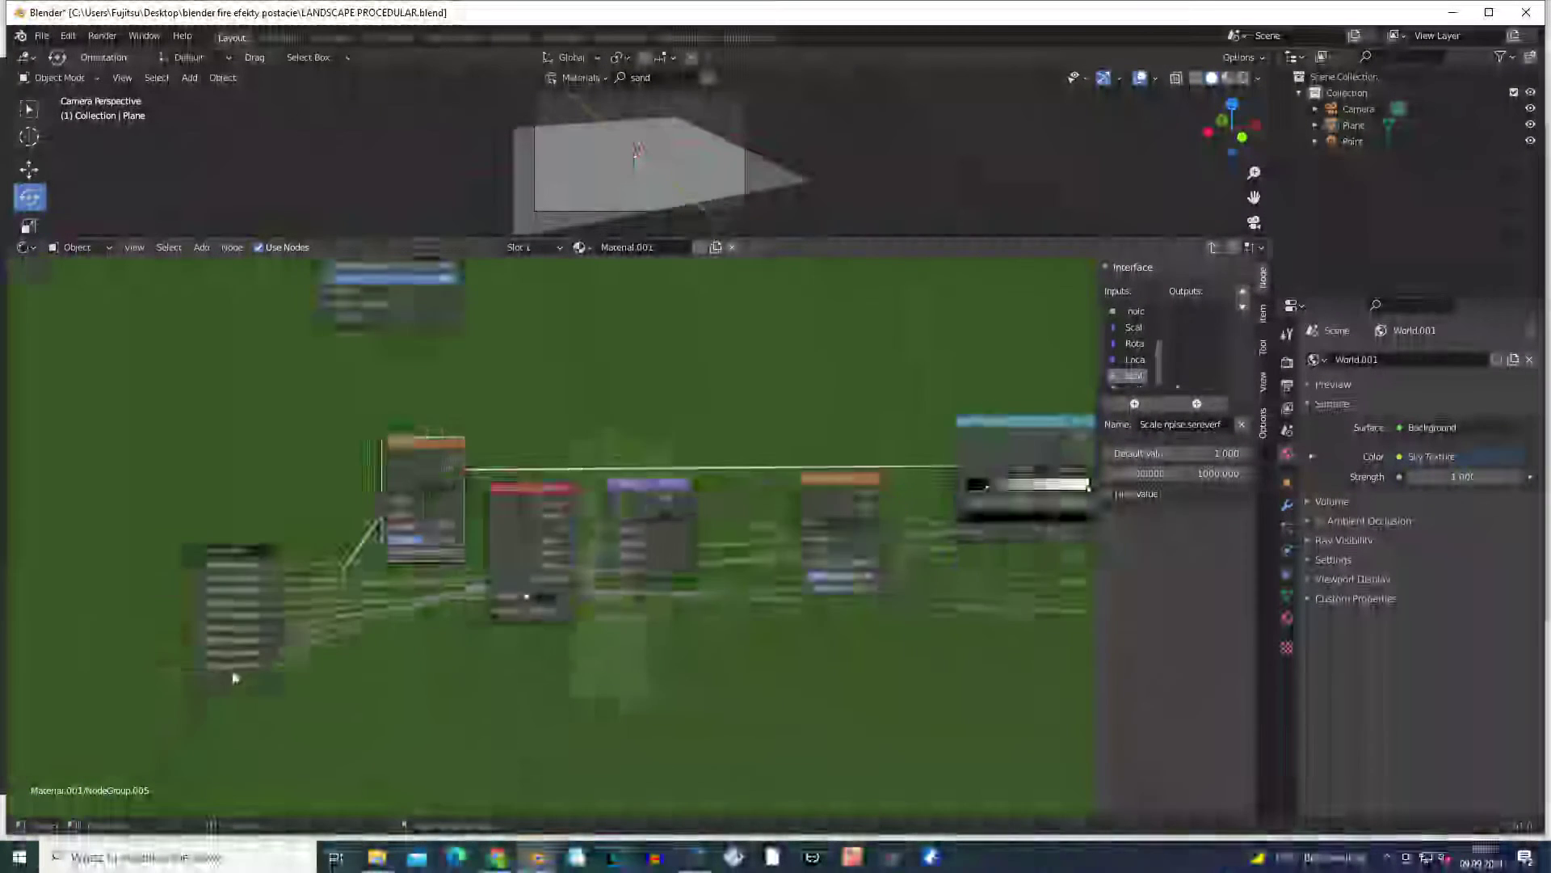
{"action": "left_click_drag", "start_coordinate": [430, 573], "coordinate": [343, 493]}
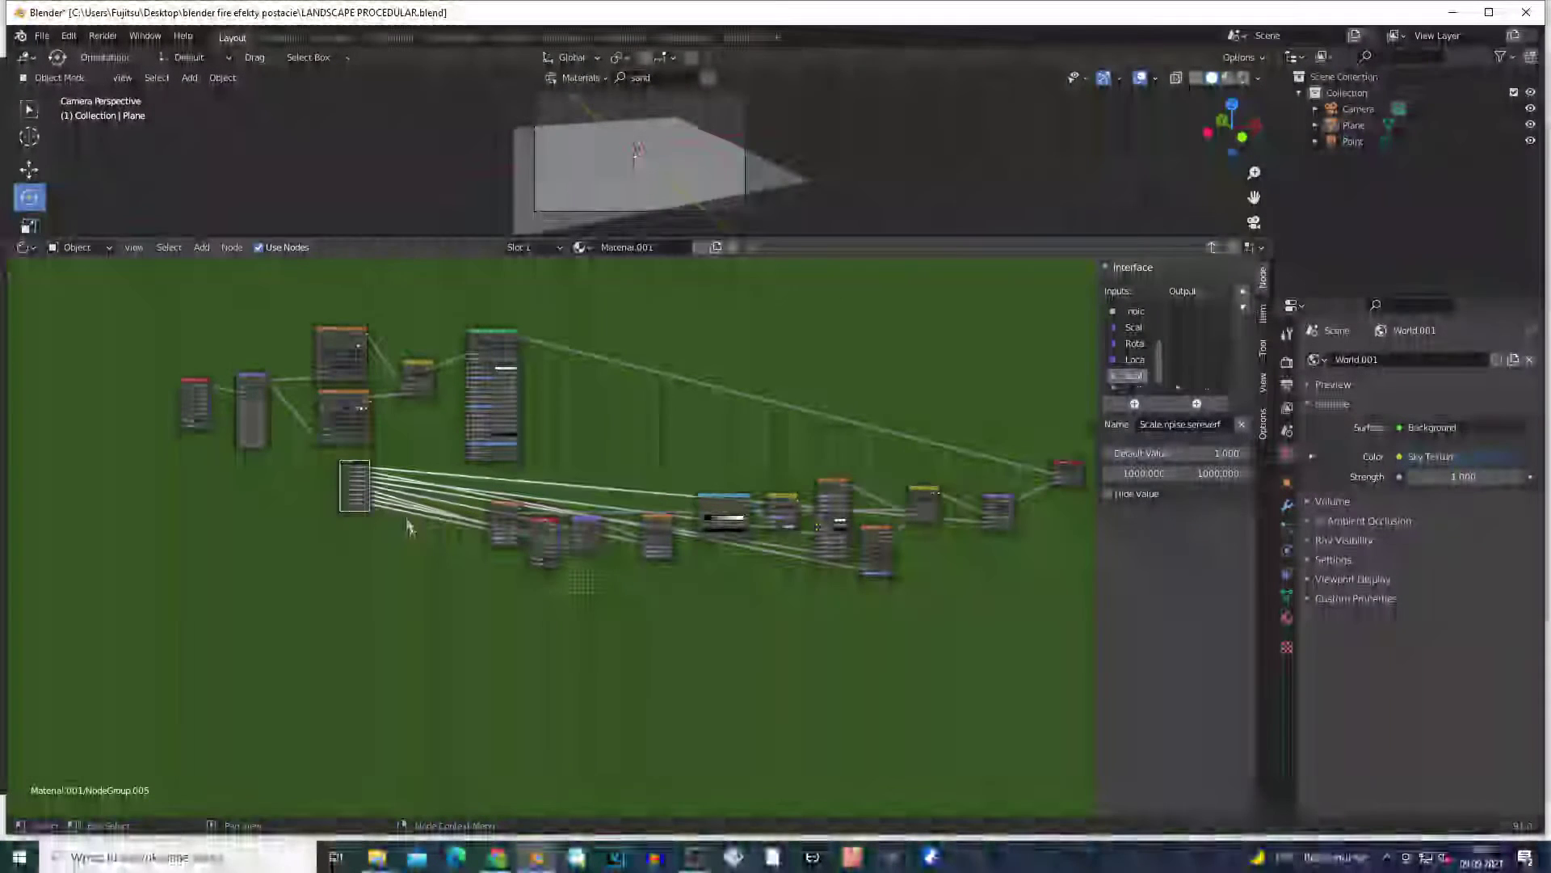
- Move the Group Input node lower and further left, below the two image texture nodes of the surface shader branch
{"action": "middle_click_drag", "start_coordinate": [462, 716], "coordinate": [483, 735]}
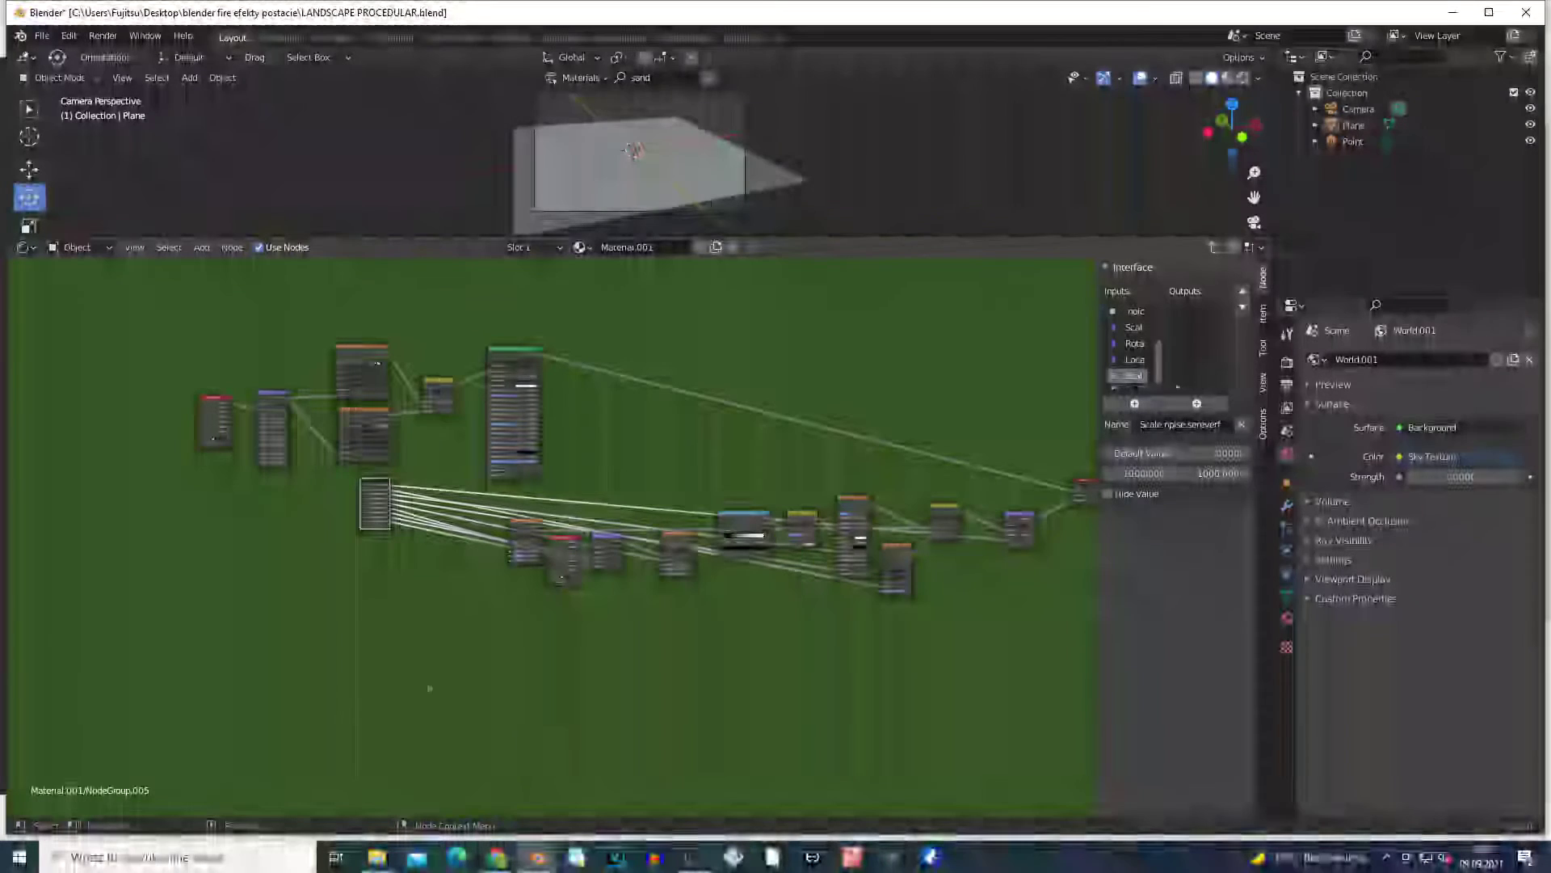
{"action": "scroll", "coordinate": [347, 648], "scroll_direction": "up", "scroll_amount": 2}
{"action": "middle_click_drag", "start_coordinate": [391, 724], "coordinate": [404, 738]}
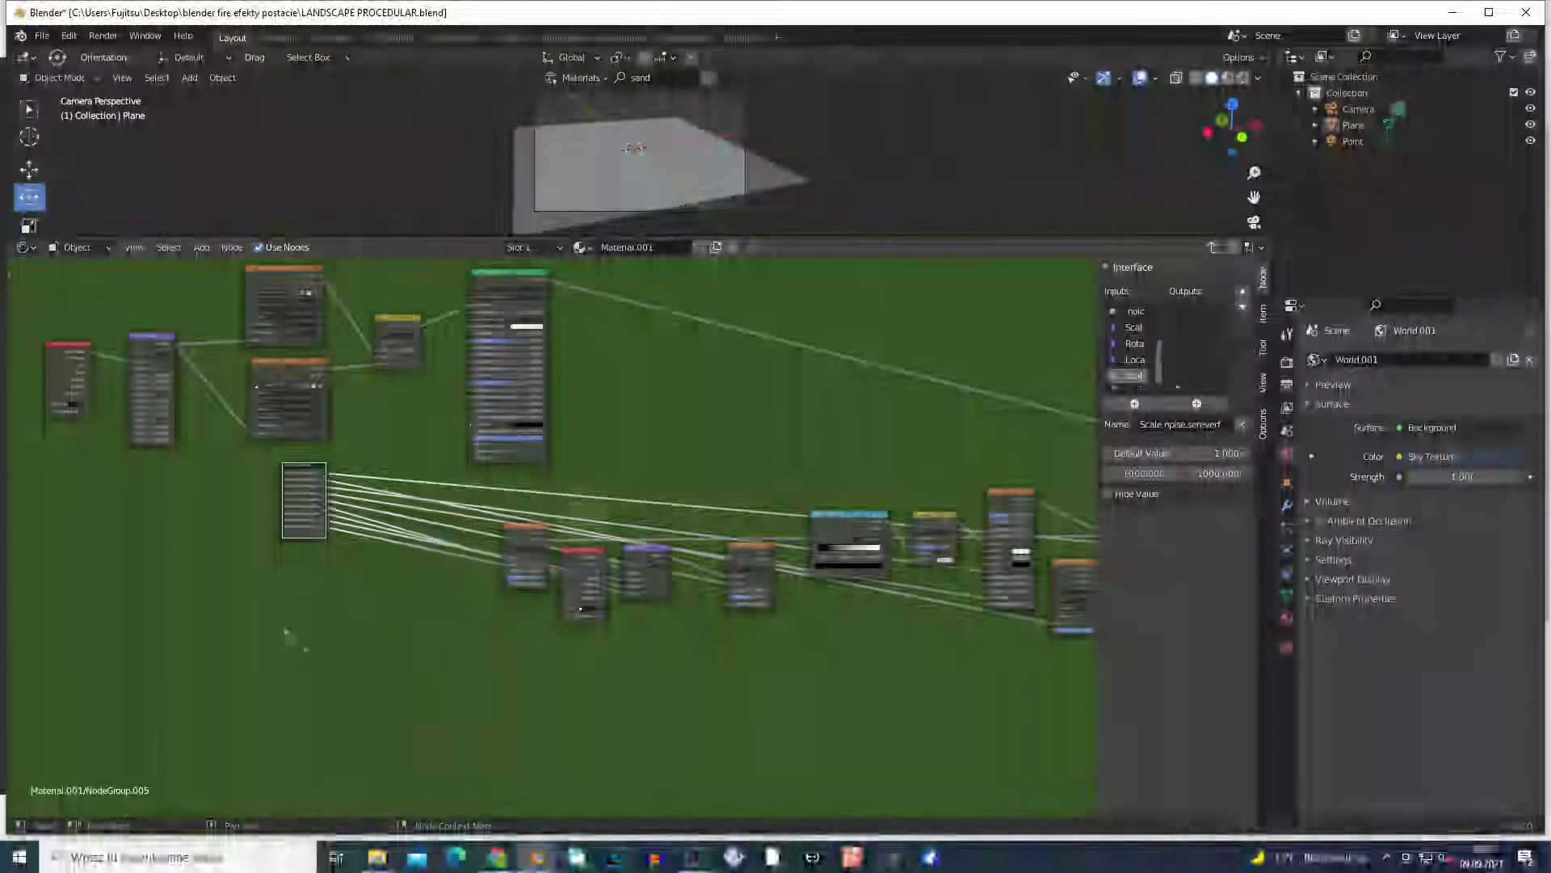
{"action": "middle_click_drag", "start_coordinate": [286, 637], "coordinate": [292, 647]}
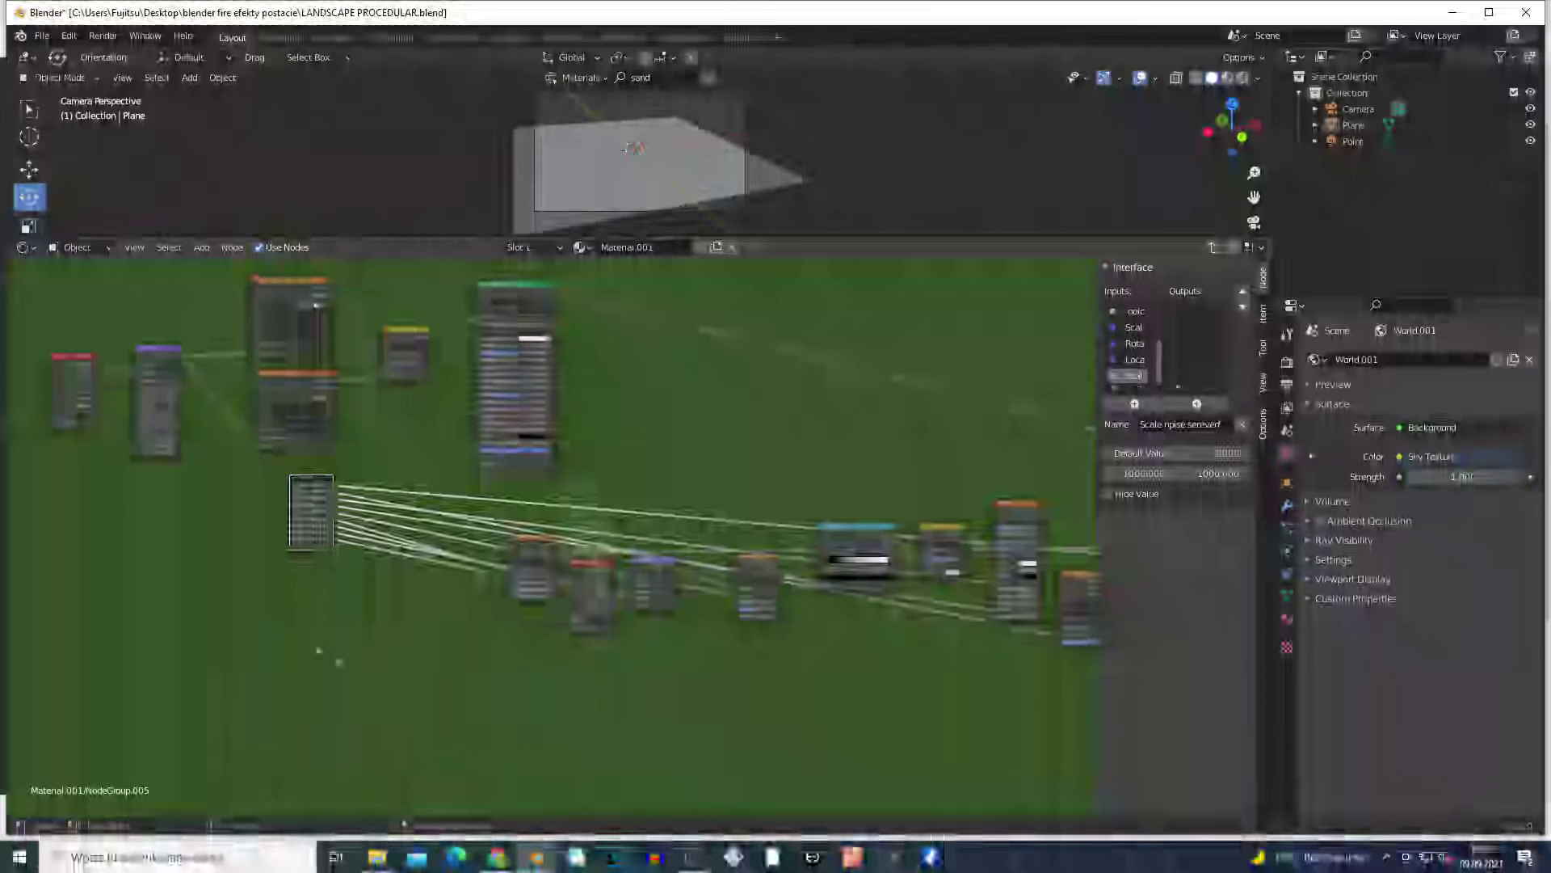
{"action": "middle_click_drag", "start_coordinate": [404, 703], "coordinate": [422, 720]}
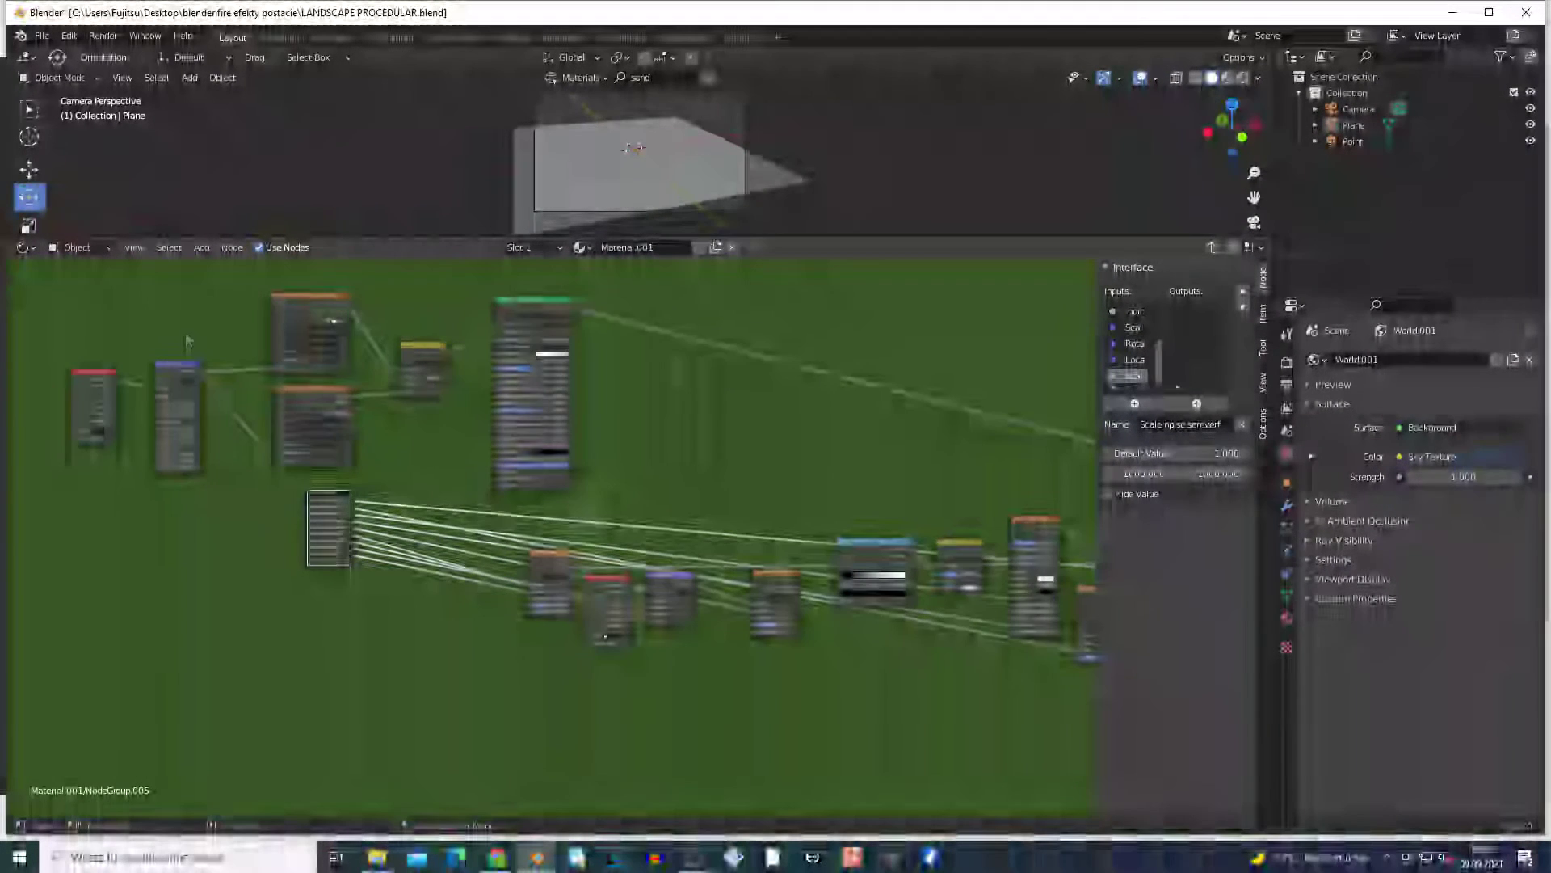
{"action": "middle_click_drag", "start_coordinate": [190, 344], "coordinate": [214, 363]}
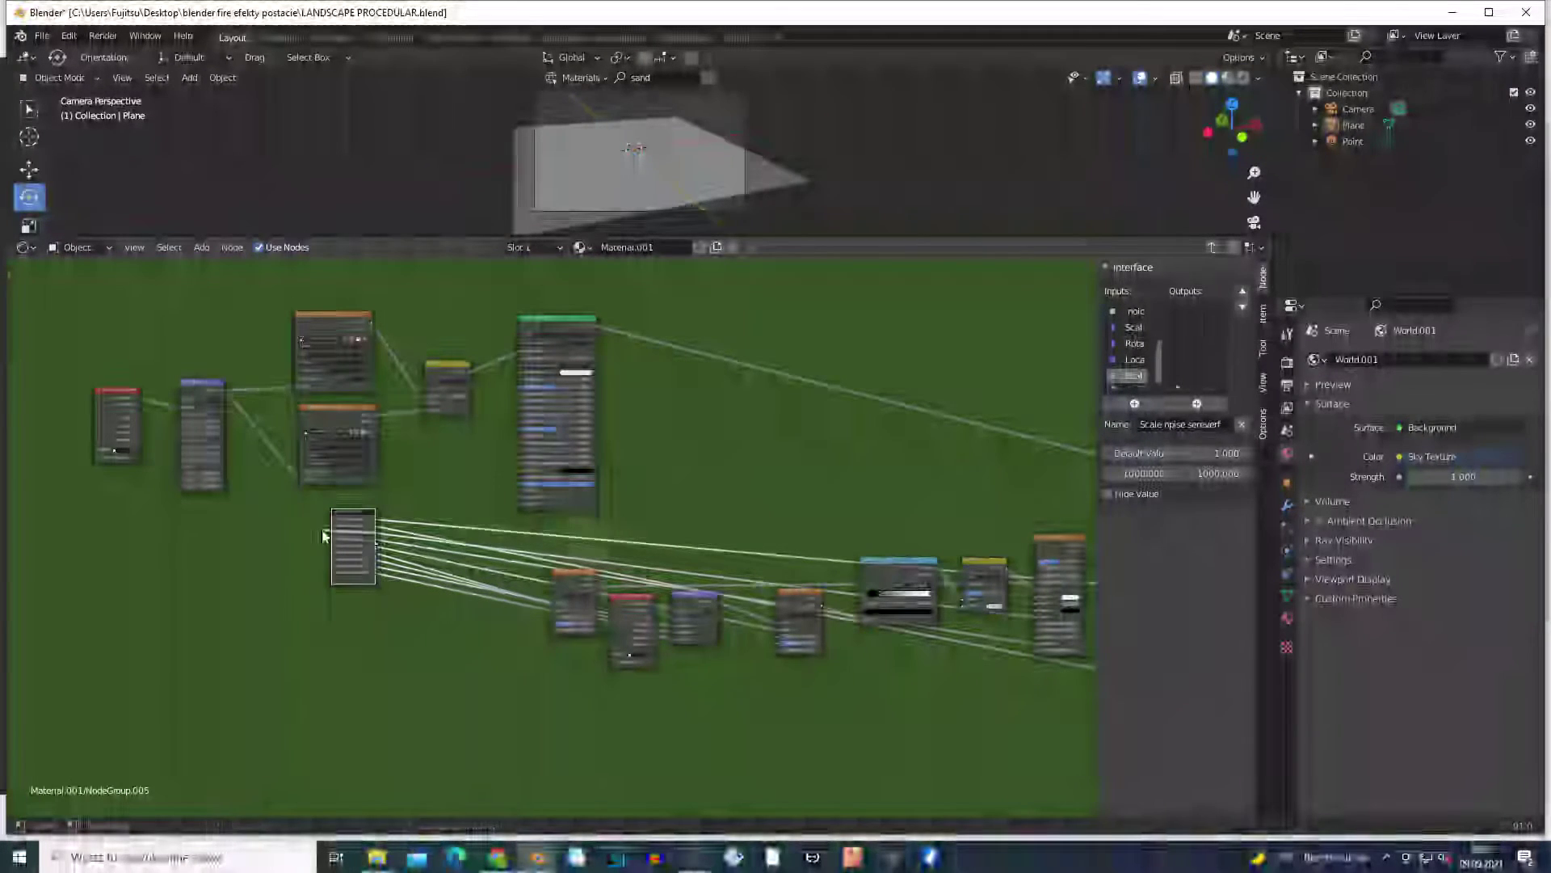
{"action": "left_click_drag", "start_coordinate": [343, 538], "coordinate": [263, 574]}
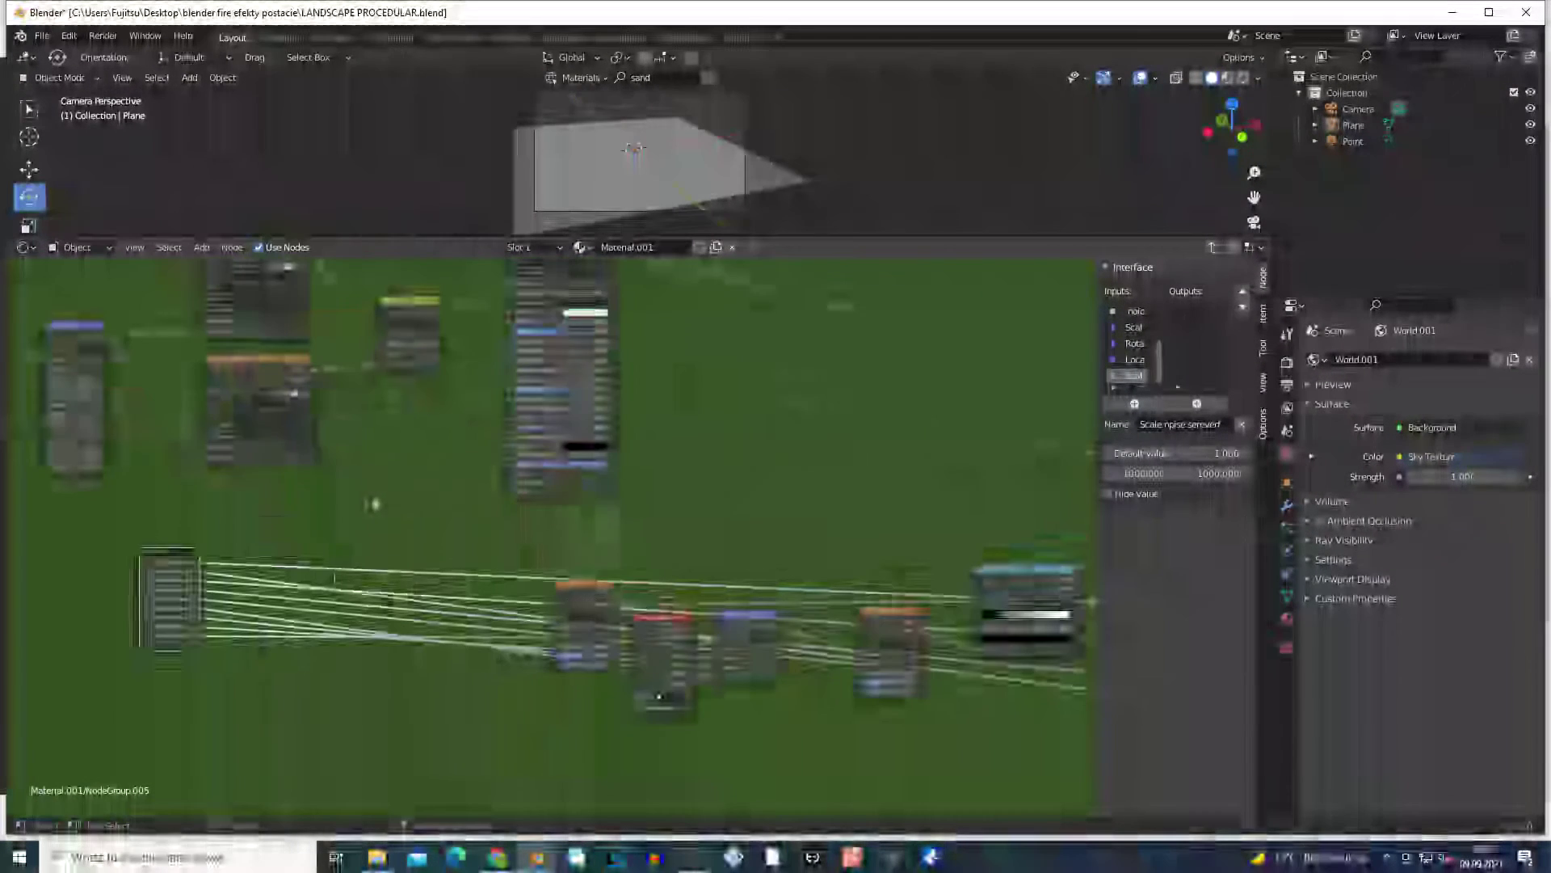
- Connect a new Group Input socket to the Fac of the Mix node joining the two image textures and rename it "color"
{"action": "scroll", "coordinate": [478, 513], "scroll_direction": "up", "scroll_amount": 2}
{"action": "middle_click_drag", "start_coordinate": [517, 568], "coordinate": [549, 597]}
{"action": "scroll", "coordinate": [549, 597], "scroll_direction": "up", "scroll_amount": 2}
{"action": "left_click_drag", "start_coordinate": [194, 774], "coordinate": [421, 408]}
{"action": "scroll", "coordinate": [1135, 355], "scroll_direction": "down", "scroll_amount": 1}
{"action": "left_click", "coordinate": [1127, 375]}
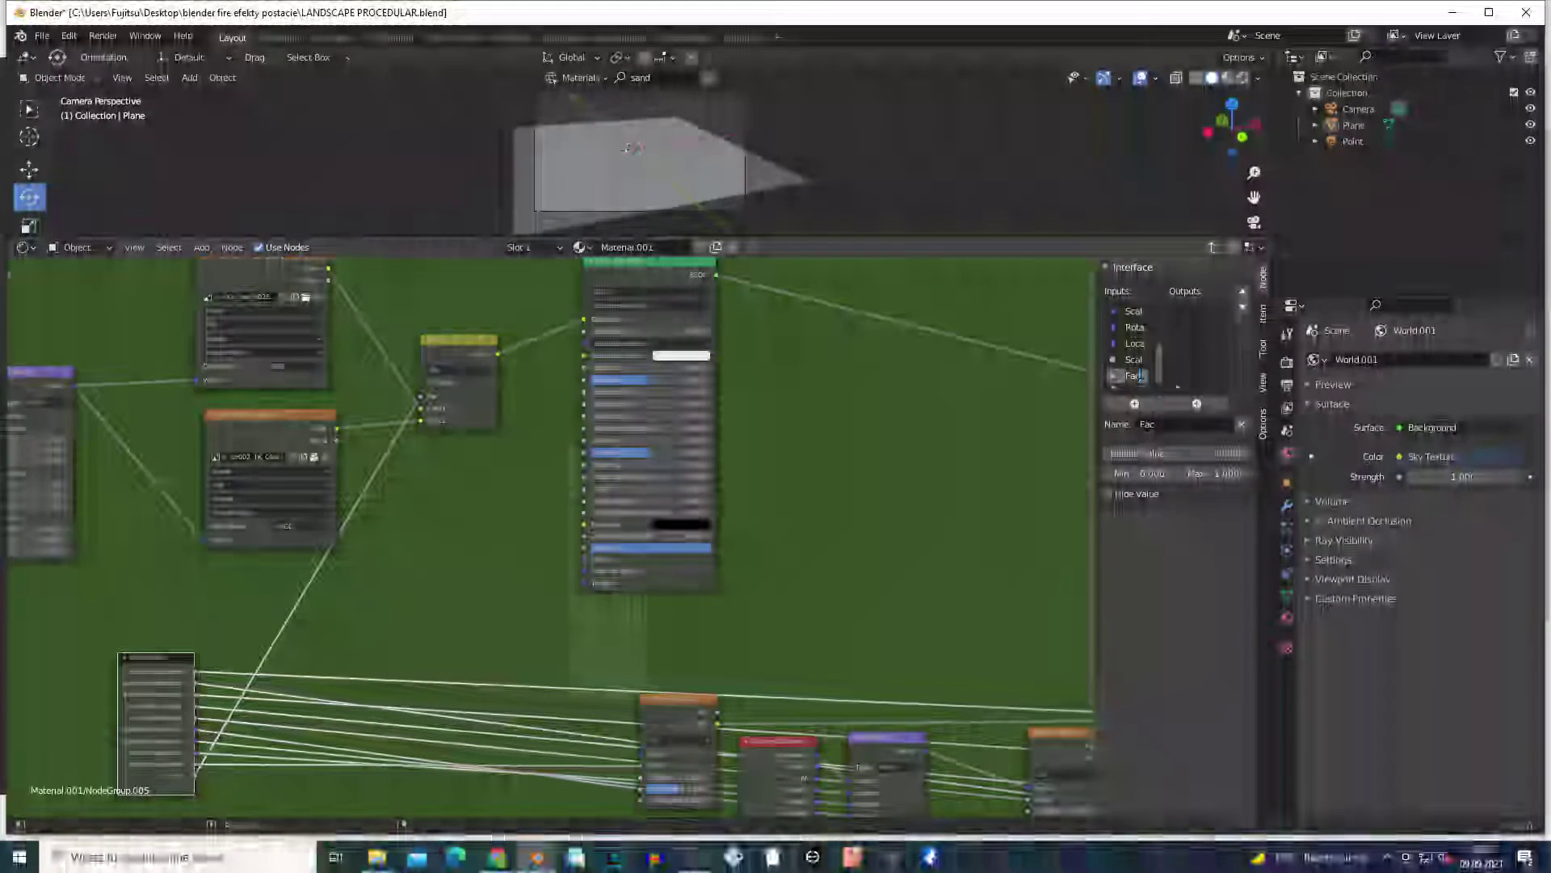
{"action": "double_click", "coordinate": [1135, 376]}
{"action": "type", "text": "color"}
{"action": "key", "text": "Return"}
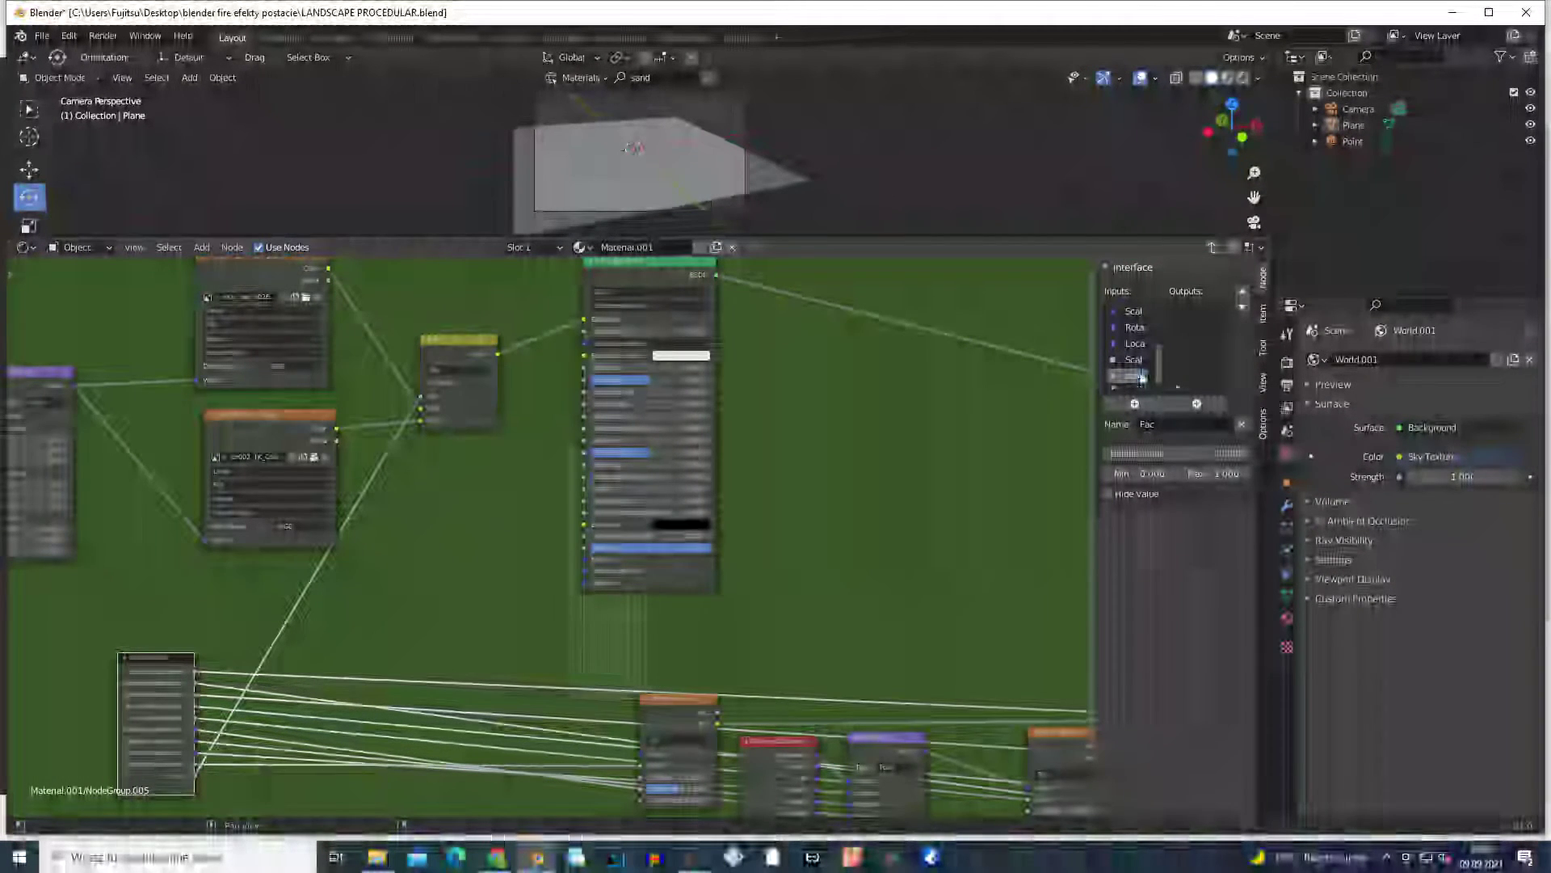
- Move the Group Input node beneath the Texture Coordinate node at the start of the surface shader branch
{"action": "scroll", "coordinate": [323, 682], "scroll_direction": "down", "scroll_amount": 3}
{"action": "left_click_drag", "start_coordinate": [318, 672], "coordinate": [105, 643]}
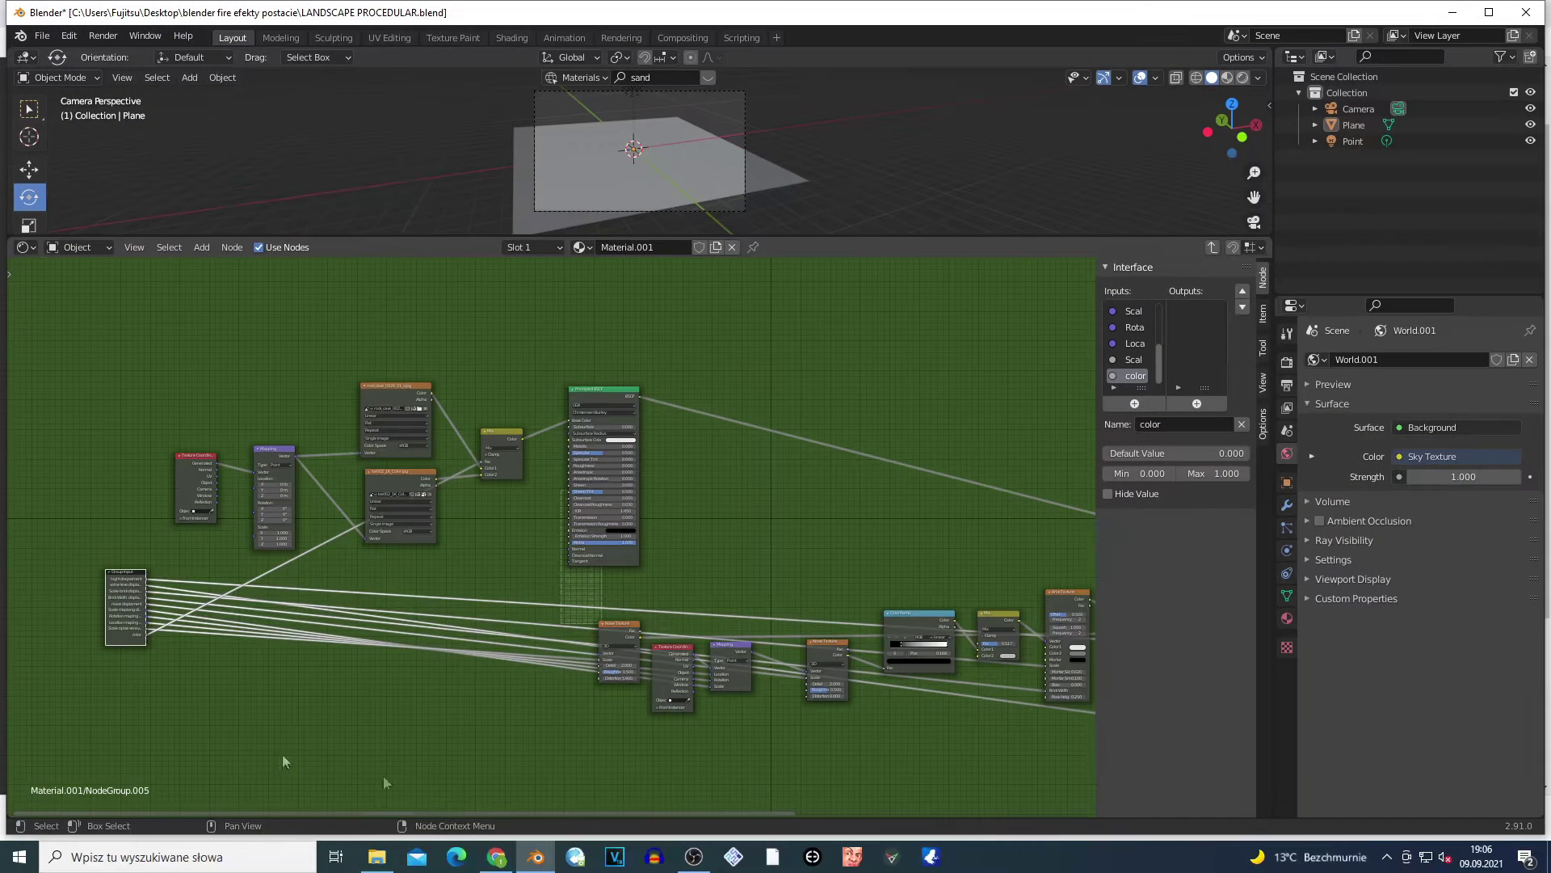
{"action": "middle_click_drag", "start_coordinate": [276, 716], "coordinate": [350, 750]}
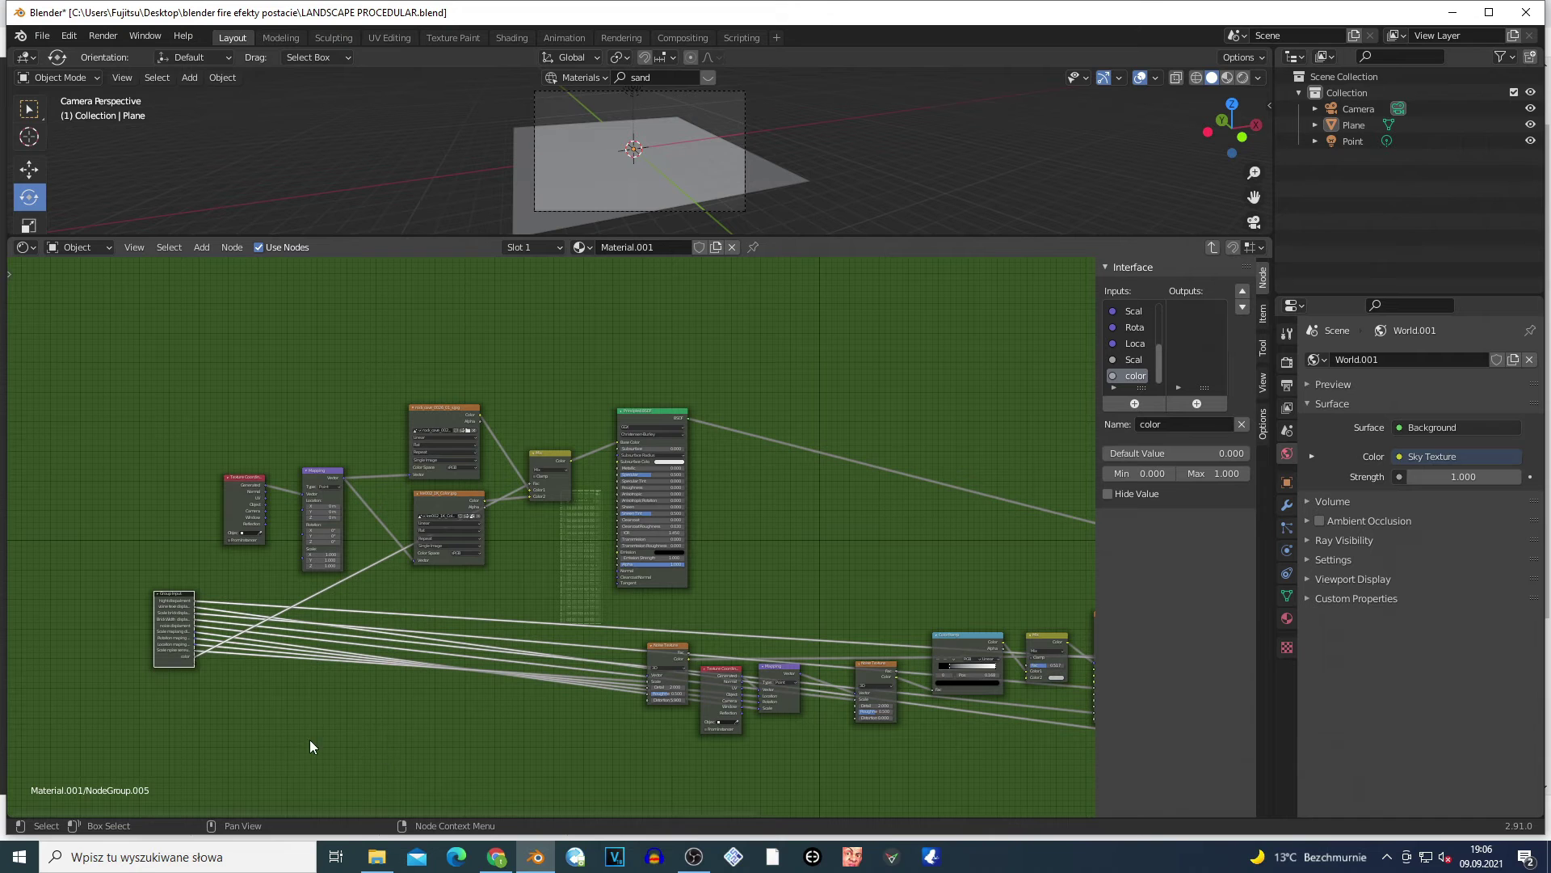
{"action": "scroll", "coordinate": [257, 600], "scroll_direction": "up", "scroll_amount": 1}
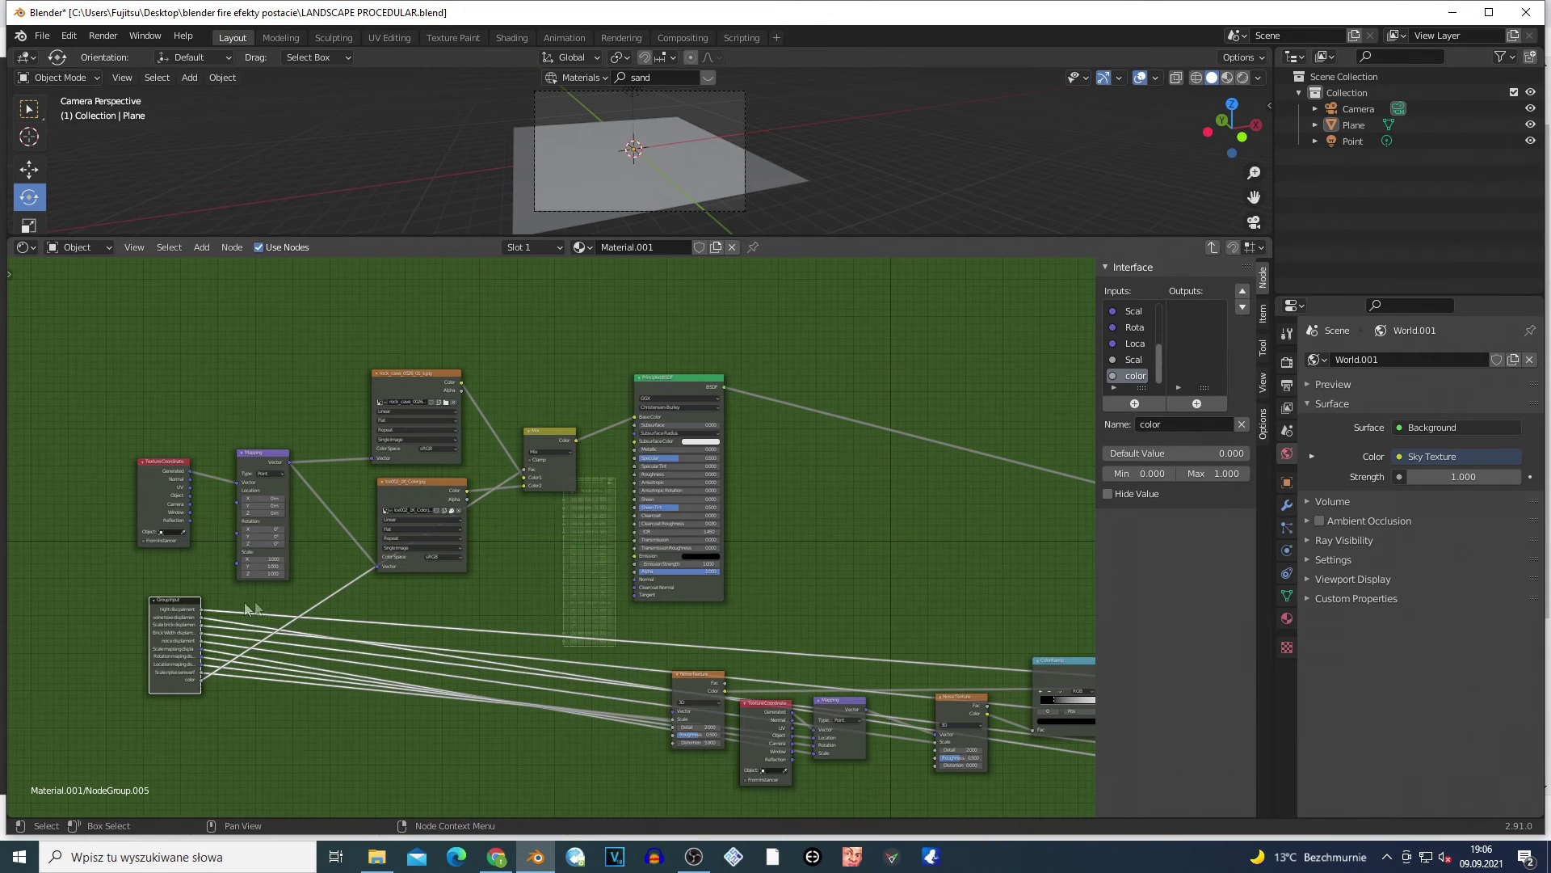
{"action": "scroll", "coordinate": [279, 726], "scroll_direction": "up", "scroll_amount": 1}
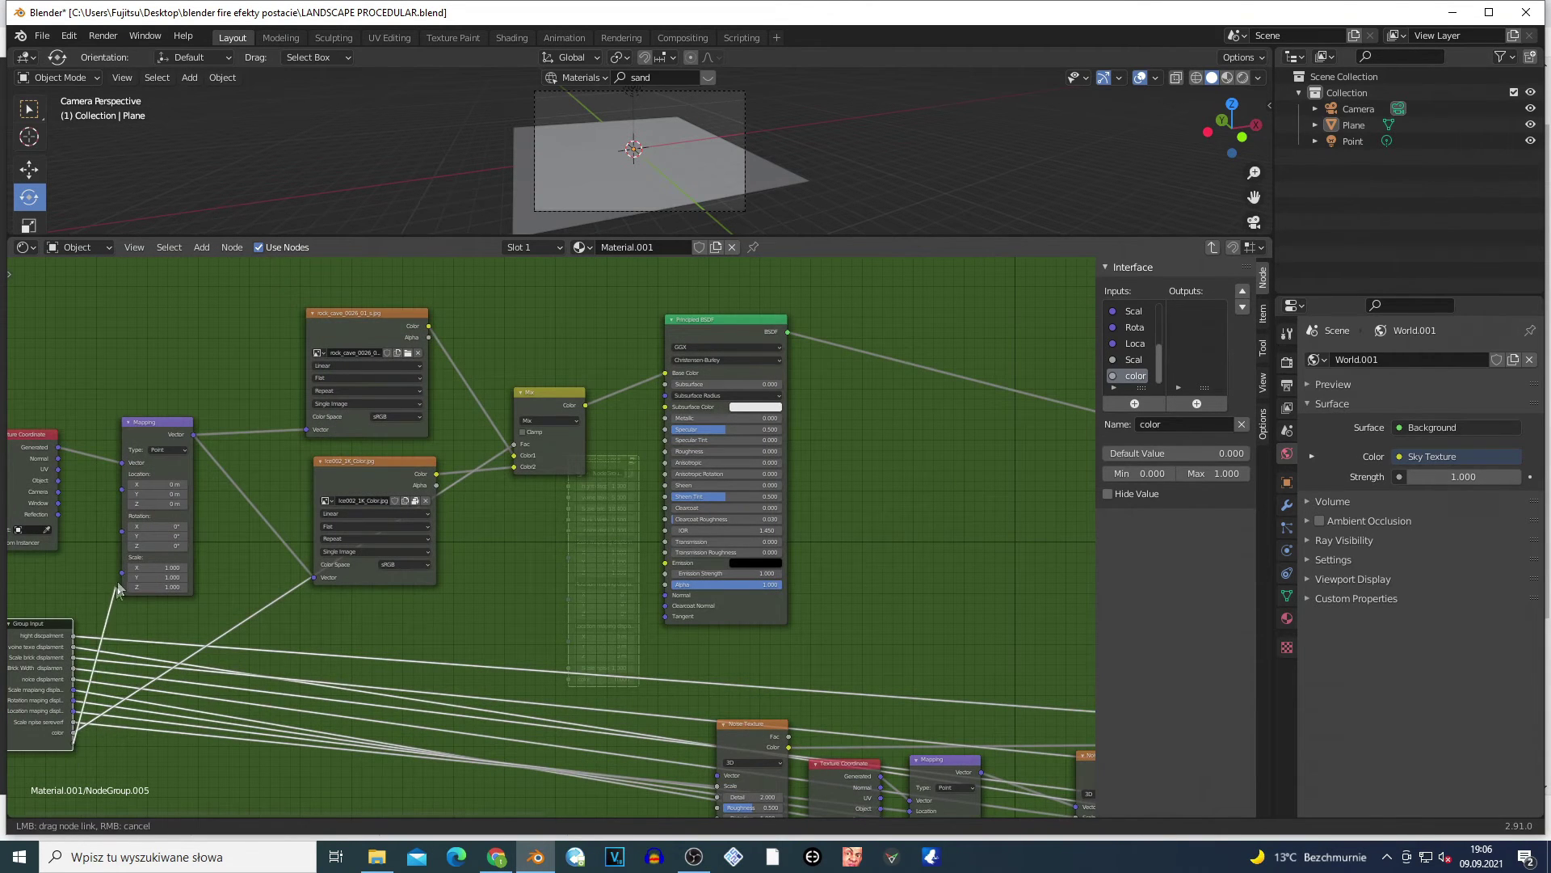
- Shift the Group Input node up slightly and connect a new socket to the Scale of the surface branch's Mapping node
{"action": "left_click", "coordinate": [124, 567]}
{"action": "left_click", "coordinate": [78, 737]}
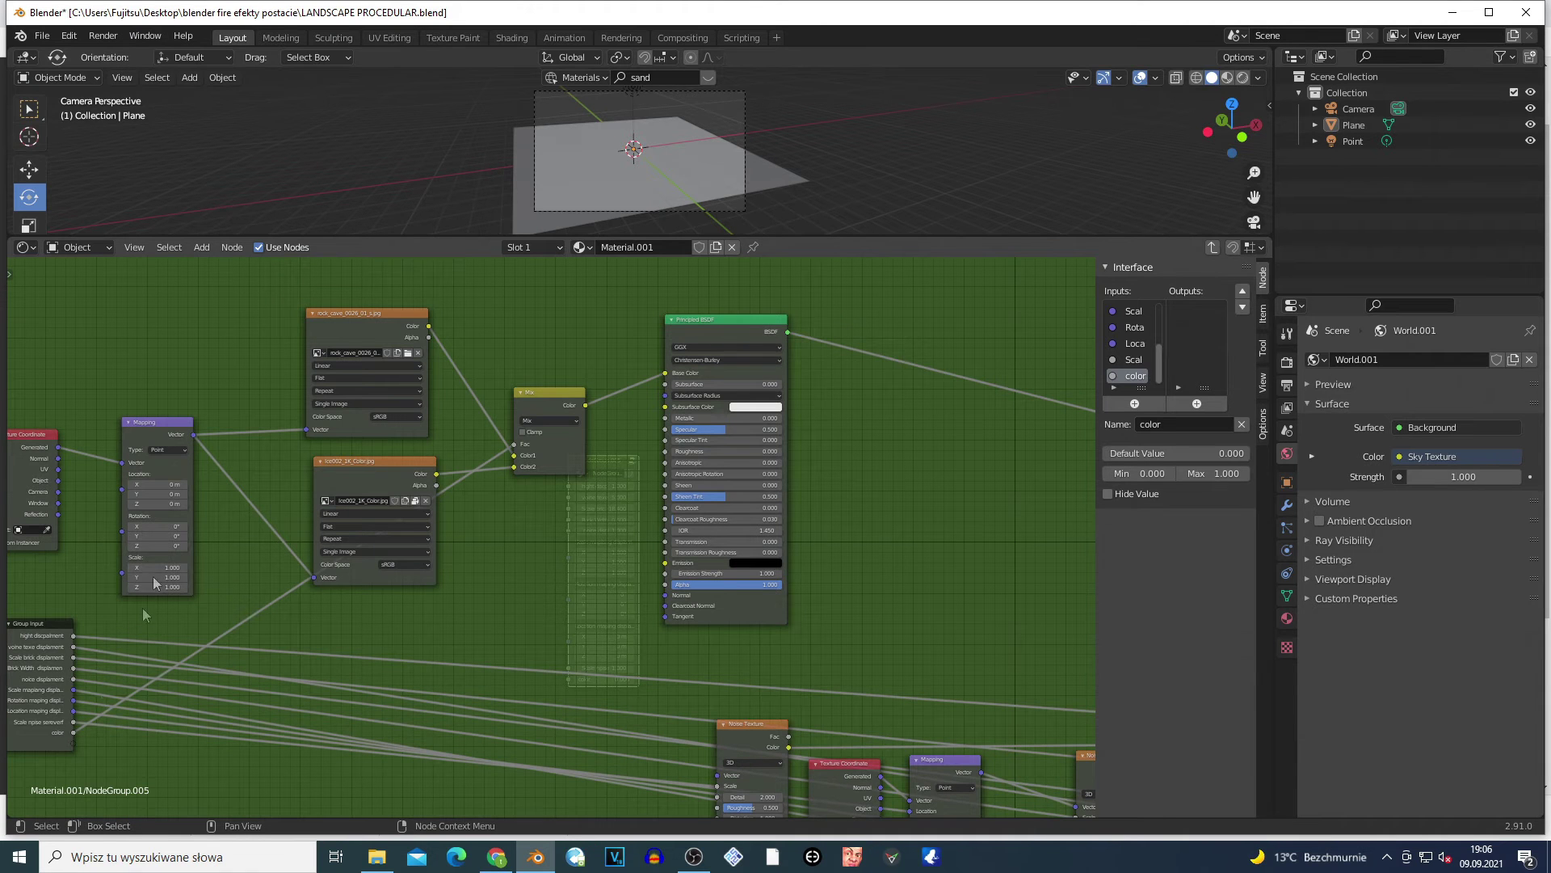
{"action": "left_click_drag", "start_coordinate": [74, 741], "coordinate": [95, 741]}
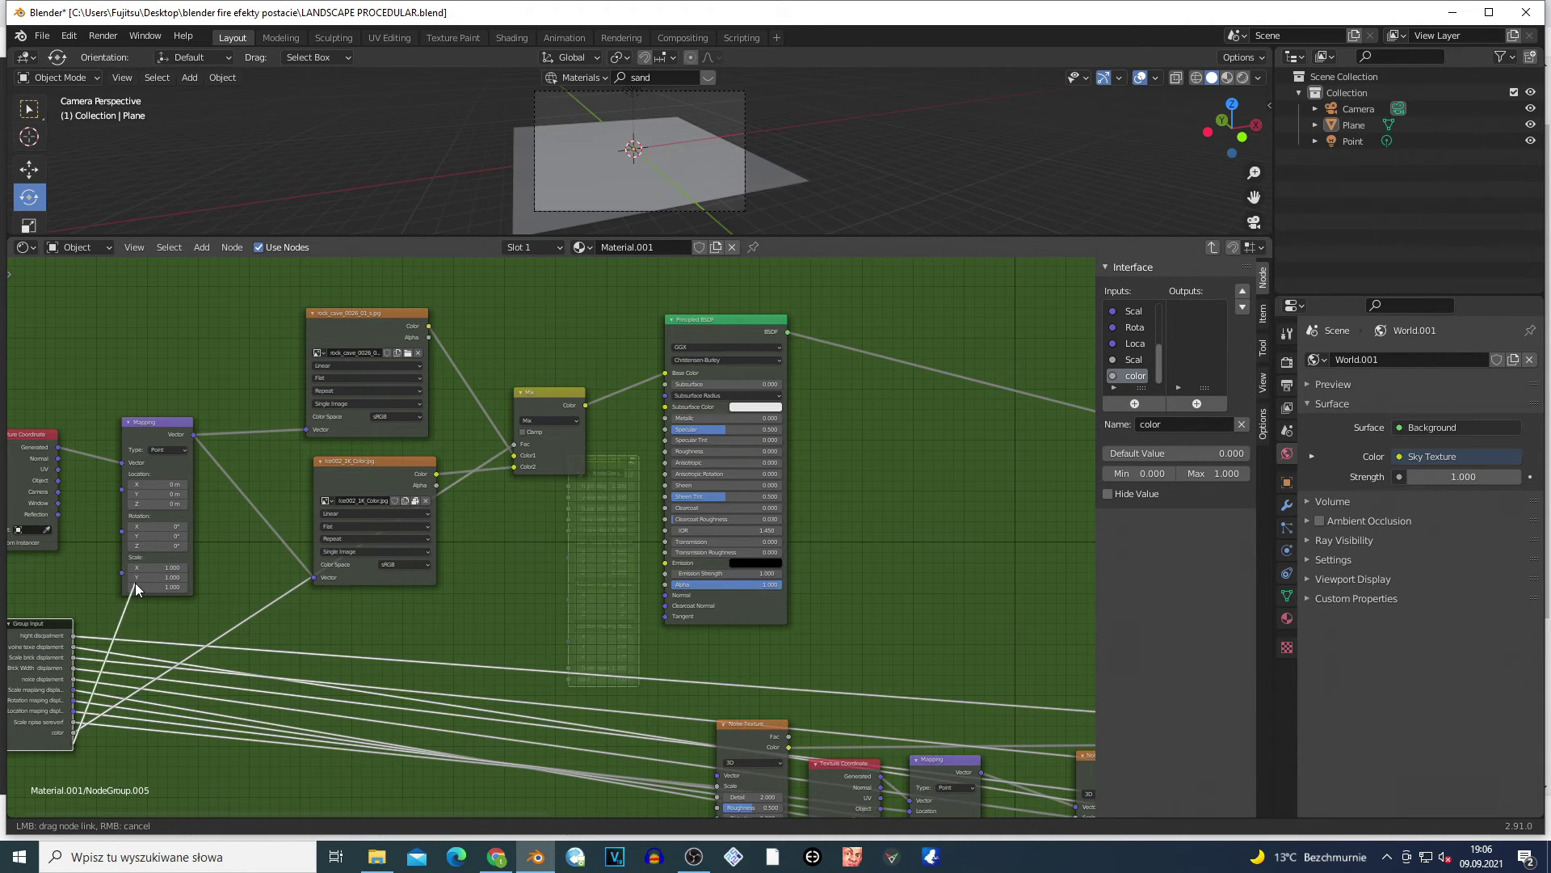
{"action": "left_click_drag", "start_coordinate": [21, 633], "coordinate": [9, 603]}
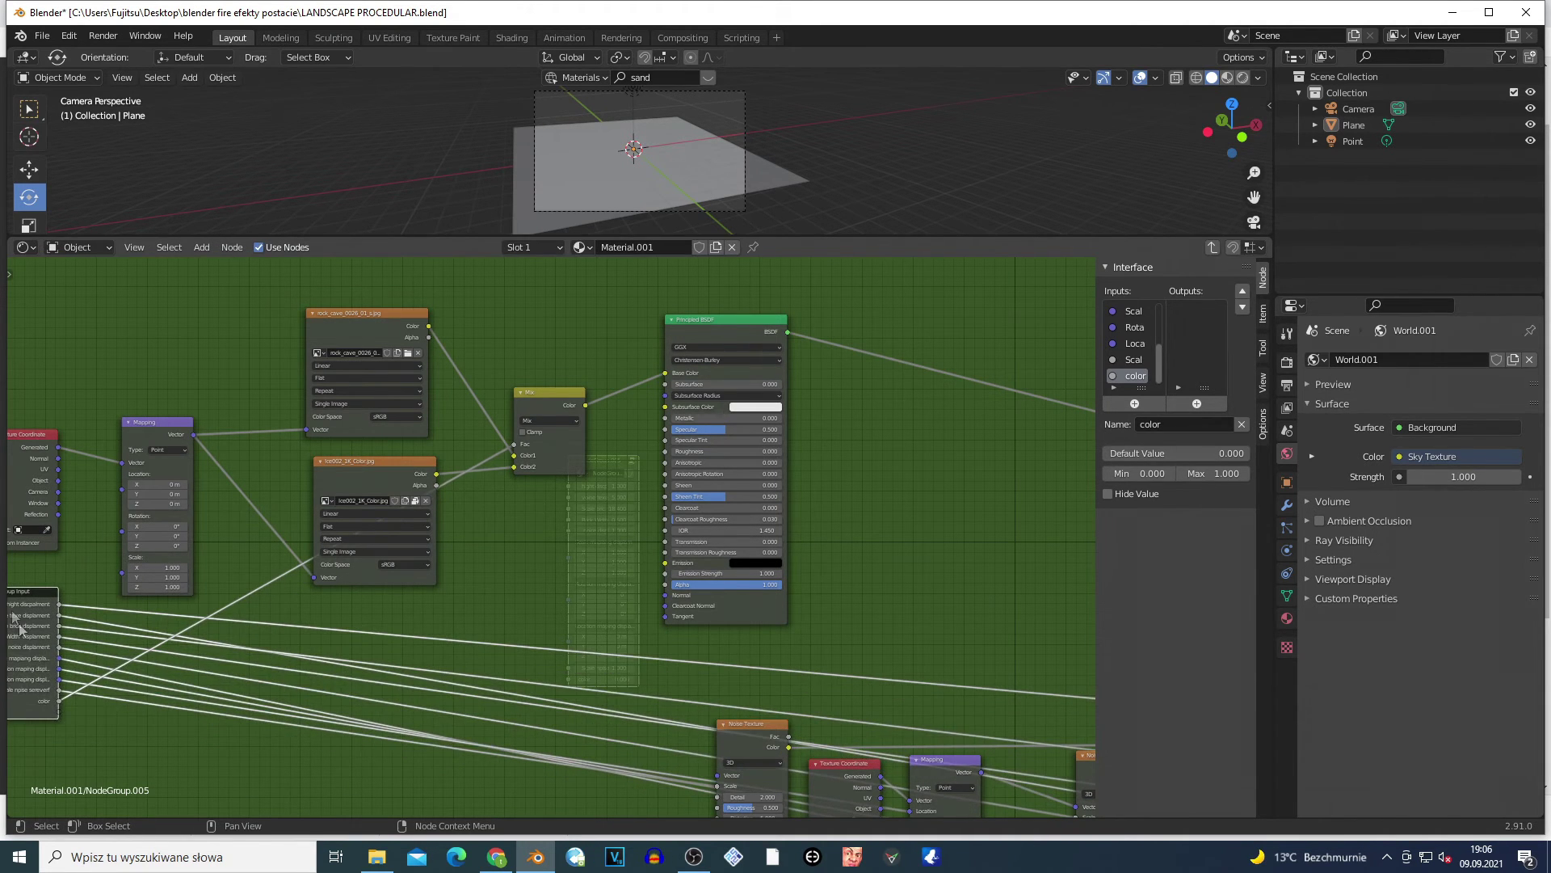
{"action": "left_click_drag", "start_coordinate": [62, 713], "coordinate": [51, 611]}
{"action": "left_click_drag", "start_coordinate": [50, 701], "coordinate": [120, 574]}
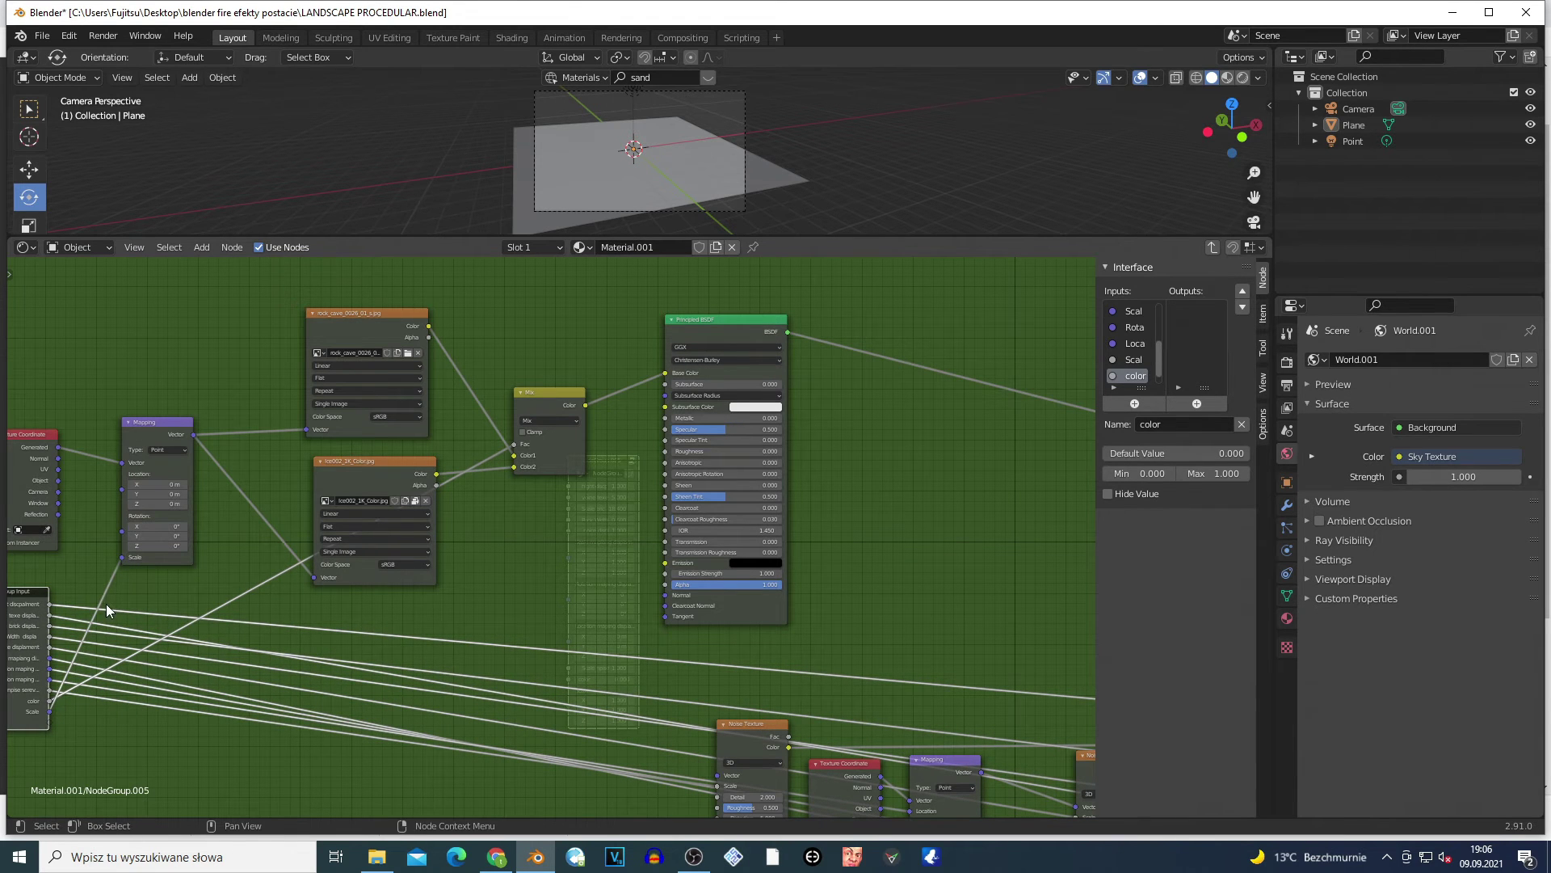
- Connect new Group Input sockets to the Rotation and Location of the surface branch's Mapping node
{"action": "left_click_drag", "start_coordinate": [49, 722], "coordinate": [121, 556]}
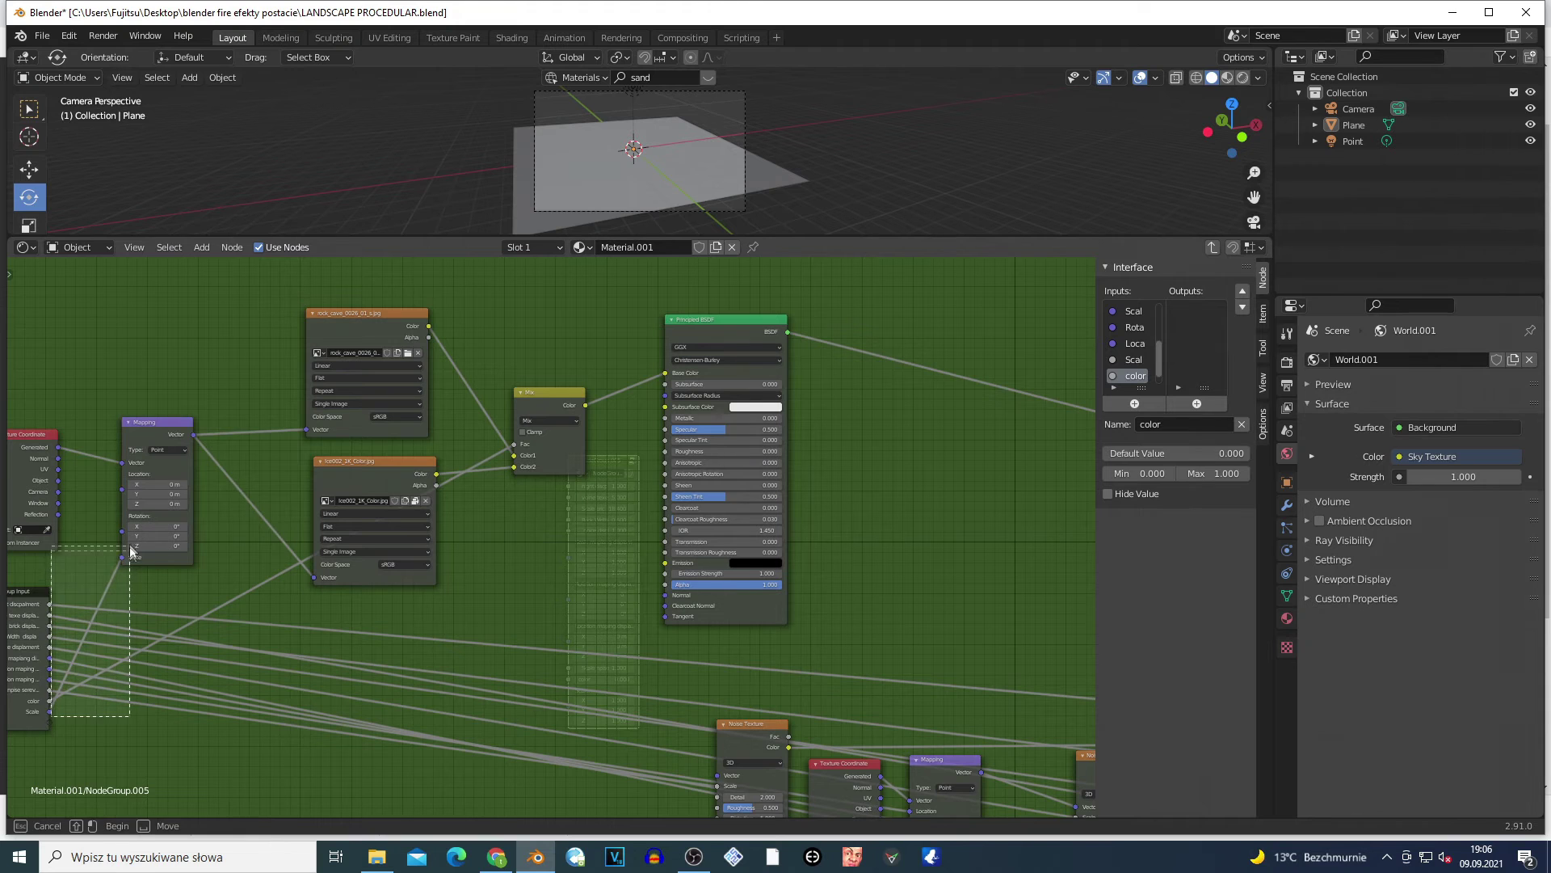
{"action": "left_click_drag", "start_coordinate": [50, 721], "coordinate": [121, 531]}
{"action": "left_click_drag", "start_coordinate": [50, 730], "coordinate": [123, 494]}
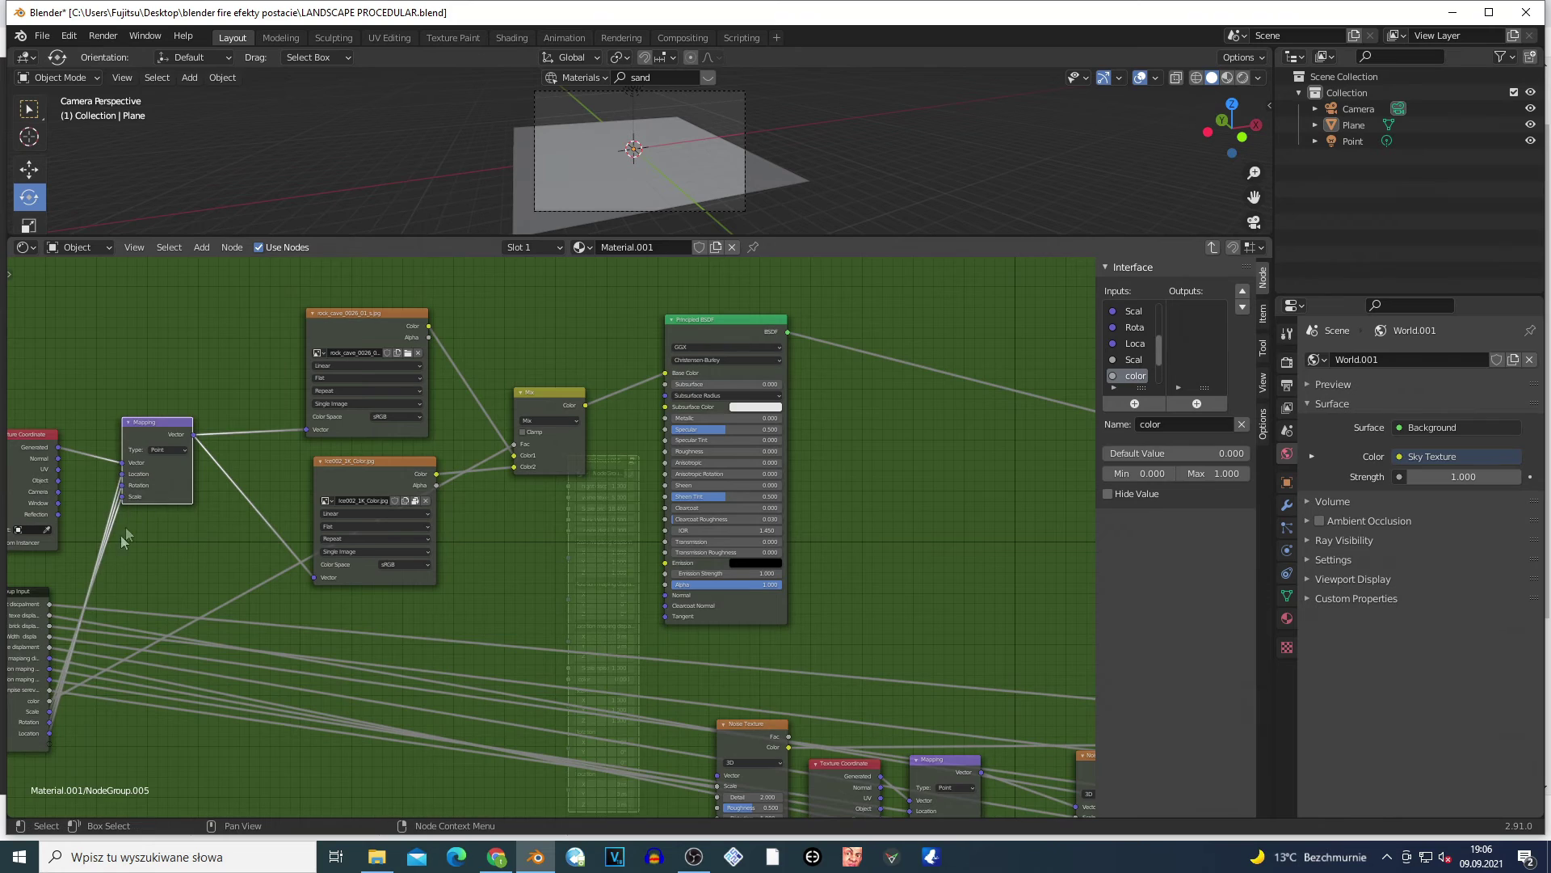
- Examine the Mix node and the Principled BSDF's inputs in the surface shader branch
{"action": "scroll", "coordinate": [190, 560], "scroll_direction": "down", "scroll_amount": 4}
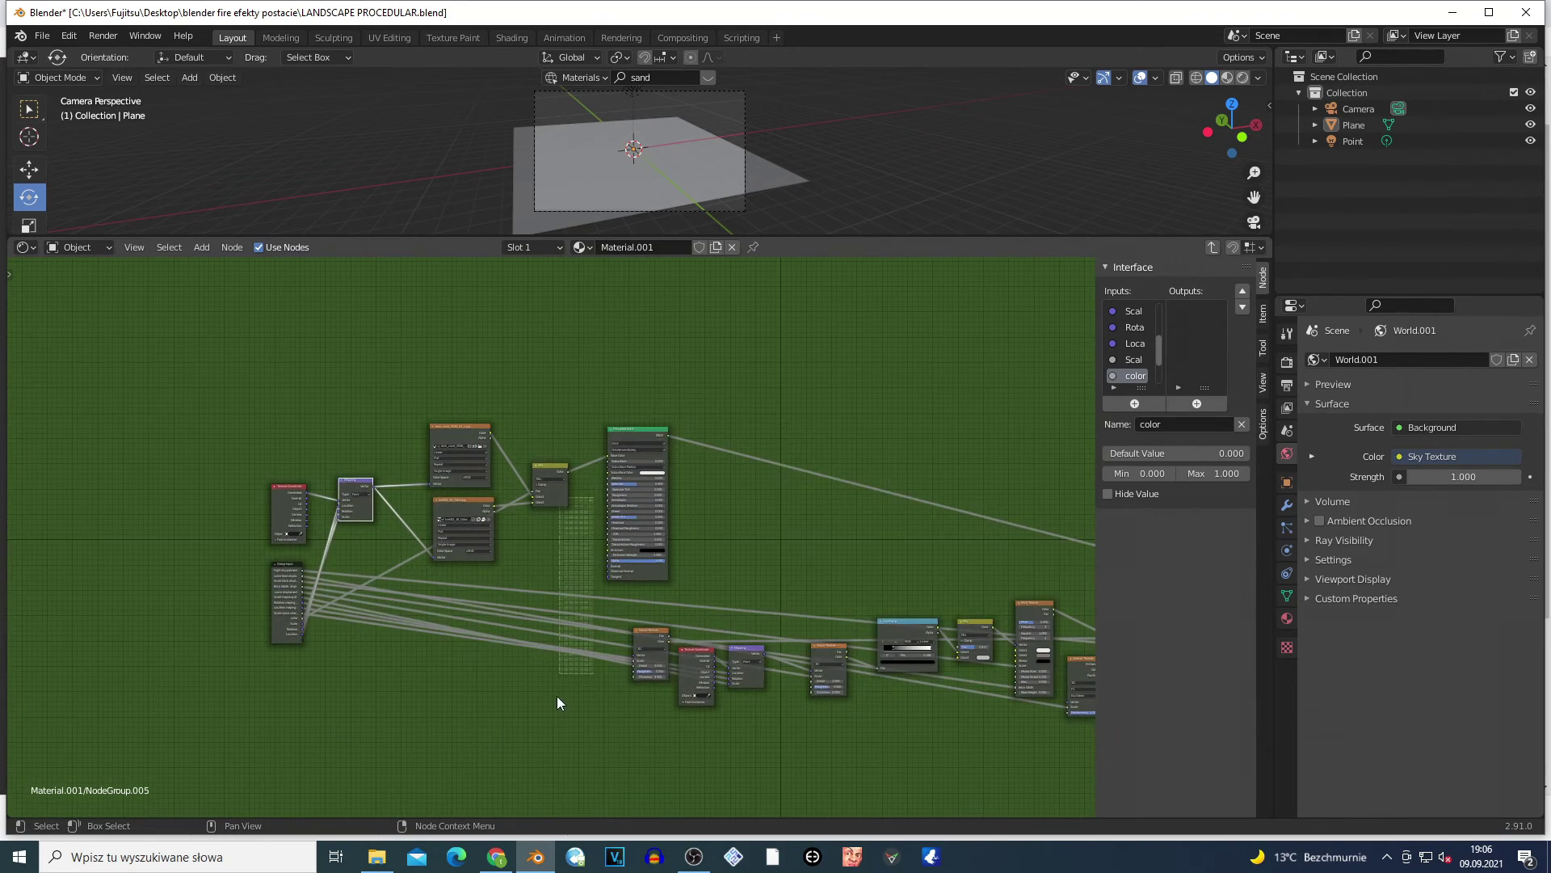
{"action": "scroll", "coordinate": [423, 685], "scroll_direction": "up", "scroll_amount": 5}
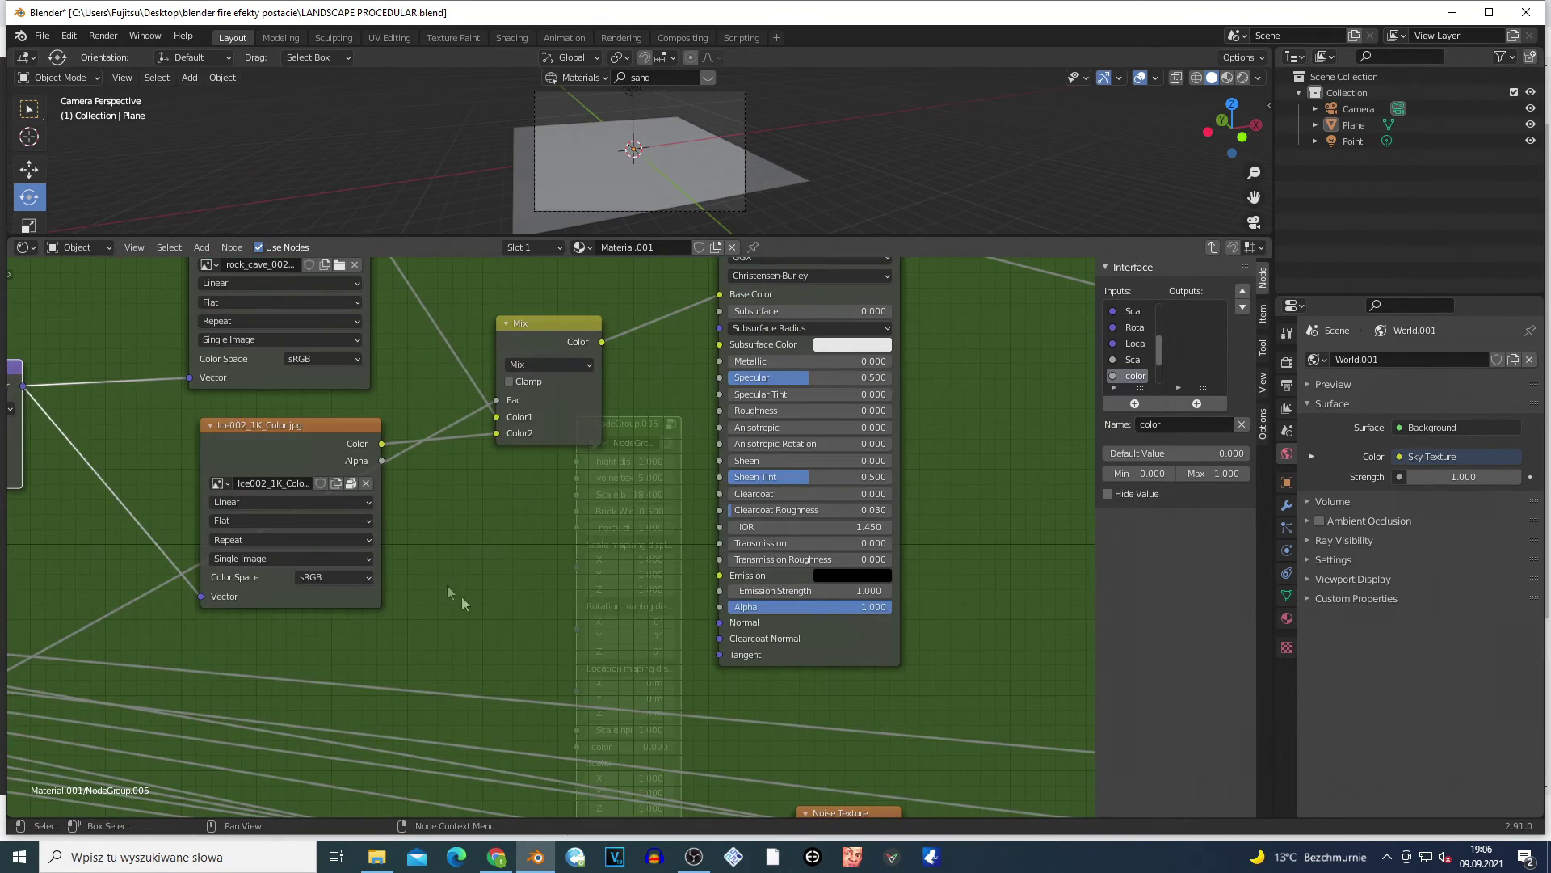
{"action": "scroll", "coordinate": [476, 653], "scroll_direction": "down", "scroll_amount": 4}
{"action": "scroll", "coordinate": [371, 632], "scroll_direction": "up", "scroll_amount": 4}
{"action": "scroll", "coordinate": [584, 453], "scroll_direction": "down", "scroll_amount": 1}
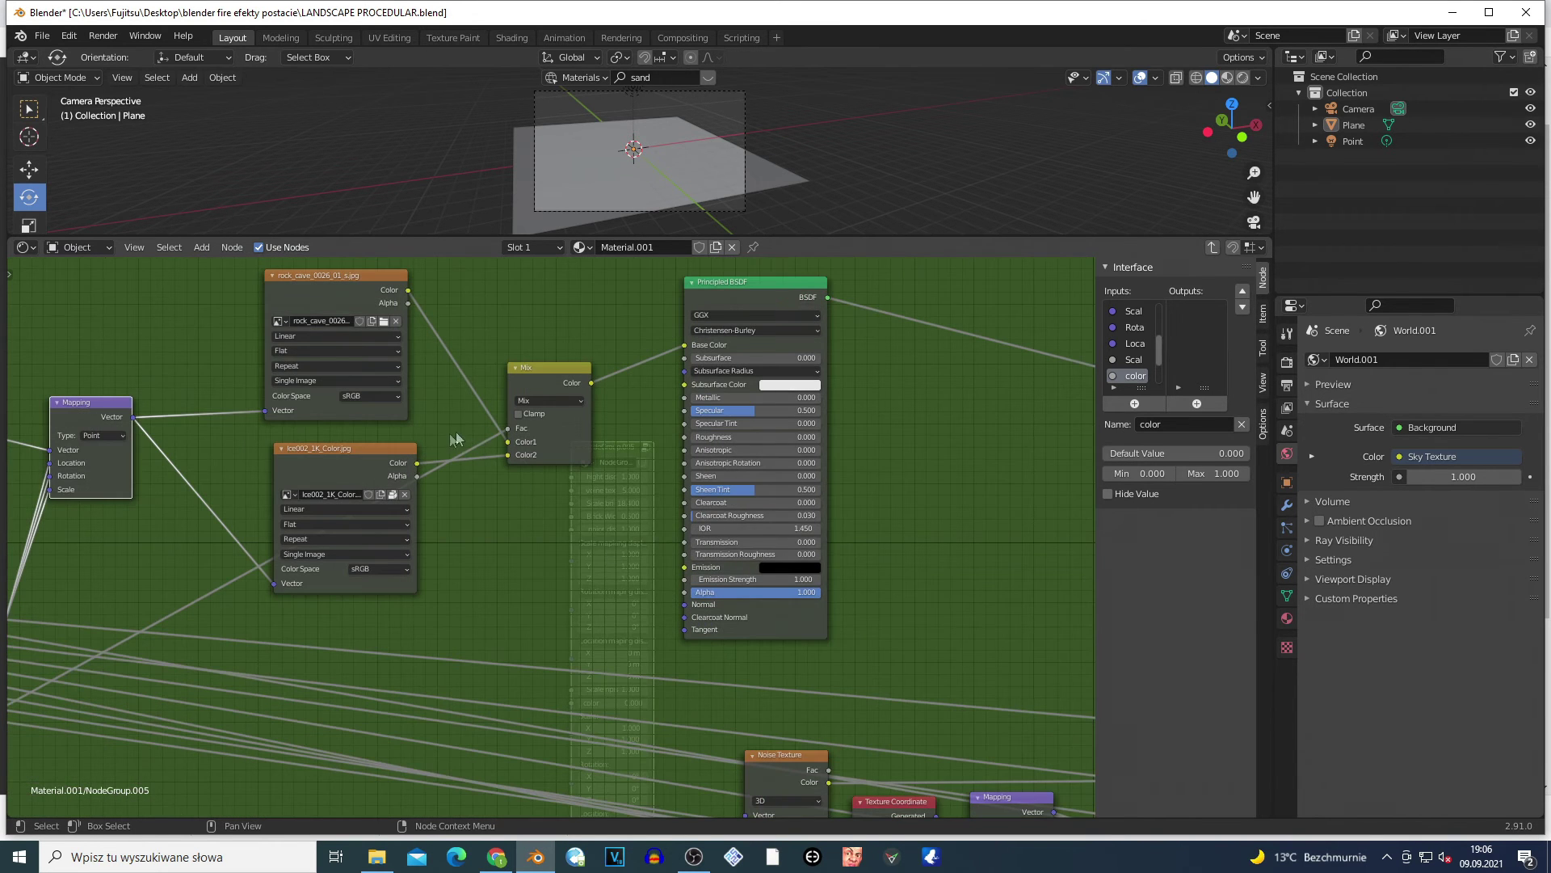
{"action": "scroll", "coordinate": [501, 438], "scroll_direction": "up", "scroll_amount": 2}
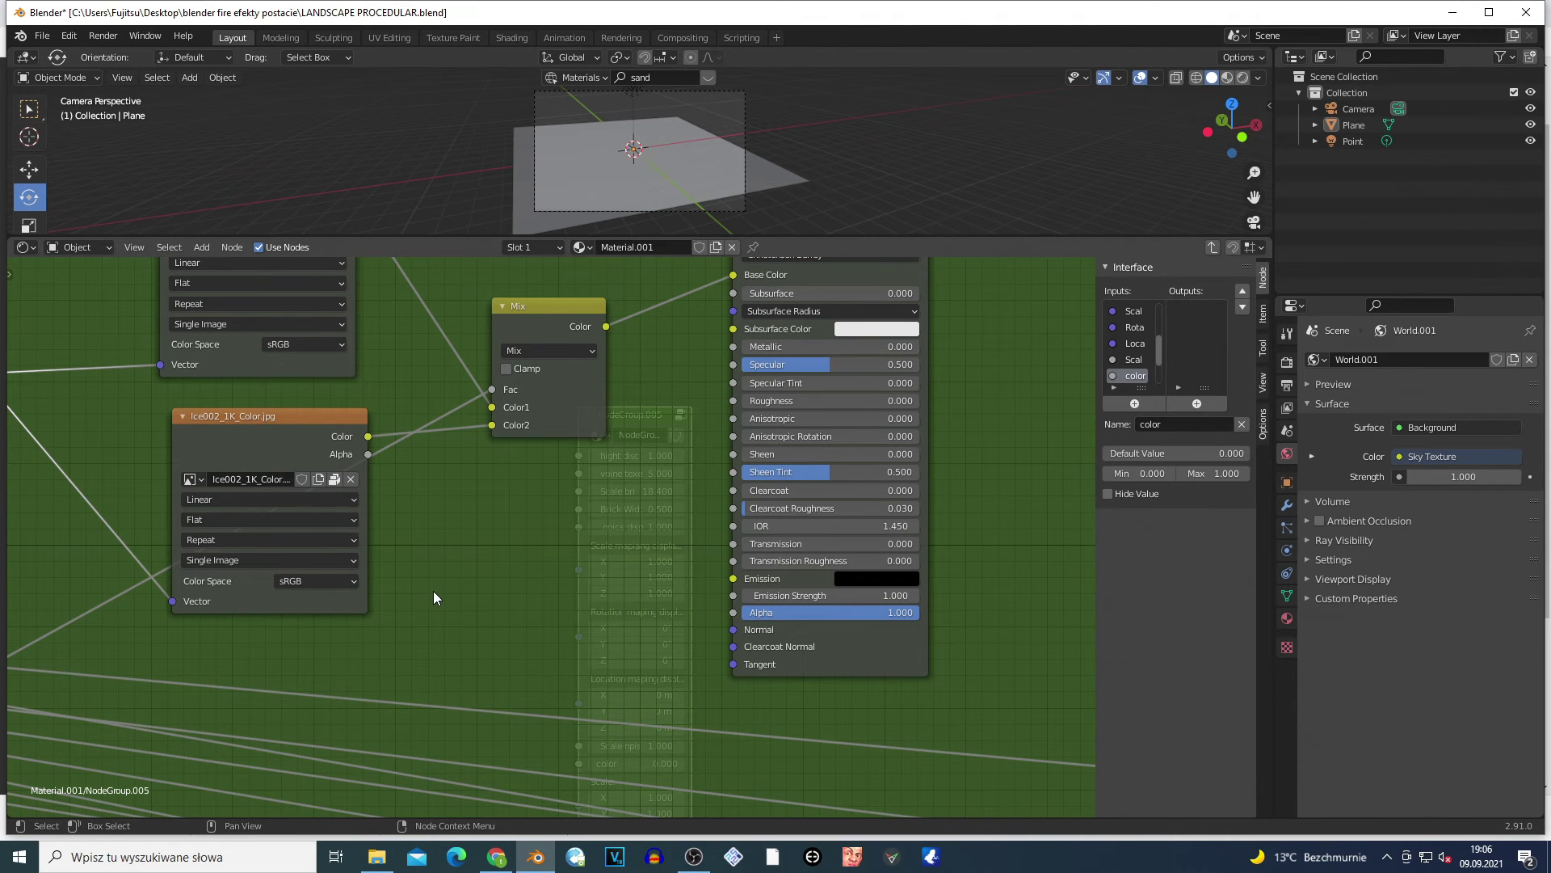
{"action": "scroll", "coordinate": [484, 529], "scroll_direction": "down", "scroll_amount": 5}
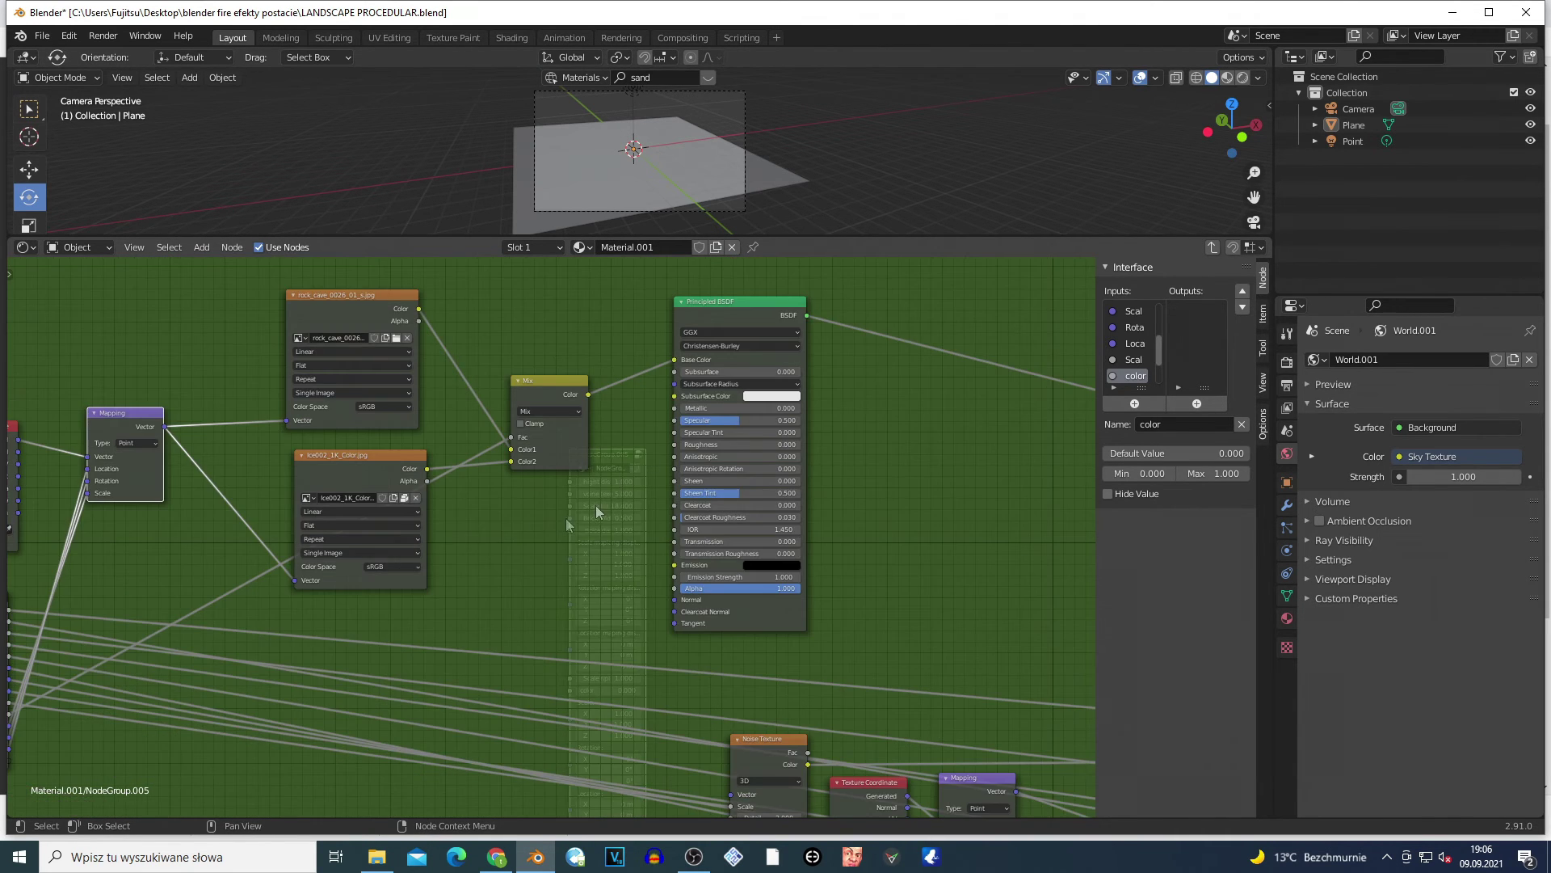
{"action": "scroll", "coordinate": [595, 505], "scroll_direction": "up", "scroll_amount": 4}
{"action": "scroll", "coordinate": [619, 526], "scroll_direction": "up", "scroll_amount": 1}
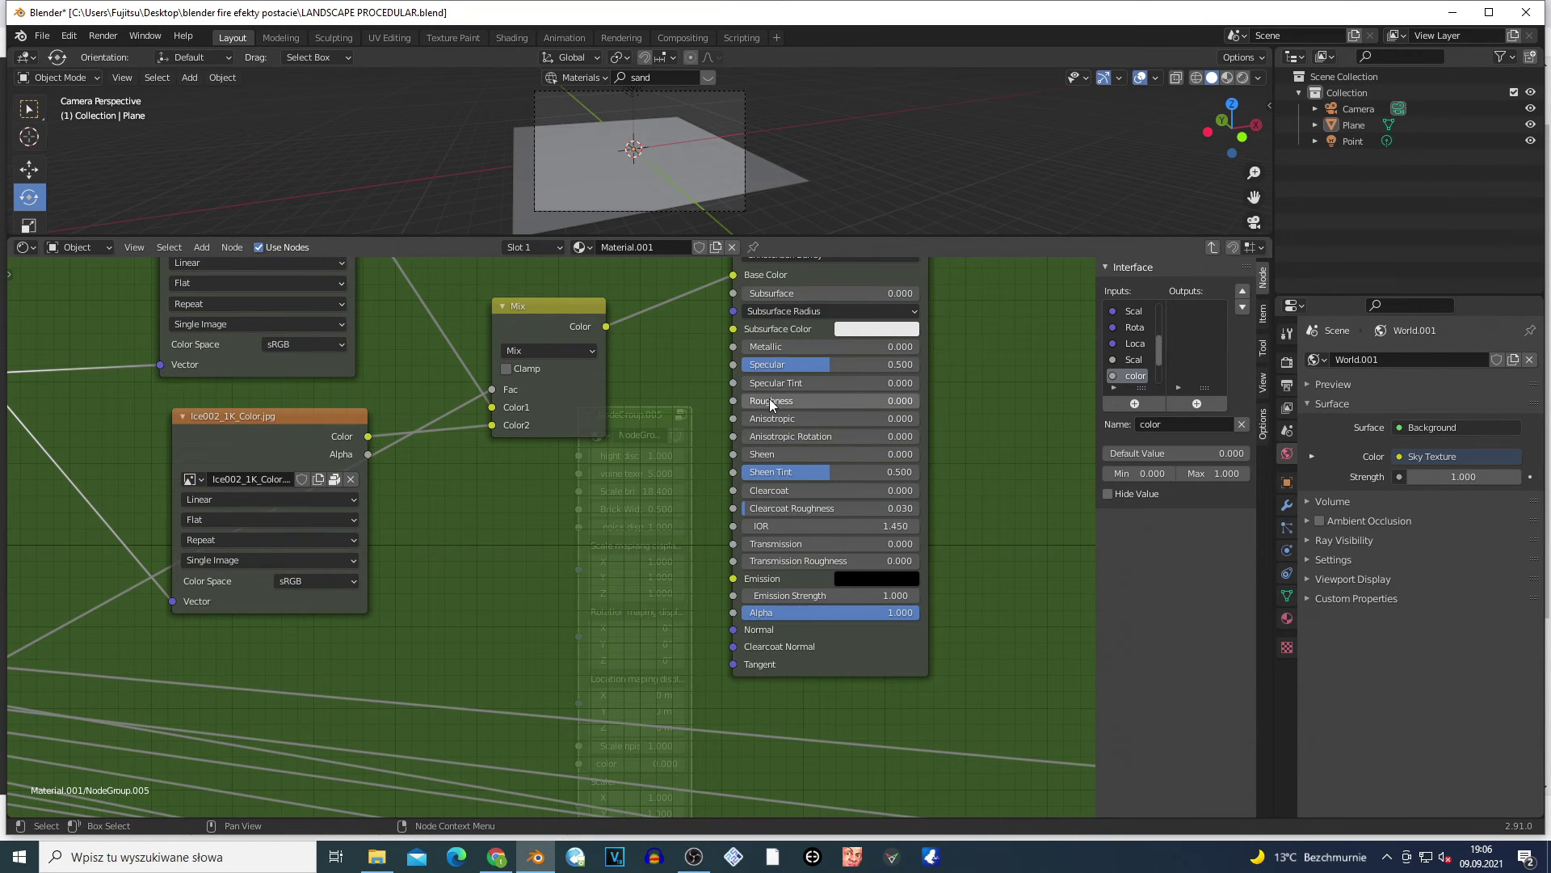
{"action": "left_click", "coordinate": [551, 410]}
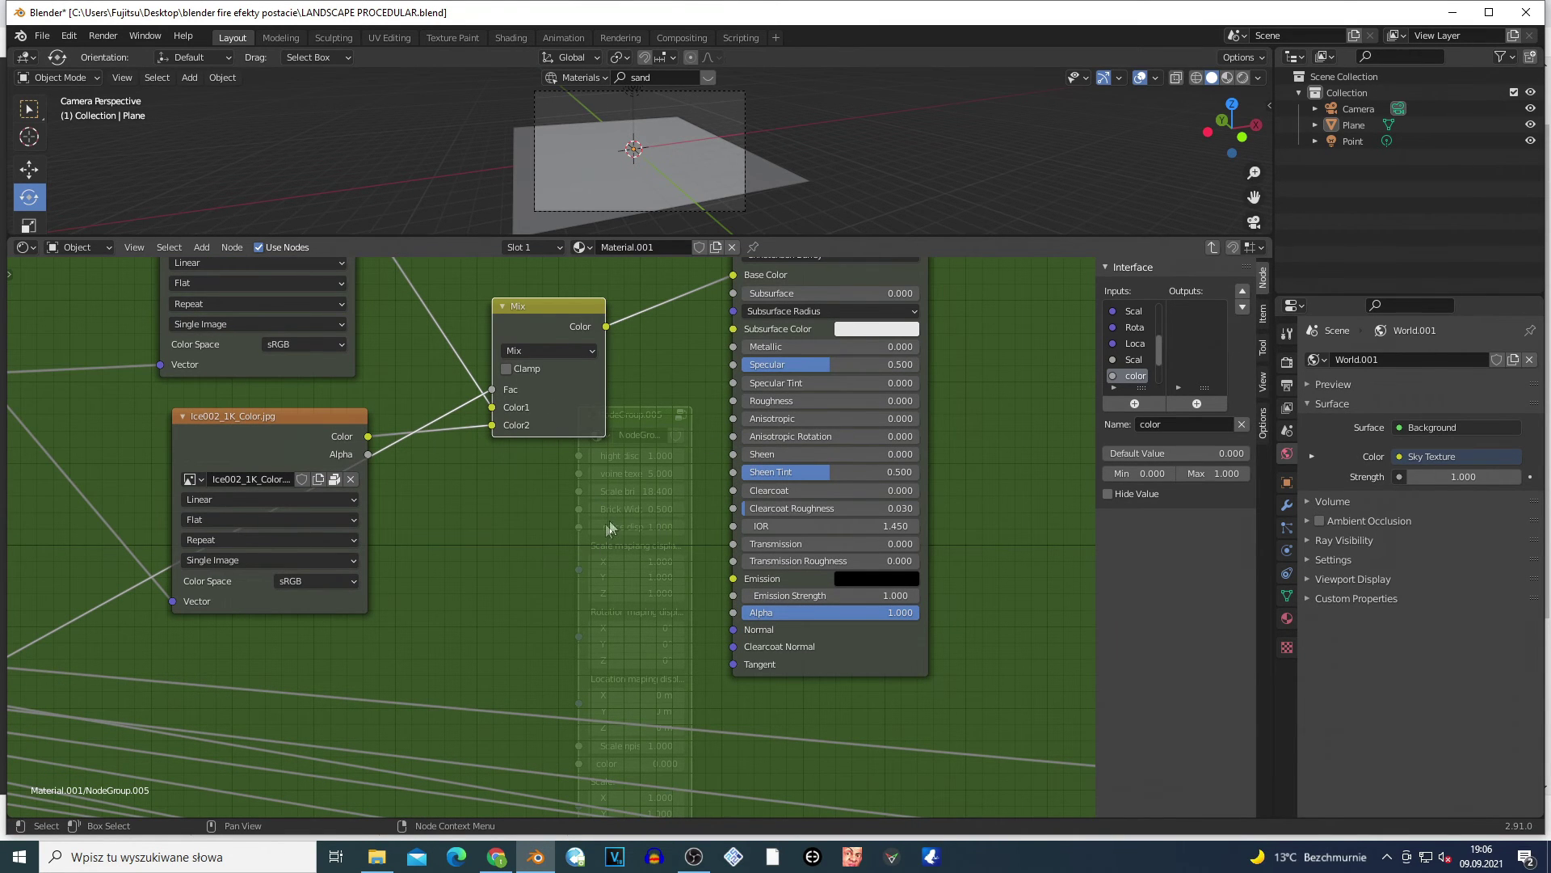
{"action": "scroll", "coordinate": [584, 535], "scroll_direction": "down", "scroll_amount": 3}
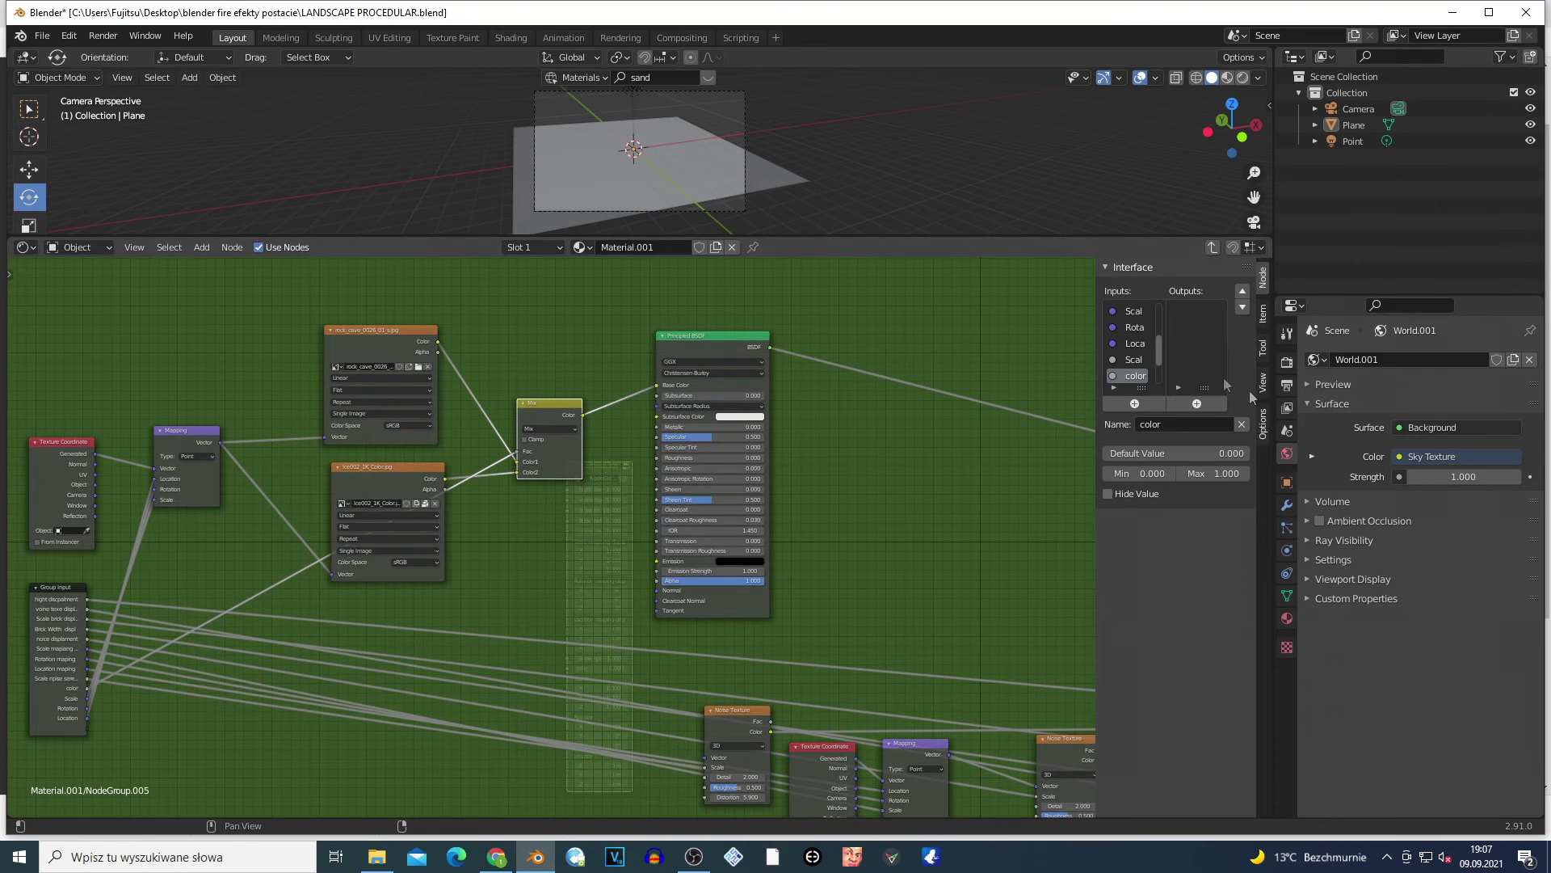
- Inspect the Ice002_1K_Color.jpg and rock cave image texture nodes feeding the Mix node
{"action": "scroll", "coordinate": [514, 618], "scroll_direction": "up", "scroll_amount": 2}
{"action": "scroll", "coordinate": [512, 610], "scroll_direction": "up", "scroll_amount": 1}
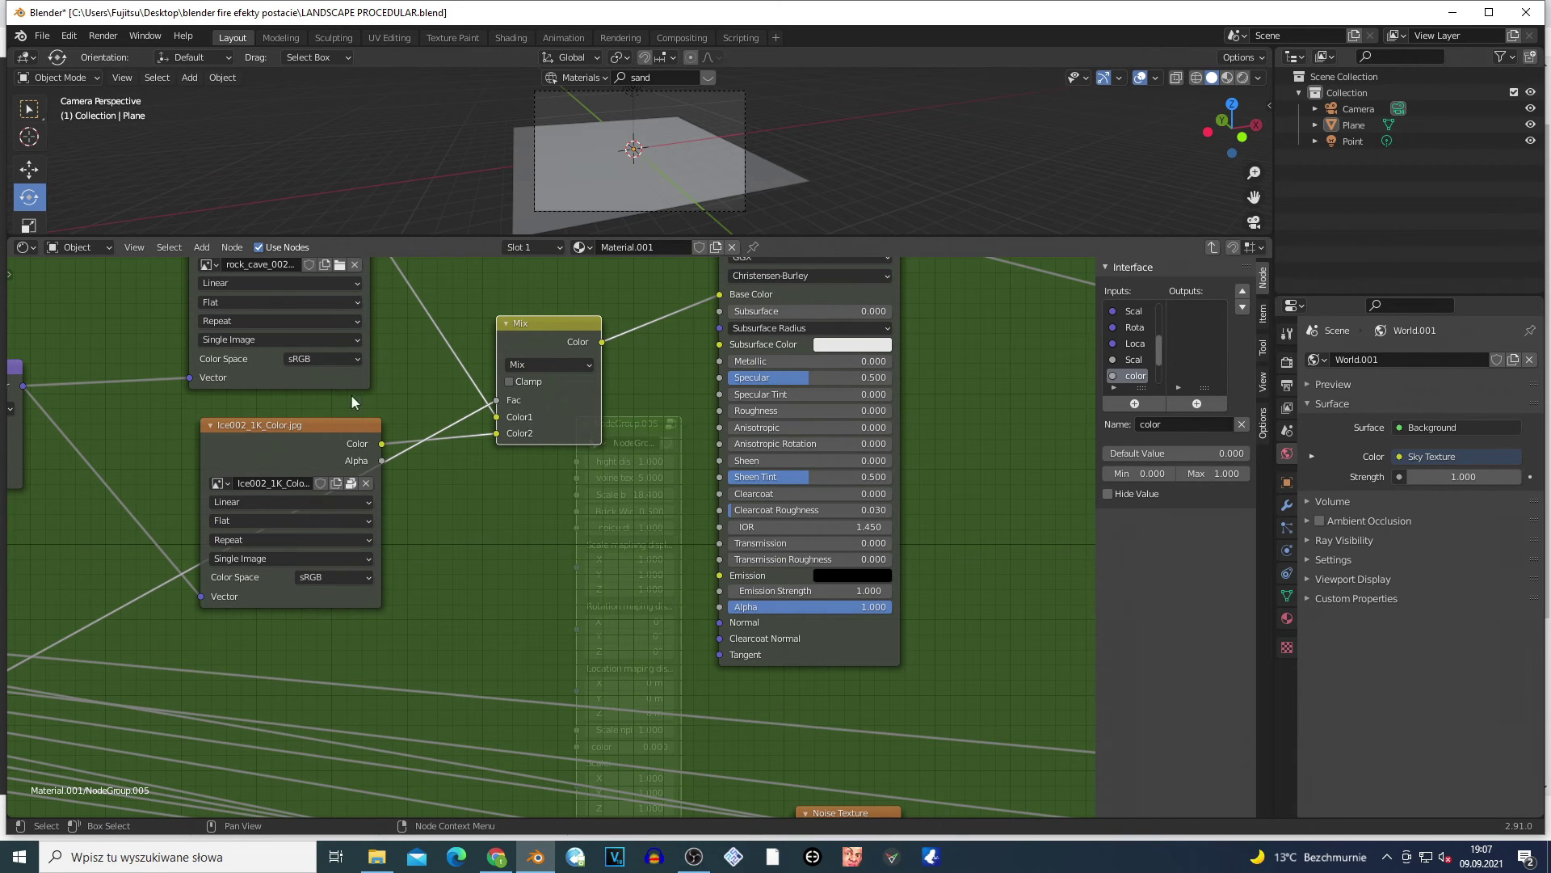
{"action": "left_click", "coordinate": [289, 360]}
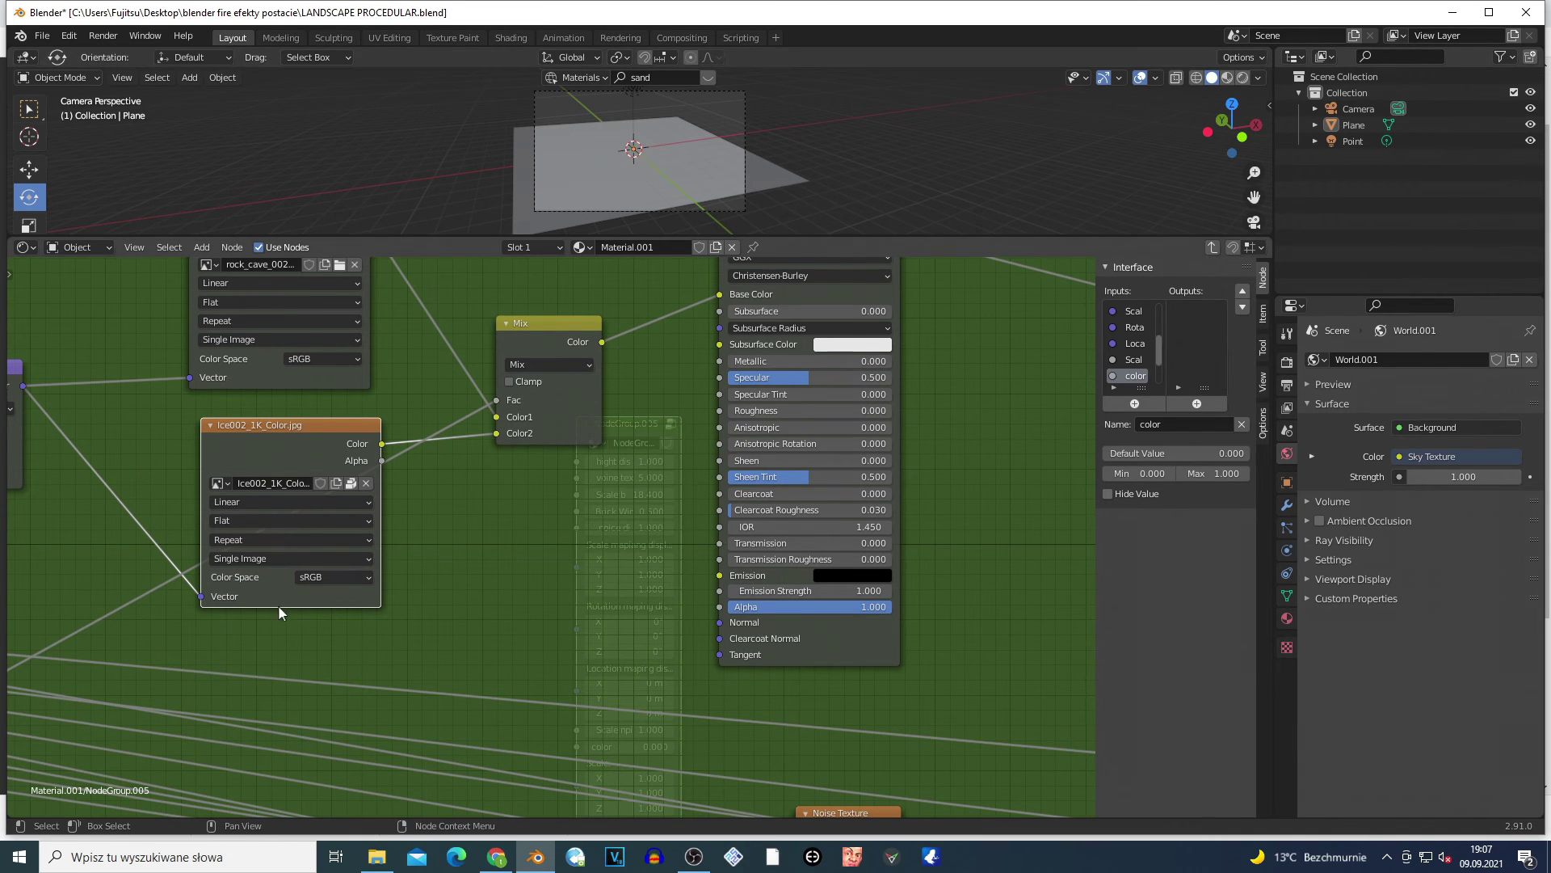
{"action": "scroll", "coordinate": [171, 446], "scroll_direction": "up", "scroll_amount": 2}
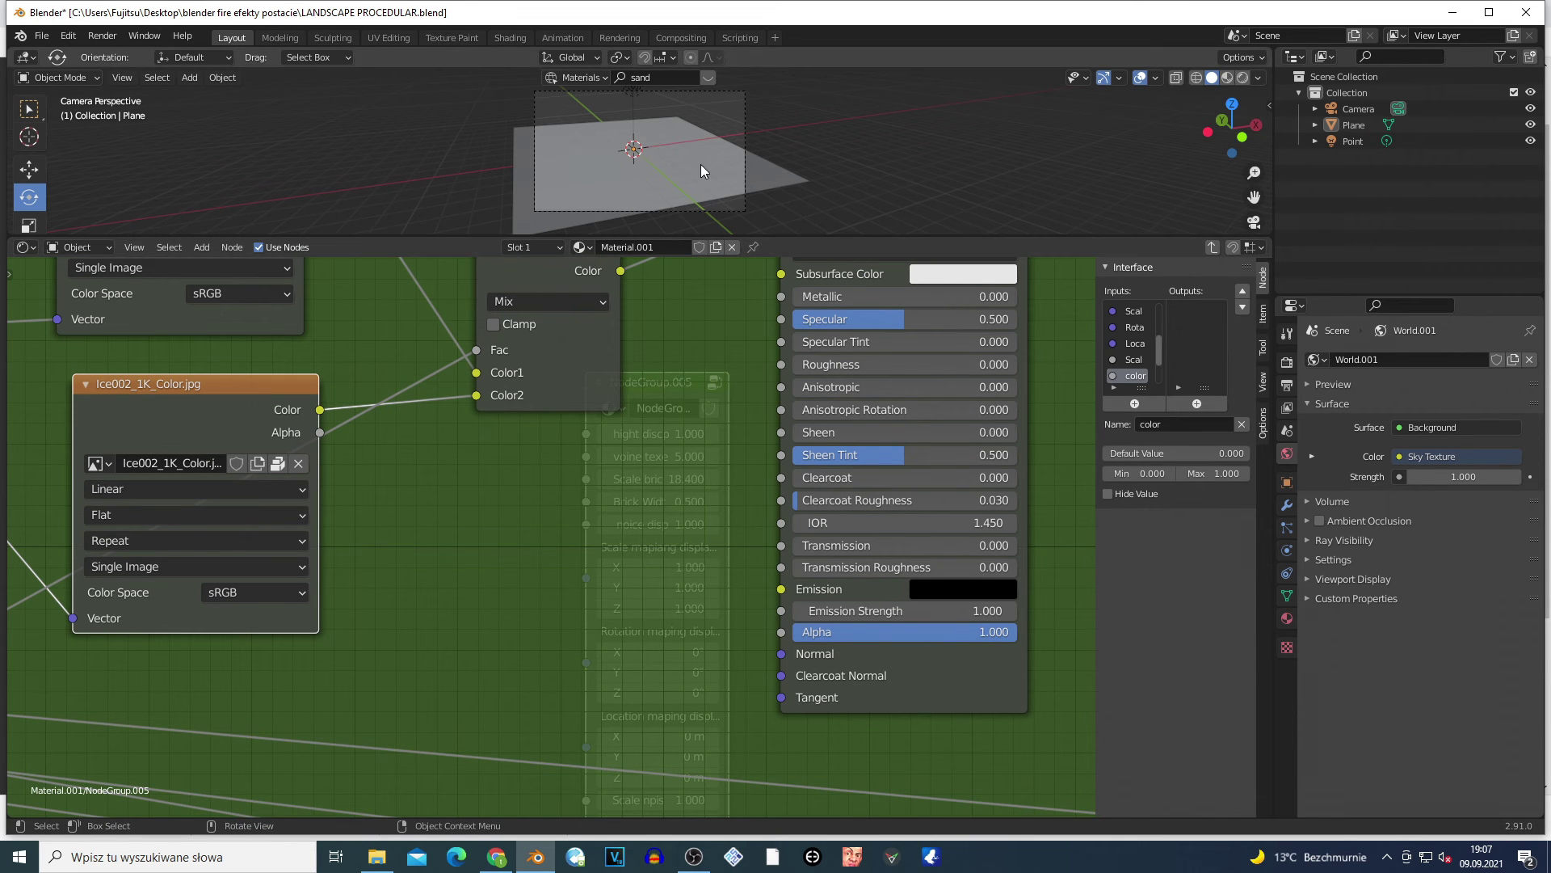
{"action": "scroll", "coordinate": [900, 659], "scroll_direction": "down", "scroll_amount": 4}
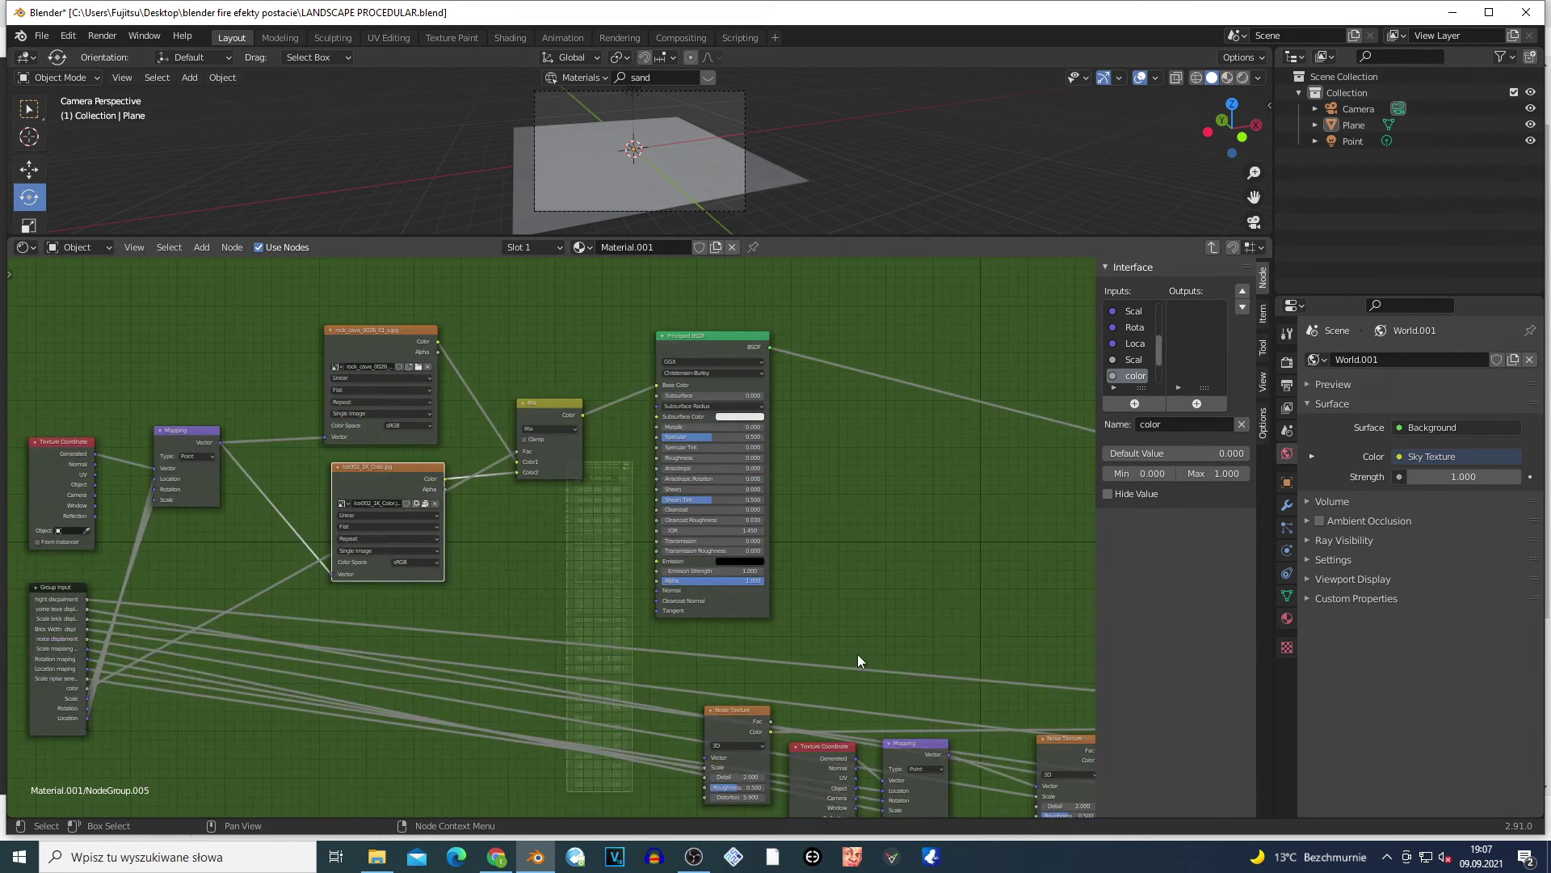
{"action": "scroll", "coordinate": [808, 643], "scroll_direction": "up", "scroll_amount": 2}
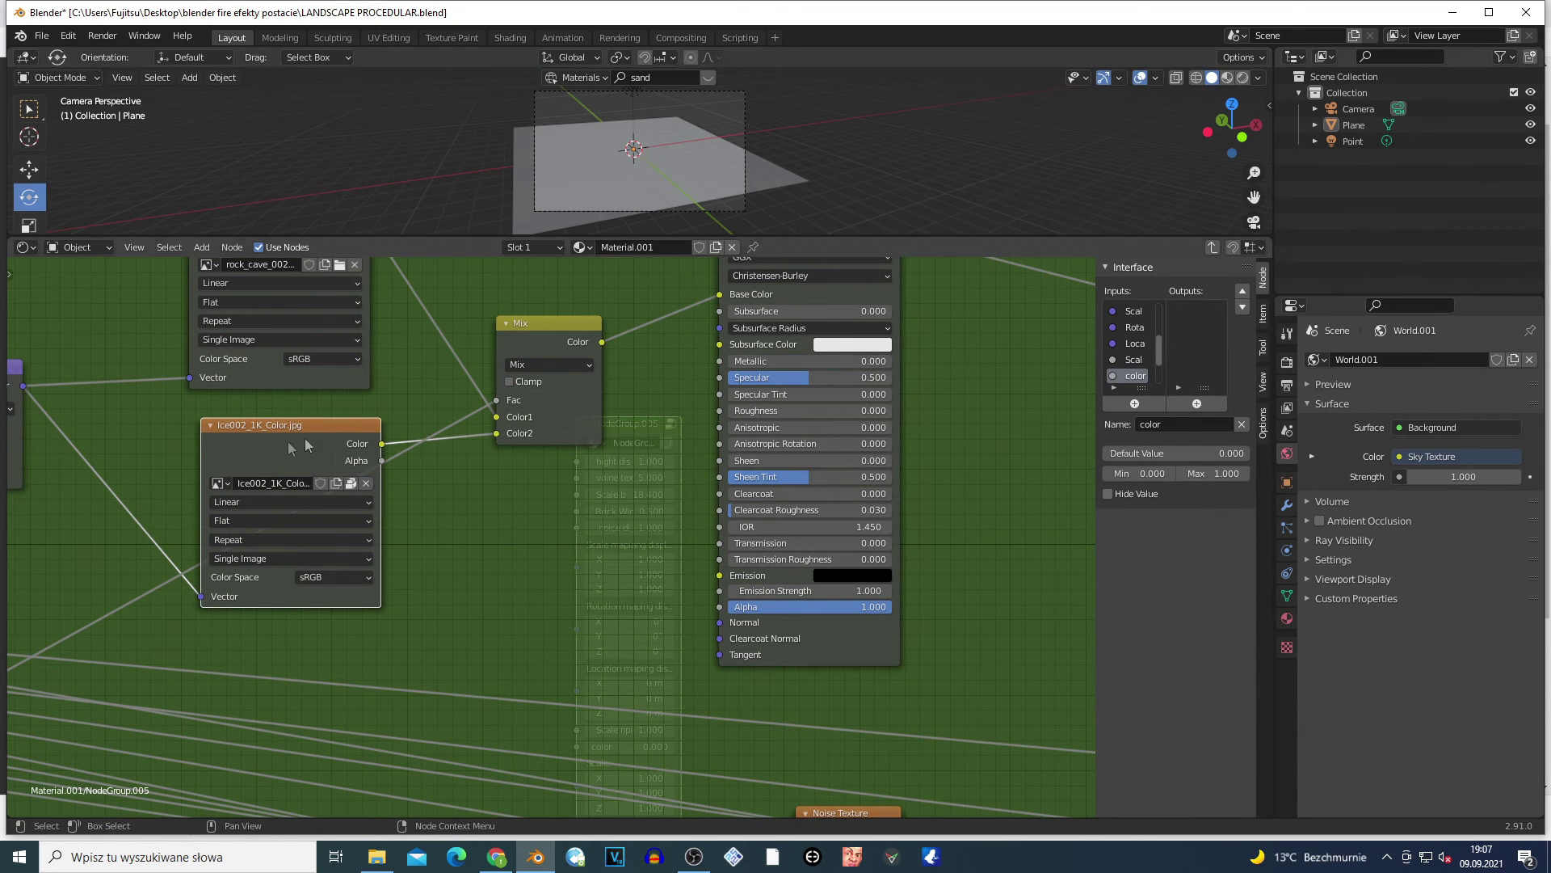
{"action": "left_click", "coordinate": [254, 375]}
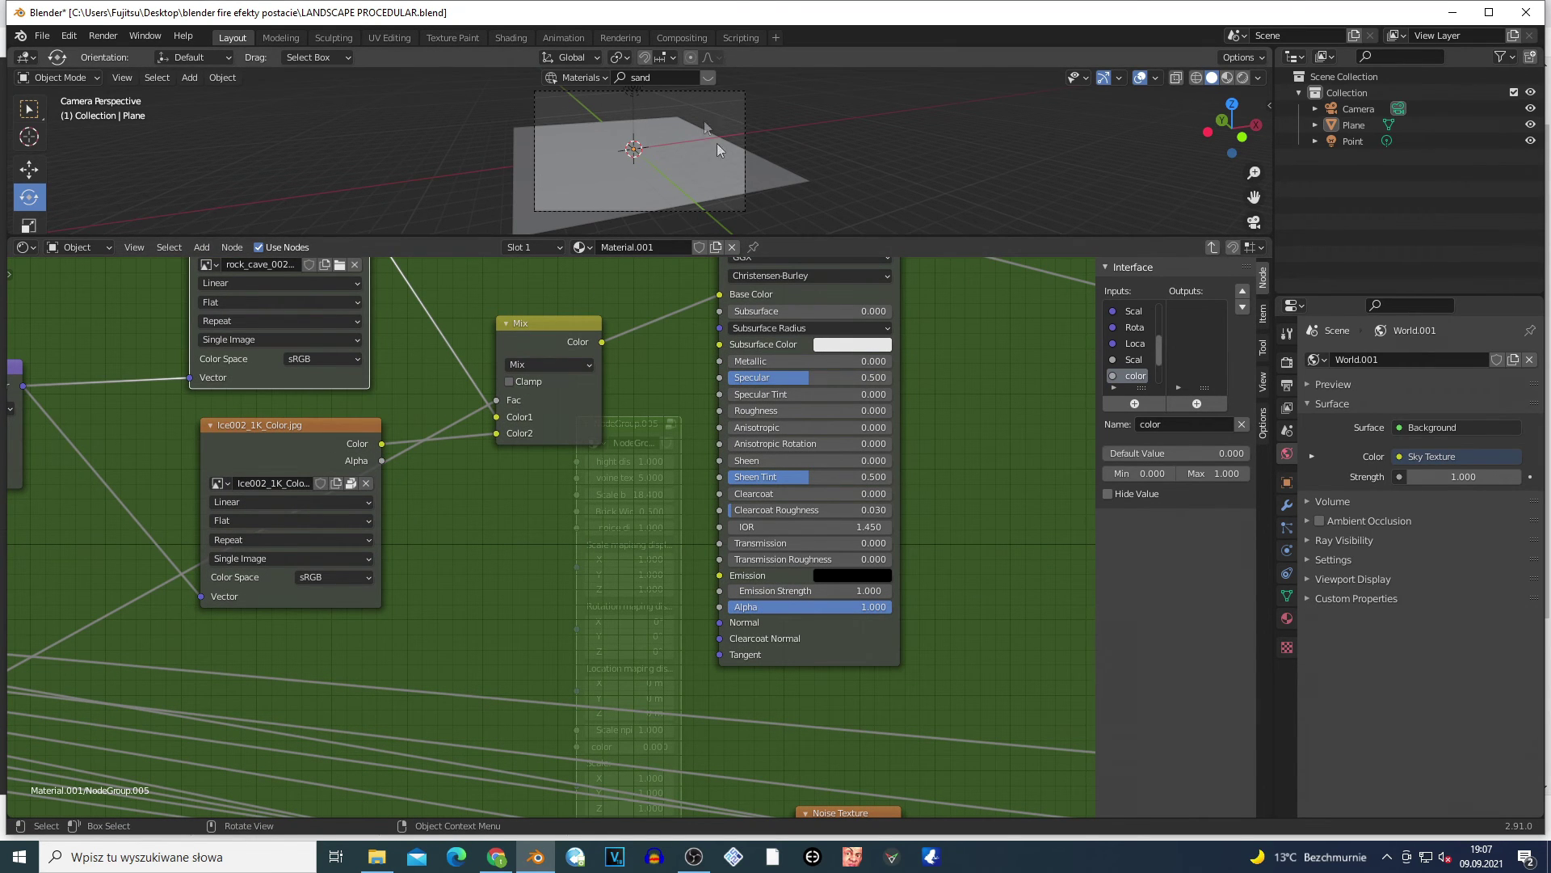
{"action": "scroll", "coordinate": [341, 535], "scroll_direction": "down", "scroll_amount": 1}
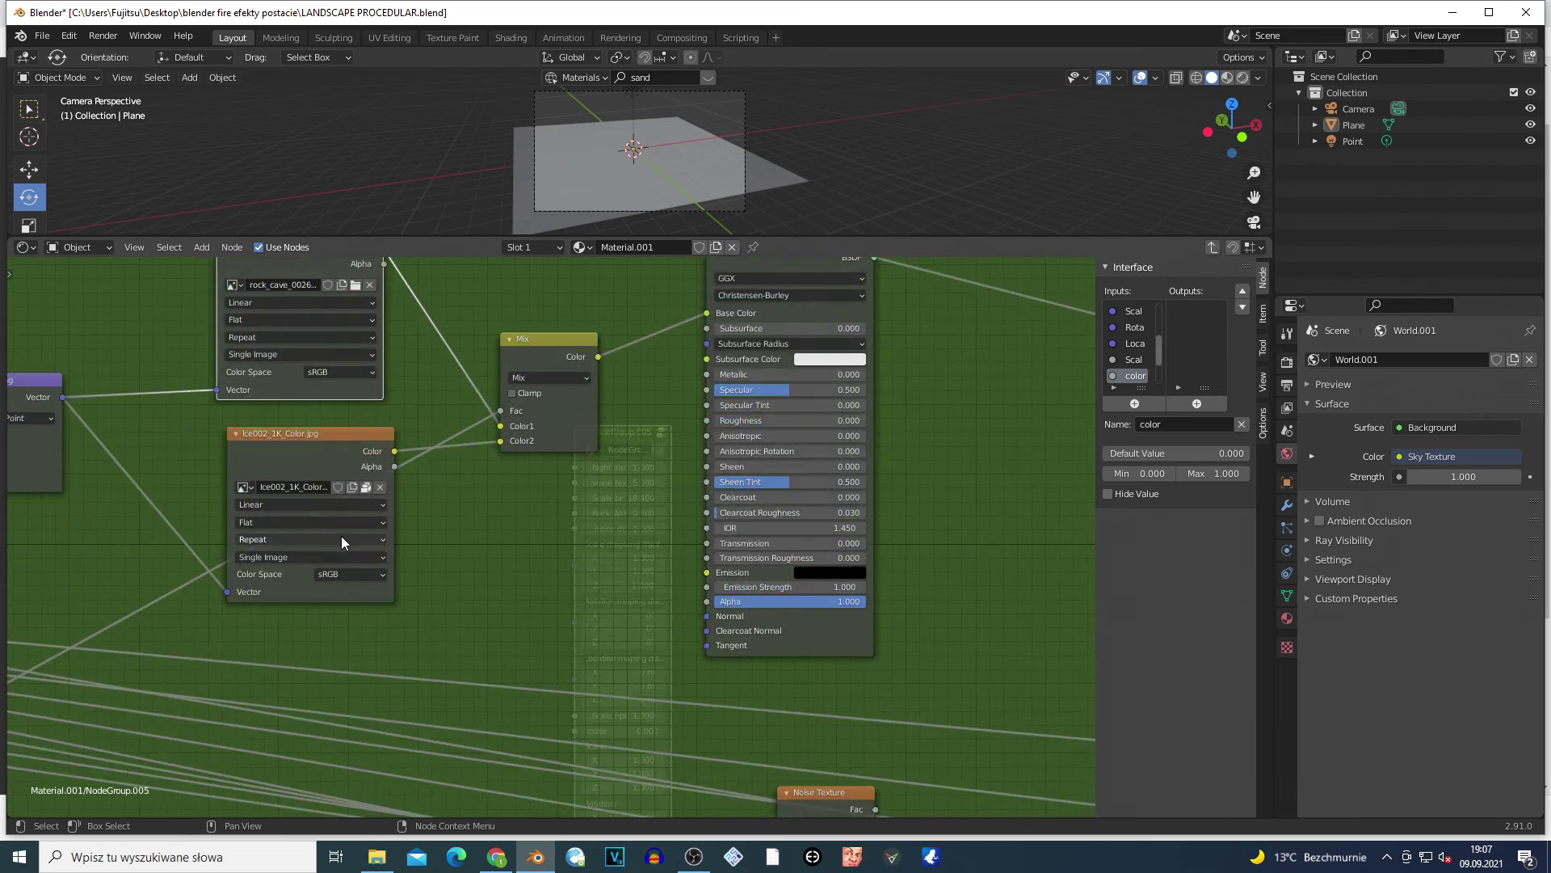
{"action": "scroll", "coordinate": [341, 536], "scroll_direction": "down", "scroll_amount": 4}
{"action": "scroll", "coordinate": [155, 638], "scroll_direction": "up", "scroll_amount": 3}
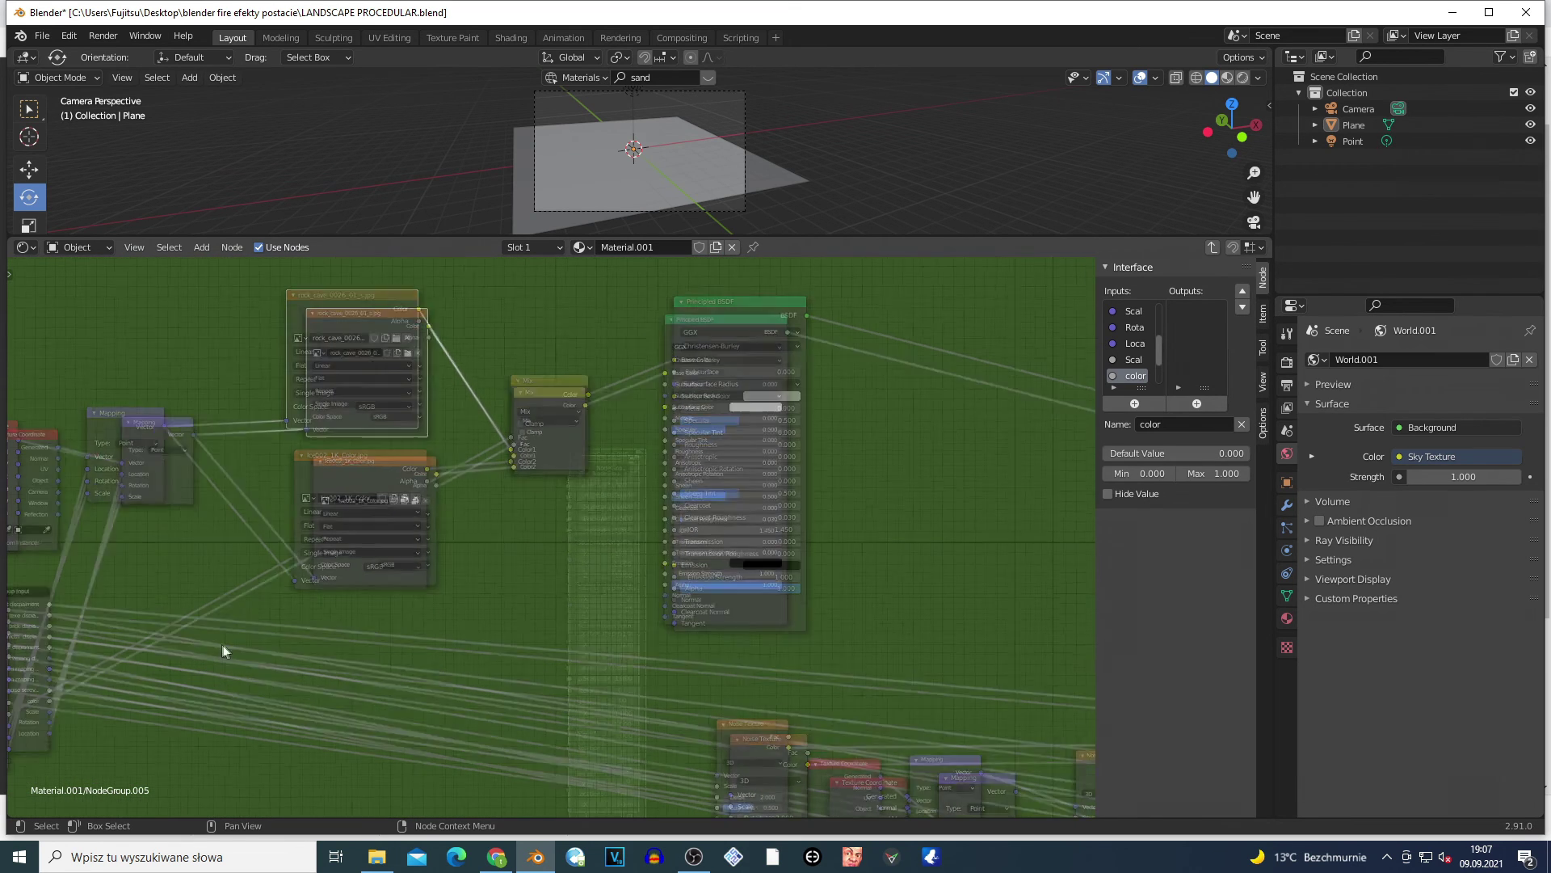
- Switch the shader editor from the object's material to the World node tree
{"action": "left_click", "coordinate": [85, 249]}
{"action": "left_click", "coordinate": [81, 283]}
{"action": "scroll", "coordinate": [396, 646], "scroll_direction": "down", "scroll_amount": 6}
{"action": "scroll", "coordinate": [384, 573], "scroll_direction": "up", "scroll_amount": 4}
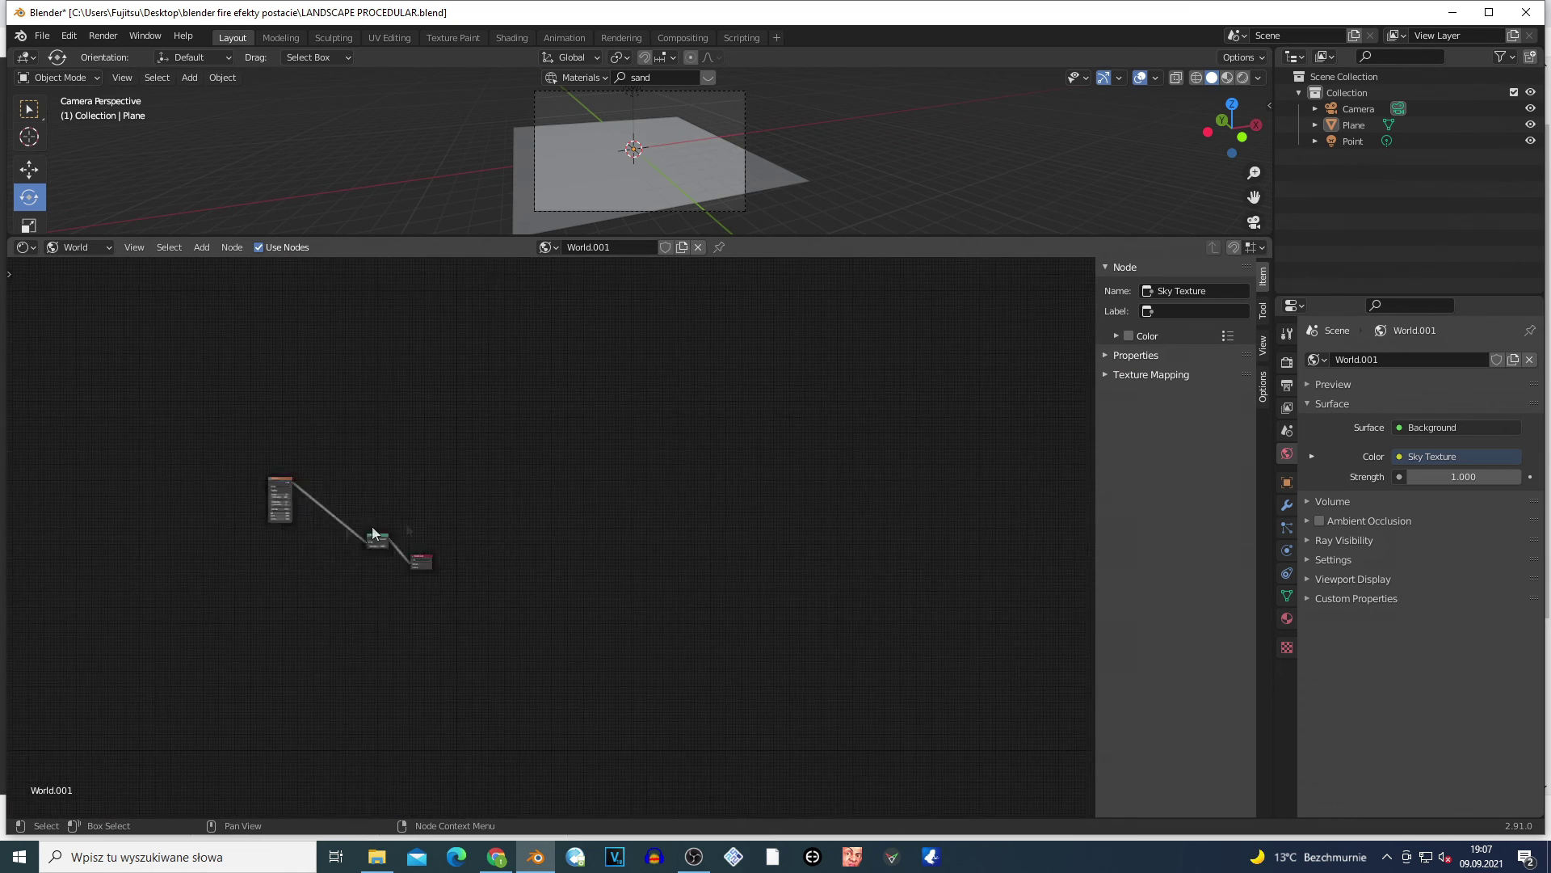
- Switch the shader editor from the World back to the object's material node tree, showing its group node
{"action": "left_click", "coordinate": [93, 247]}
{"action": "left_click", "coordinate": [94, 269]}
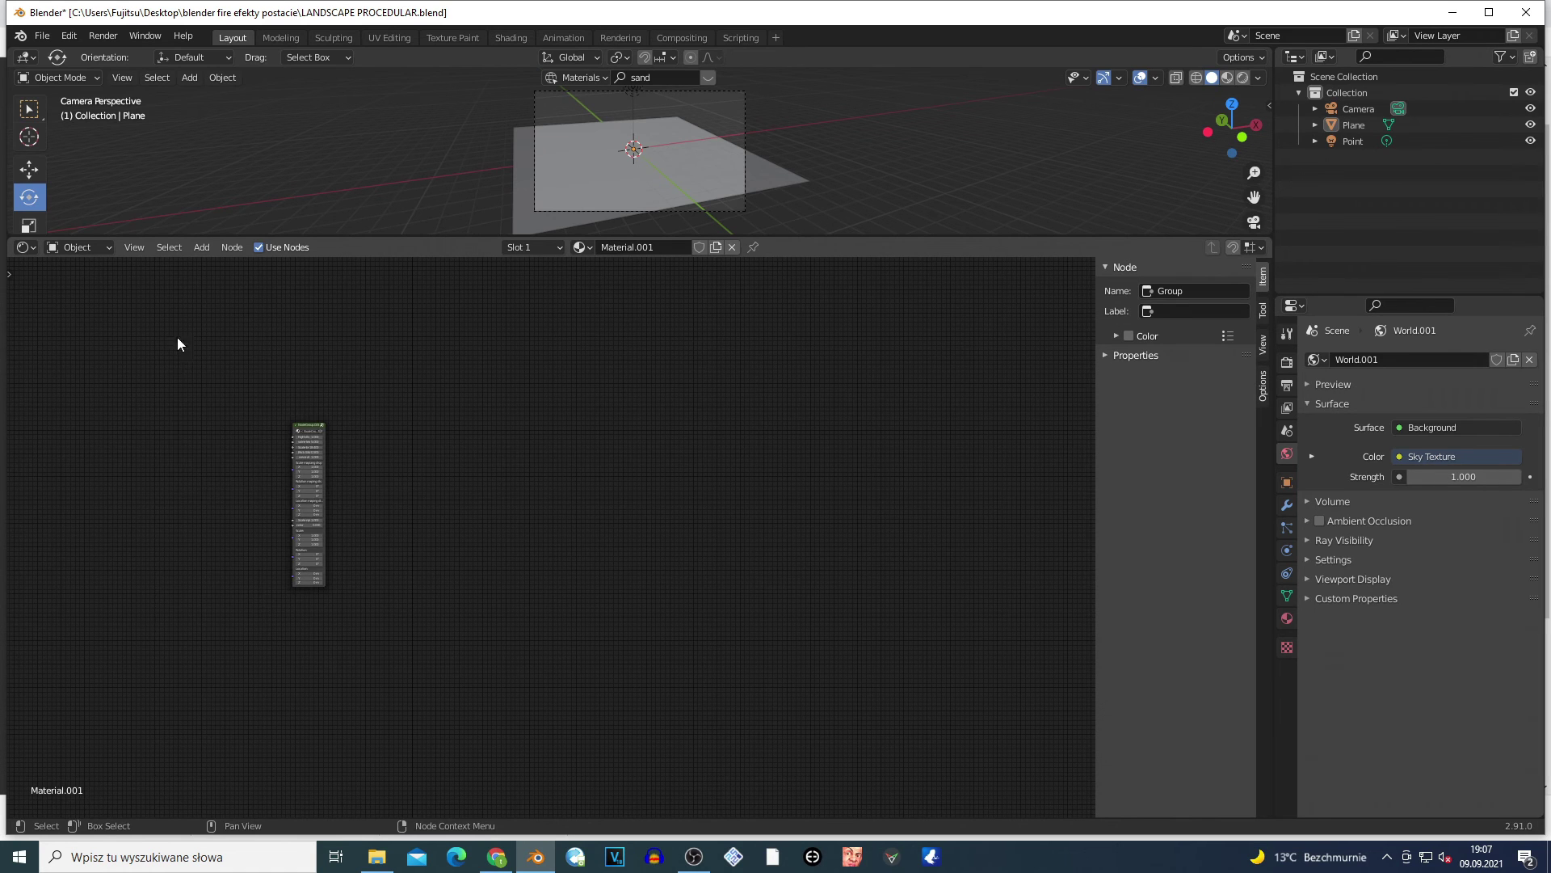
{"action": "left_click_drag", "start_coordinate": [317, 427], "coordinate": [481, 457]}
{"action": "scroll", "coordinate": [531, 531], "scroll_direction": "up", "scroll_amount": 5}
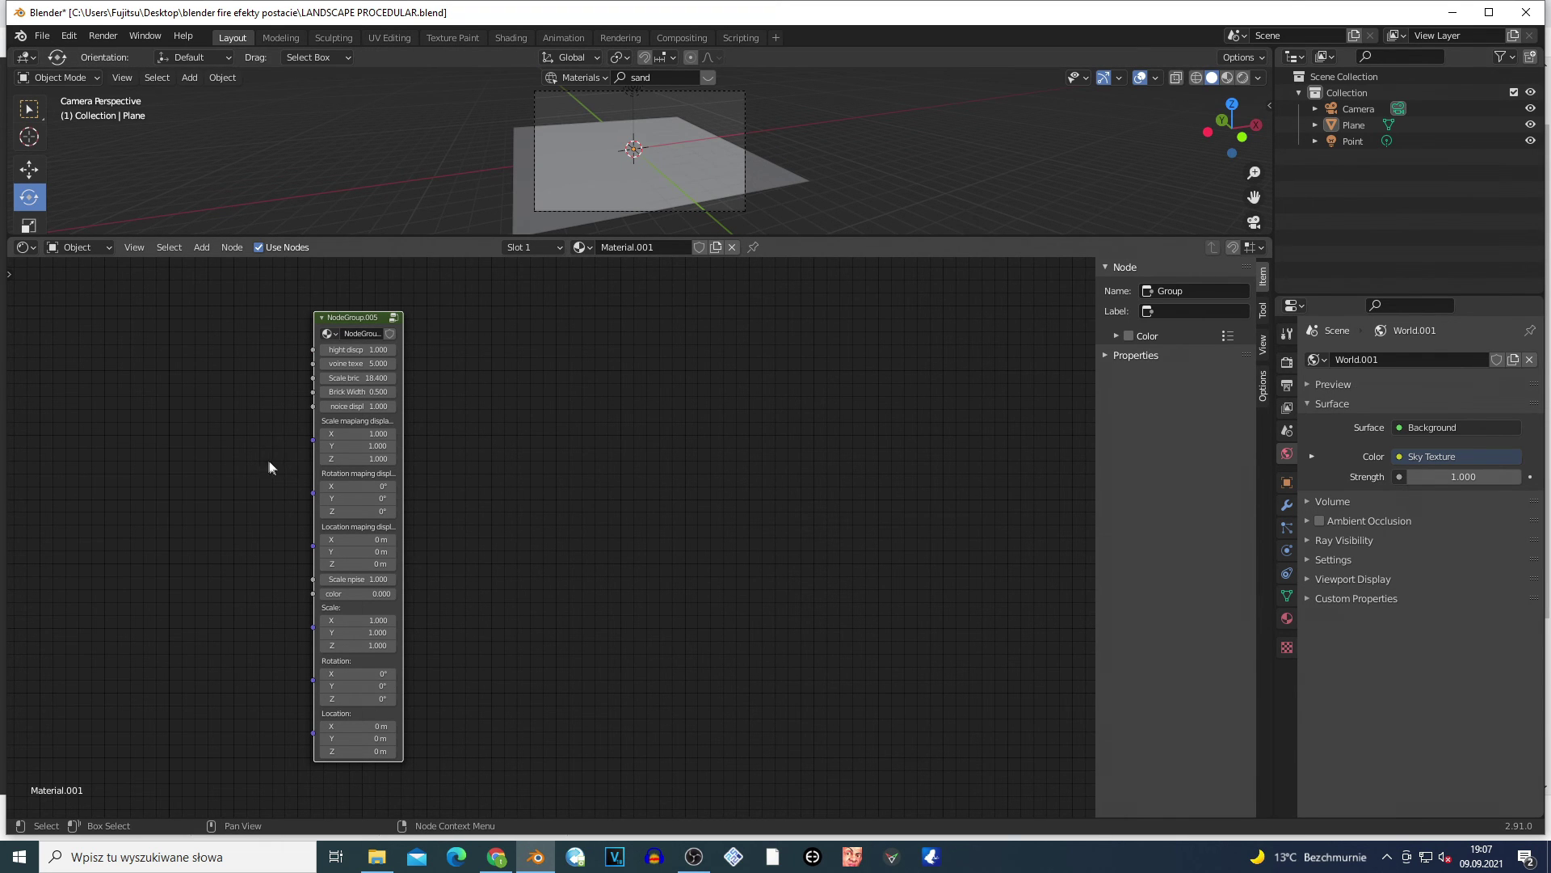
{"action": "scroll", "coordinate": [269, 467], "scroll_direction": "down", "scroll_amount": 1}
{"action": "scroll", "coordinate": [456, 515], "scroll_direction": "up", "scroll_amount": 2}
{"action": "scroll", "coordinate": [530, 493], "scroll_direction": "down", "scroll_amount": 1}
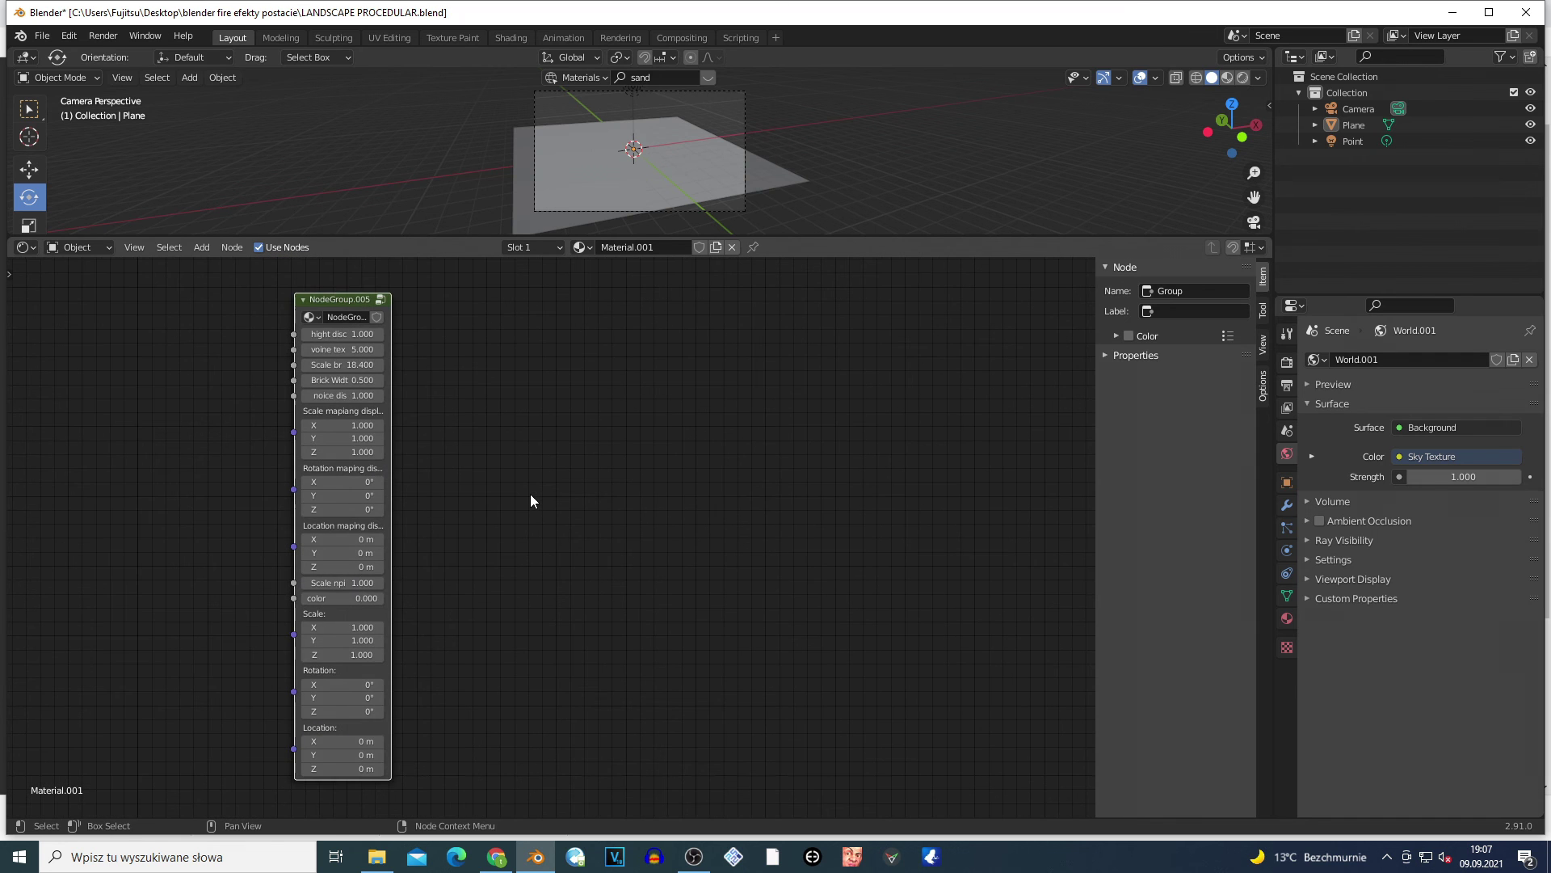
- Rename the node group to "landscape shader" and enable its fake user
{"action": "middle_click_drag", "start_coordinate": [491, 499], "coordinate": [570, 529]}
{"action": "double_click", "coordinate": [419, 346]}
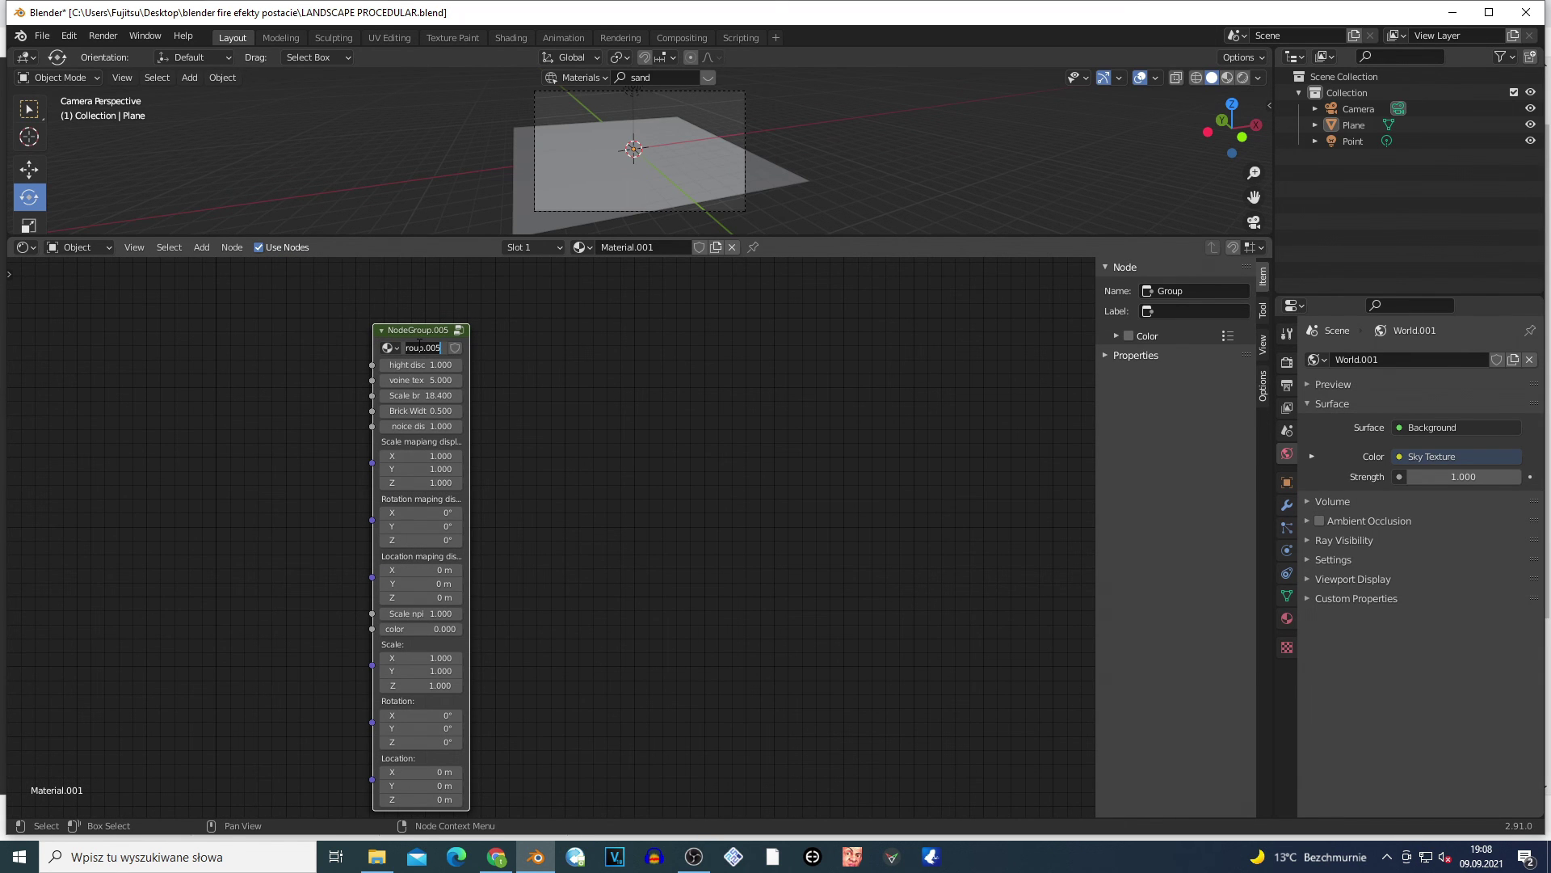
{"action": "type", "text": "landscape sha"}
{"action": "type", "text": "der"}
{"action": "key", "text": "Return"}
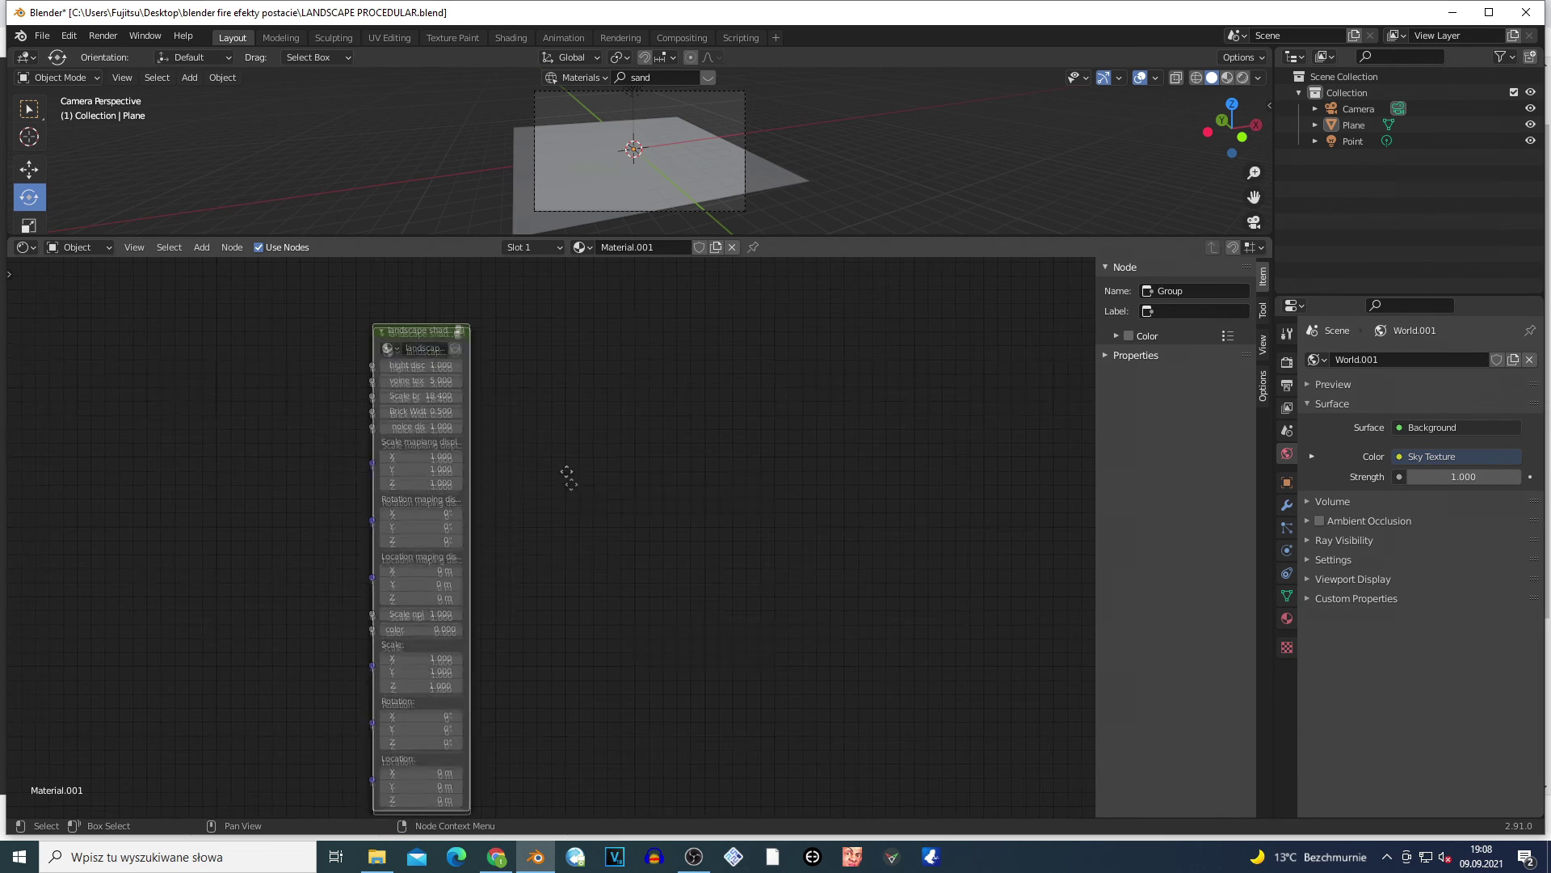
- Examine the displacement, brick, noise and mapping inputs exposed on the landscape shader group node
{"action": "scroll", "coordinate": [540, 463], "scroll_direction": "up", "scroll_amount": 2}
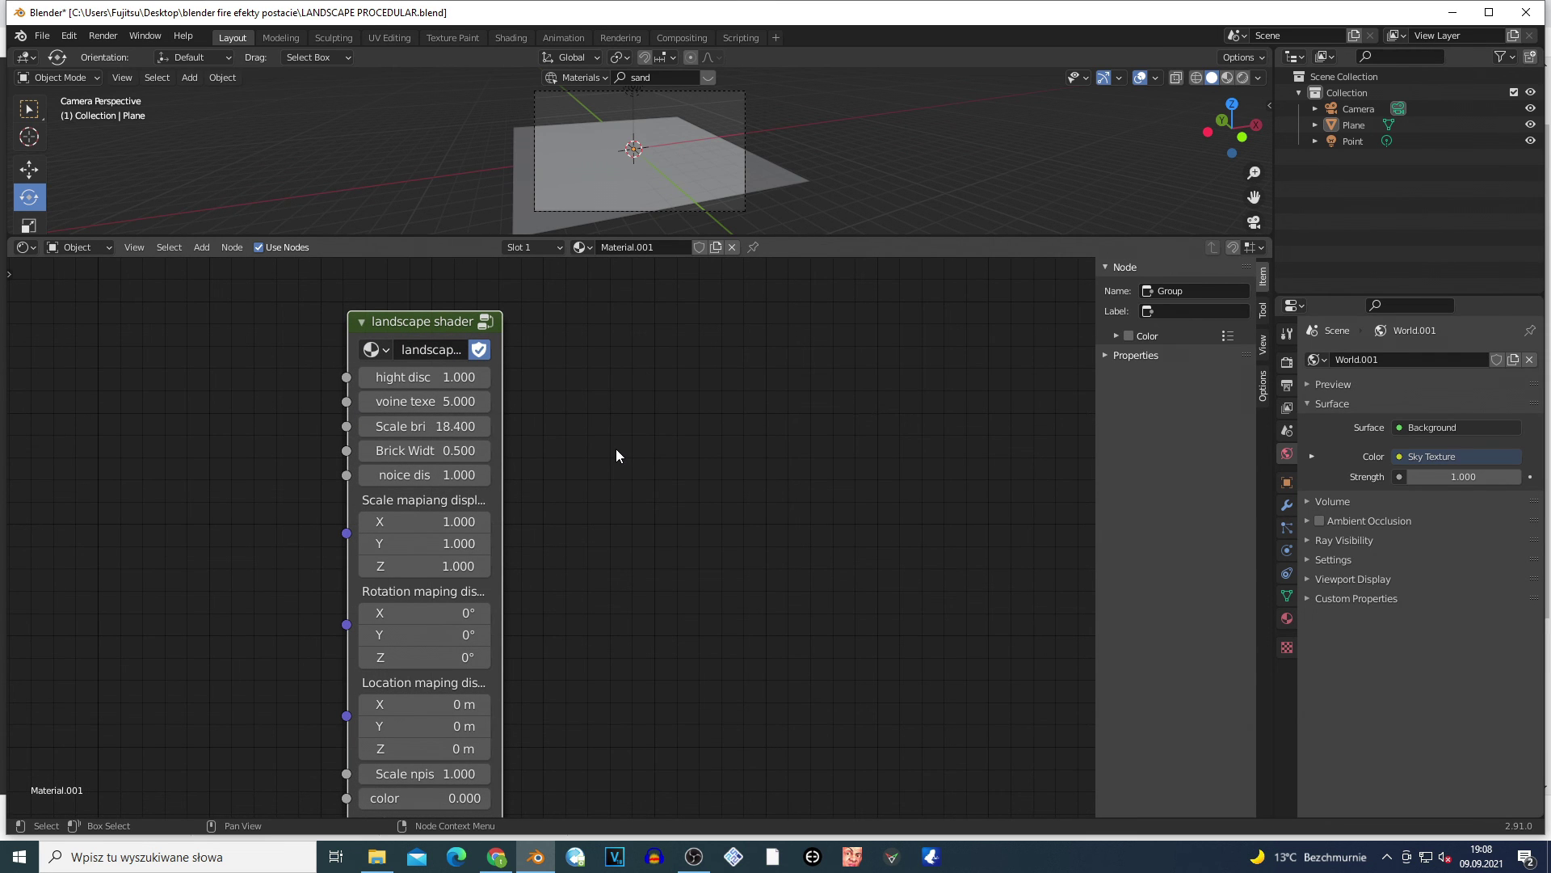
{"action": "scroll", "coordinate": [607, 462], "scroll_direction": "up", "scroll_amount": 1}
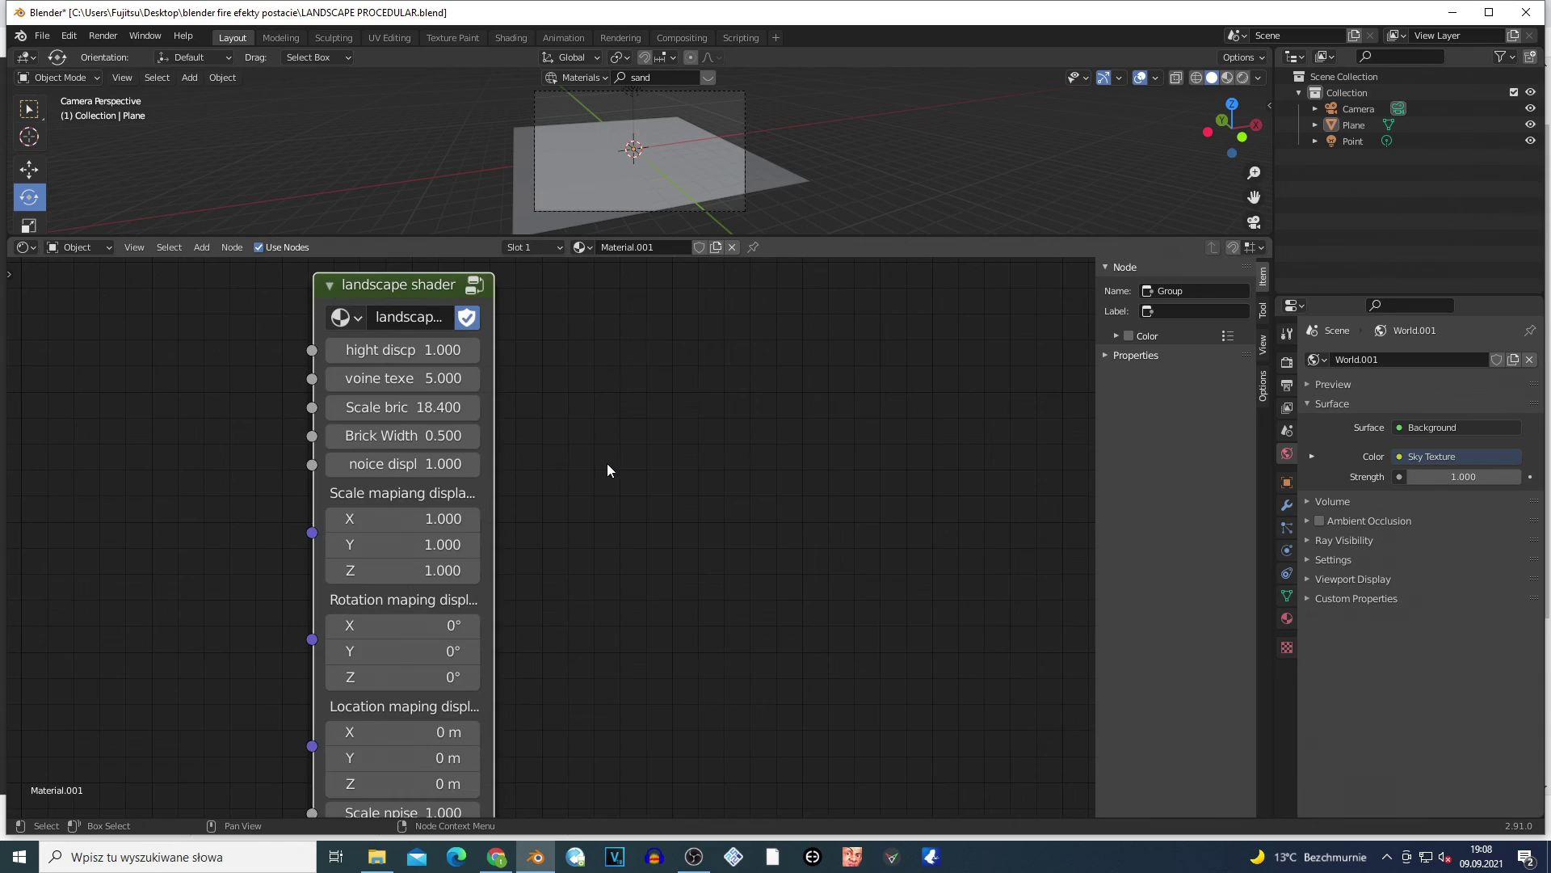
{"action": "scroll", "coordinate": [607, 463], "scroll_direction": "down", "scroll_amount": 2}
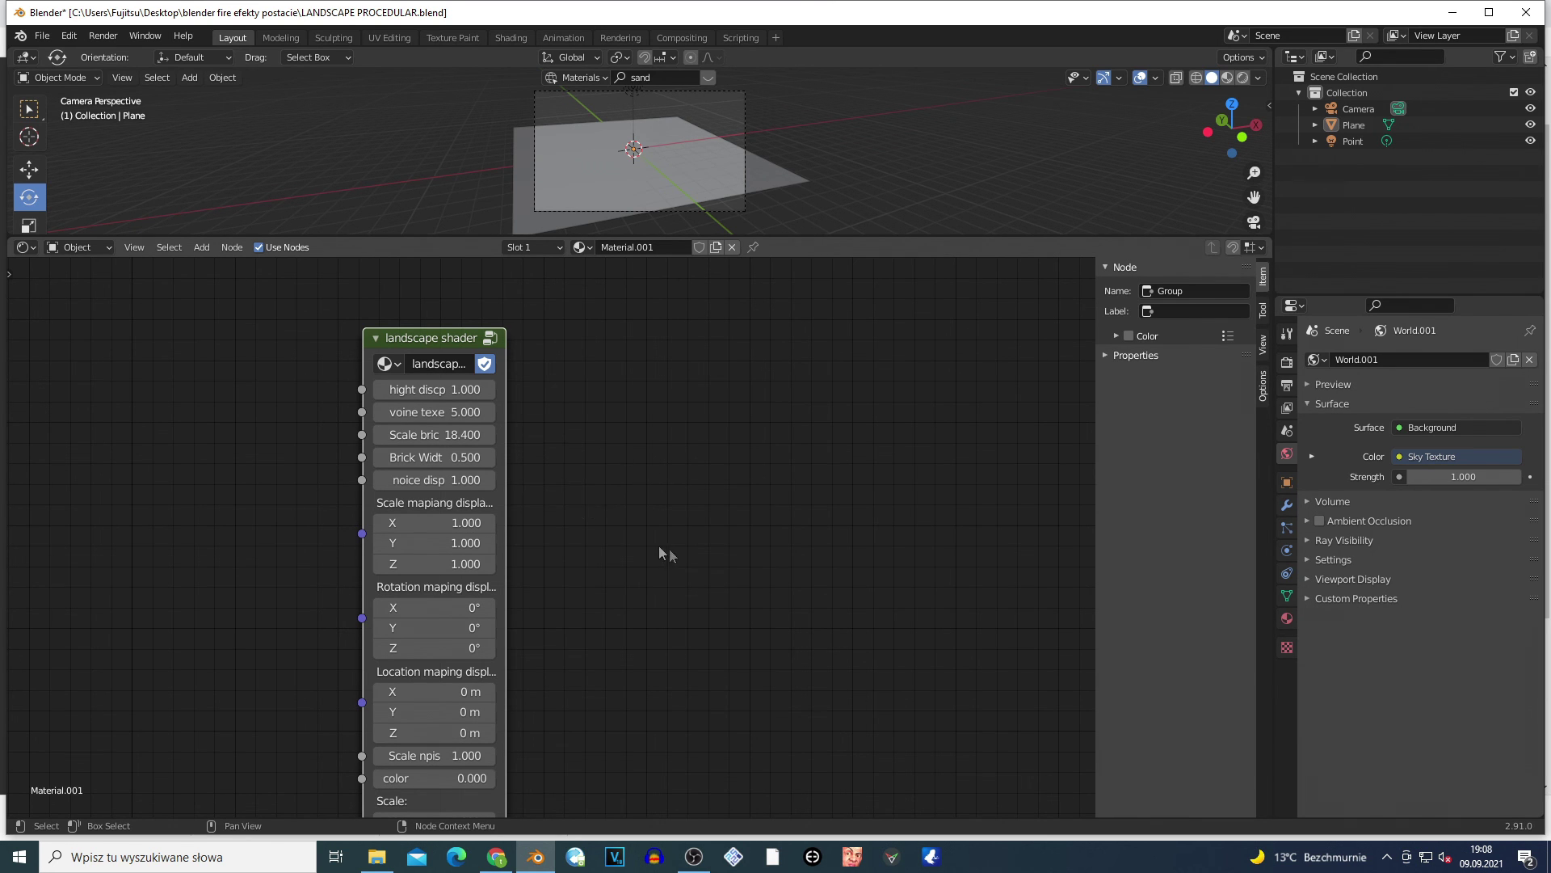
{"action": "scroll", "coordinate": [670, 555], "scroll_direction": "up", "scroll_amount": 2}
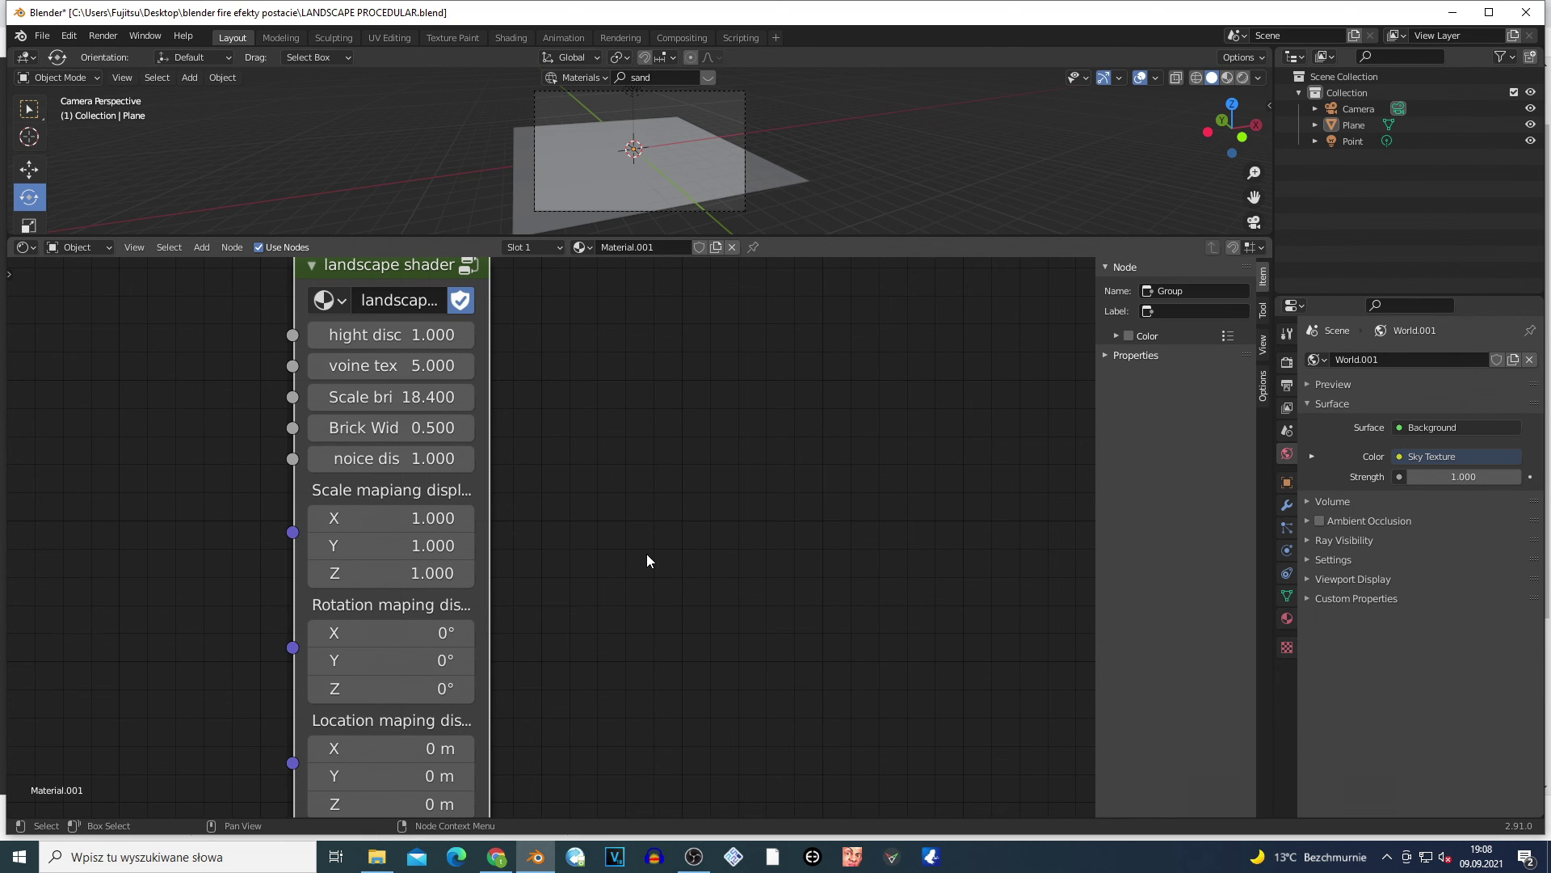
{"action": "scroll", "coordinate": [645, 559], "scroll_direction": "down", "scroll_amount": 1}
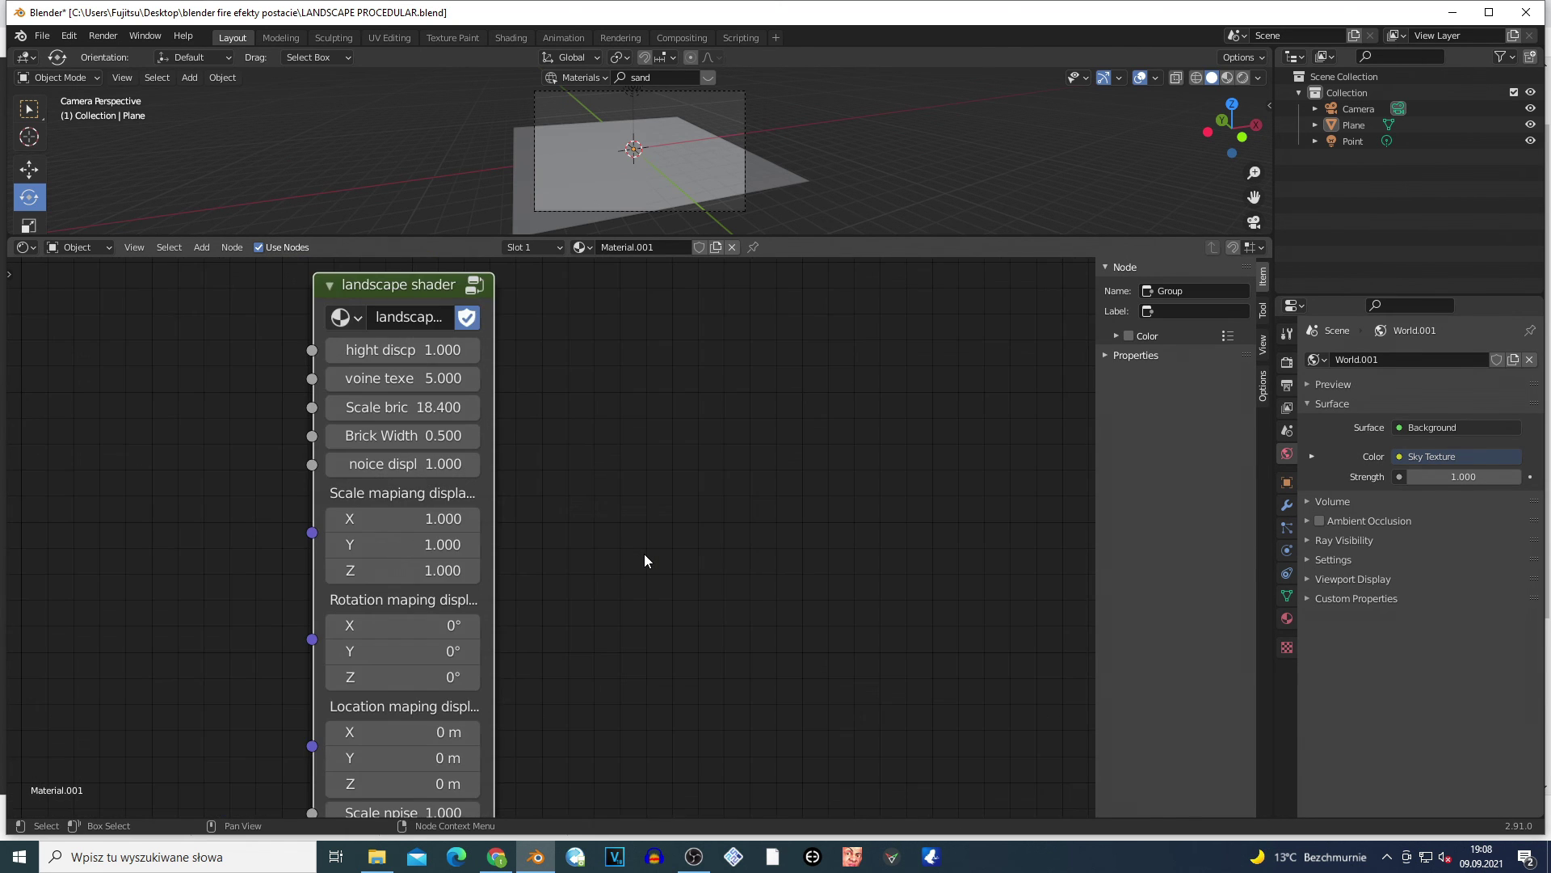
{"action": "scroll", "coordinate": [645, 559], "scroll_direction": "down", "scroll_amount": 1}
{"action": "scroll", "coordinate": [645, 559], "scroll_direction": "down", "scroll_amount": 2}
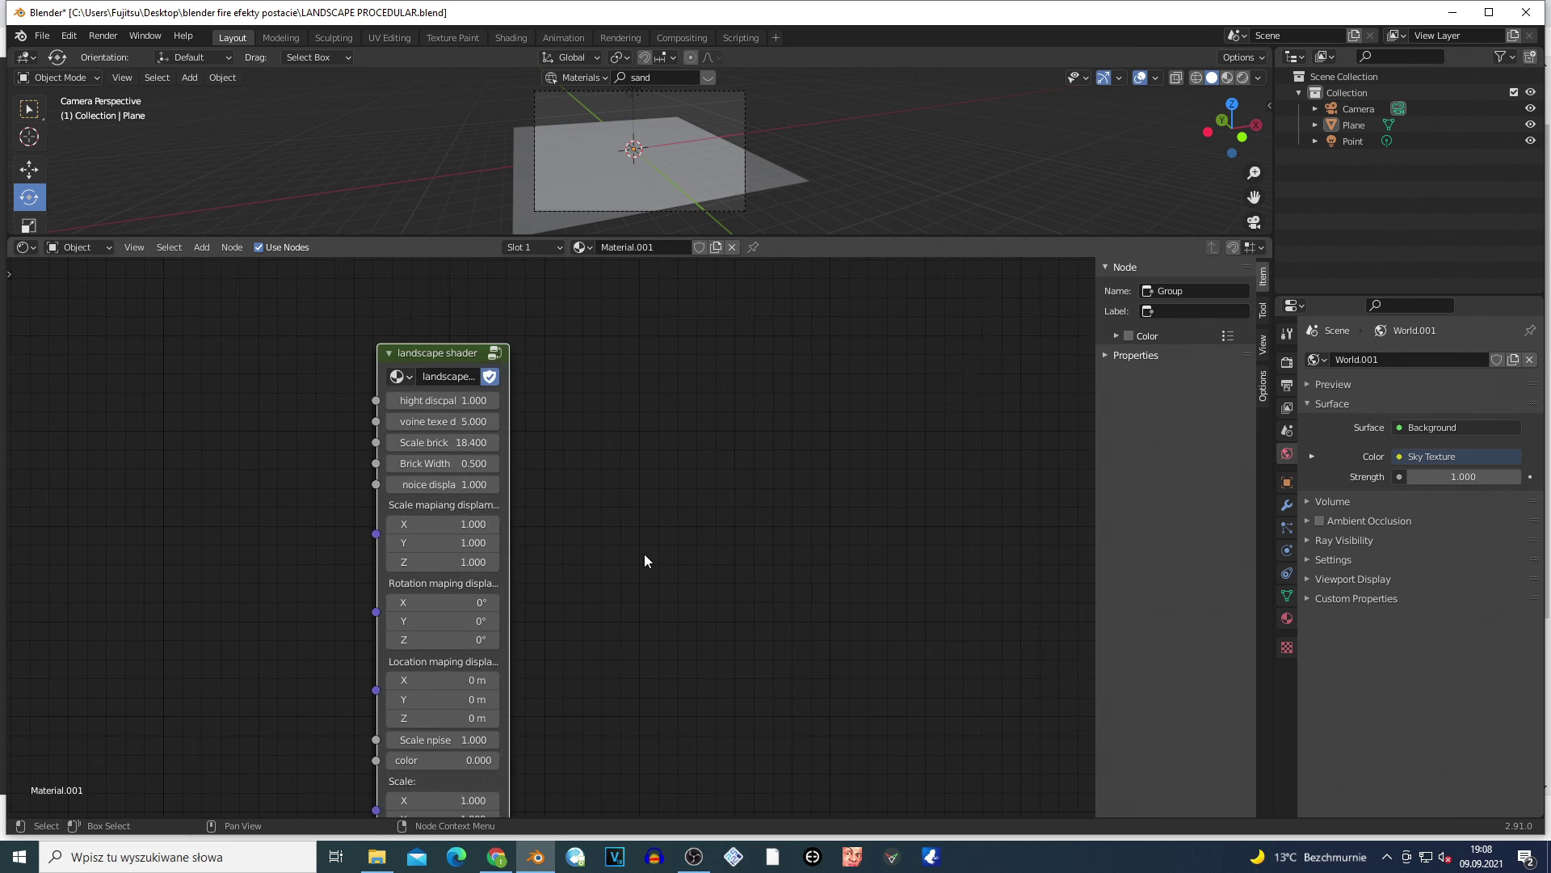
{"action": "scroll", "coordinate": [645, 559], "scroll_direction": "up", "scroll_amount": 1}
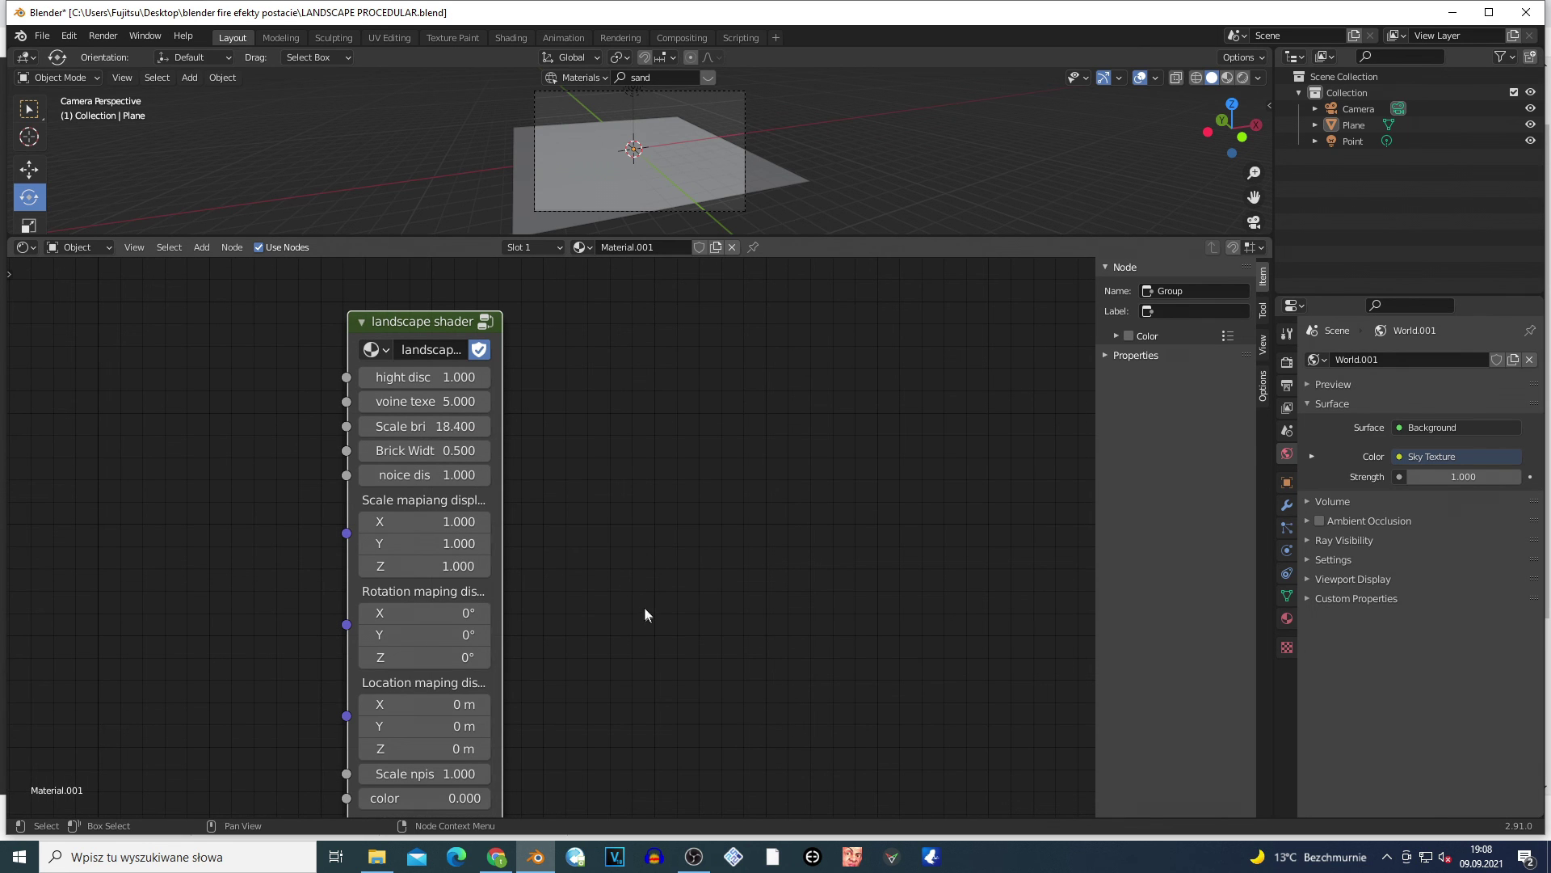